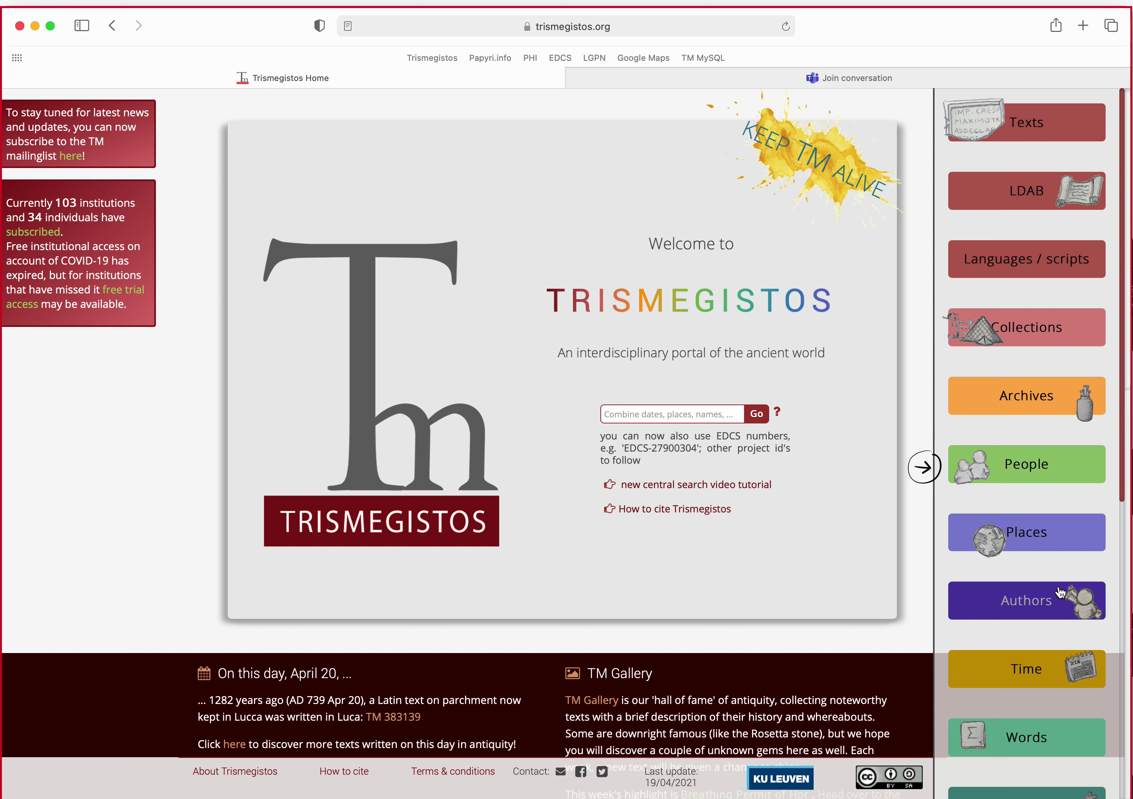
# Open the Authors section of Trismegistos and examine the language and sex charts, the chronological overview and the author list
pyautogui.click(1033, 608)
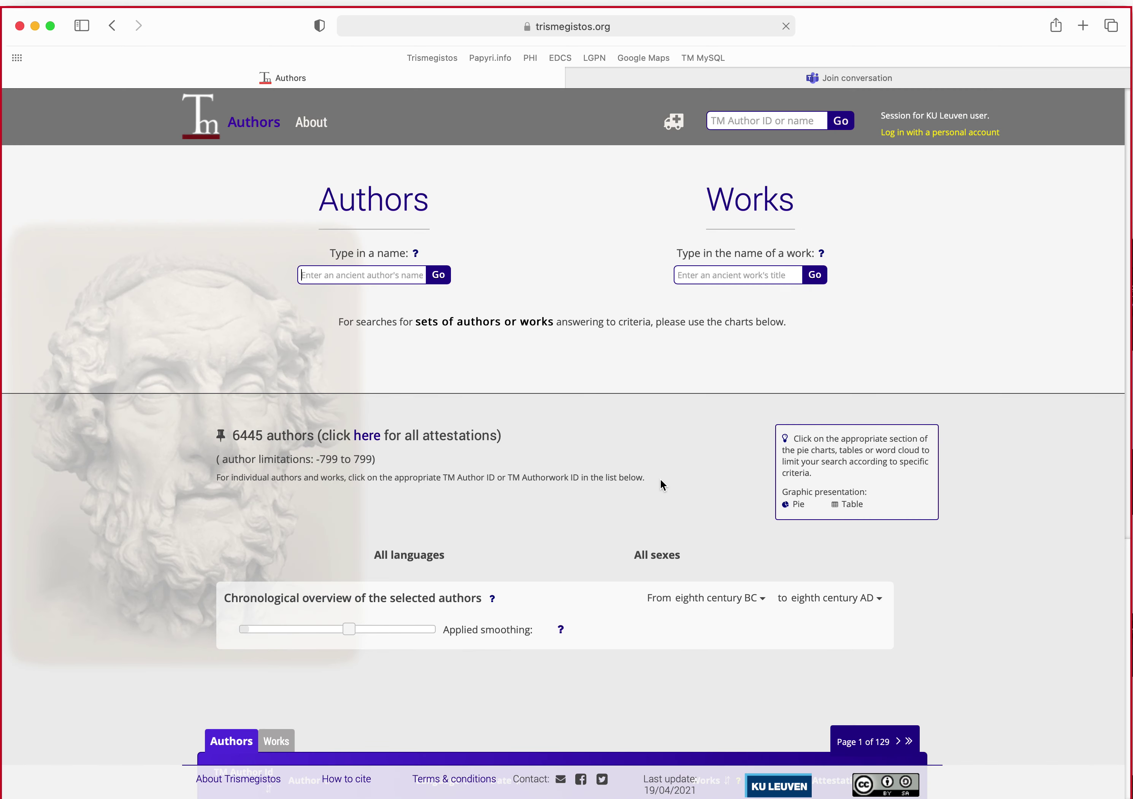
pyautogui.scroll(-6, 820, 579)
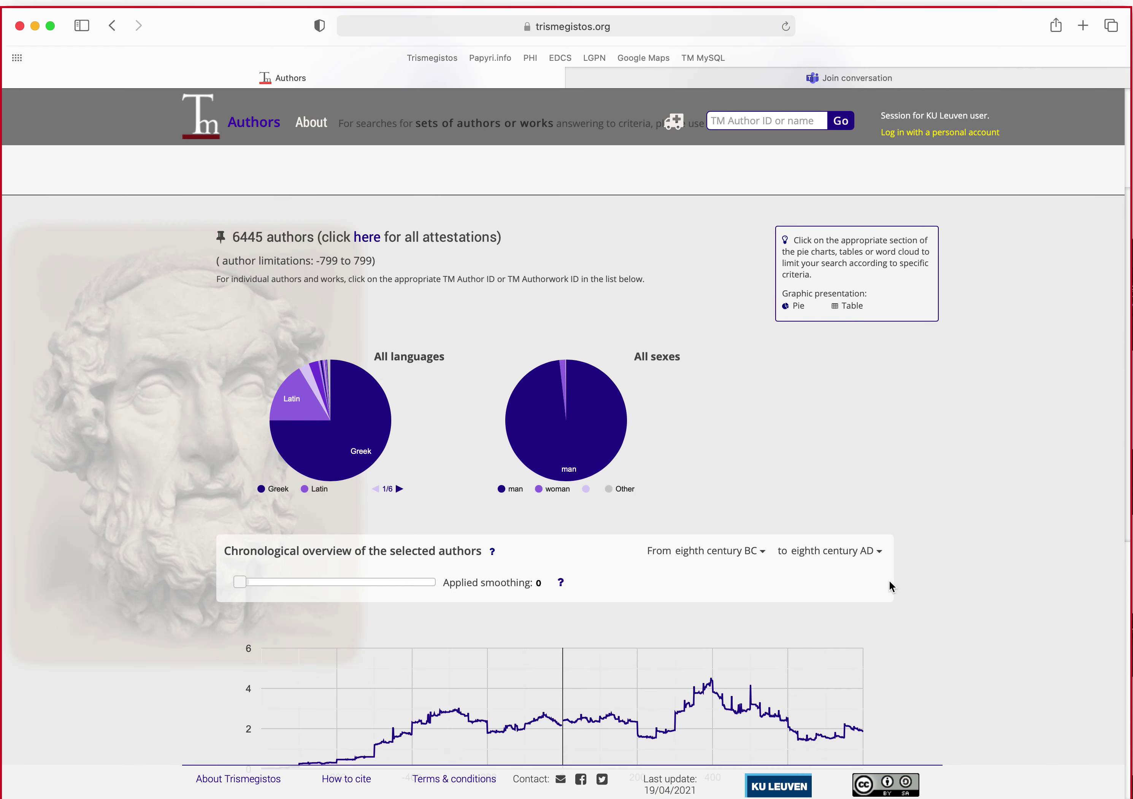
pyautogui.scroll(-1, 929, 571)
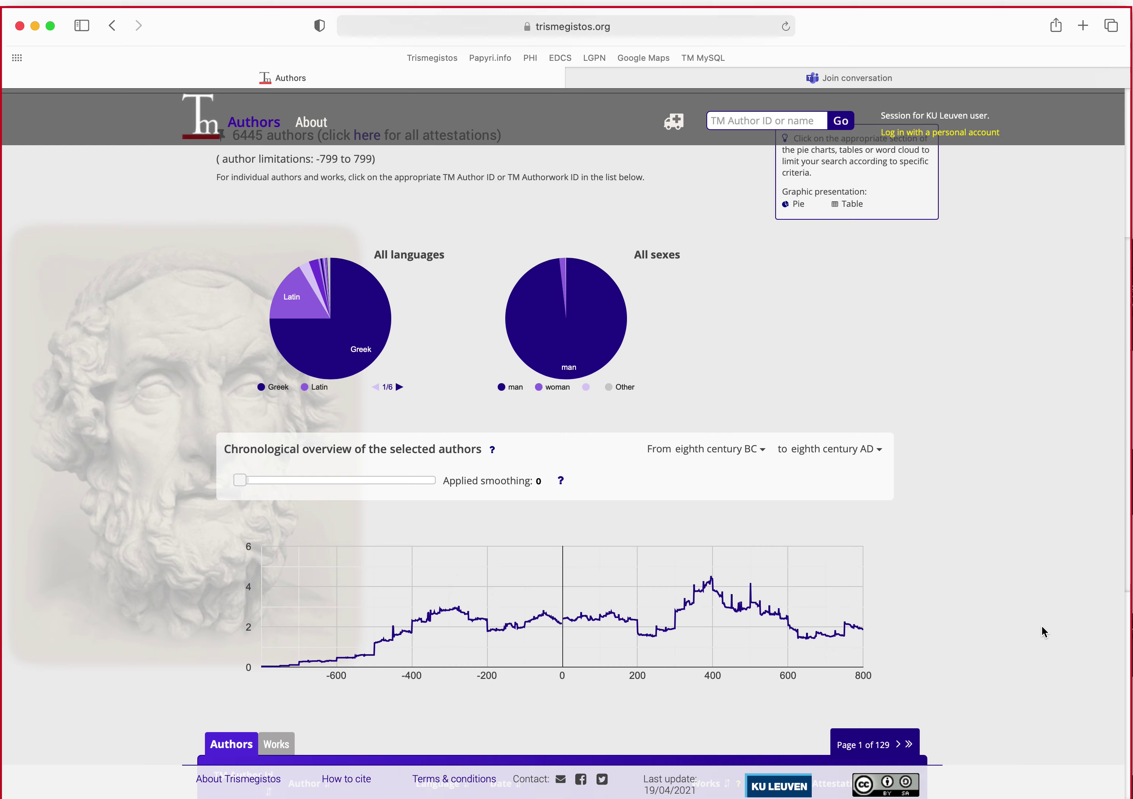
pyautogui.scroll(-3, 994, 599)
pyautogui.scroll(-1, 994, 599)
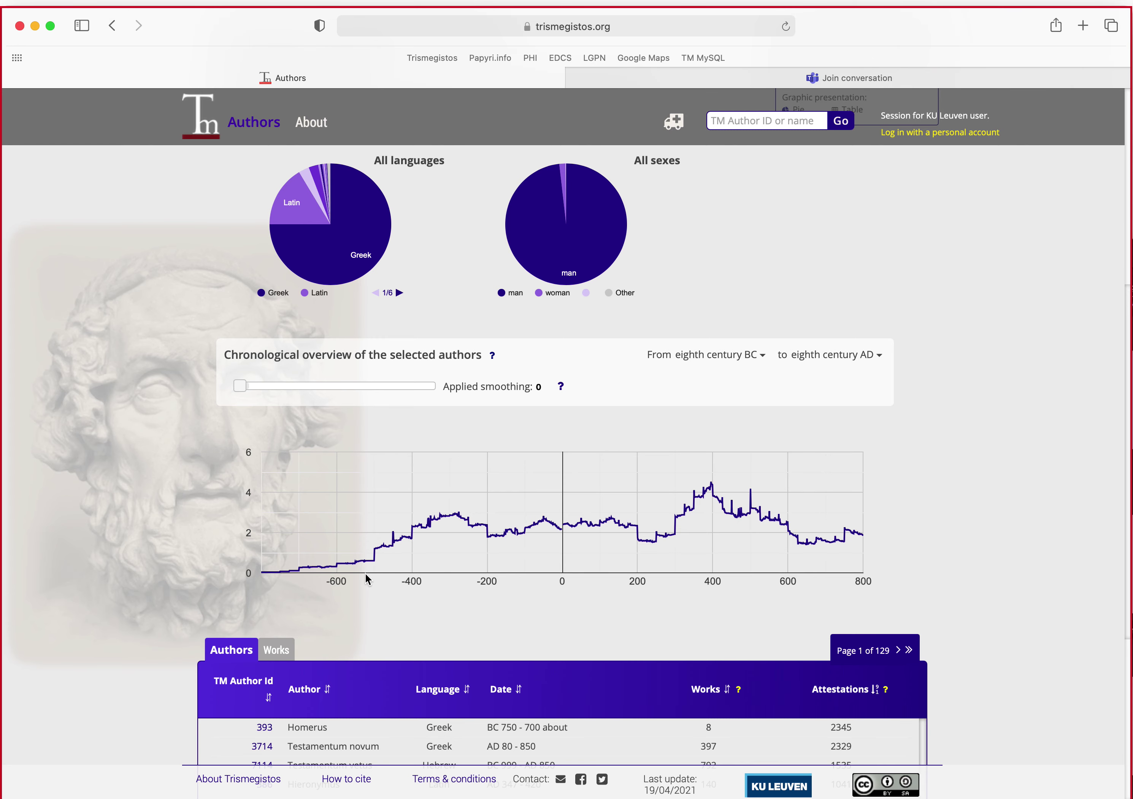
pyautogui.moveTo(817, 542)
pyautogui.scroll(-6, 970, 542)
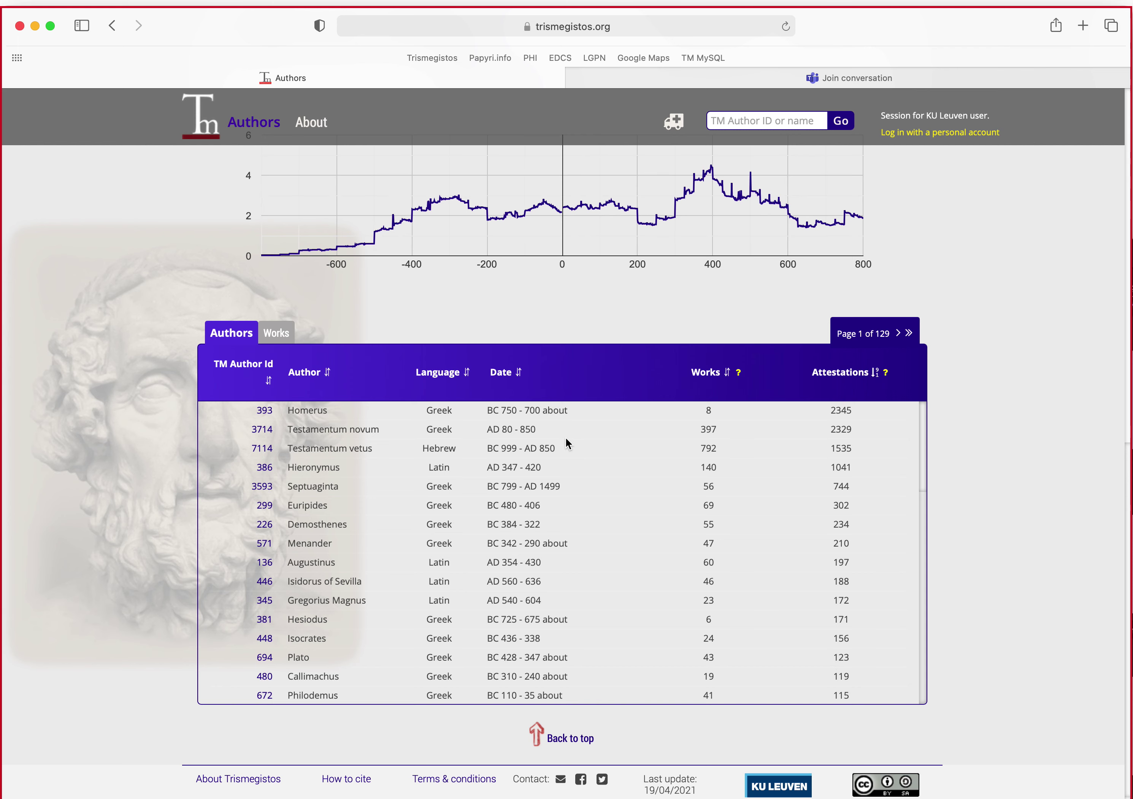
# Sort the author list by date, by language and by number of works in turn
pyautogui.click(519, 373)
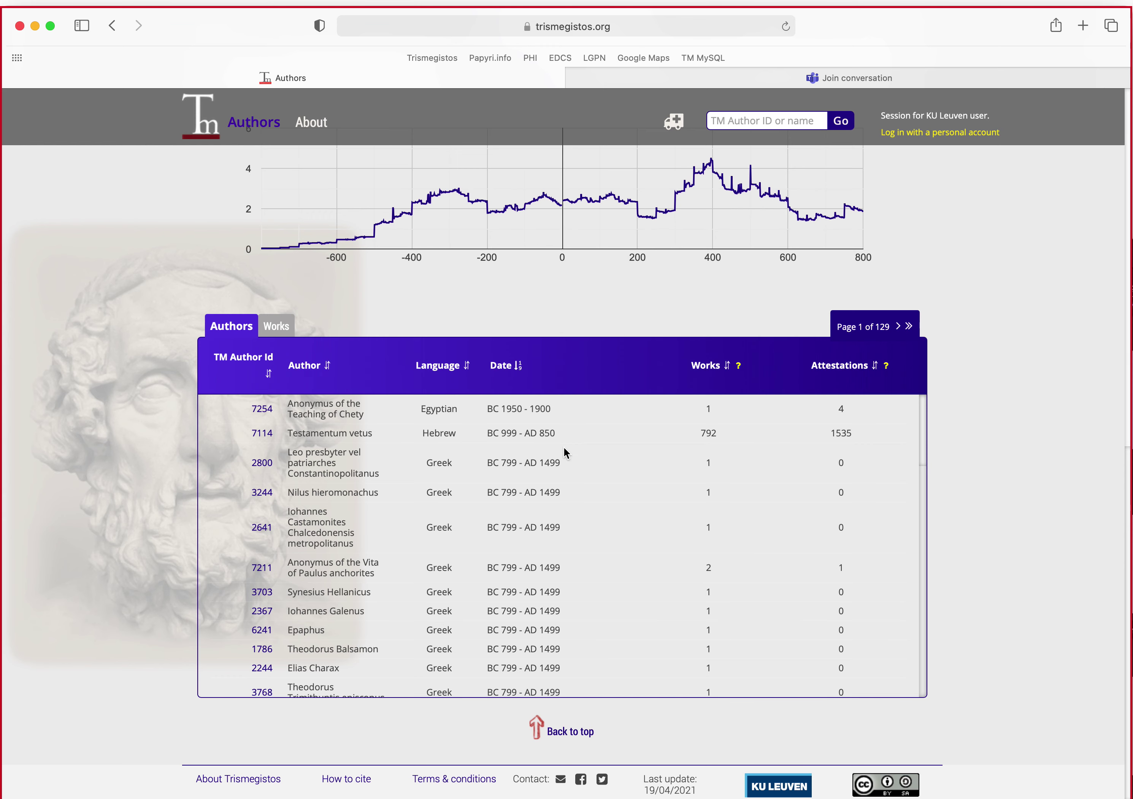
pyautogui.click(468, 370)
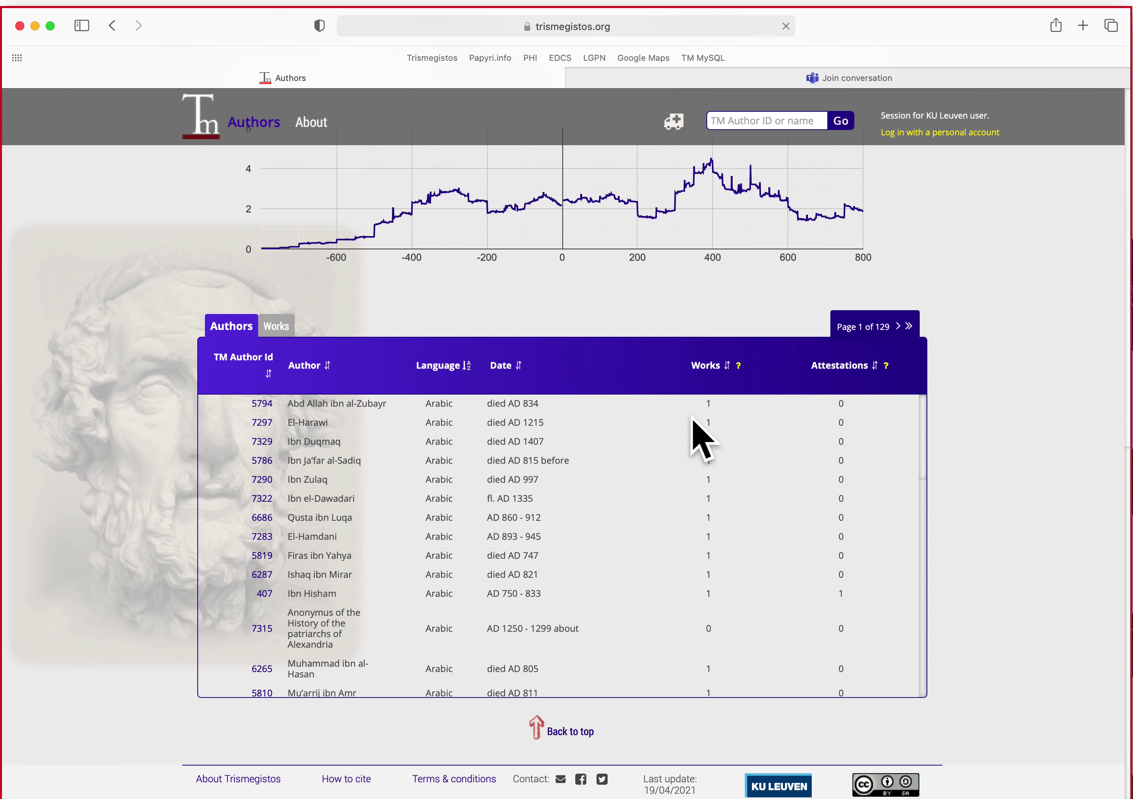
pyautogui.click(728, 367)
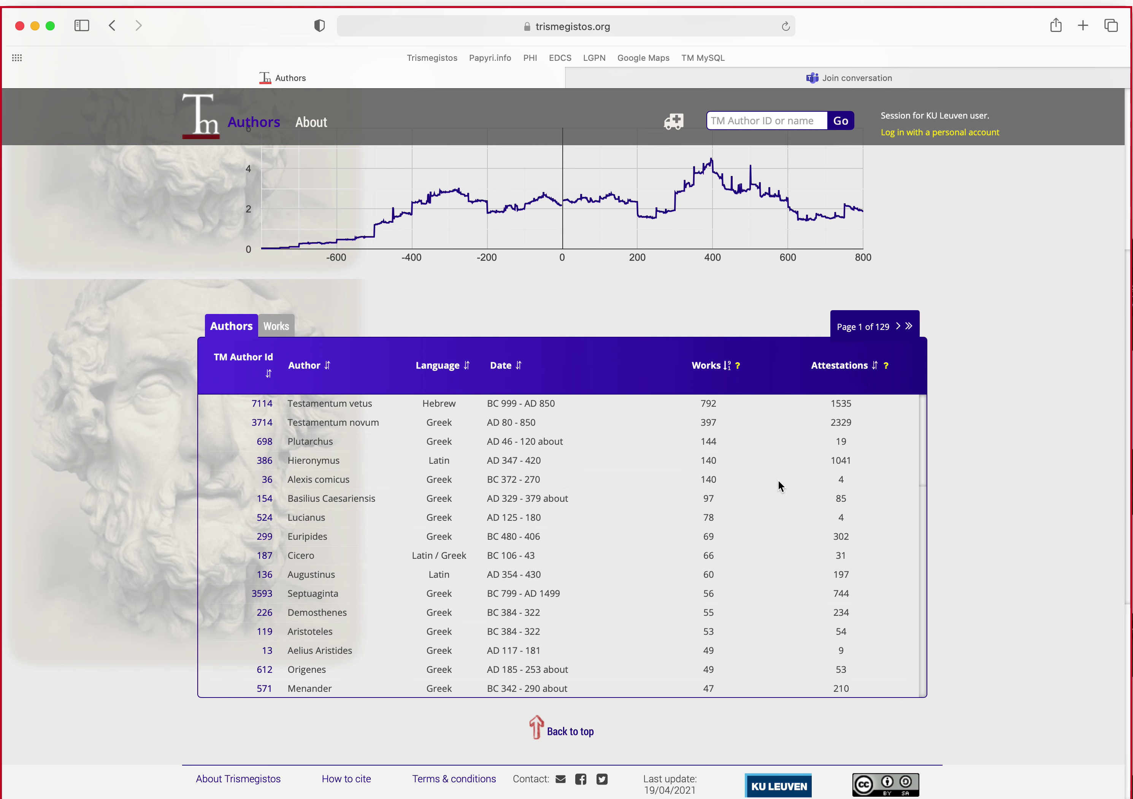
# Limit the author selection to Greek and review the updated charts and author list
pyautogui.click(282, 328)
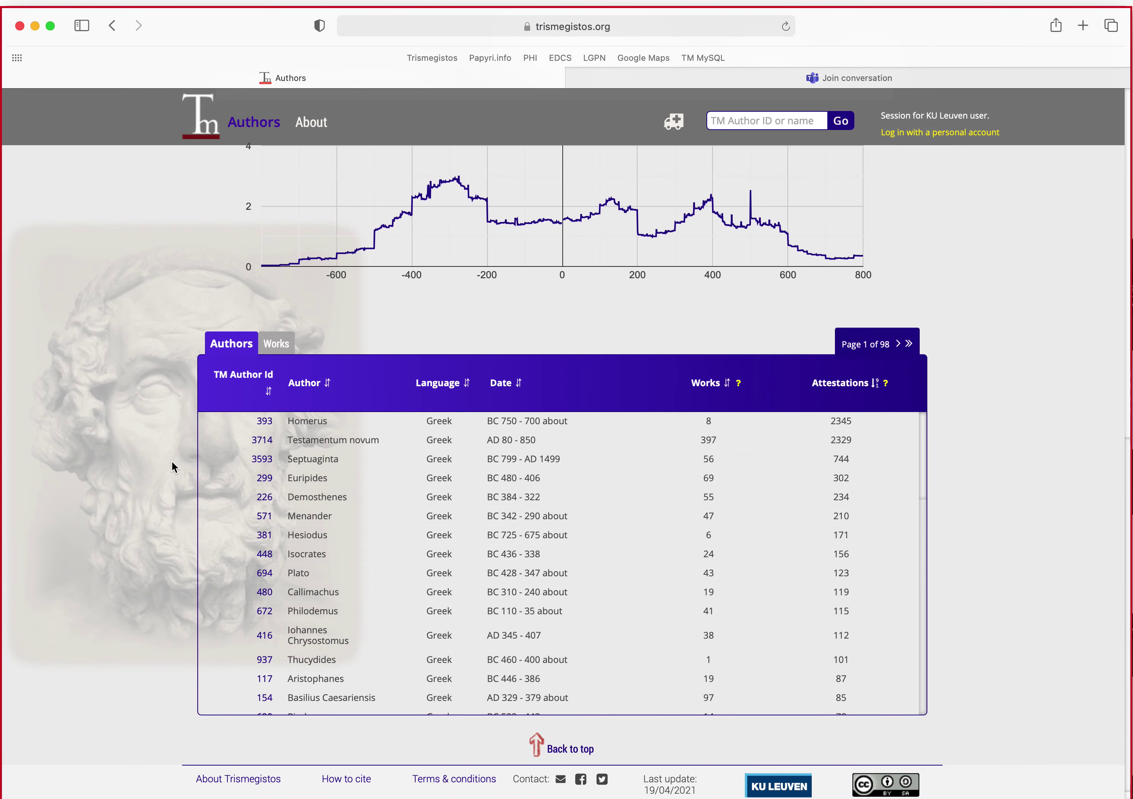
pyautogui.scroll(10, 173, 459)
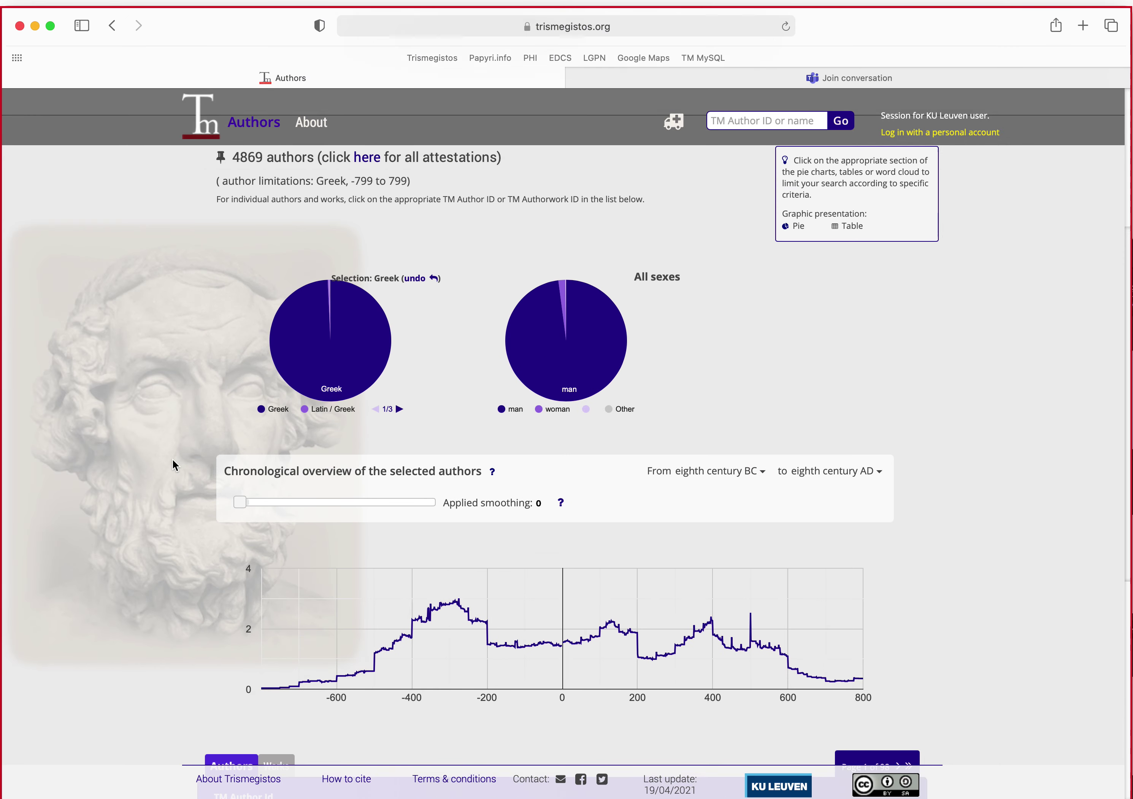
pyautogui.scroll(3, 173, 464)
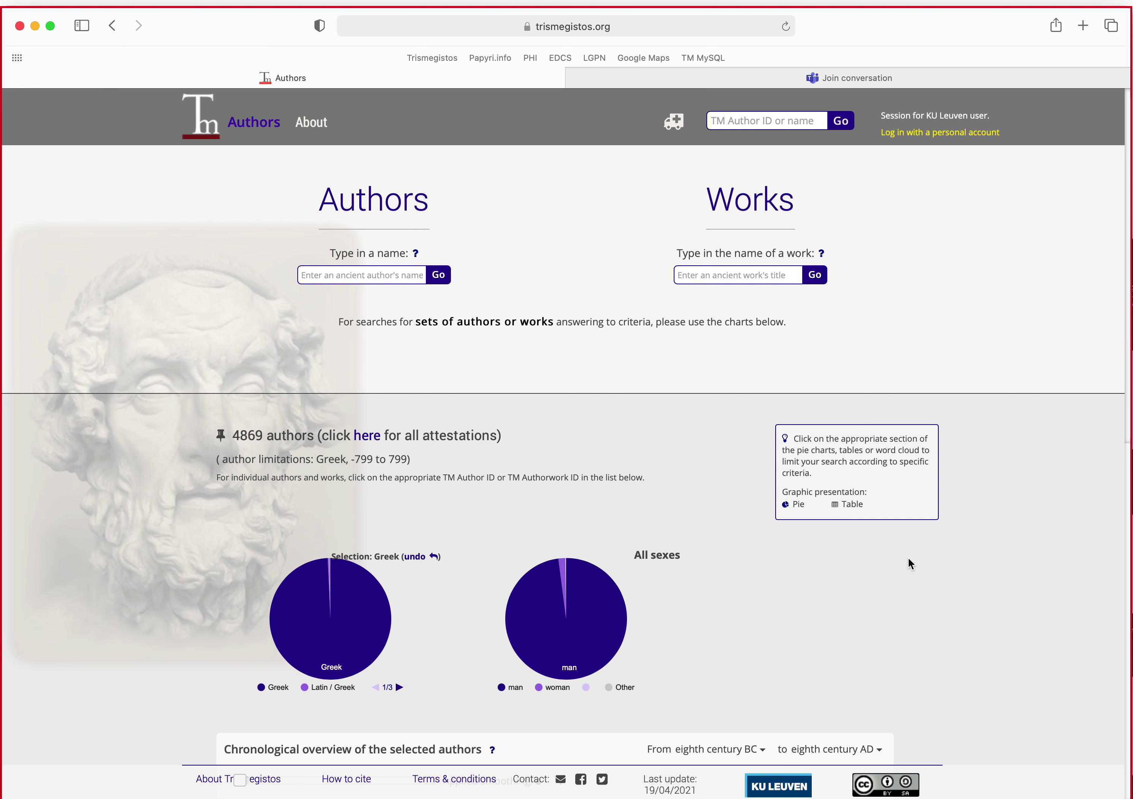
pyautogui.scroll(-2, 976, 567)
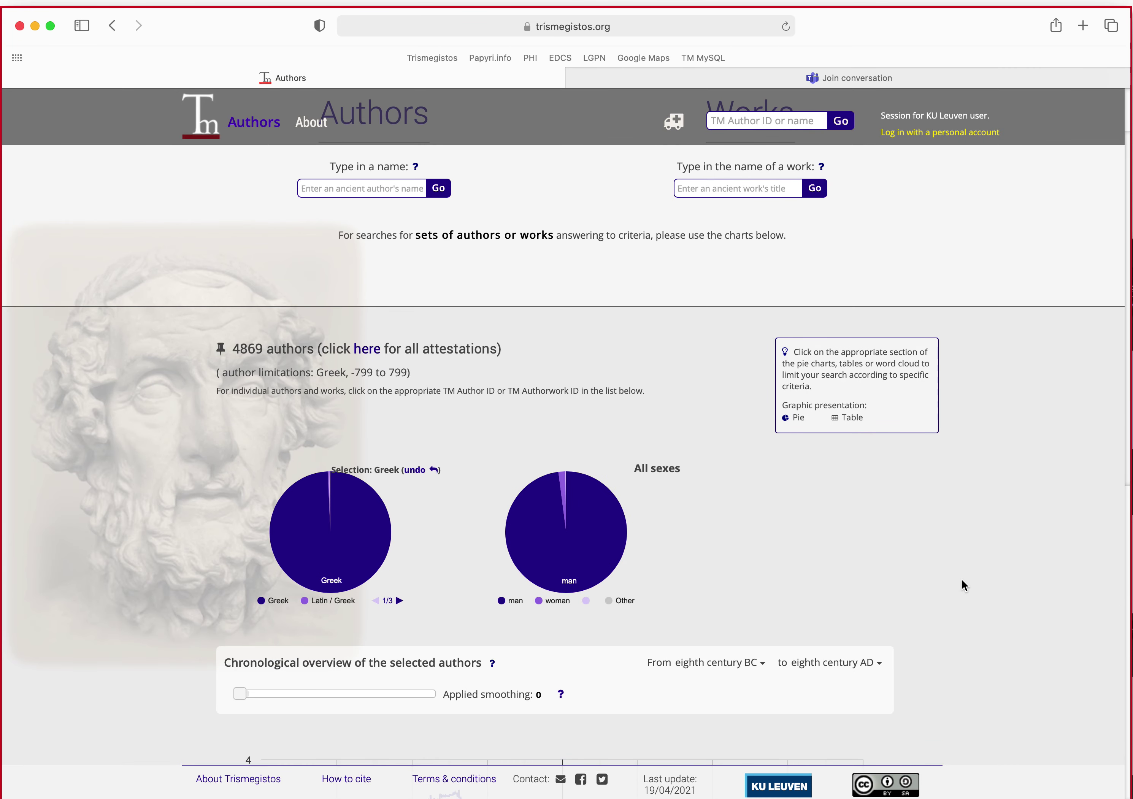
pyautogui.scroll(-3, 979, 652)
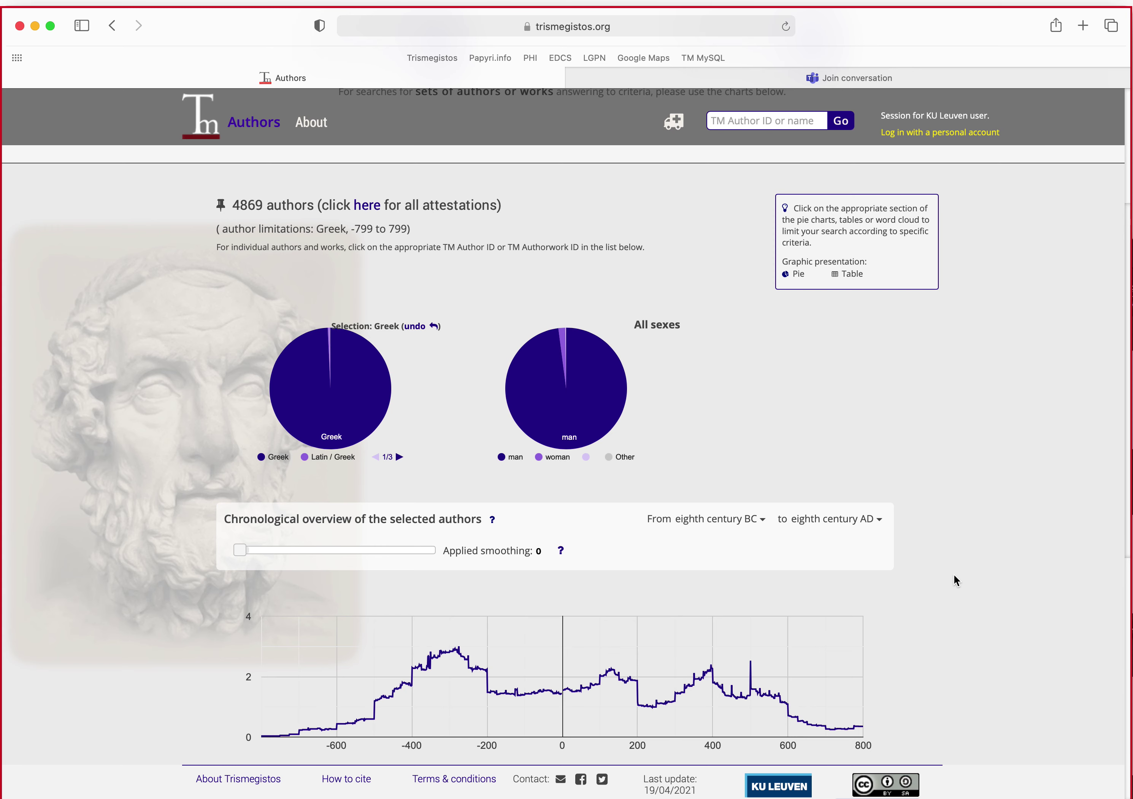
pyautogui.scroll(-2, 954, 574)
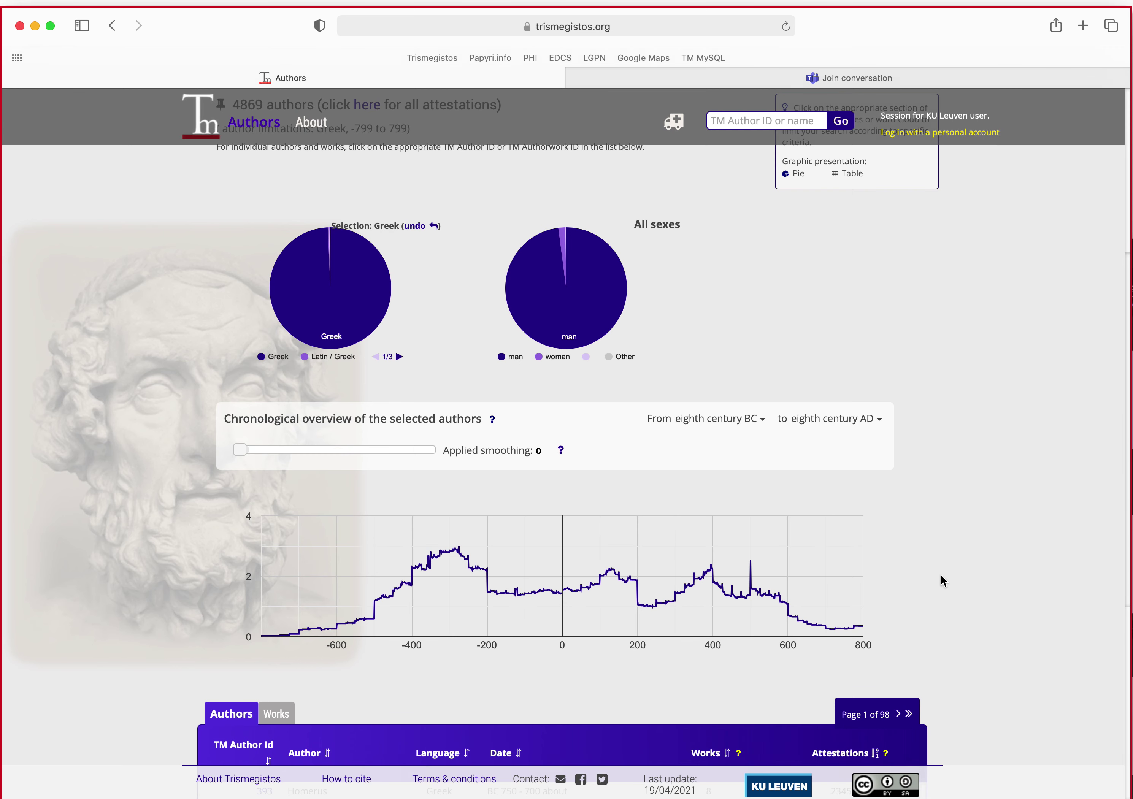
# Restrict the chronological overview of the Greek authors from seventh century AD to seventh century AD
pyautogui.click(731, 421)
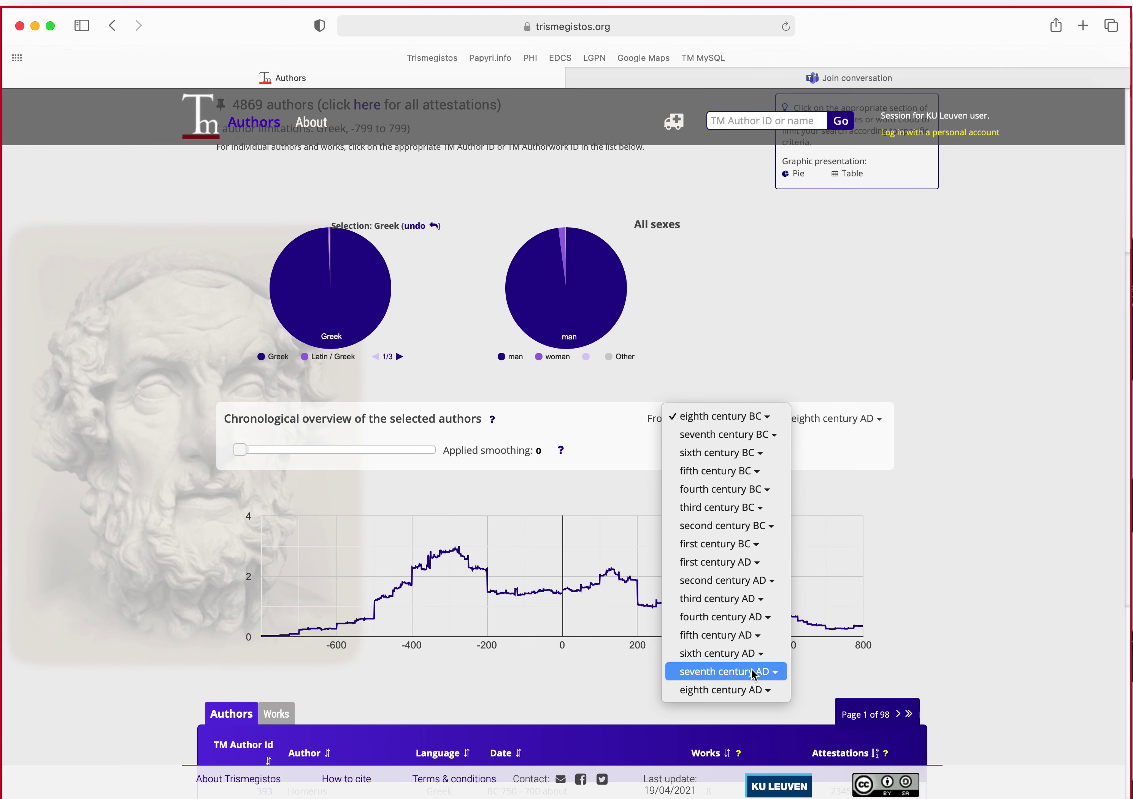
pyautogui.click(1011, 600)
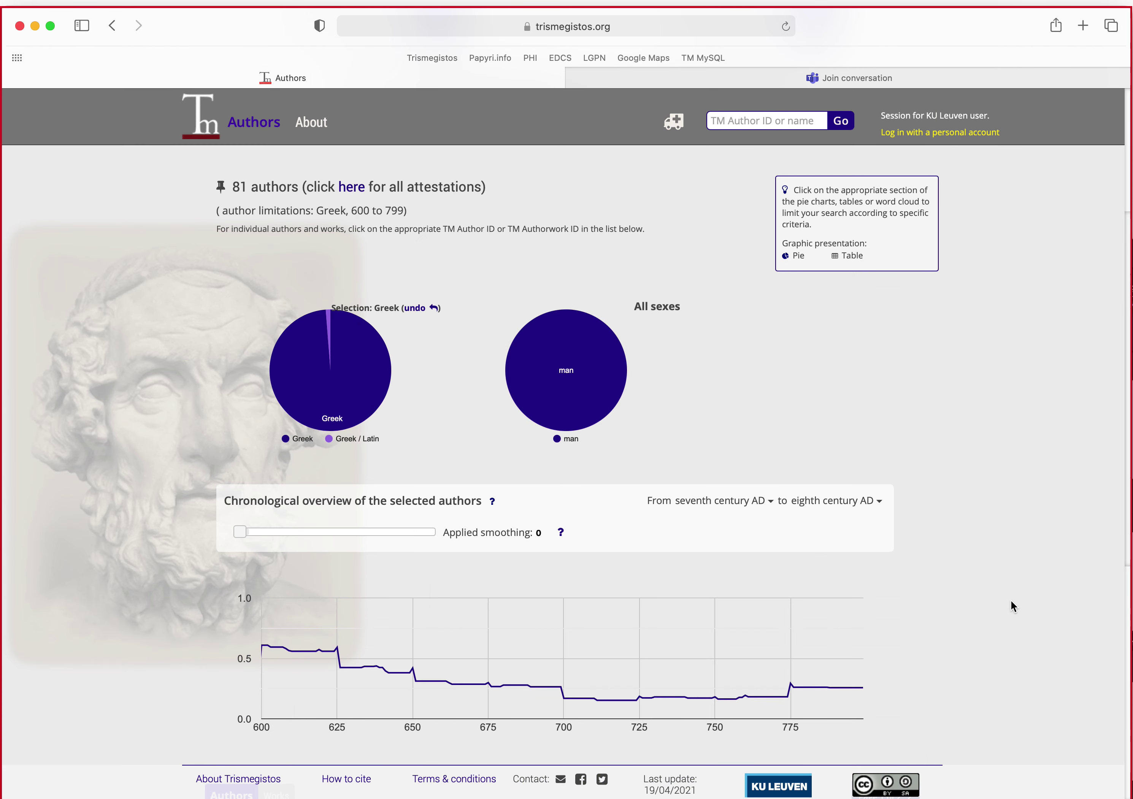
pyautogui.click(852, 502)
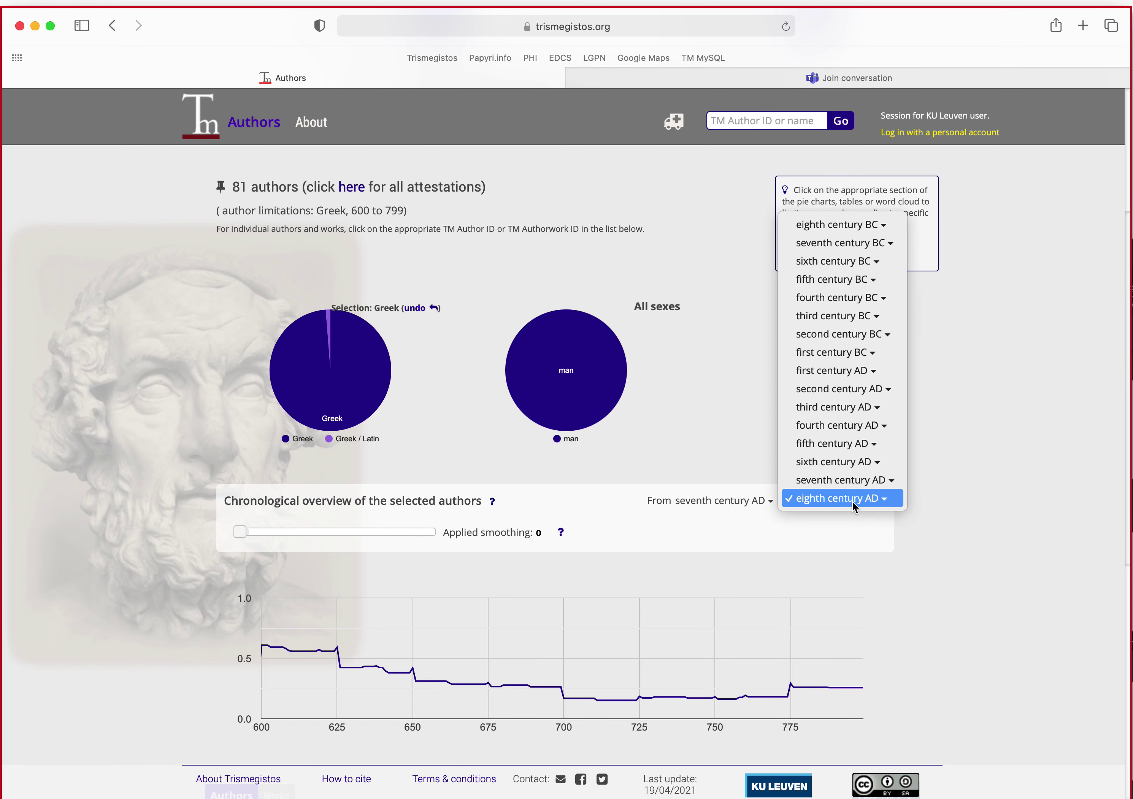
pyautogui.click(860, 482)
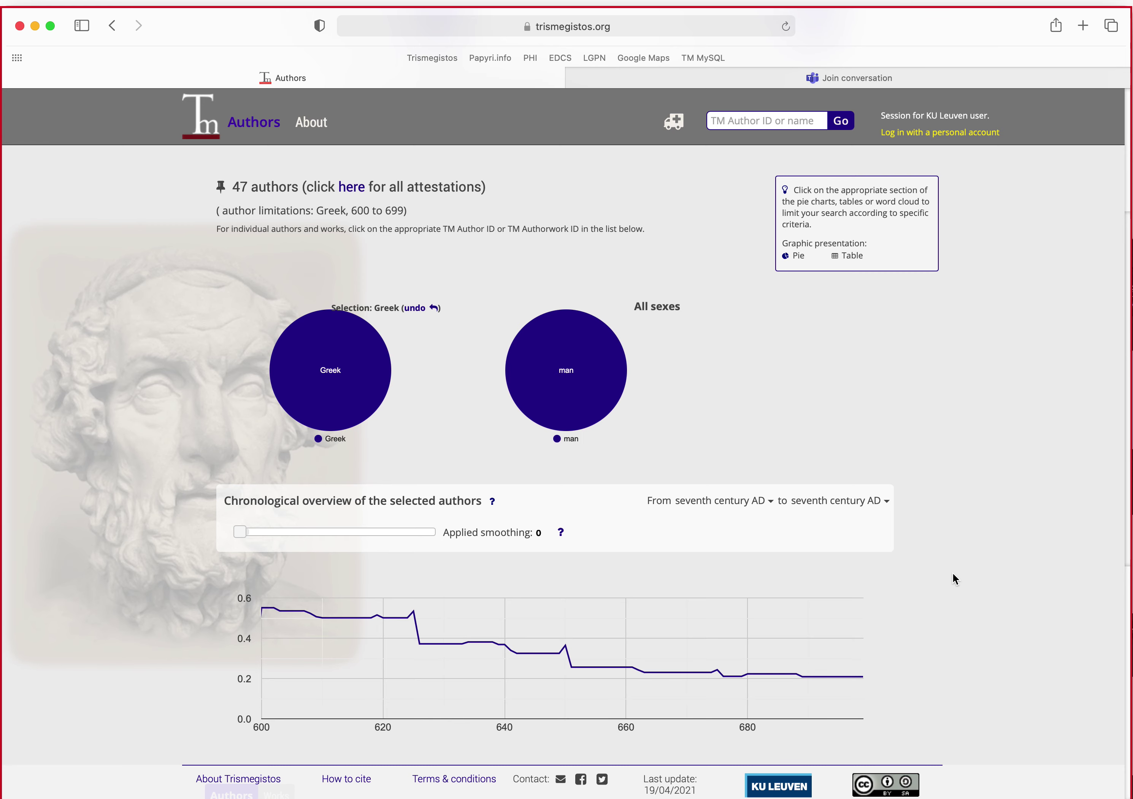
# Set the period for the Greek authors from seventh century BC to seventh century BC
pyautogui.scroll(-2, 953, 572)
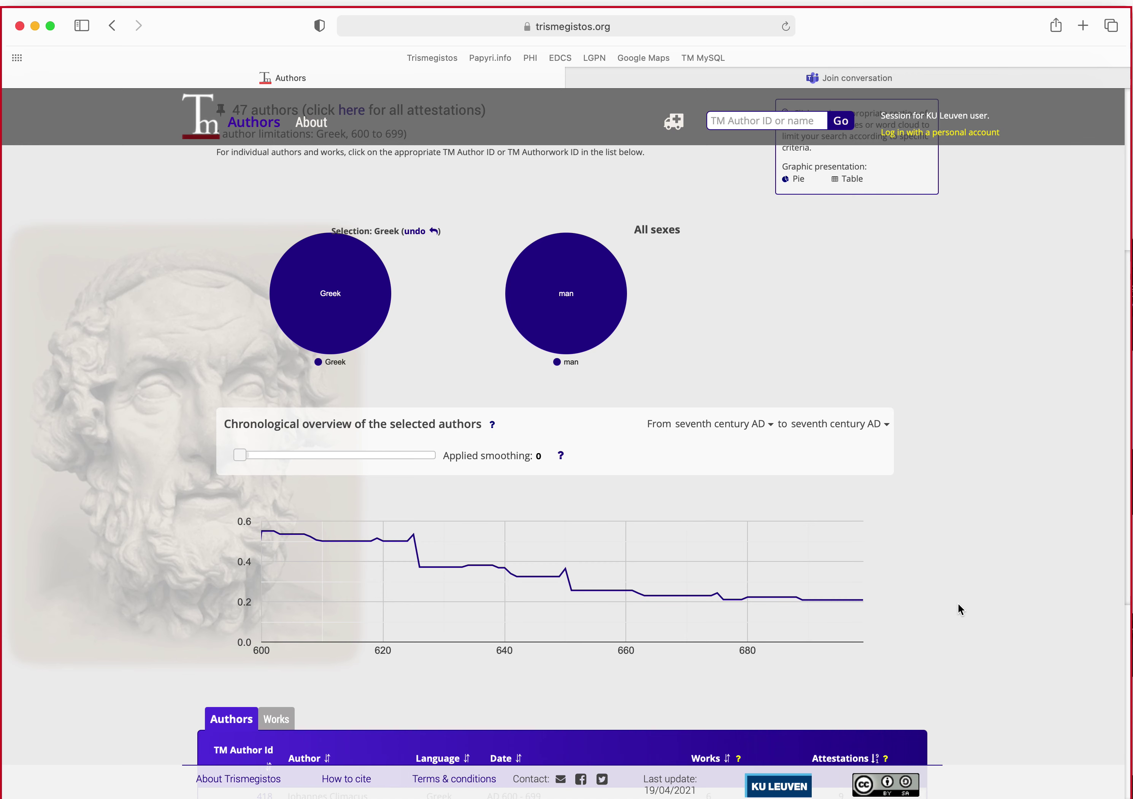
pyautogui.click(747, 425)
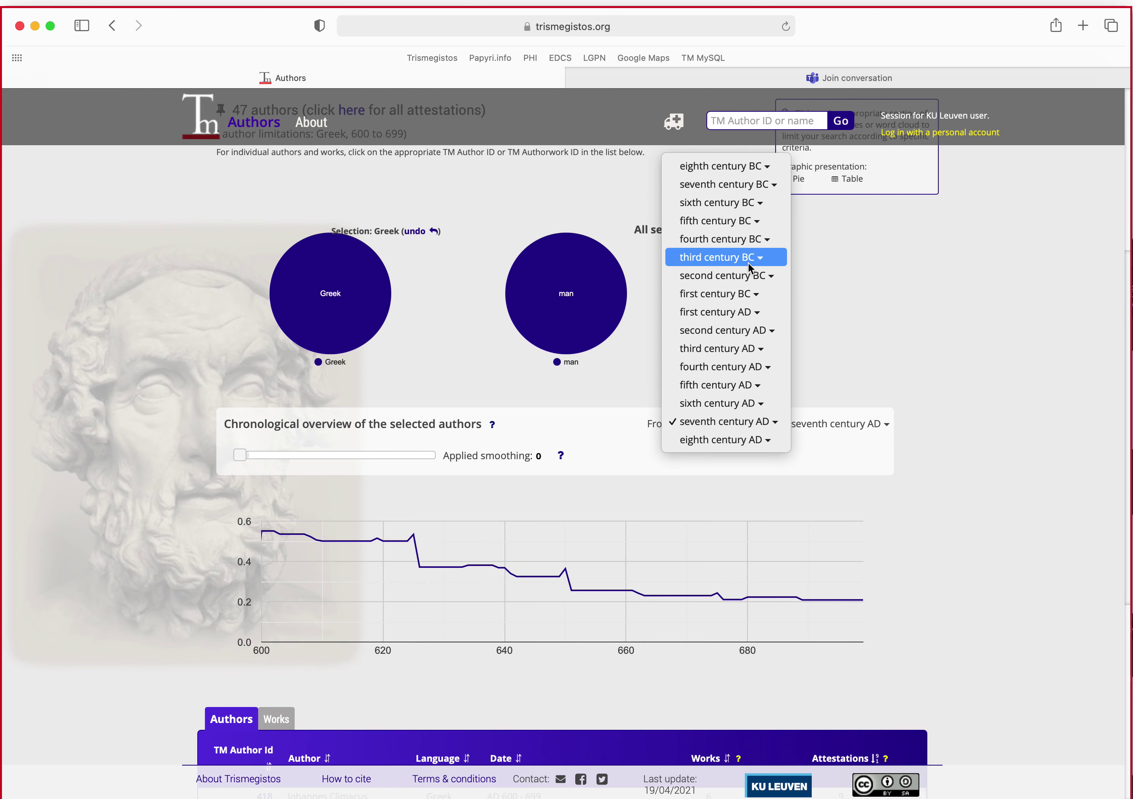
pyautogui.click(710, 203)
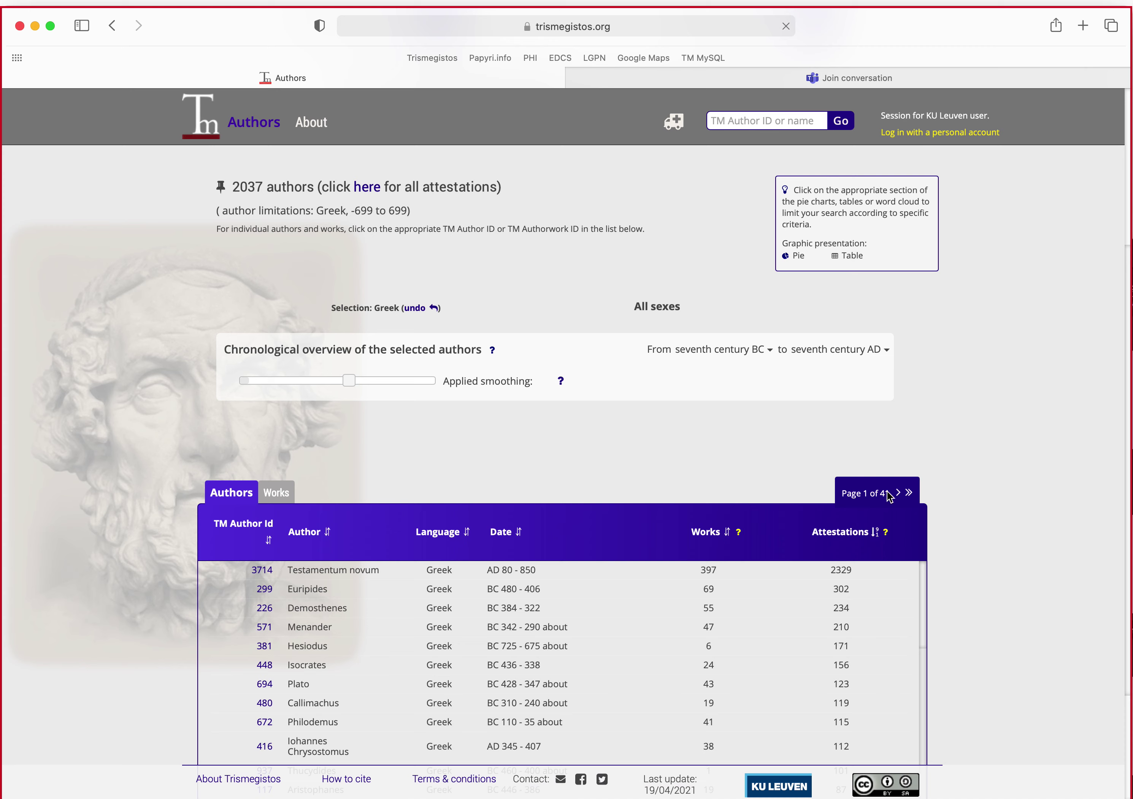
pyautogui.click(840, 500)
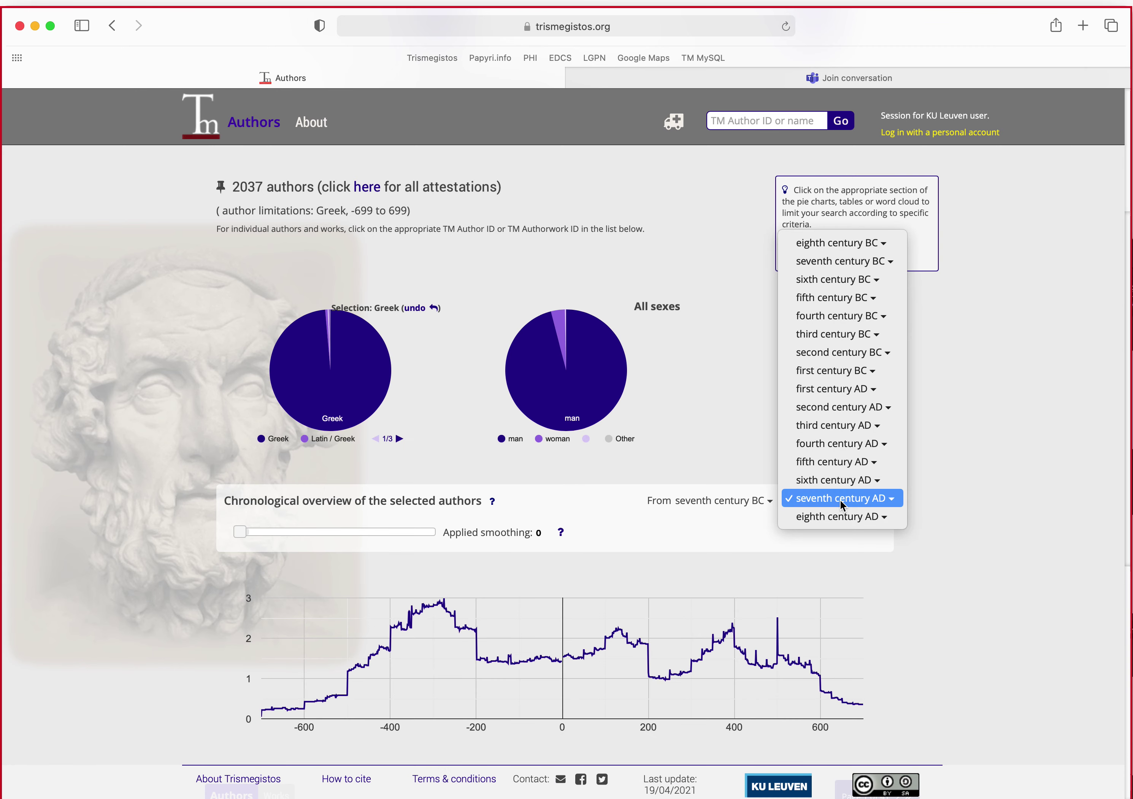
pyautogui.click(840, 264)
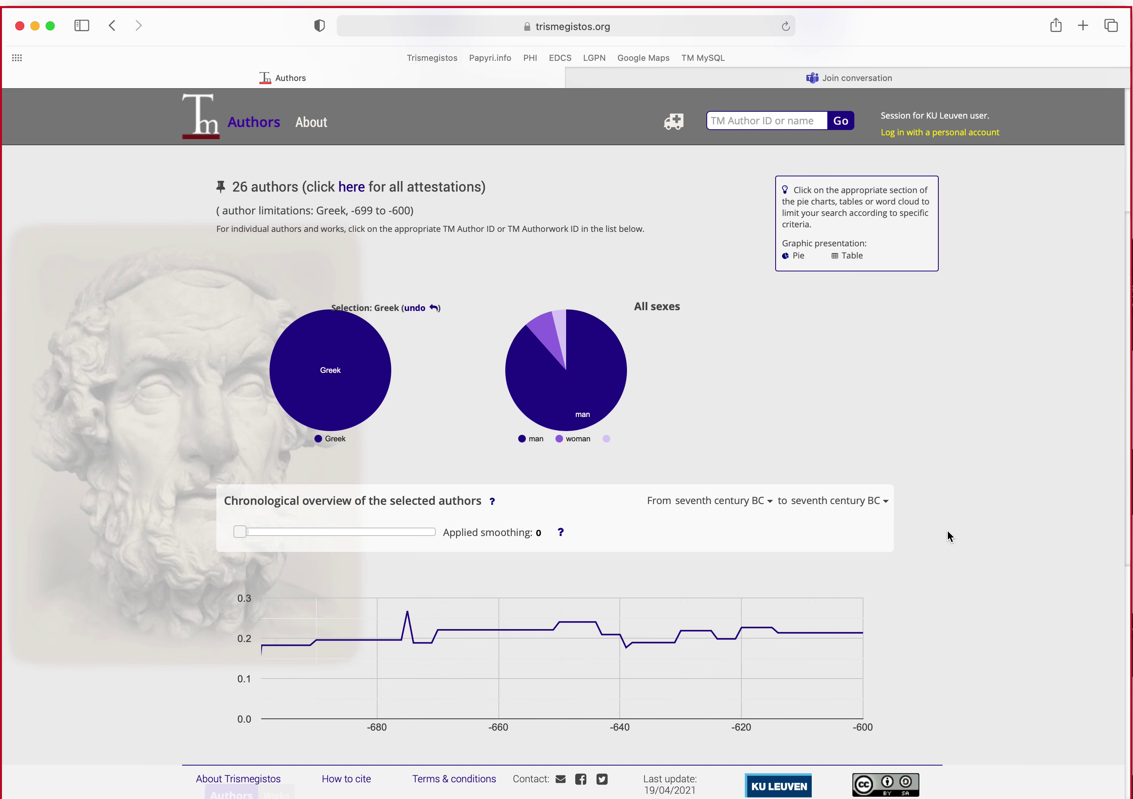
# Review the filtered author list, open all attestations for these authors, and examine the word cloud and manuscript charts
pyautogui.scroll(-5, 951, 531)
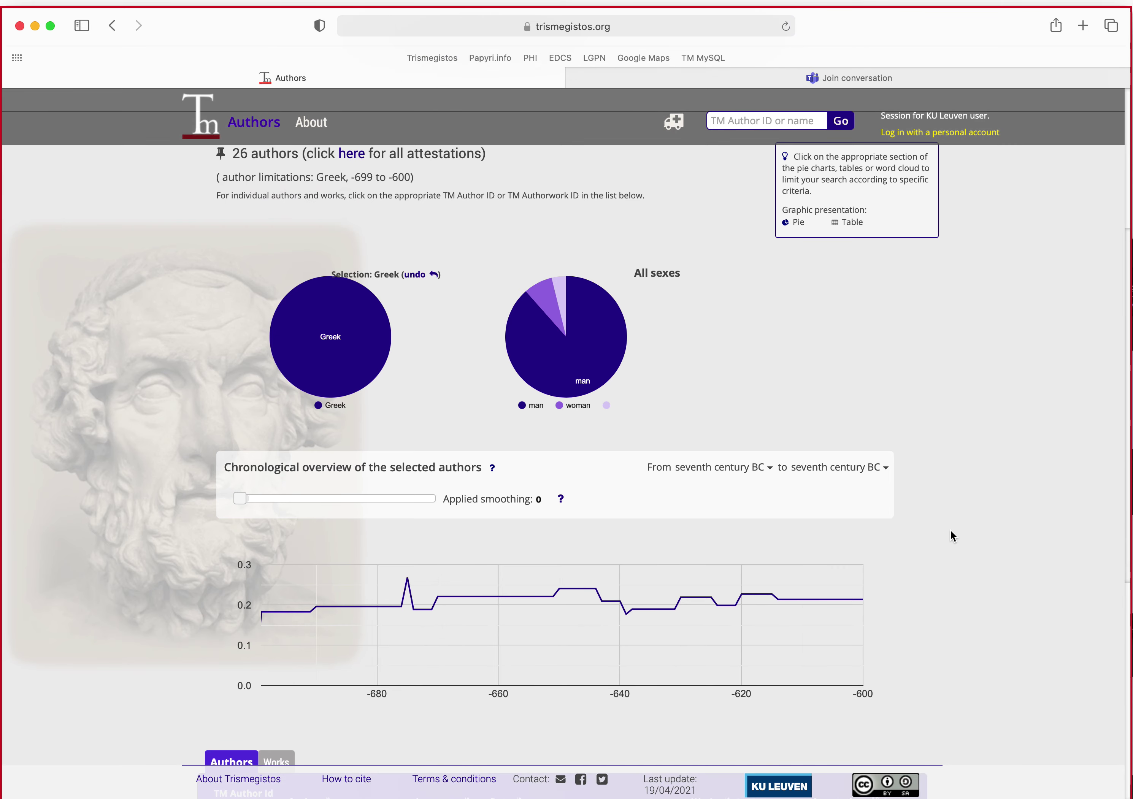
pyautogui.scroll(-2, 951, 531)
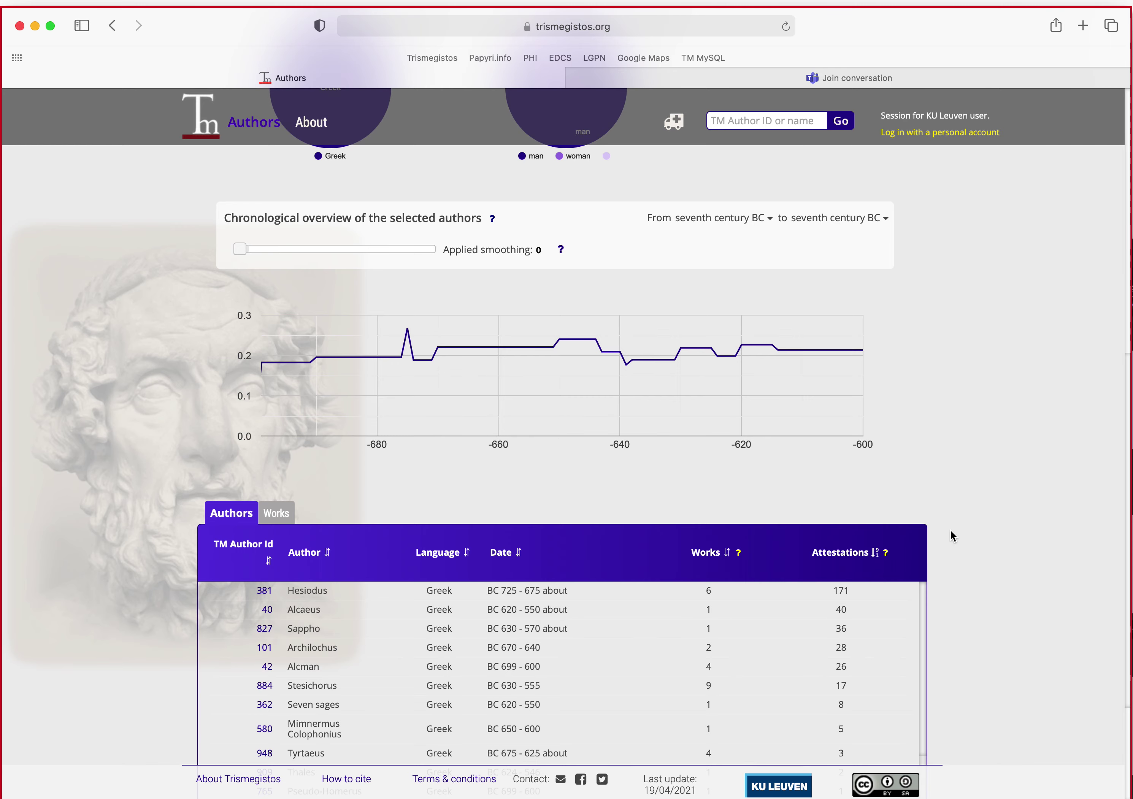
pyautogui.scroll(8, 951, 531)
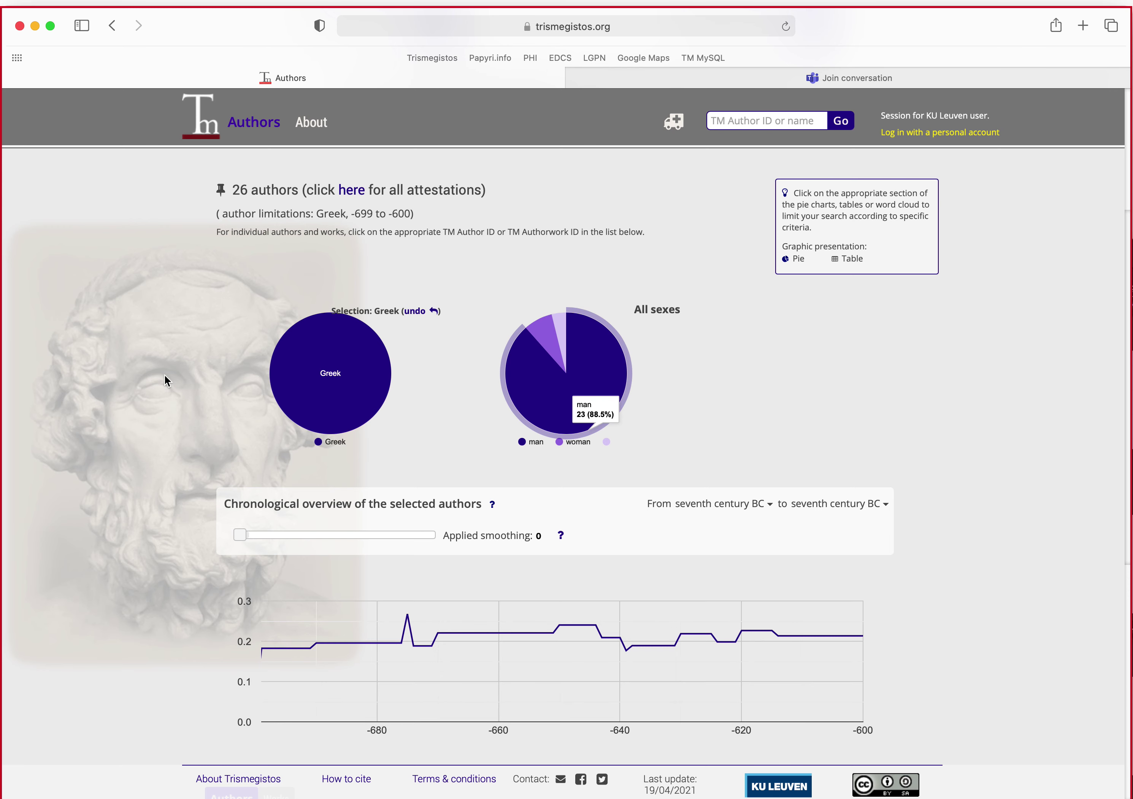
pyautogui.scroll(3, 161, 376)
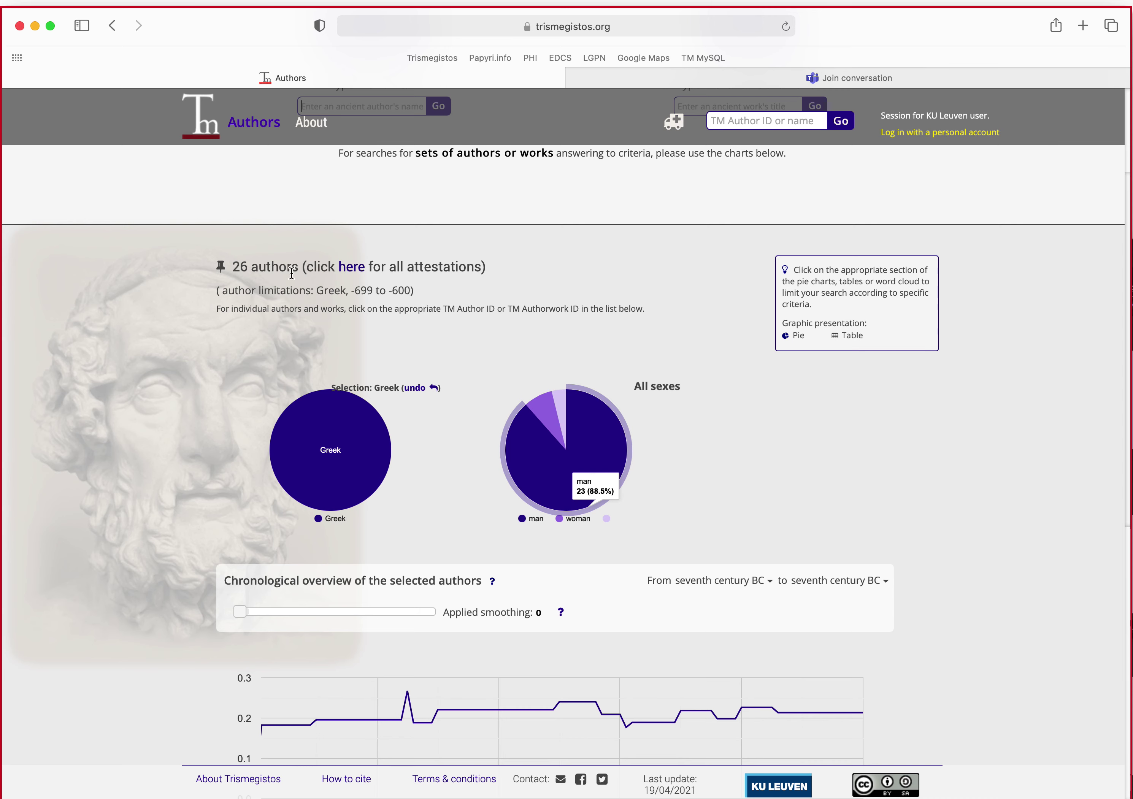
pyautogui.click(350, 274)
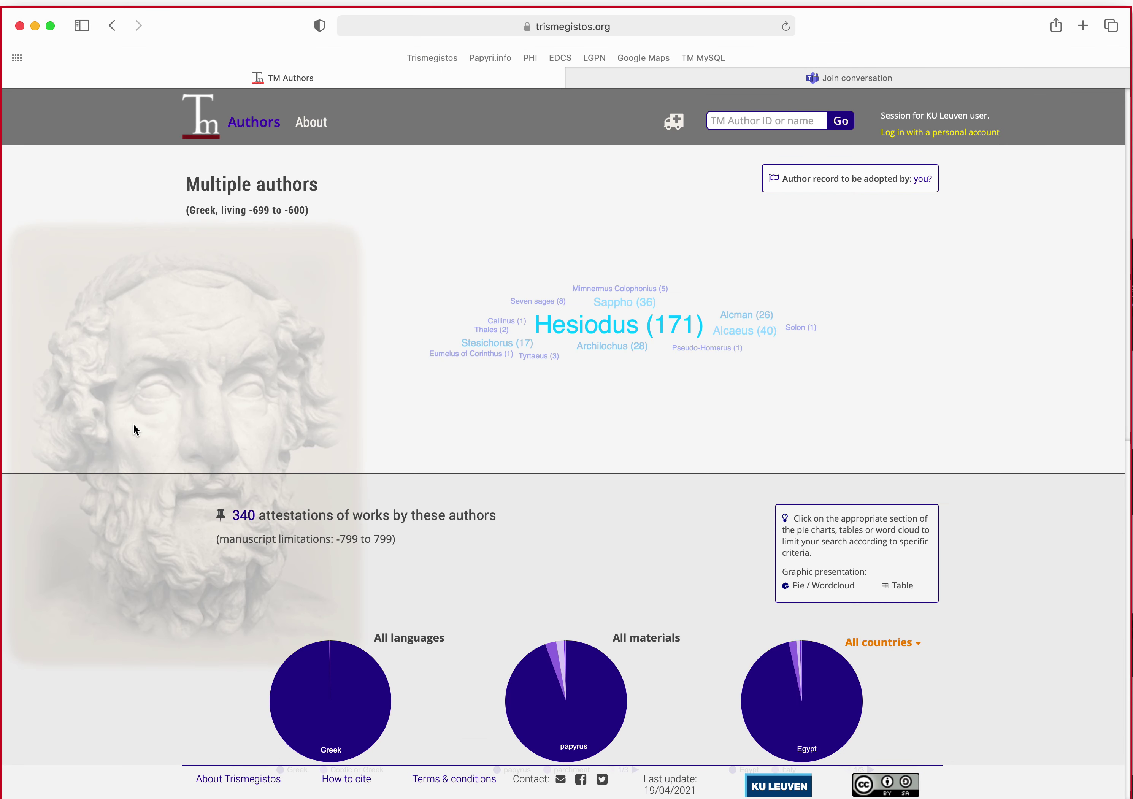
pyautogui.scroll(-3, 225, 492)
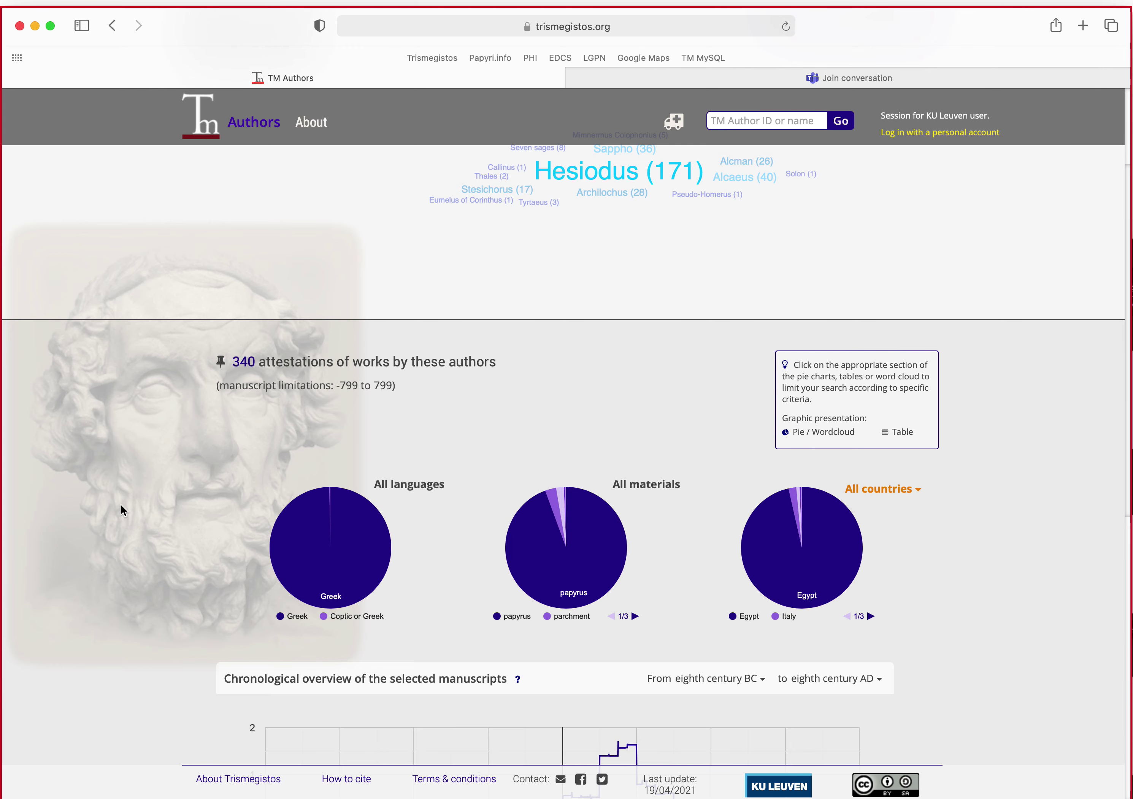
pyautogui.scroll(-3, 121, 504)
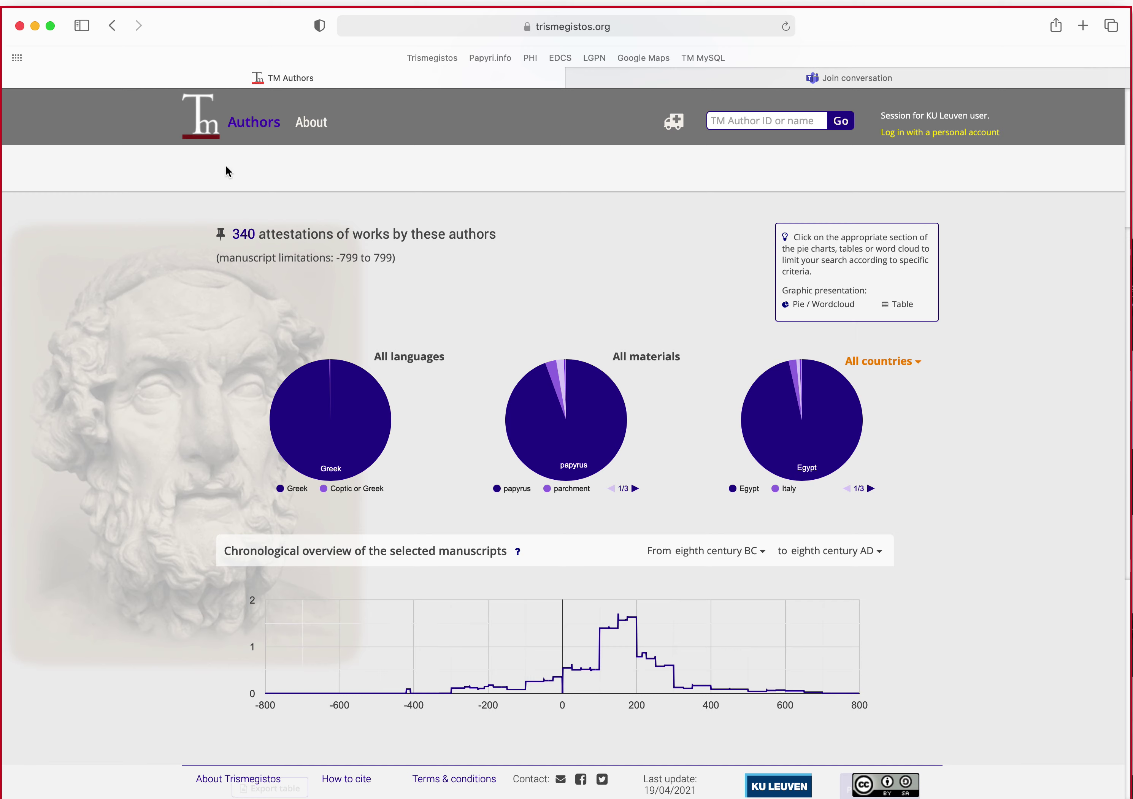
# Open the LDAB search form from the Trismegistos home page and enter papyrus as the material criterion
pyautogui.click(212, 126)
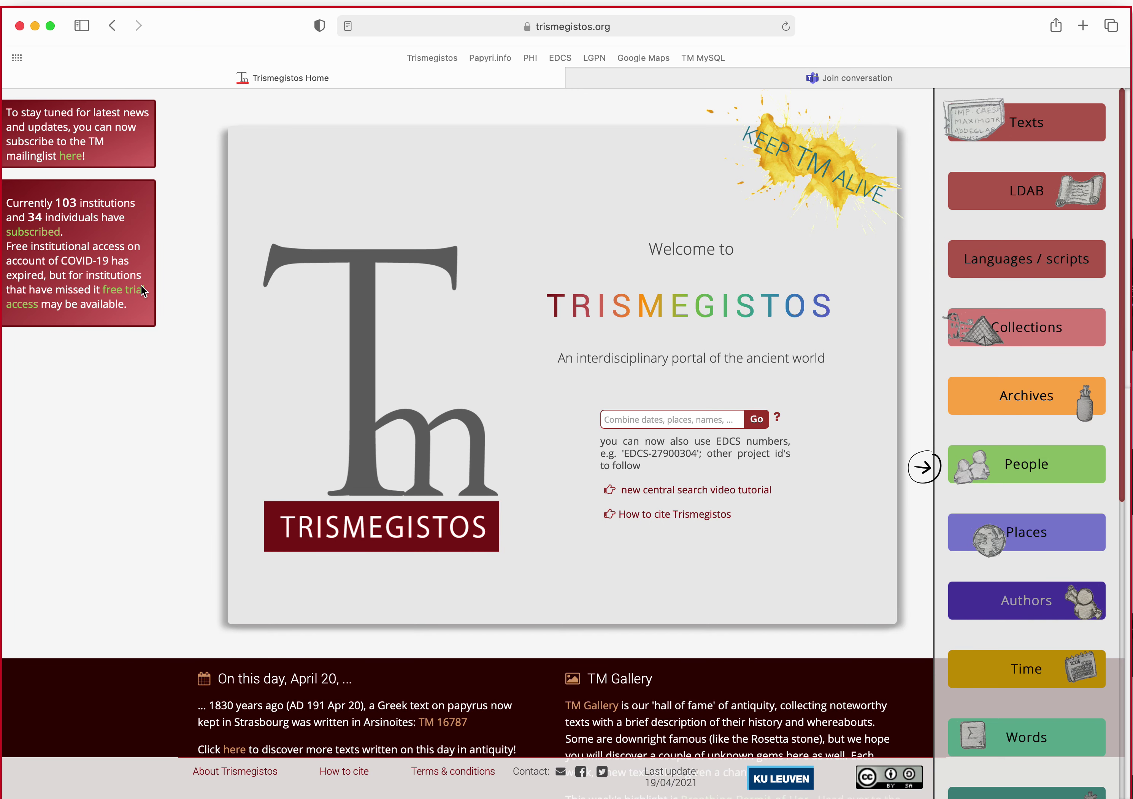
pyautogui.click(1027, 188)
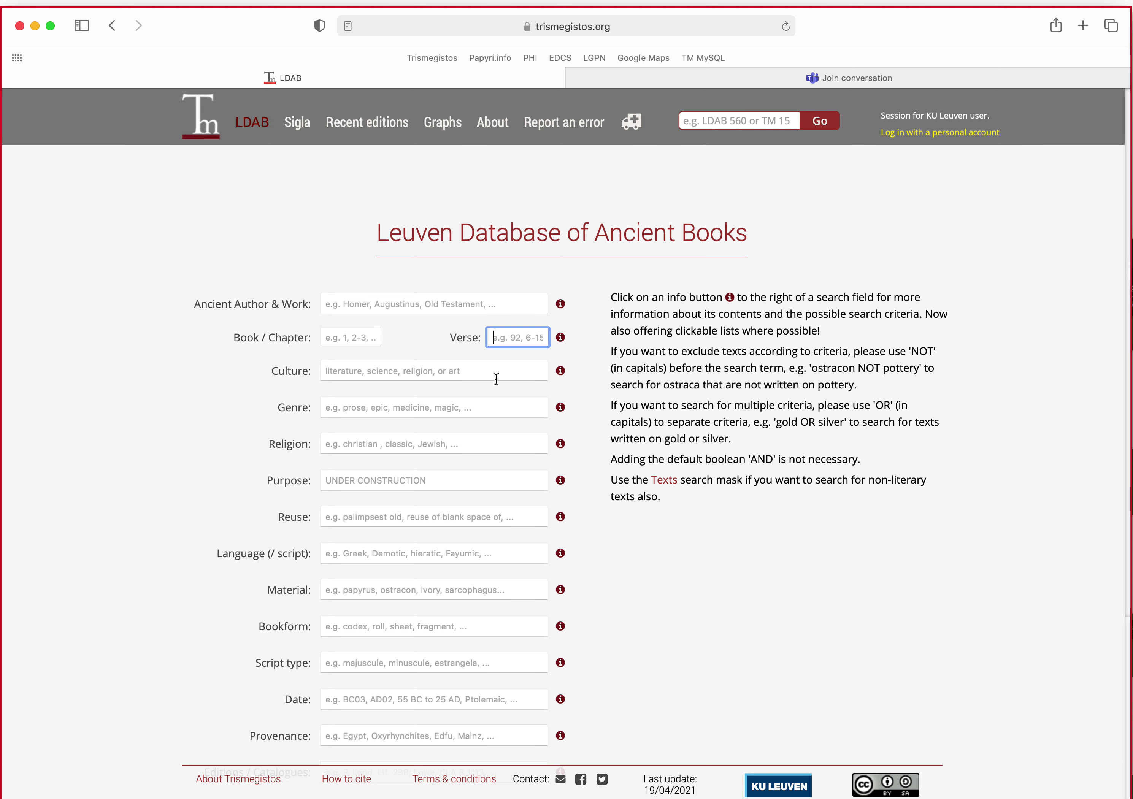
pyautogui.click(380, 378)
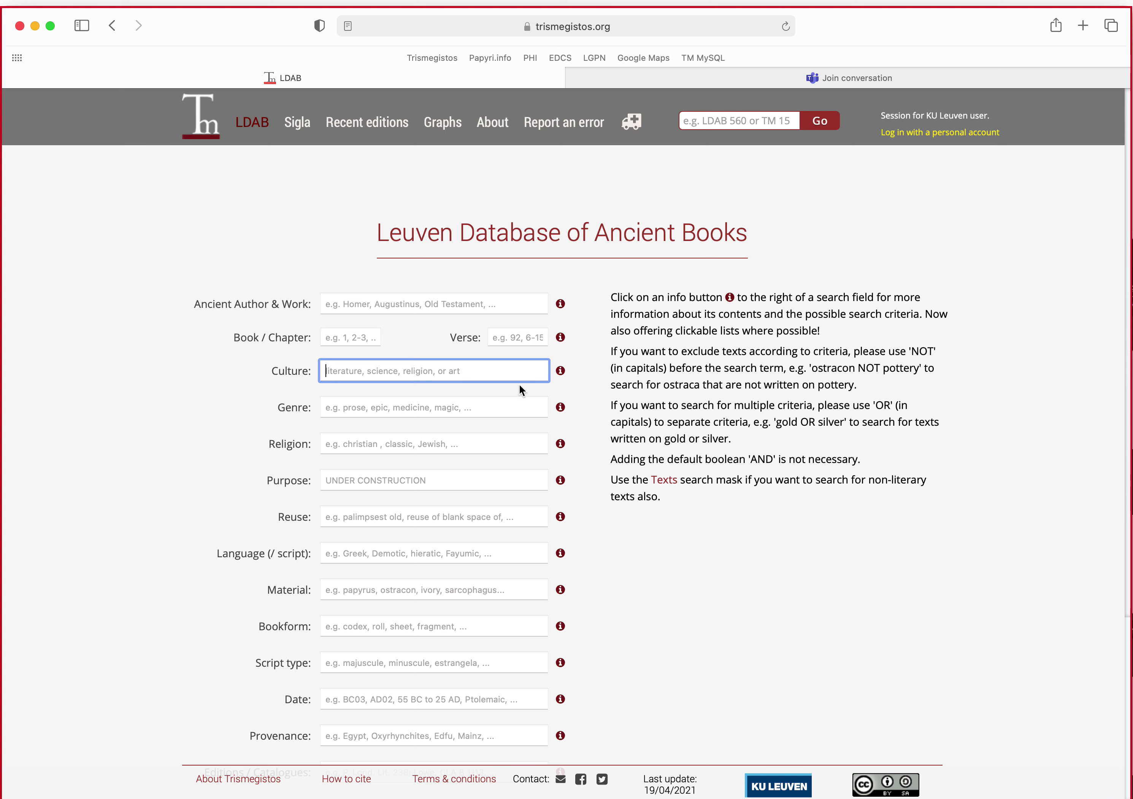
pyautogui.scroll(-3, 240, 544)
pyautogui.click(399, 496)
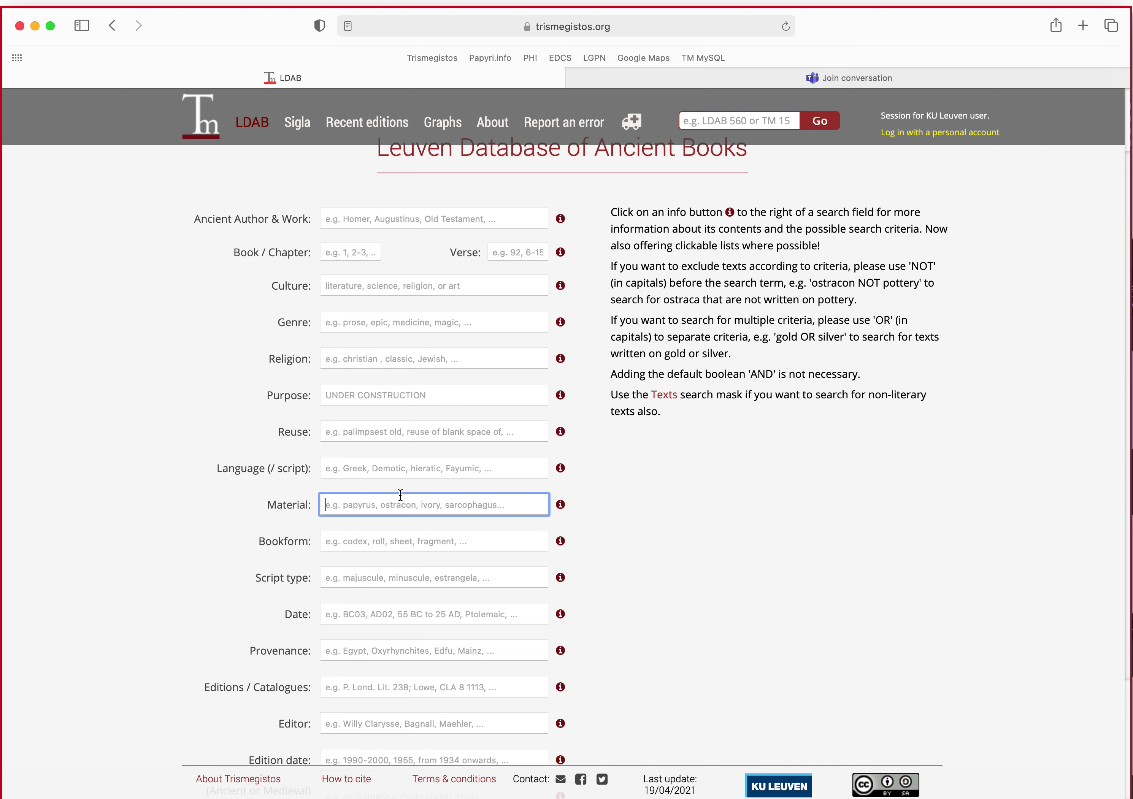
pyautogui.write('papyrus')
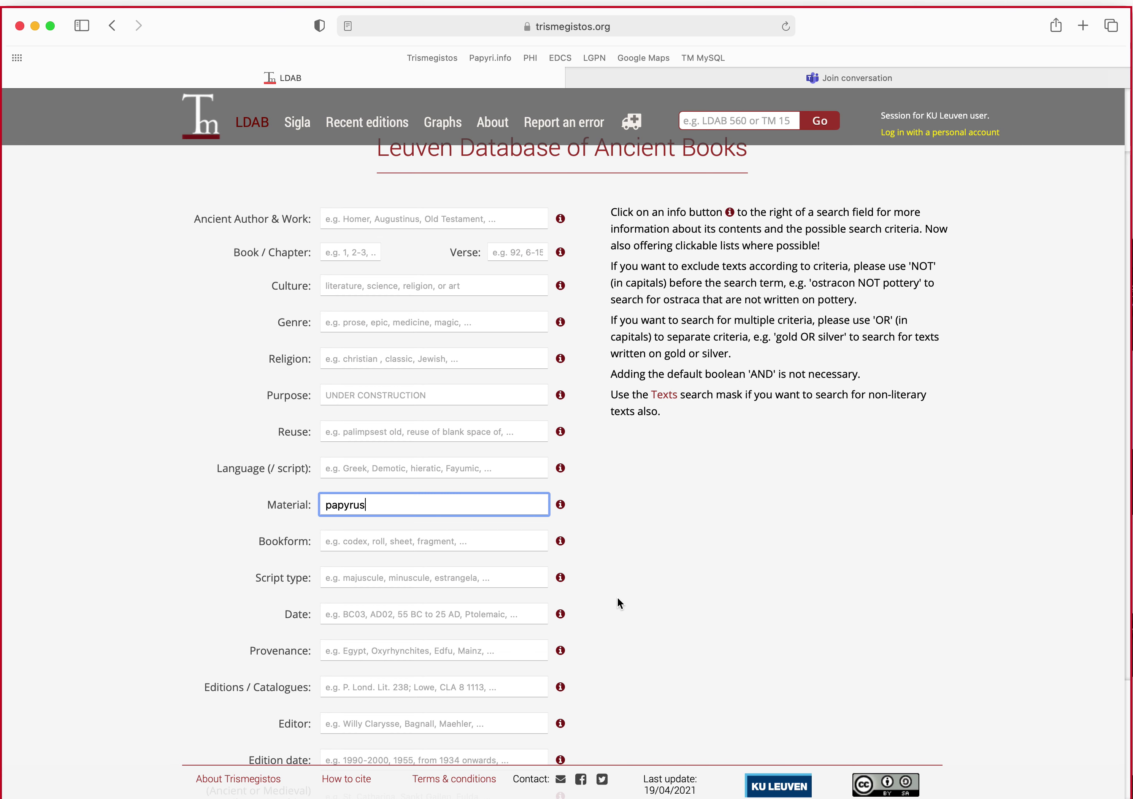
# Consult the help for the date criterion, then search for papyrus texts dated "early 4th century"
pyautogui.scroll(-4, 650, 672)
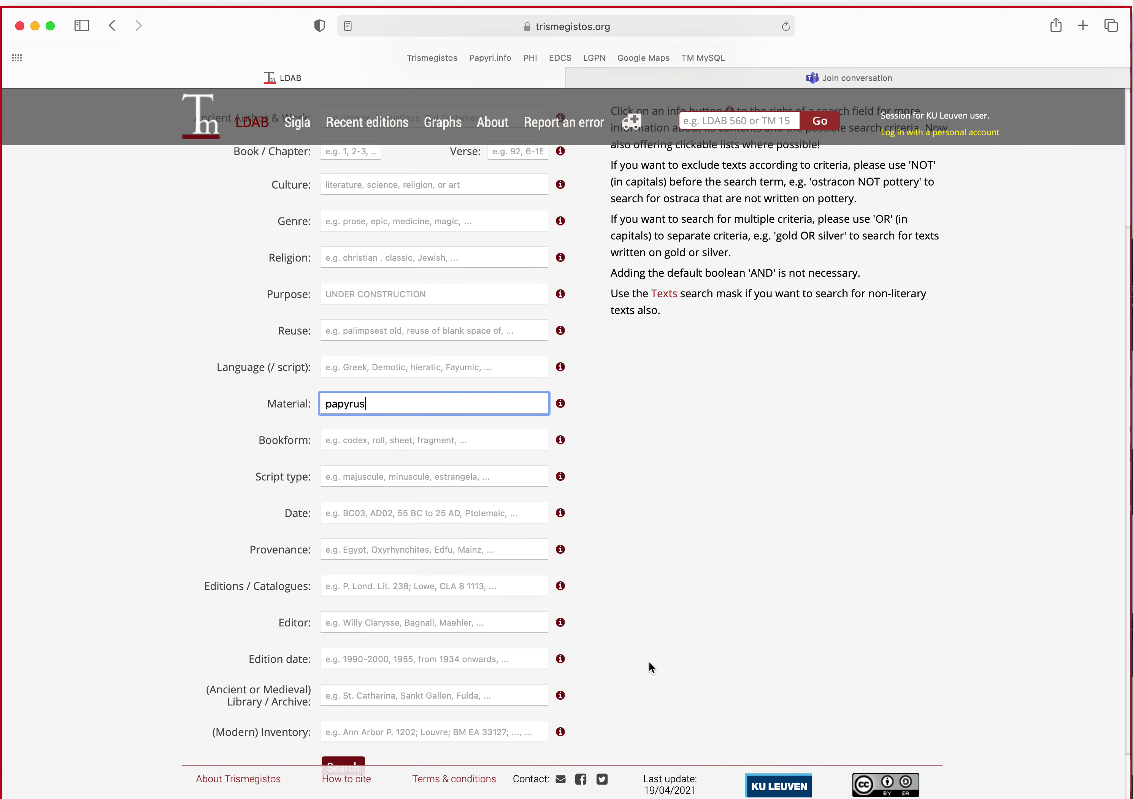
pyautogui.click(561, 513)
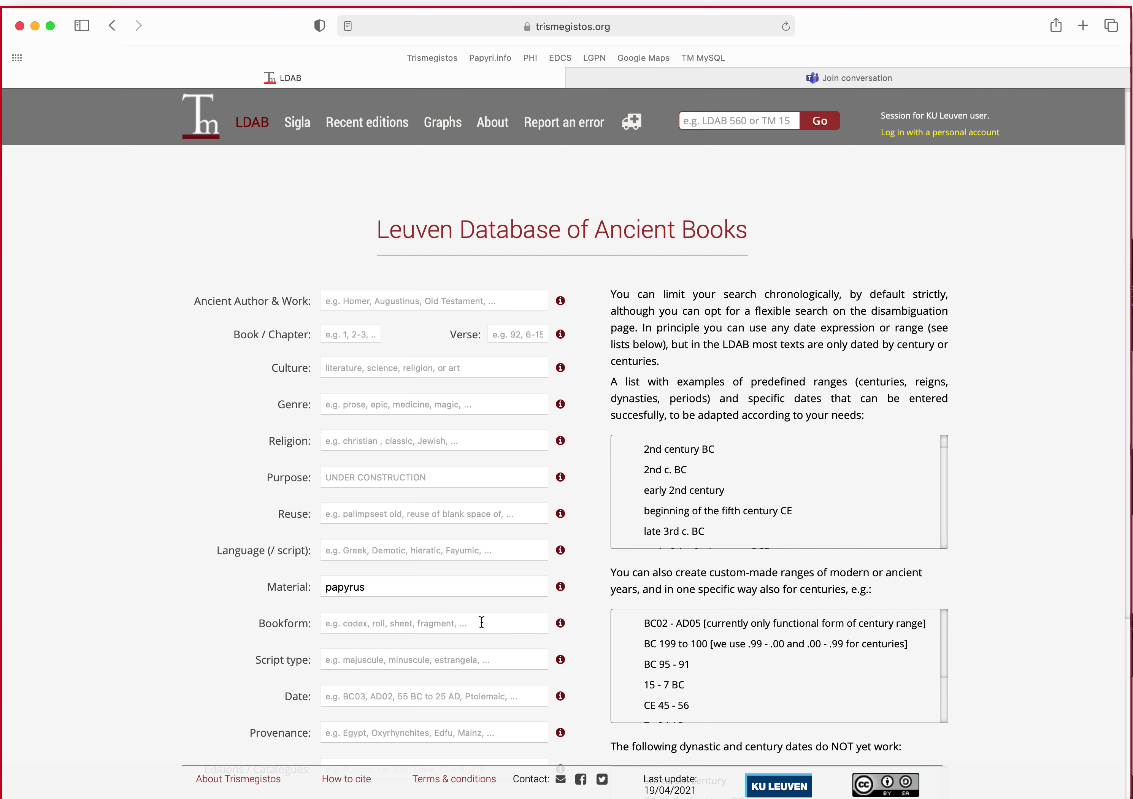
pyautogui.scroll(-2, 480, 623)
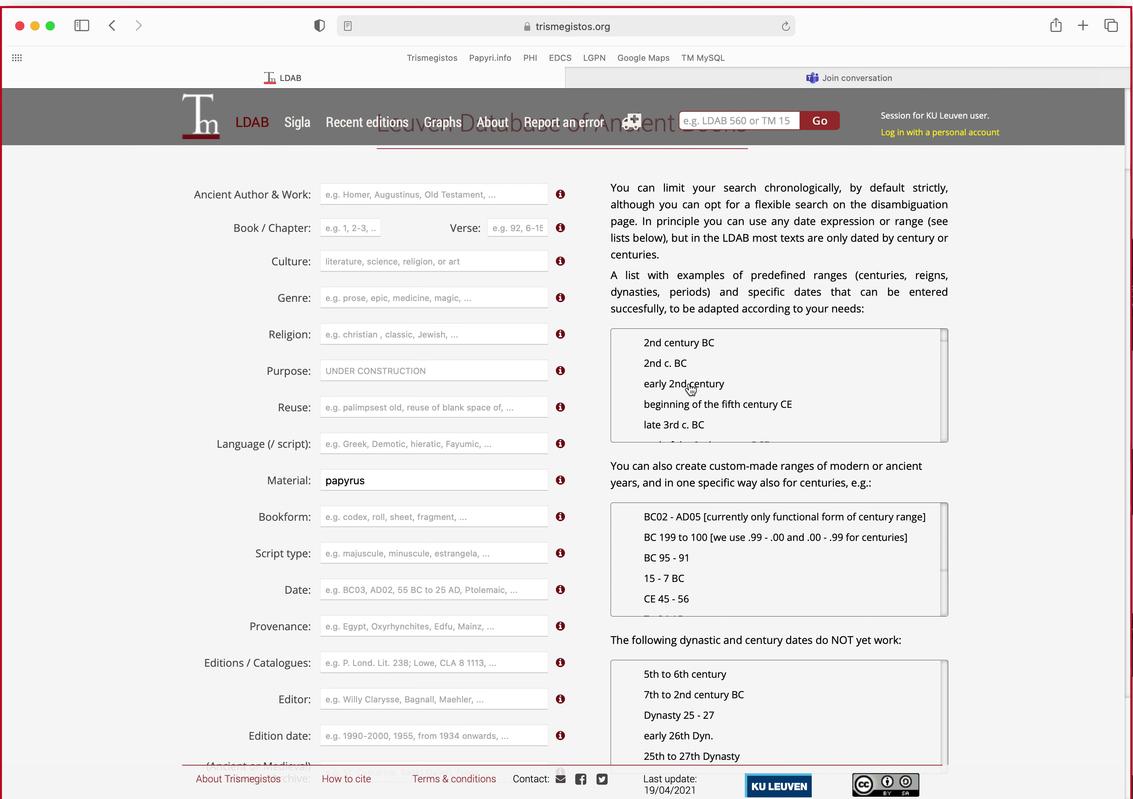
pyautogui.click(353, 592)
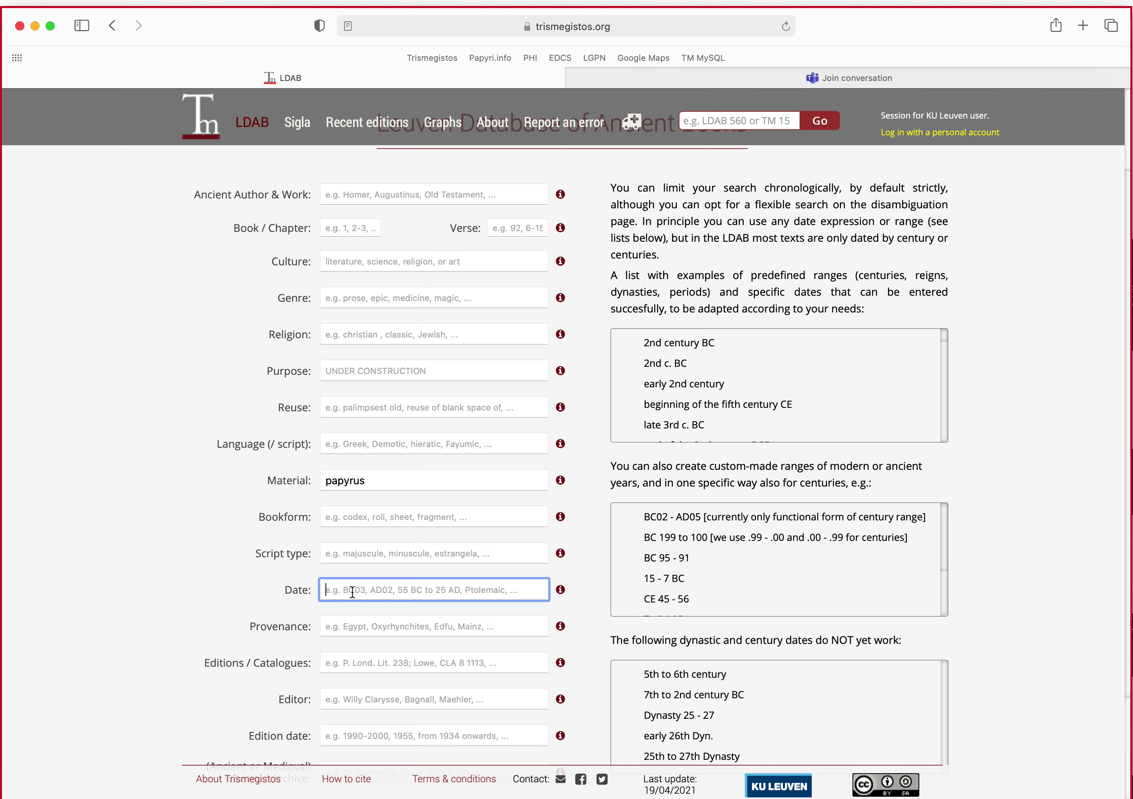
pyautogui.write('early')
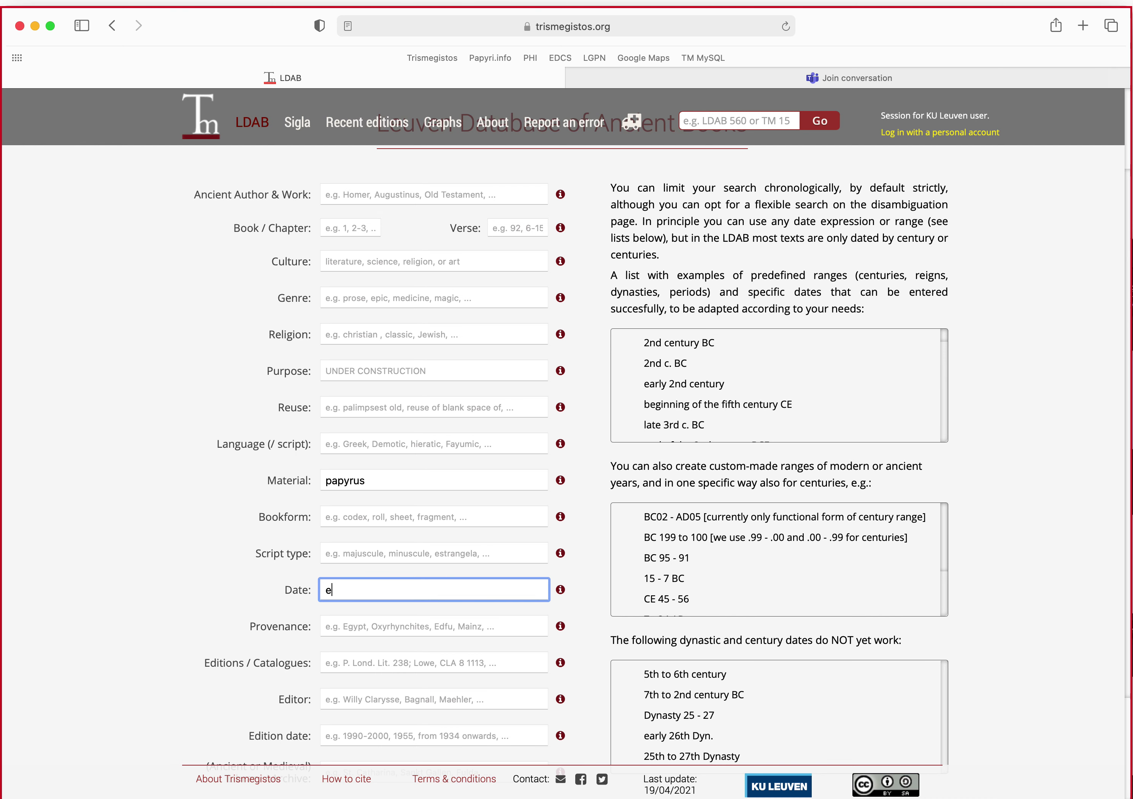
pyautogui.write(' fourth century')
pyautogui.doubleClick(364, 587)
pyautogui.write('4th')
pyautogui.press('Return')
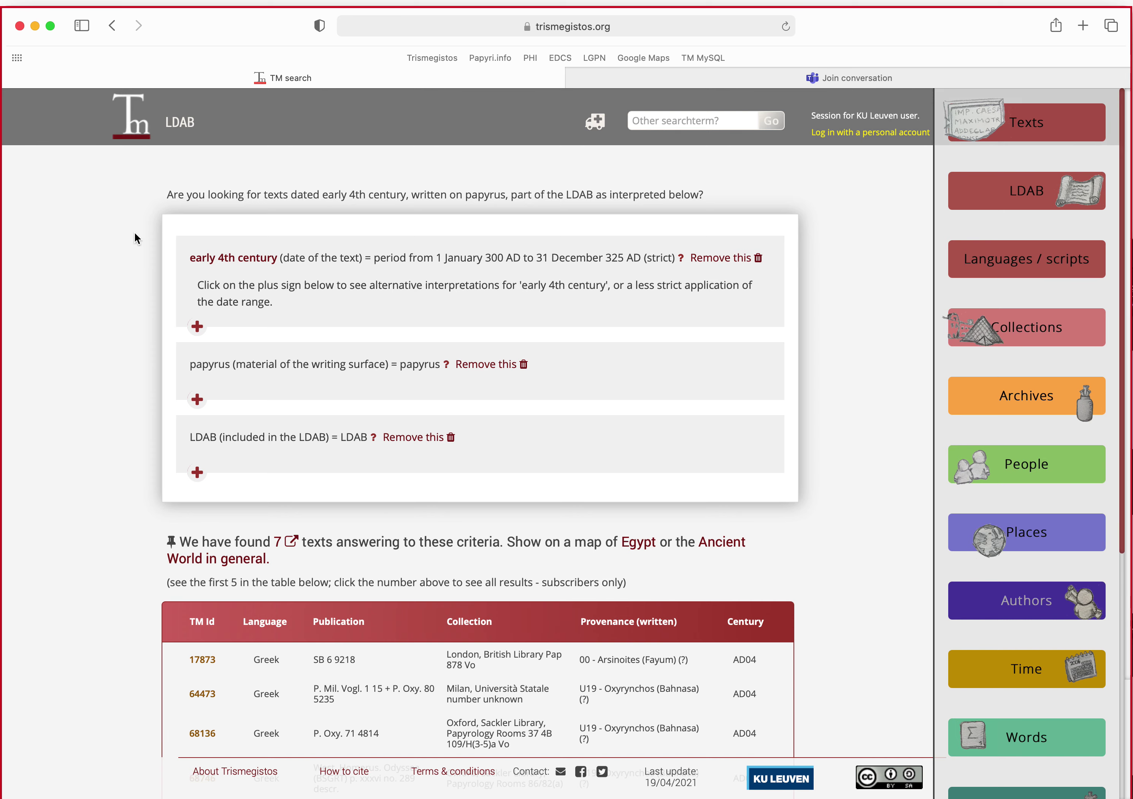
# Return to the search form, add "christian" from the list of religion terms as a criterion, and rerun the search
pyautogui.click(112, 25)
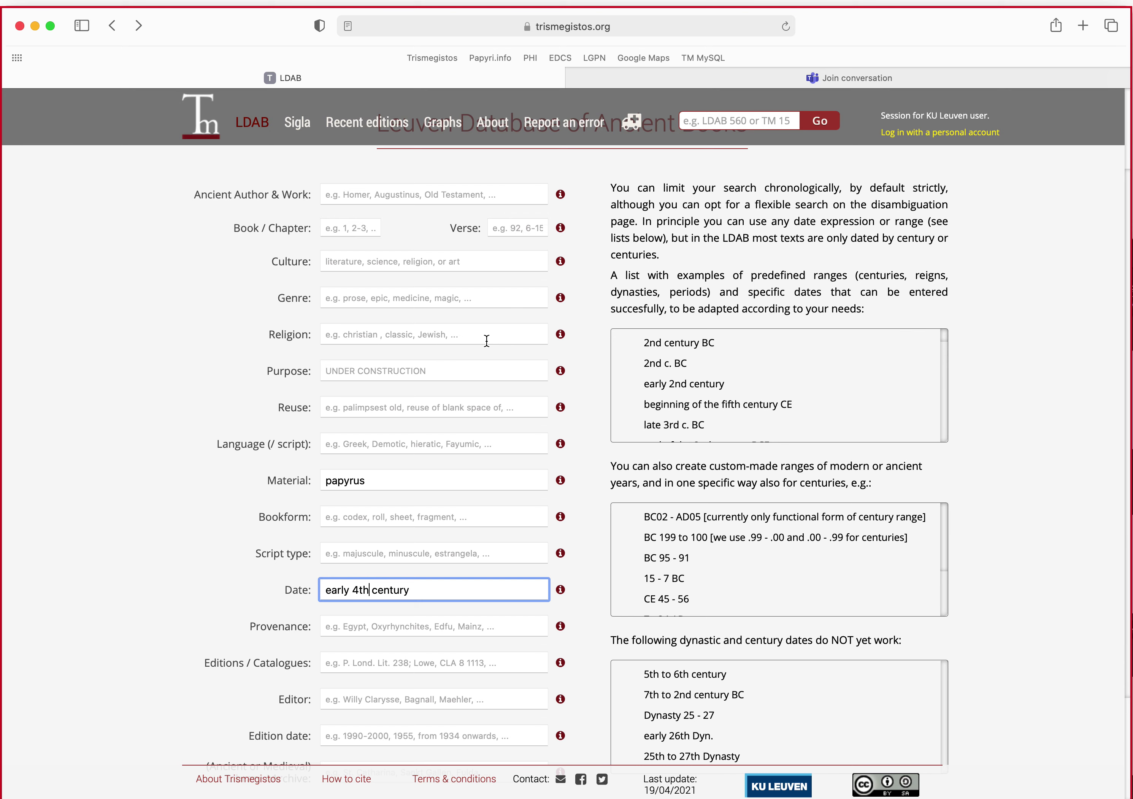
pyautogui.click(561, 334)
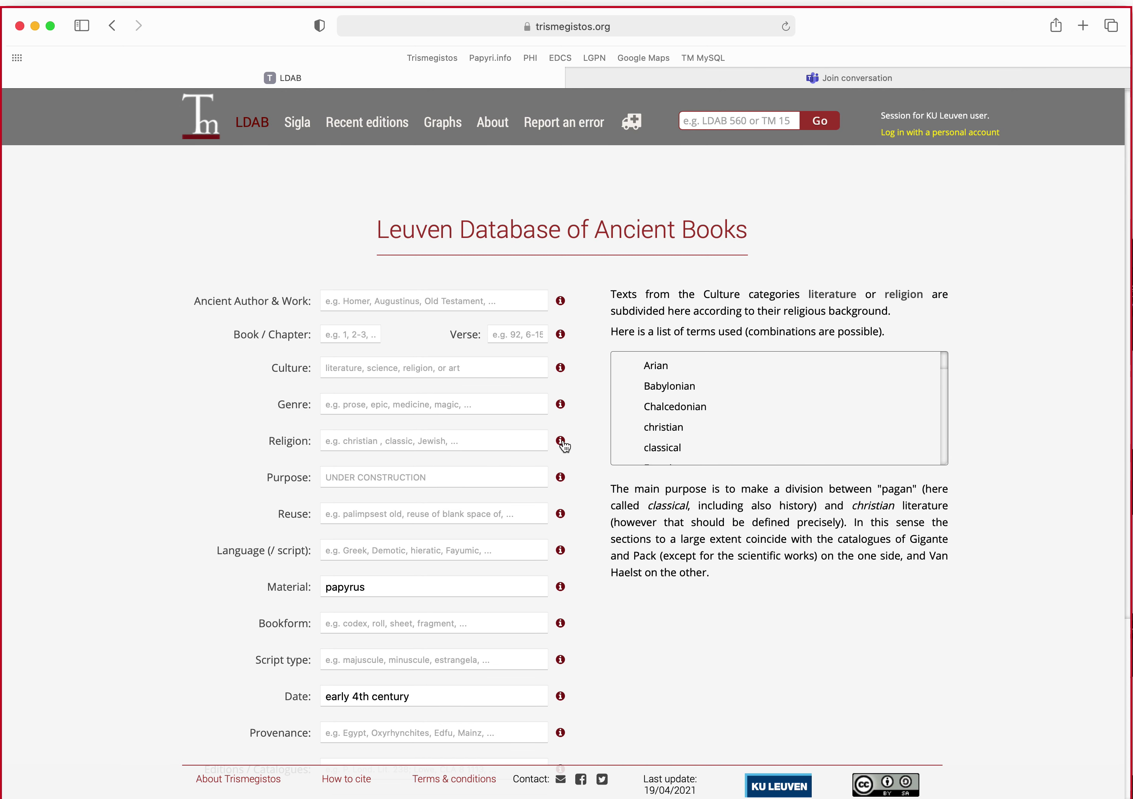
pyautogui.scroll(-1, 622, 463)
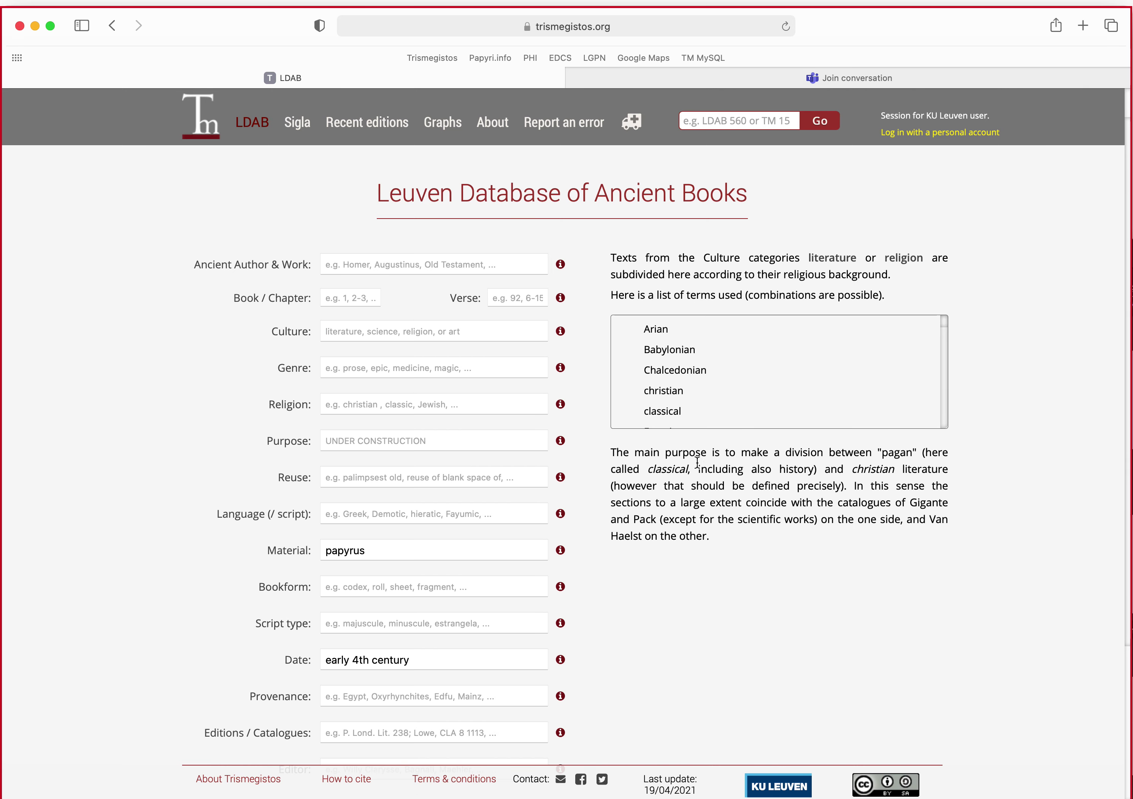
pyautogui.scroll(-6, 723, 379)
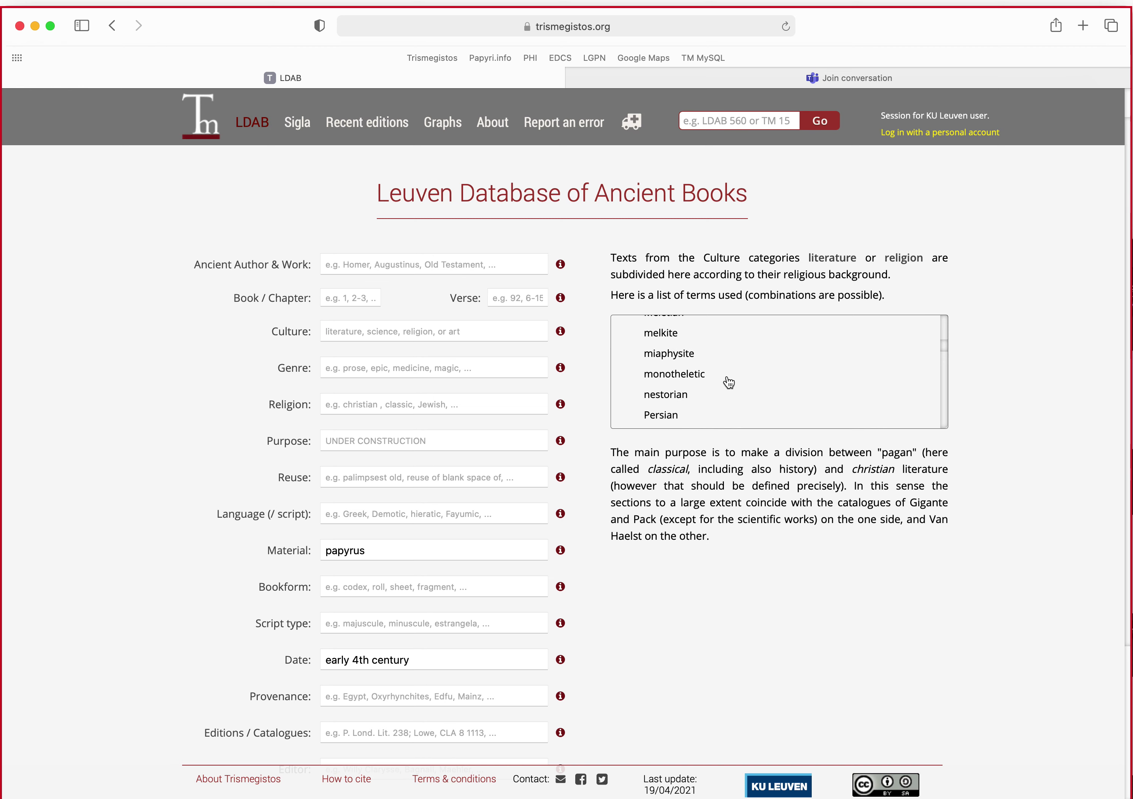
pyautogui.scroll(-3, 729, 383)
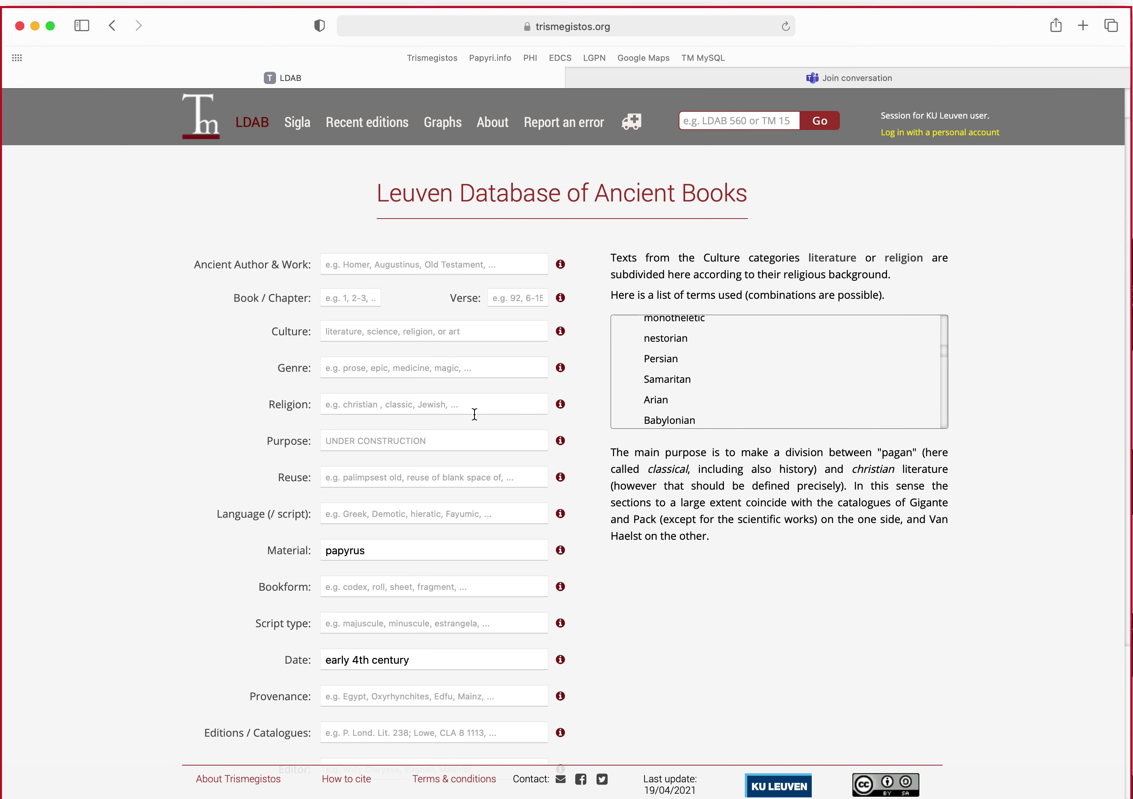
pyautogui.scroll(8, 726, 354)
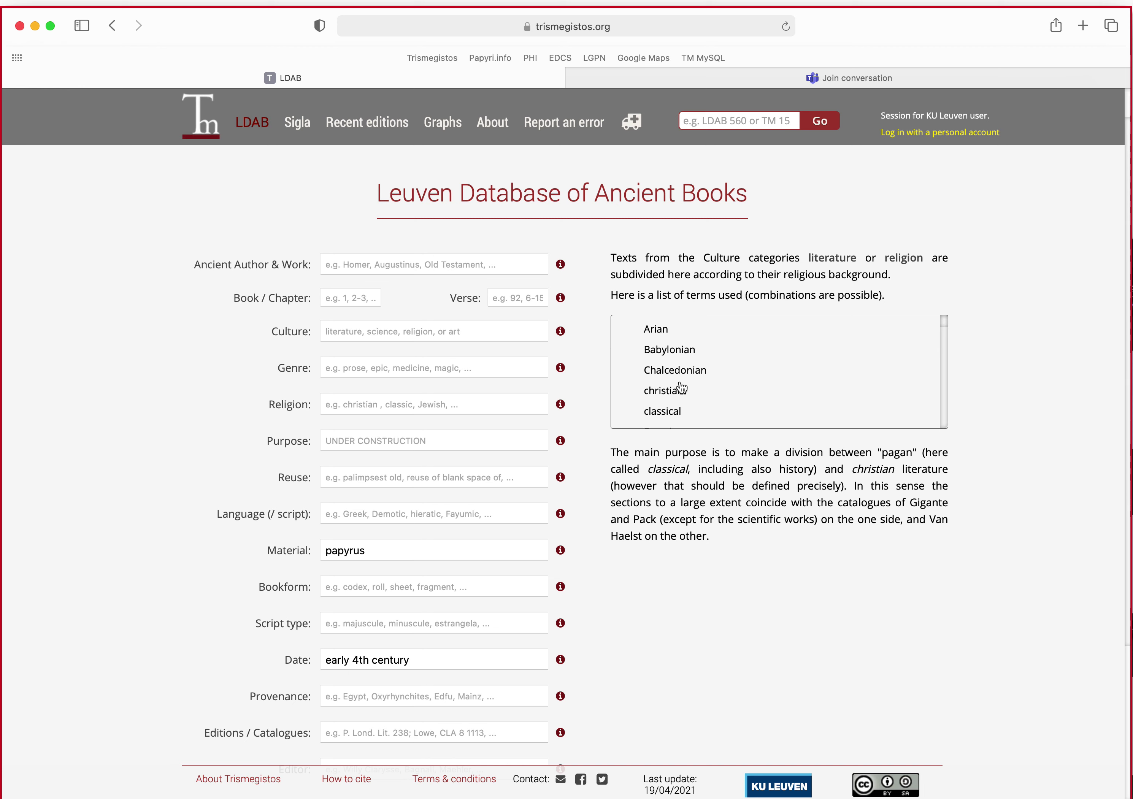
pyautogui.click(674, 395)
pyautogui.scroll(-5, 423, 529)
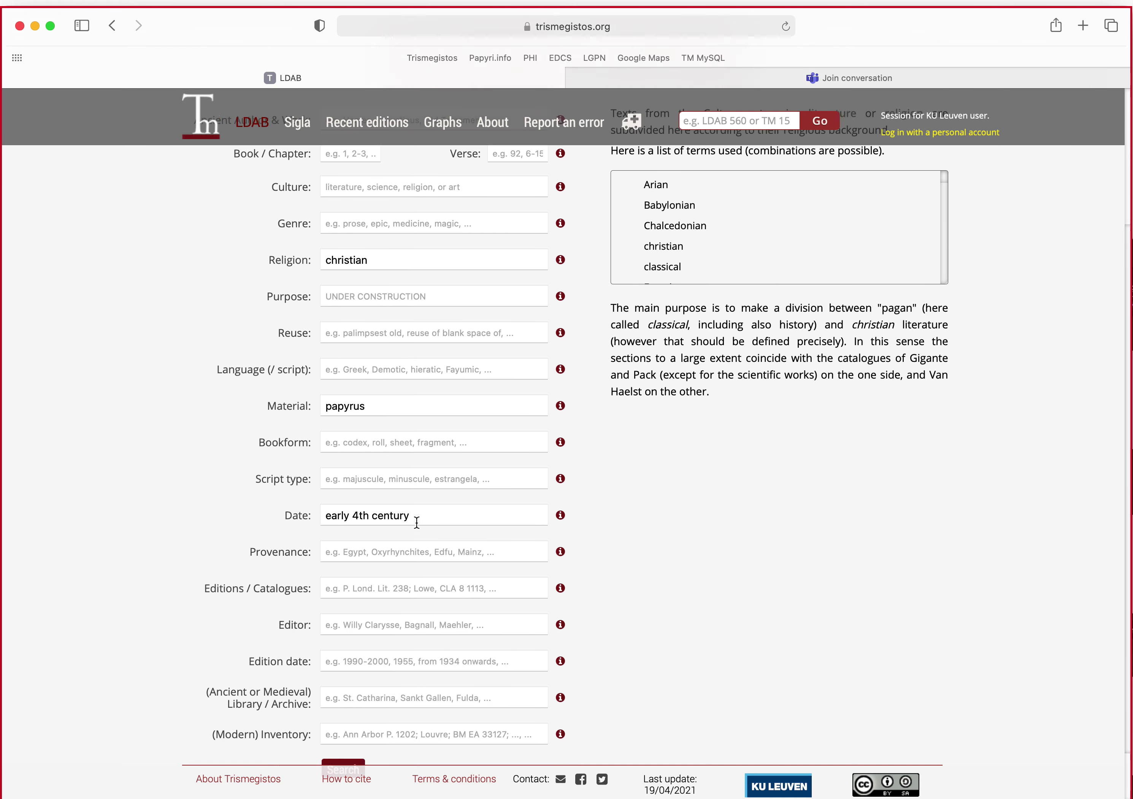
pyautogui.click(345, 705)
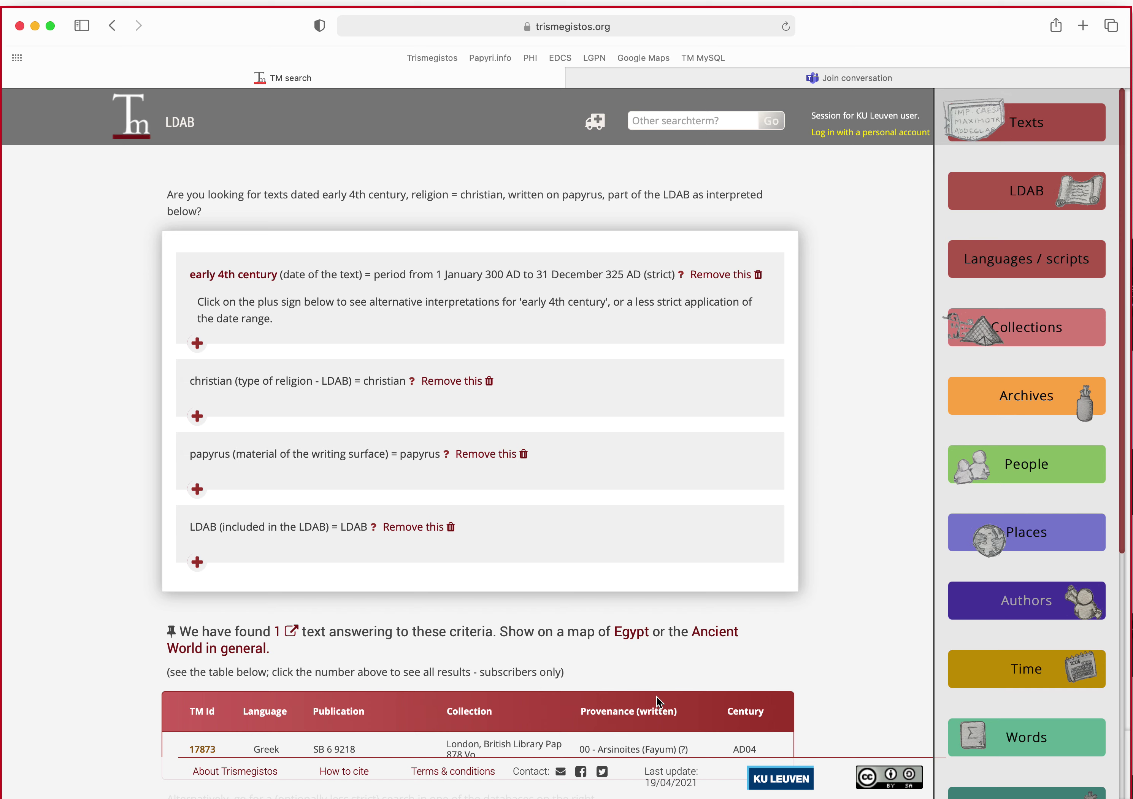
# Open the record of text TM 17873 from the results and read its metadata
pyautogui.scroll(-2, 385, 600)
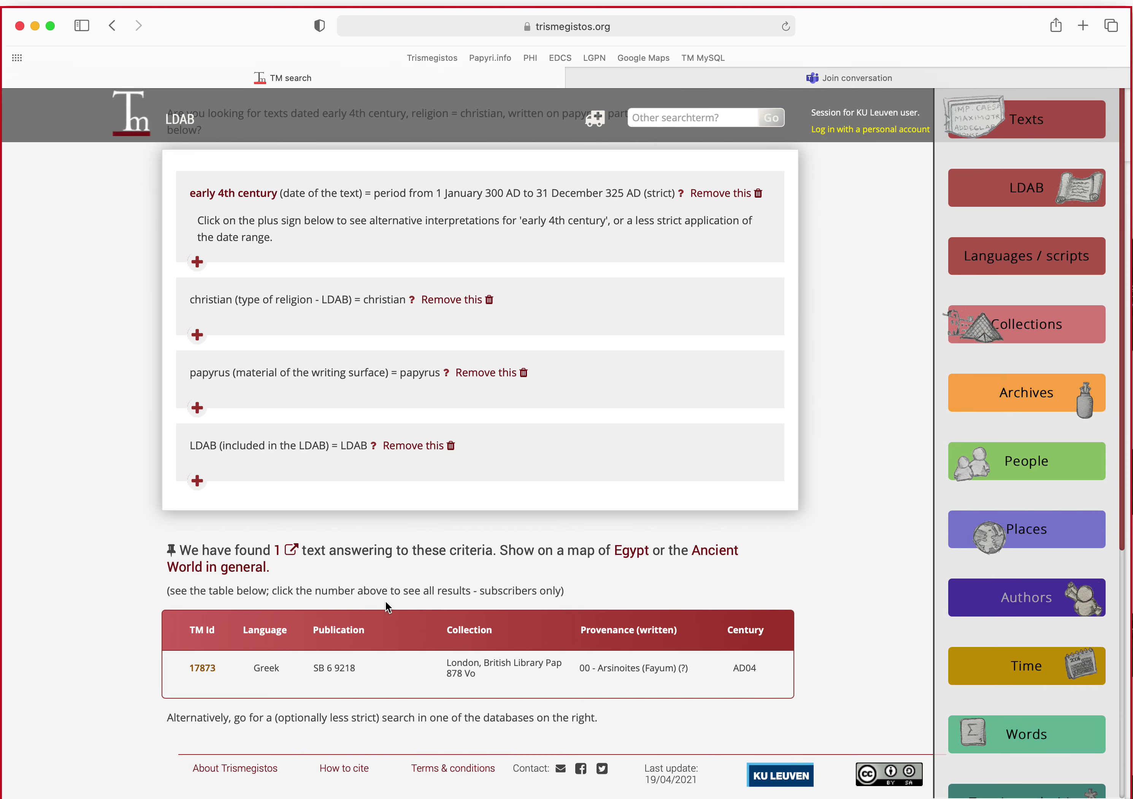
pyautogui.click(206, 672)
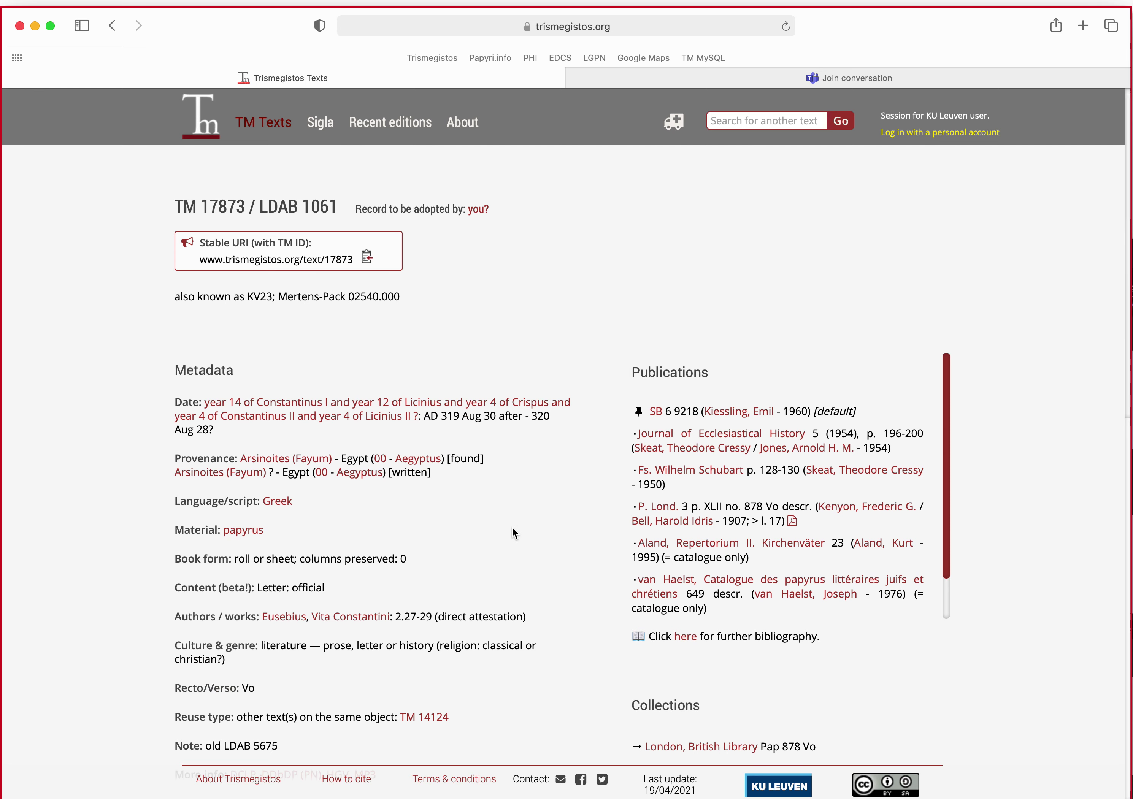
pyautogui.scroll(-3, 517, 525)
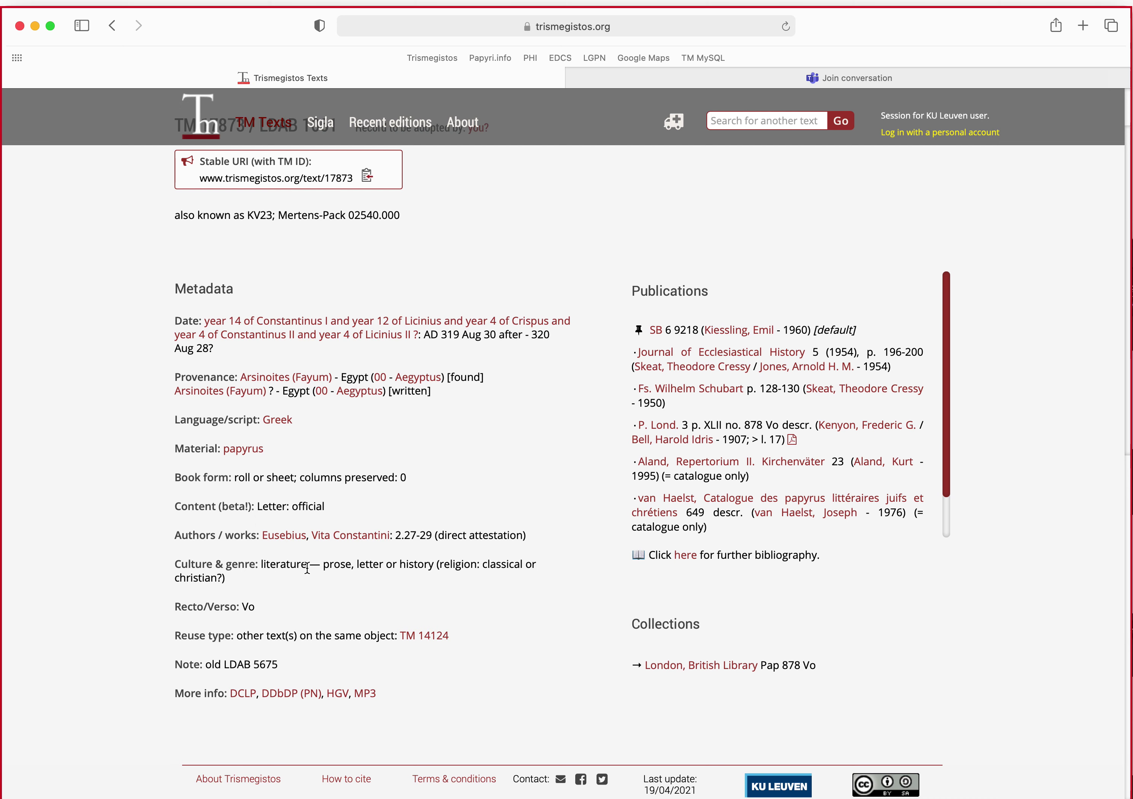
# Go back to the search form and rerun the search with "NOT Bible" as the ancient author and work criterion
pyautogui.click(112, 26)
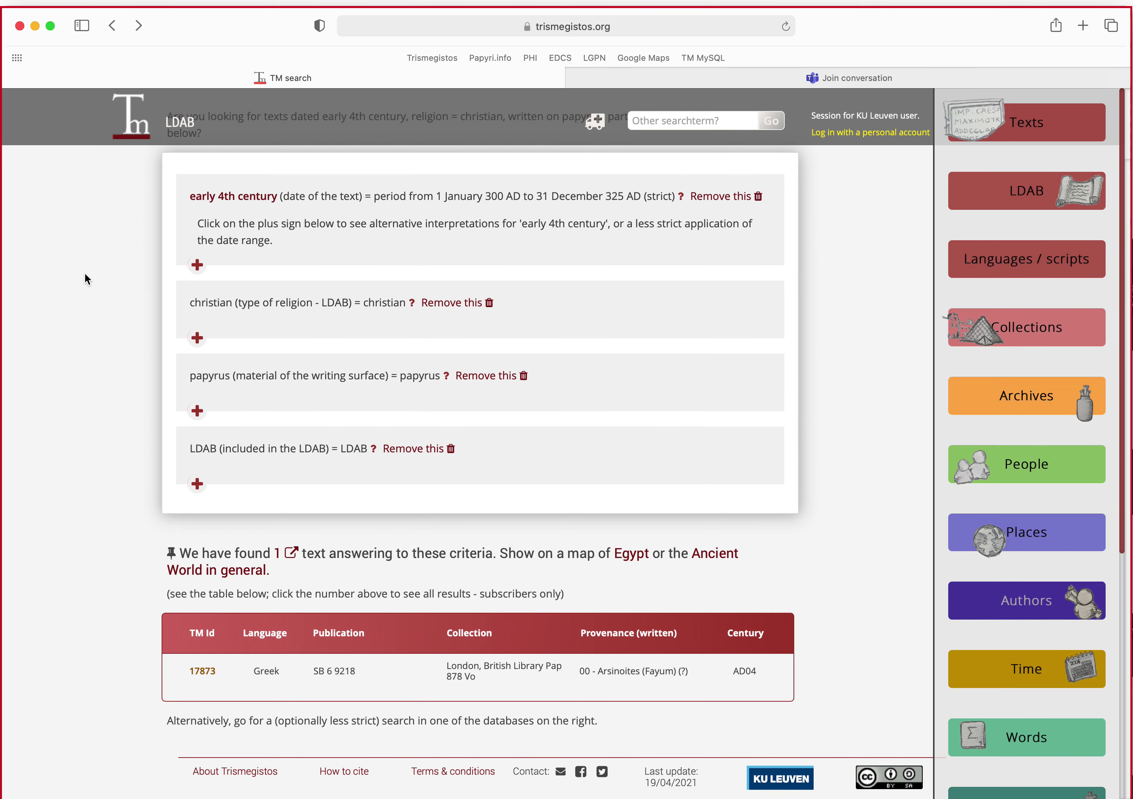
pyautogui.click(112, 26)
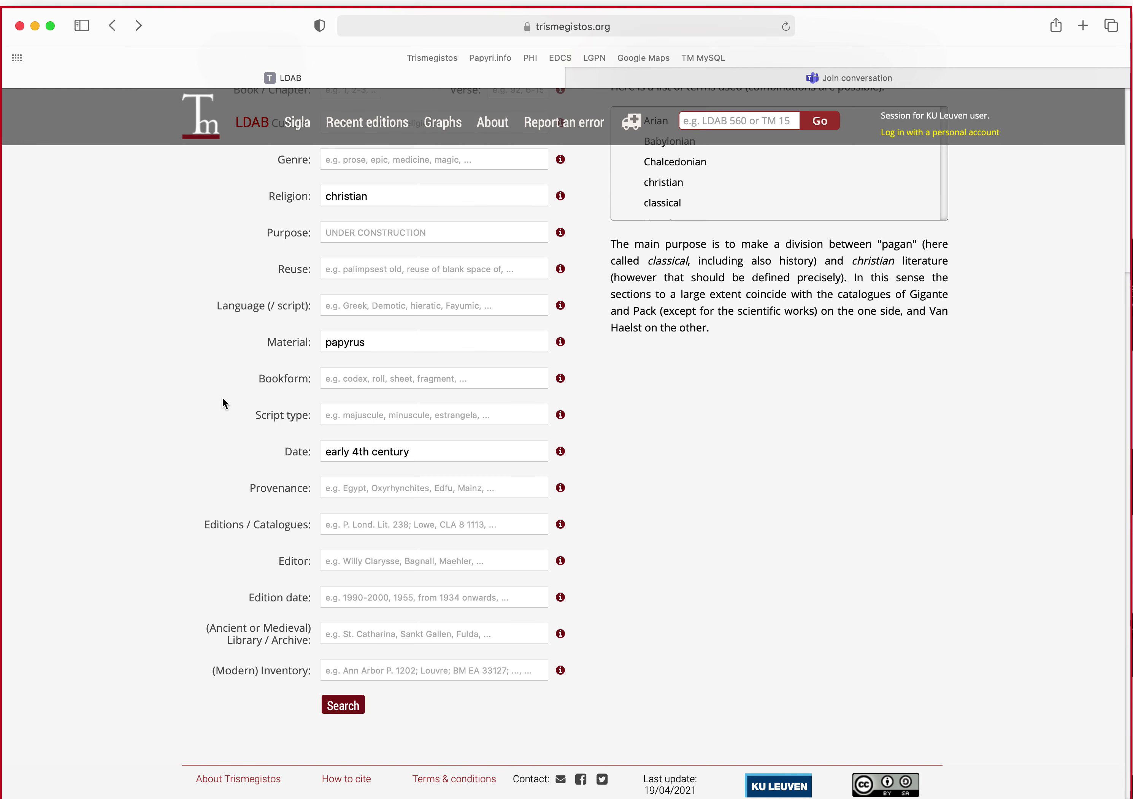
pyautogui.scroll(5, 248, 481)
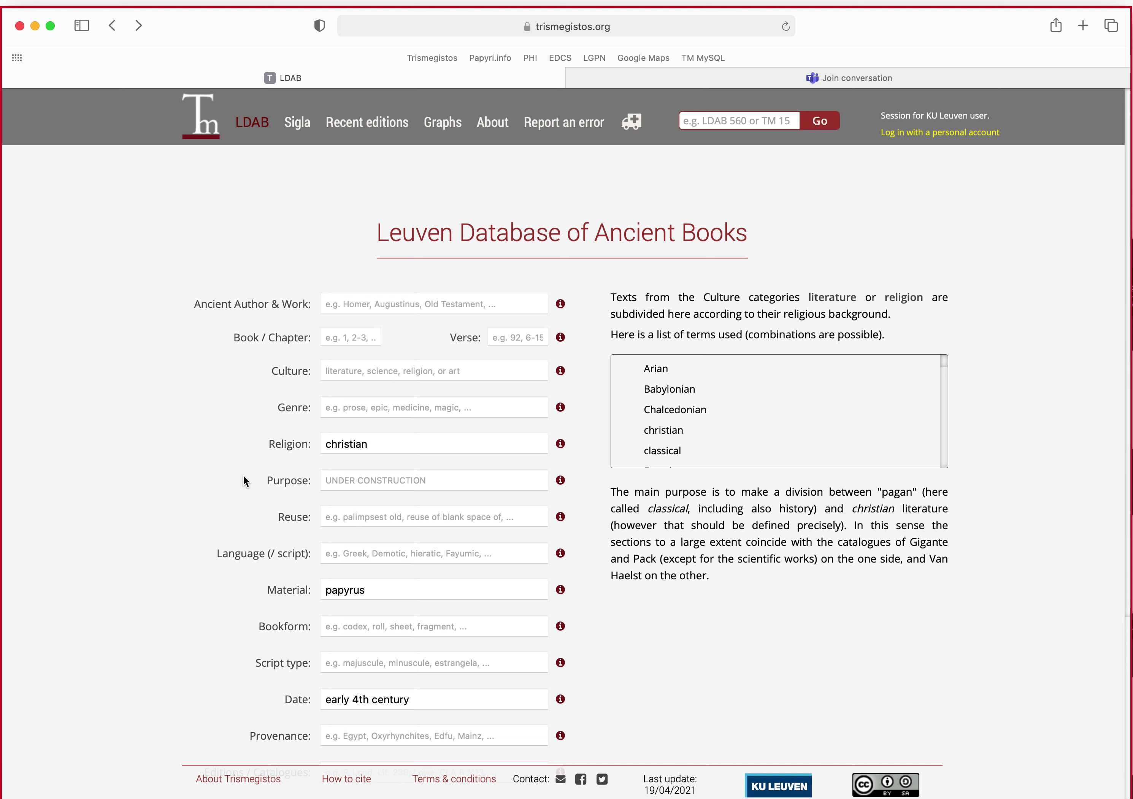
pyautogui.click(440, 307)
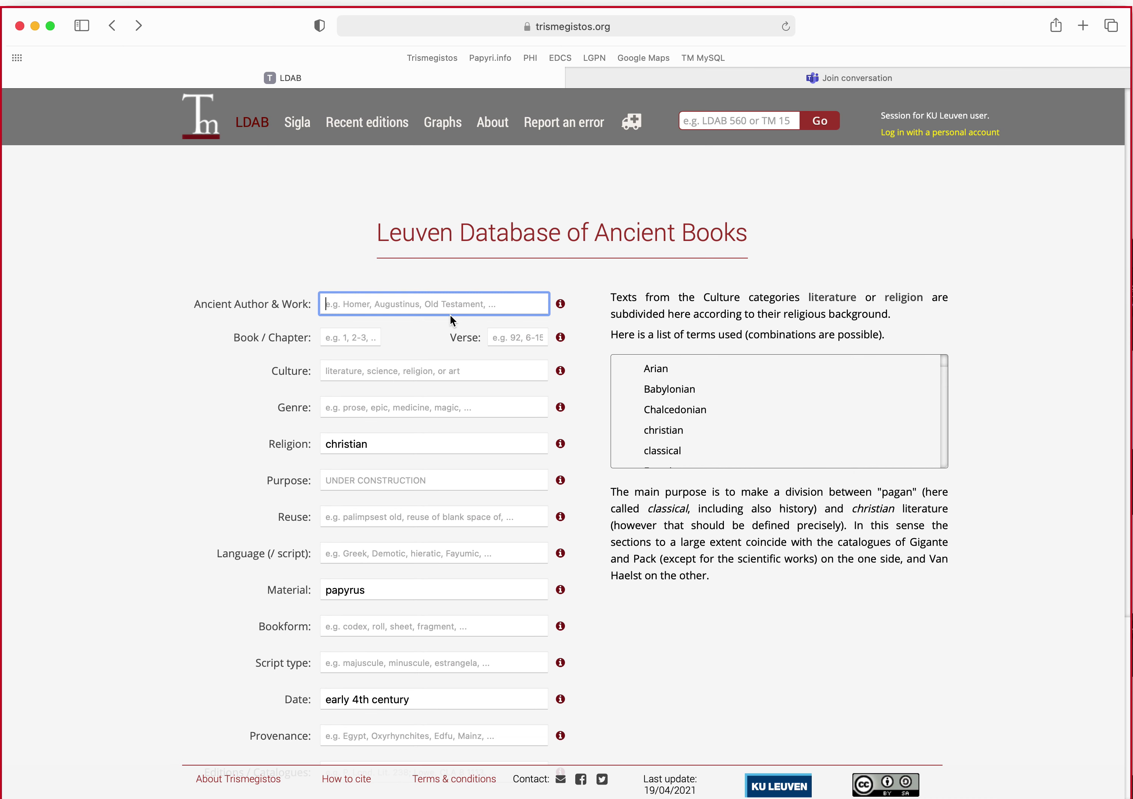
pyautogui.write('NOT ')
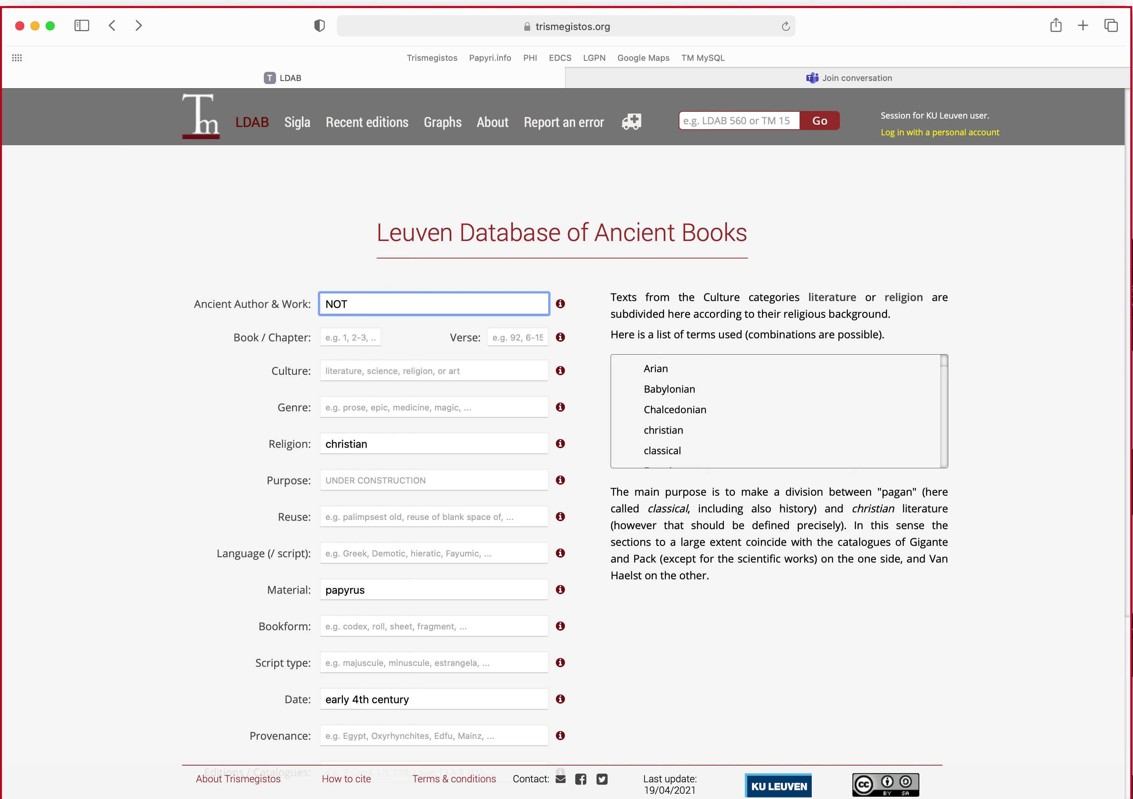
pyautogui.write('Bible')
pyautogui.press('Return')
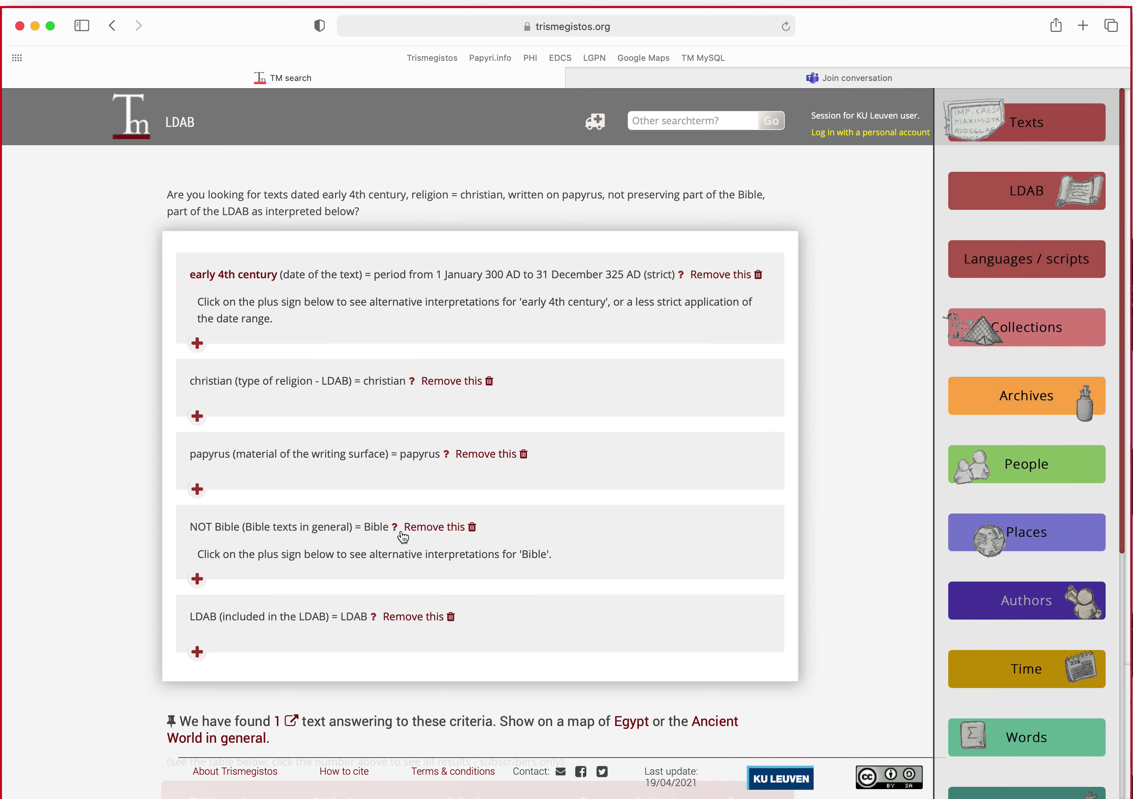
# Open the full result list with its language, material and date charts, and view the record of text TM 17873
pyautogui.scroll(-5, 113, 574)
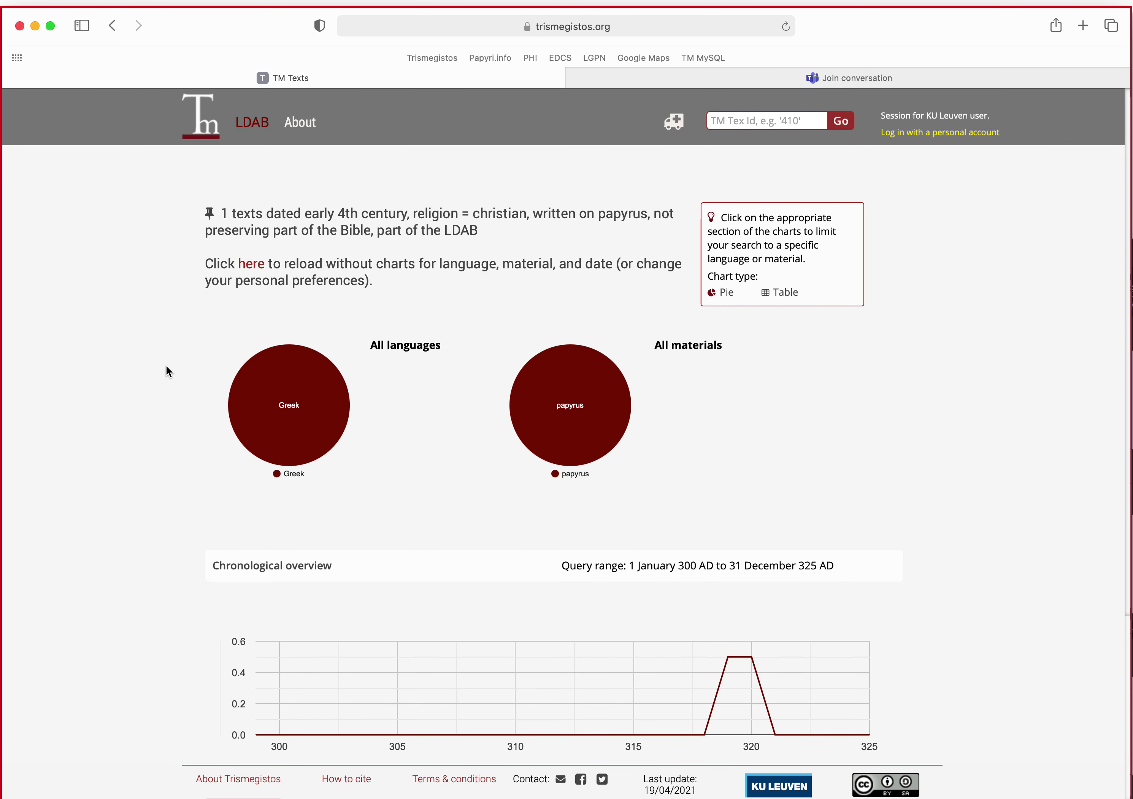
pyautogui.scroll(-5, 140, 328)
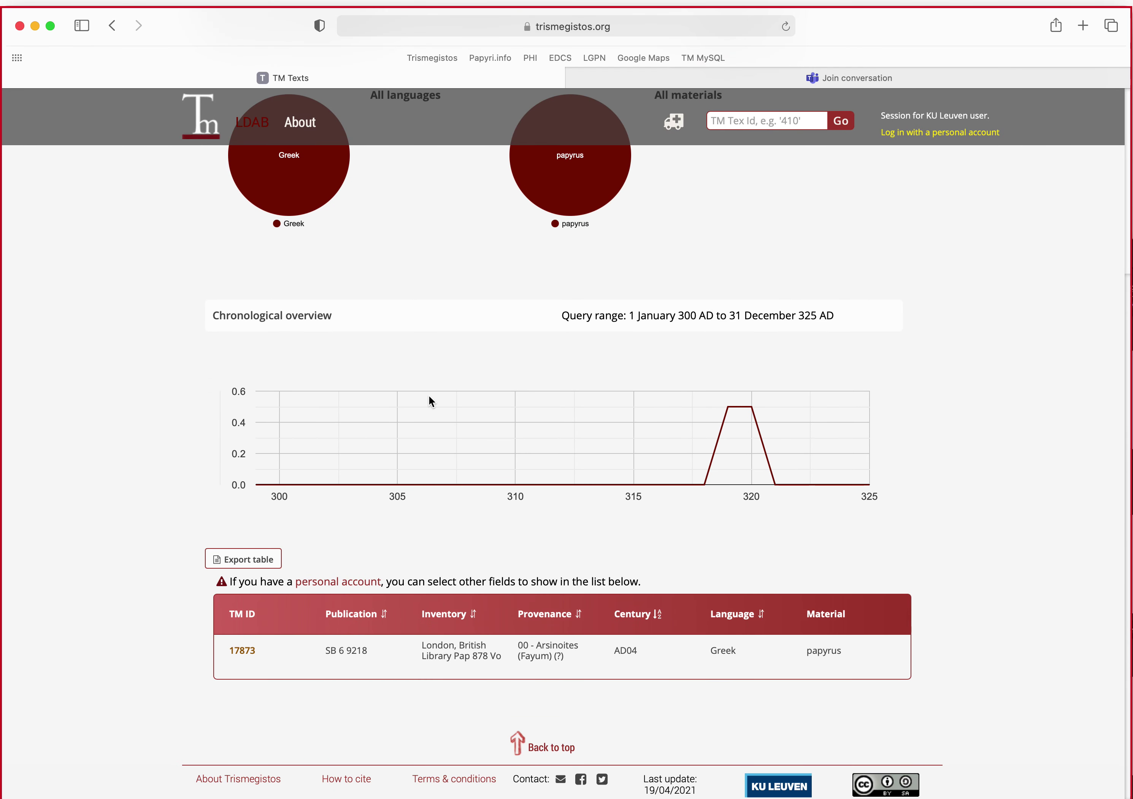
pyautogui.click(243, 651)
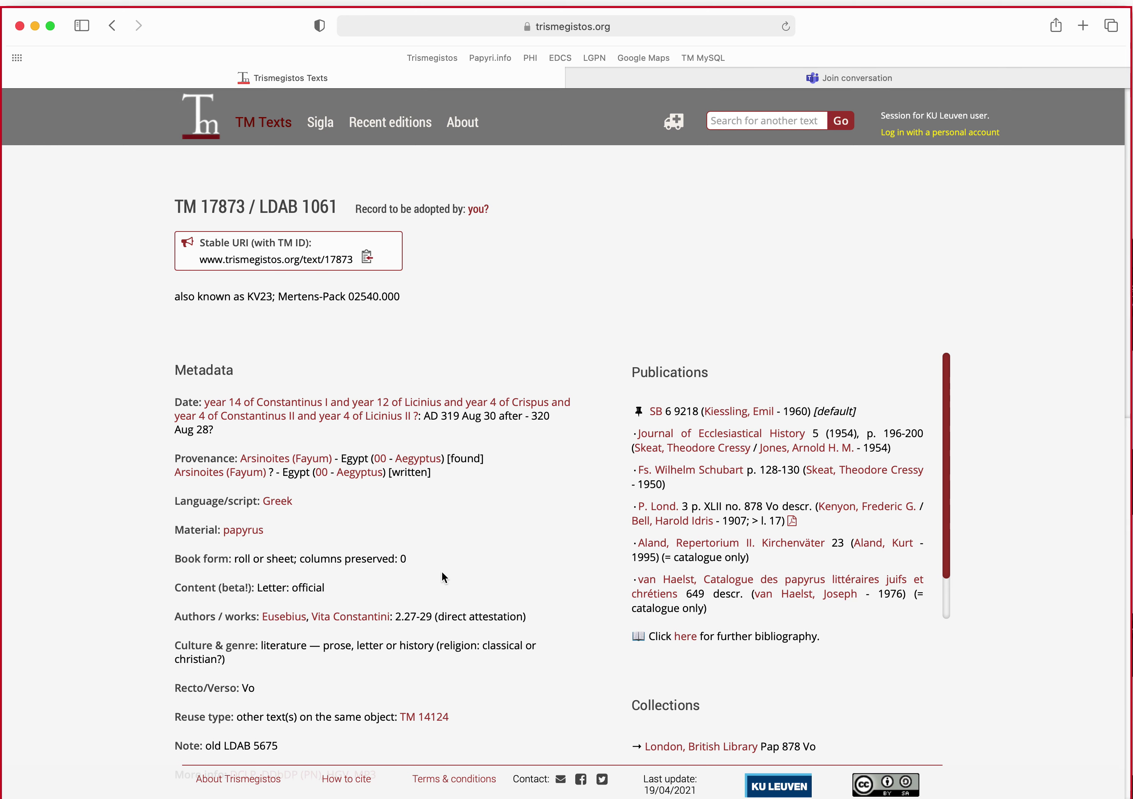
# Return to the interpreted search criteria and apply the "not strict" interpretation of the early 4th century date
pyautogui.click(114, 27)
pyautogui.click(113, 28)
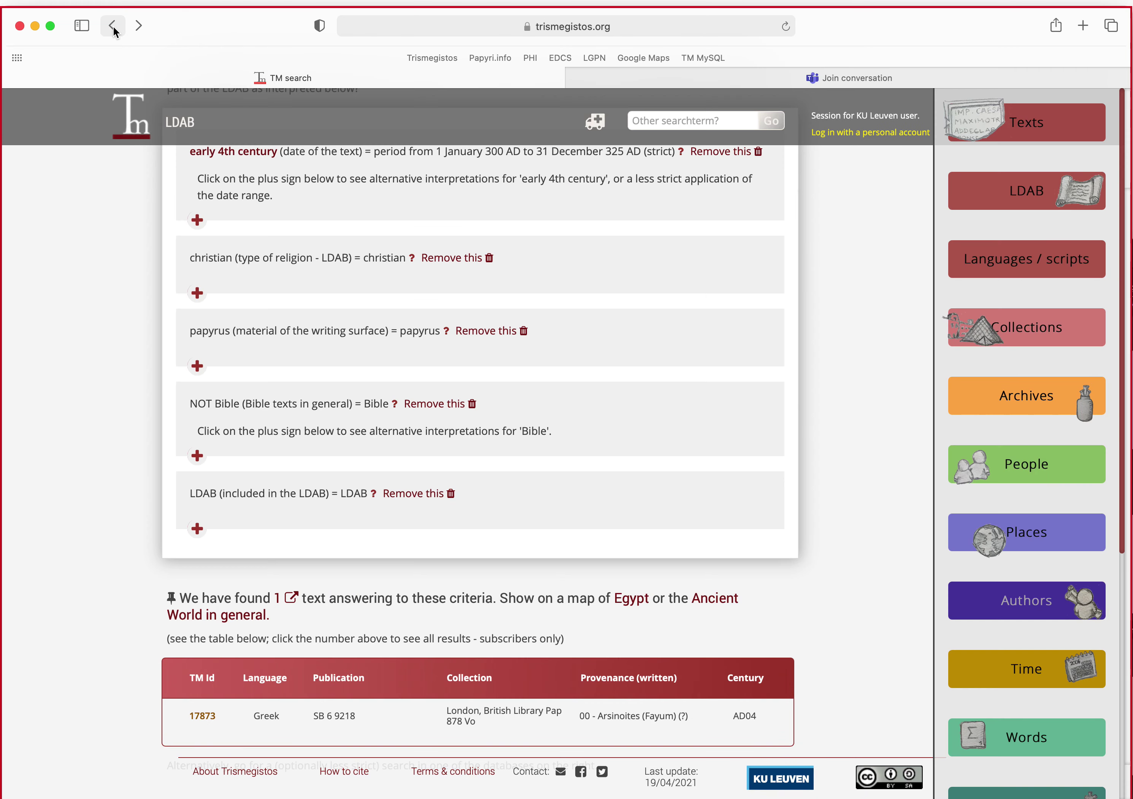
pyautogui.click(113, 28)
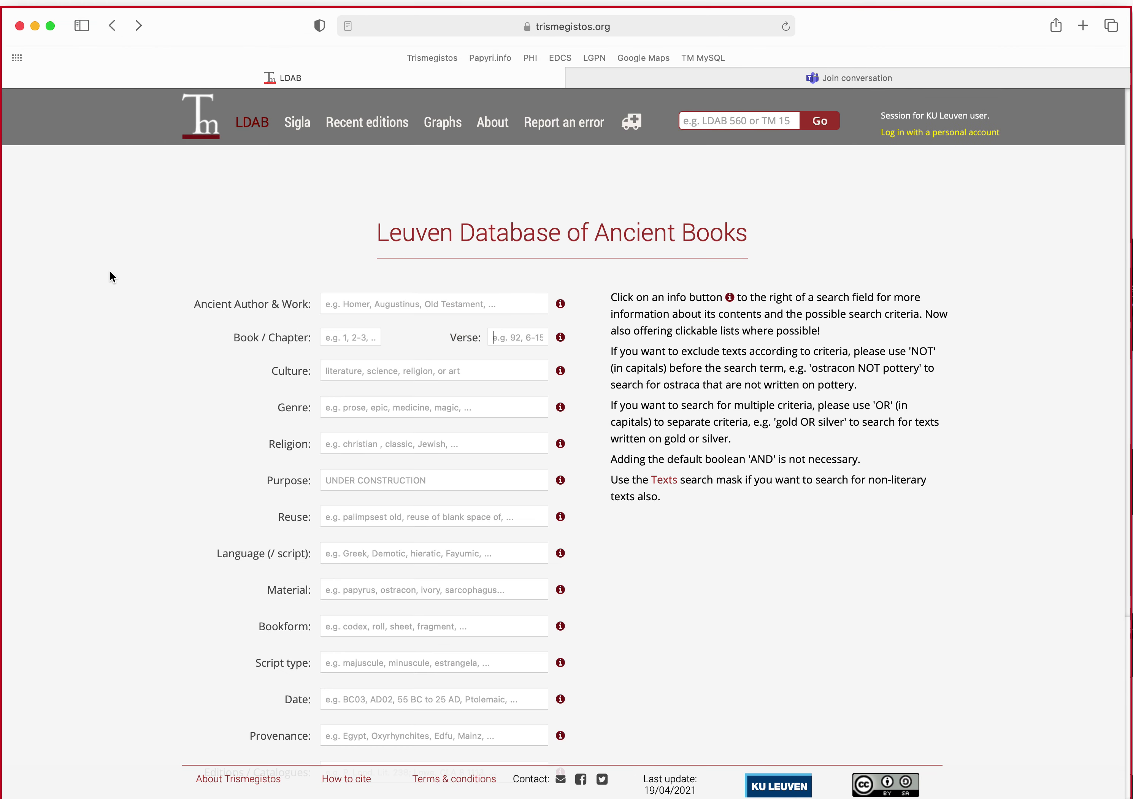
pyautogui.click(139, 26)
pyautogui.scroll(3, 170, 330)
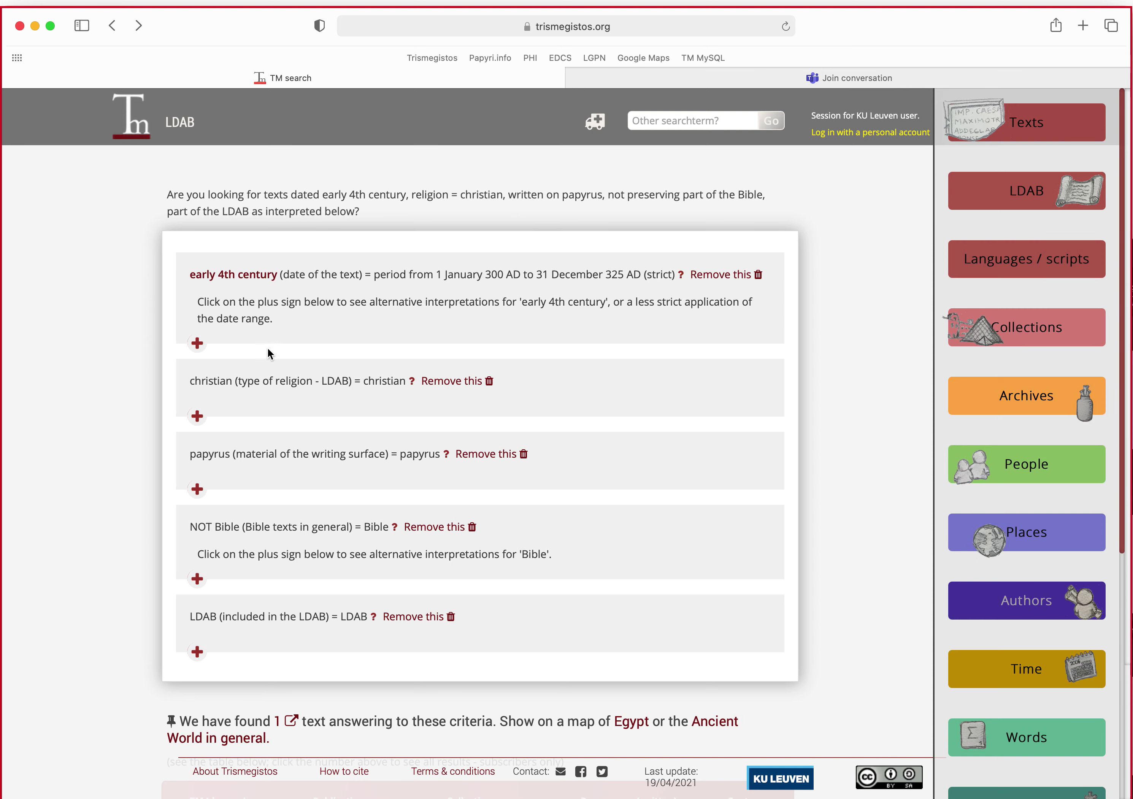
pyautogui.click(197, 344)
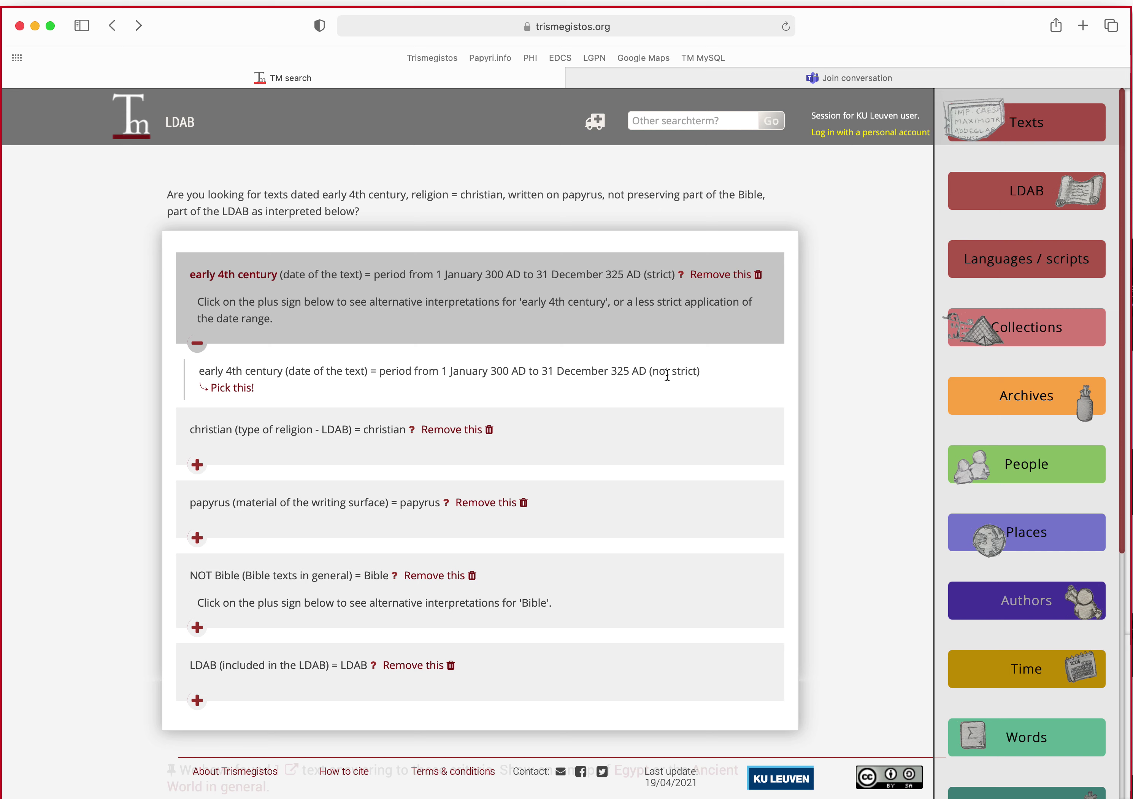
pyautogui.click(234, 387)
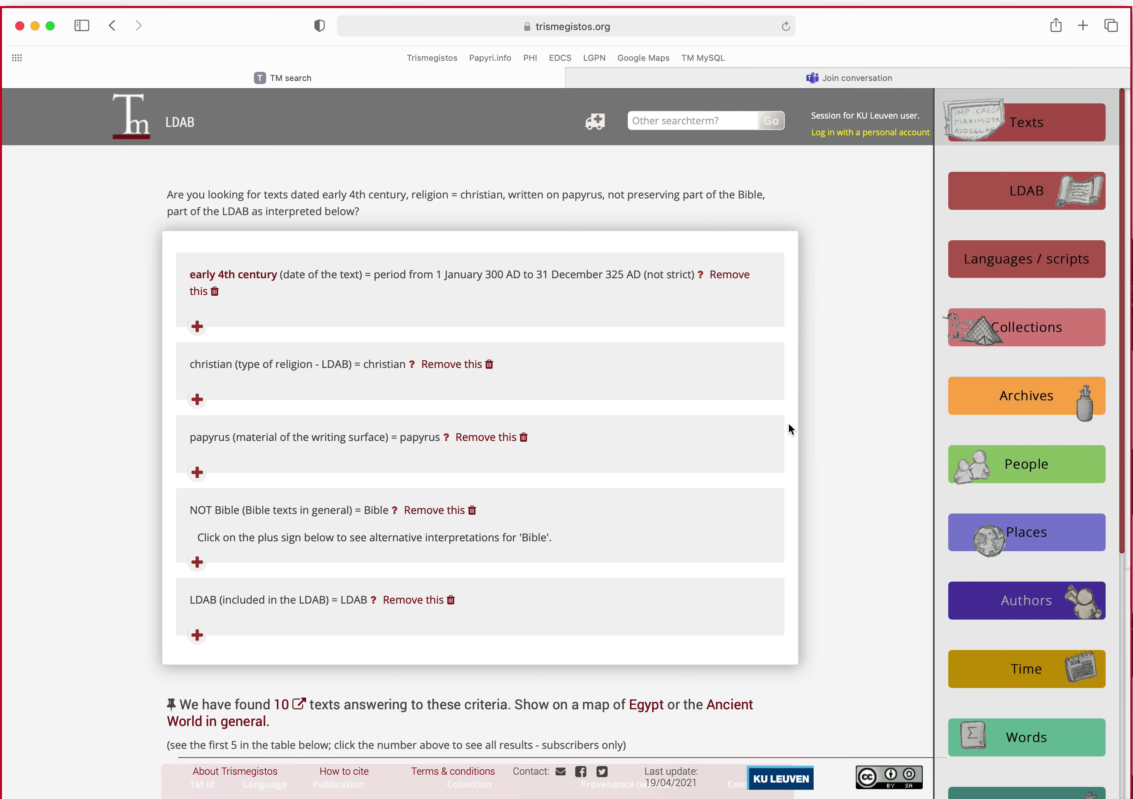
# Examine the table of texts matching the non-strict date search and the criteria listed above it
pyautogui.scroll(-3, 320, 457)
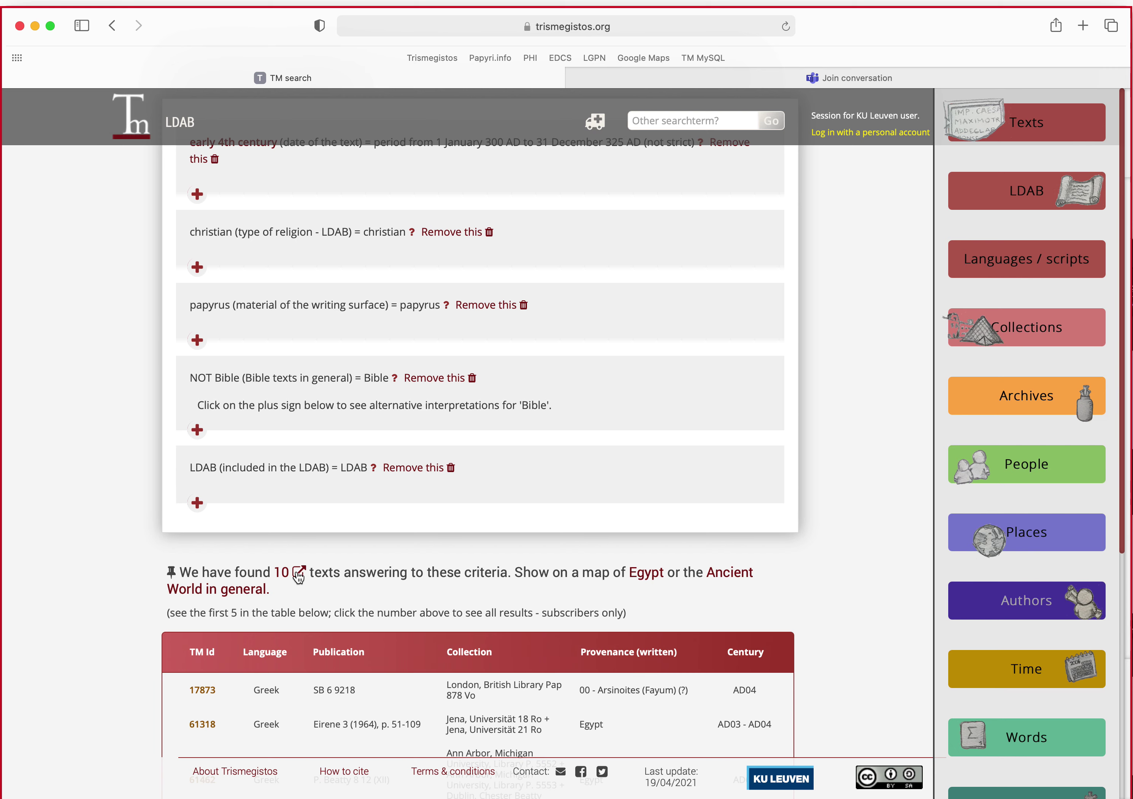
pyautogui.scroll(-5, 352, 683)
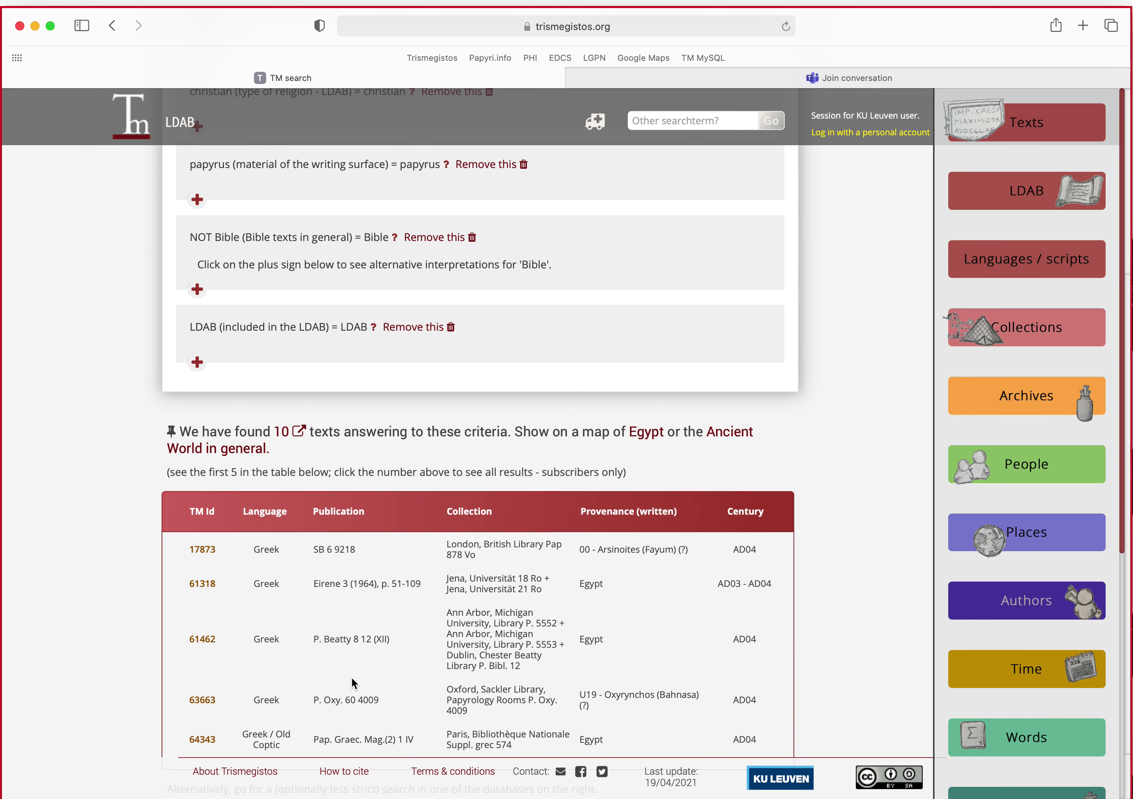
pyautogui.scroll(-3, 352, 684)
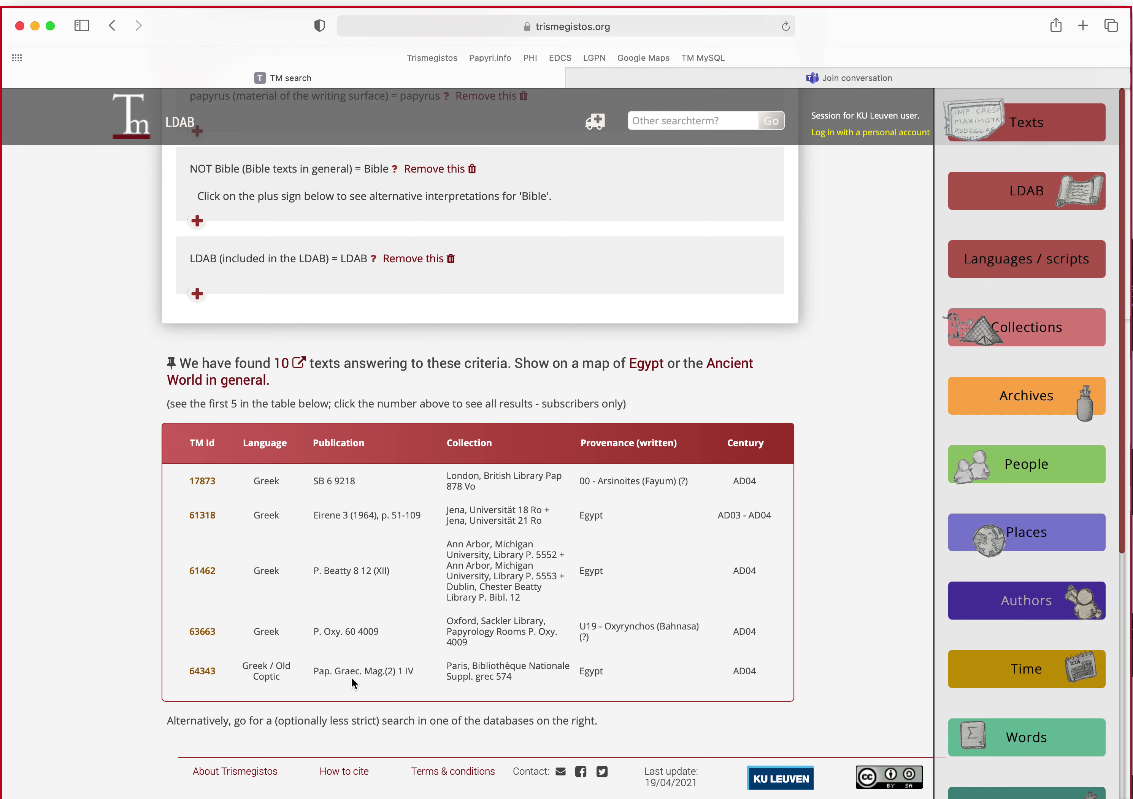
pyautogui.scroll(10, 344, 639)
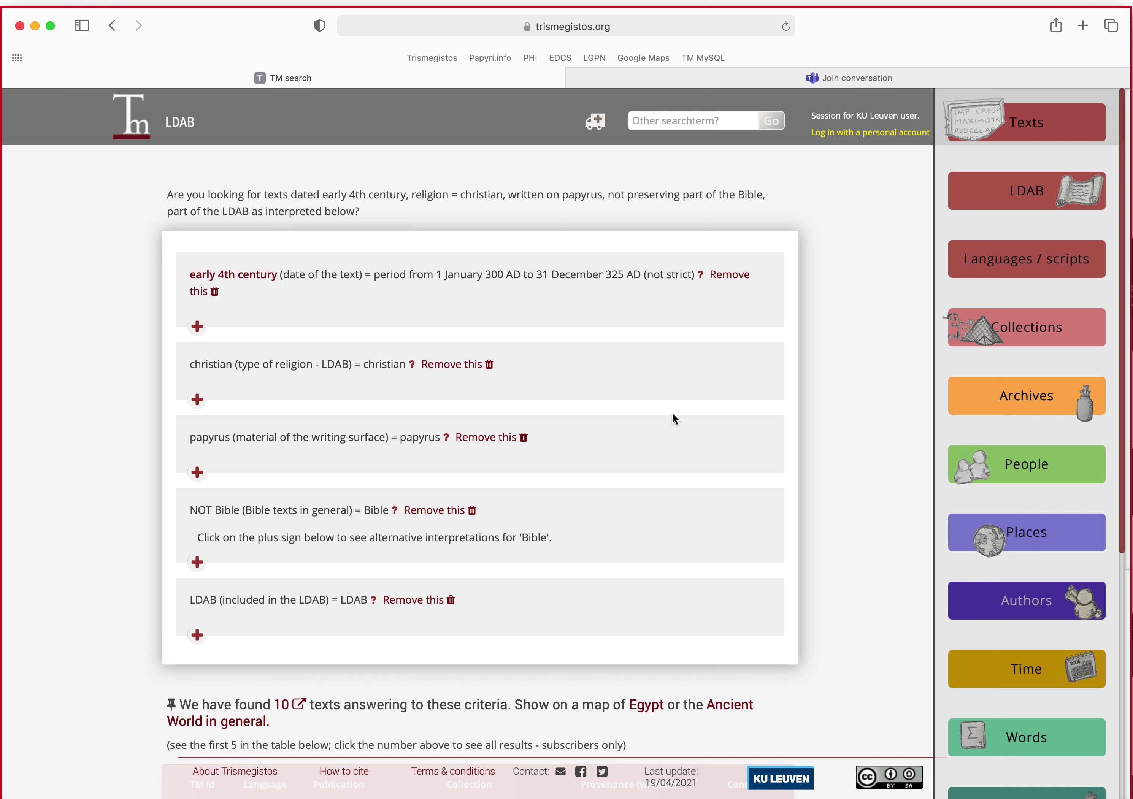
# Read the explanation of how strict, not strict and exact date searches work, and return to the search criteria
pyautogui.moveTo(701, 278)
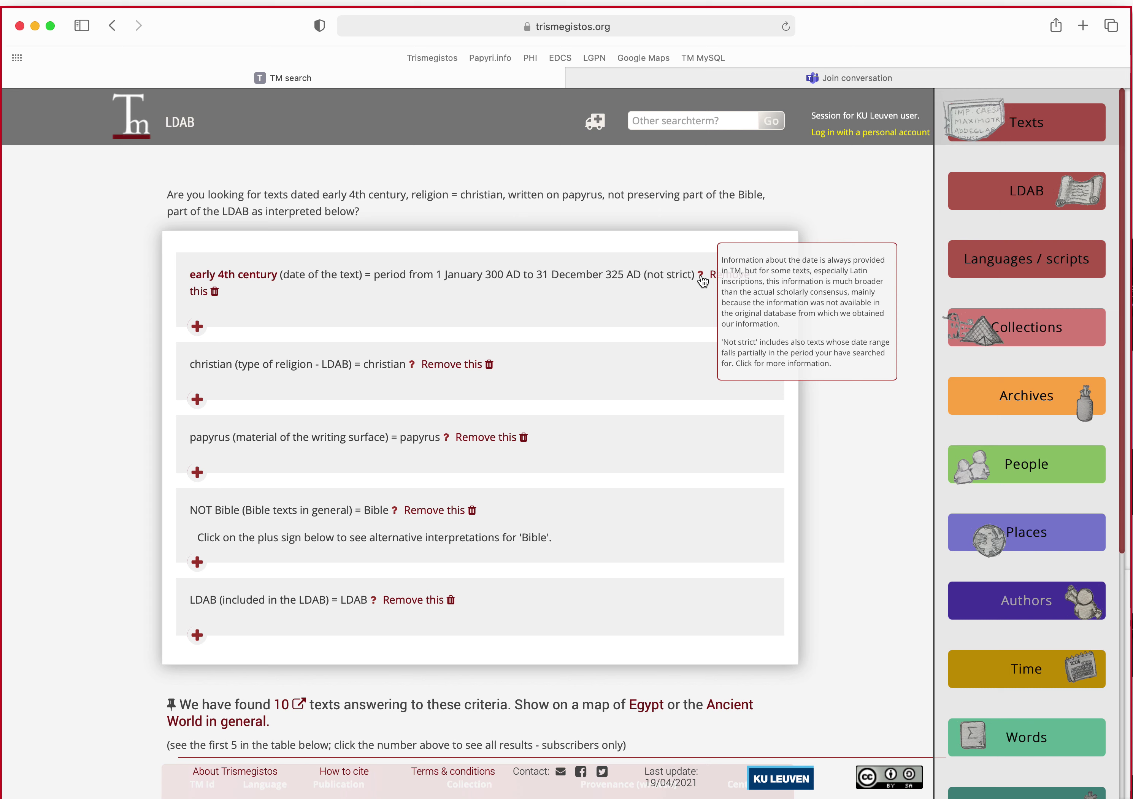
pyautogui.click(701, 276)
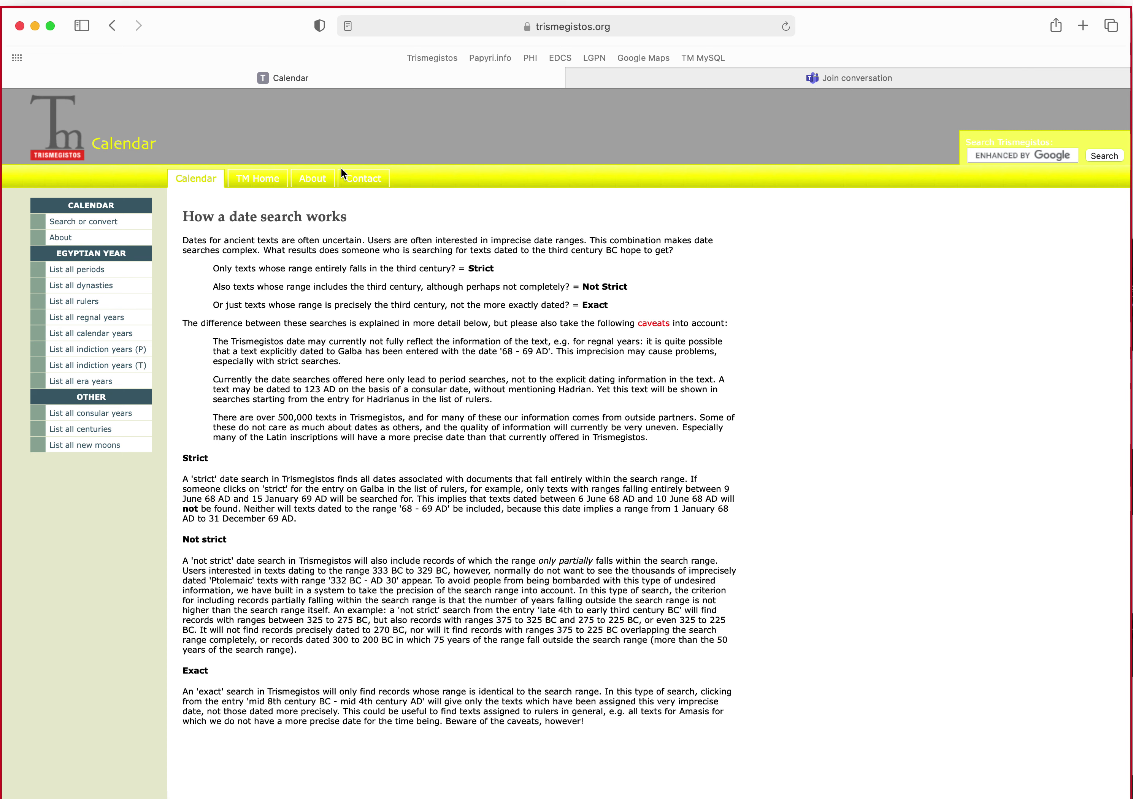
pyautogui.click(114, 28)
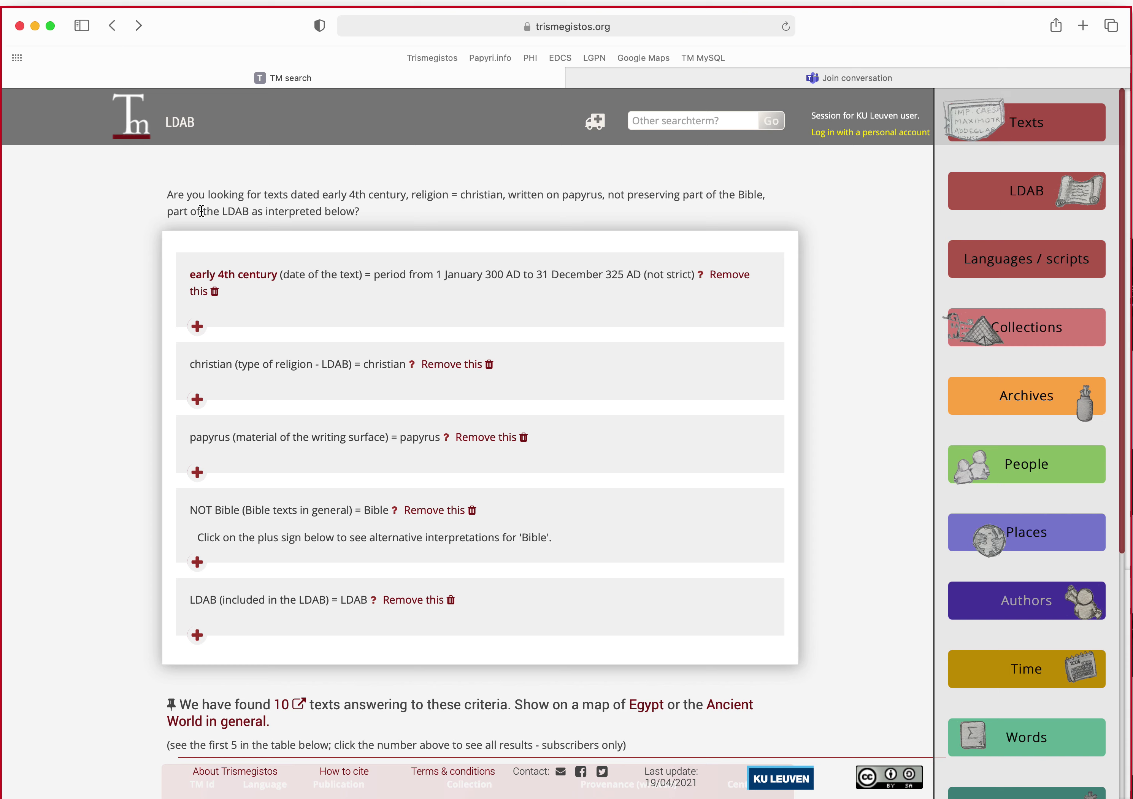
# Open a blank LDAB search form and display the possible search terms and definitions for the bookform criterion
pyautogui.click(176, 119)
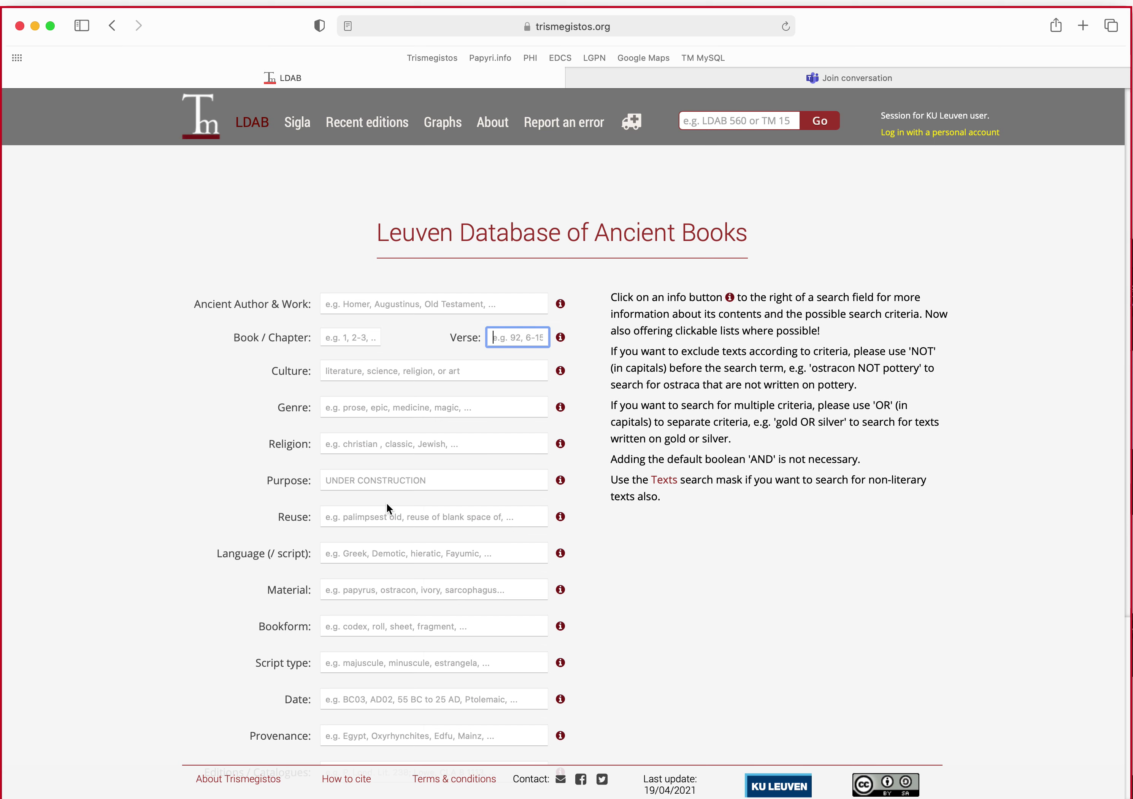
pyautogui.scroll(-3, 349, 509)
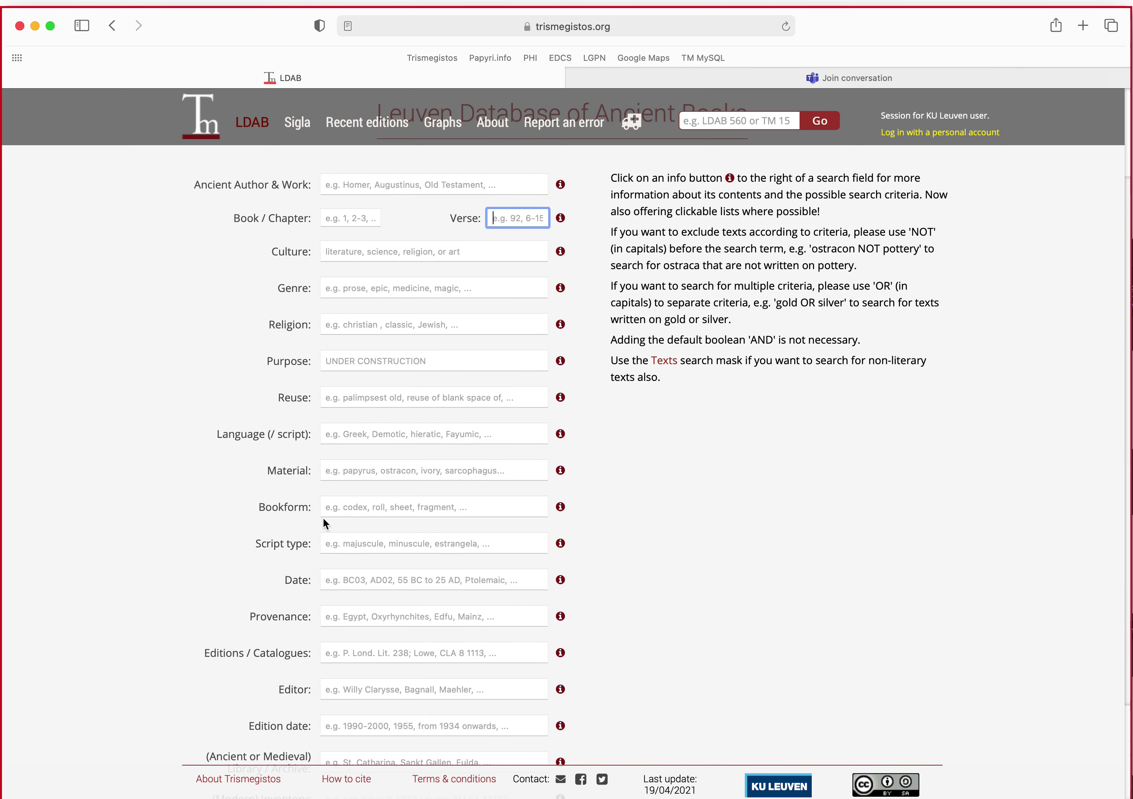
pyautogui.click(561, 507)
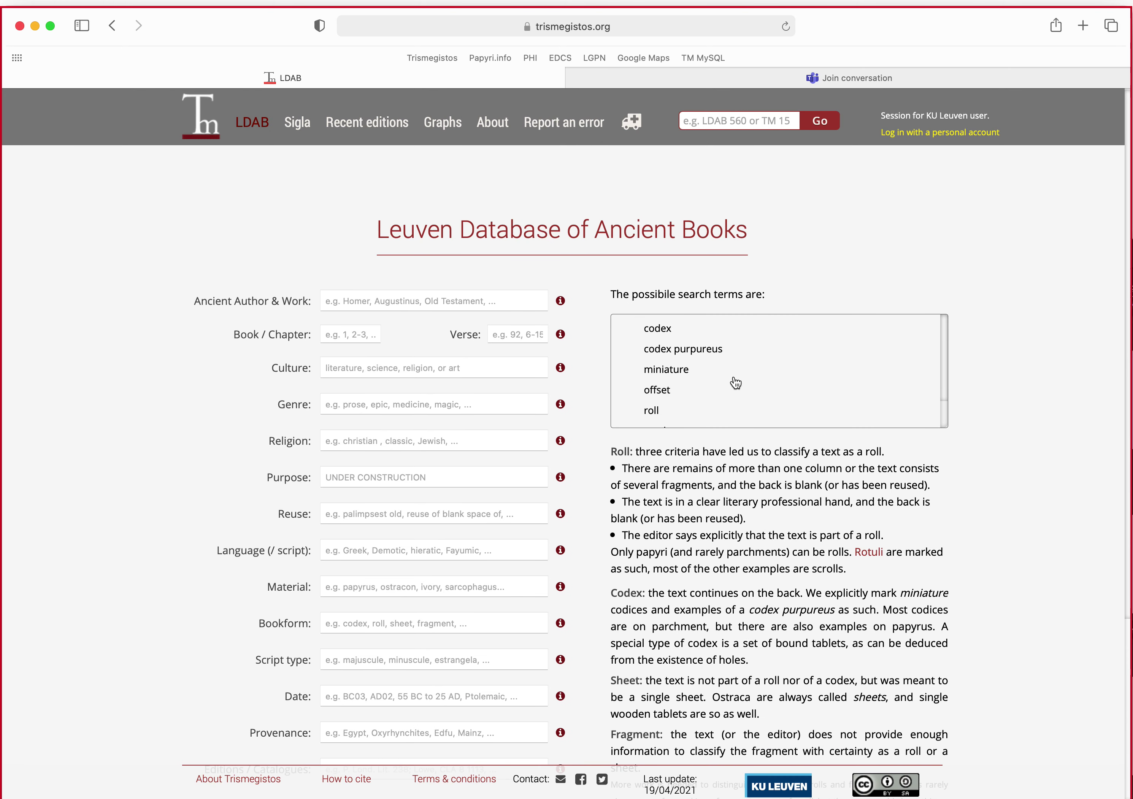
pyautogui.scroll(-3, 766, 391)
pyautogui.scroll(3, 764, 393)
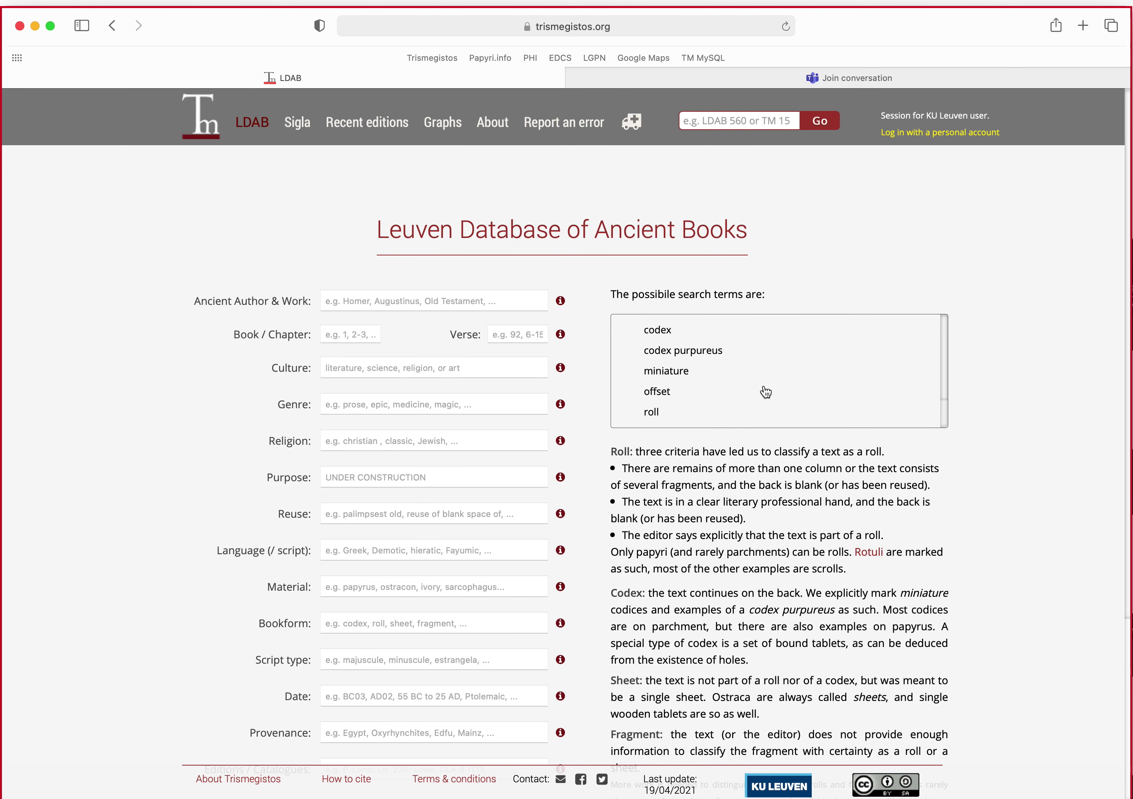
pyautogui.scroll(-3, 762, 395)
pyautogui.scroll(3, 761, 395)
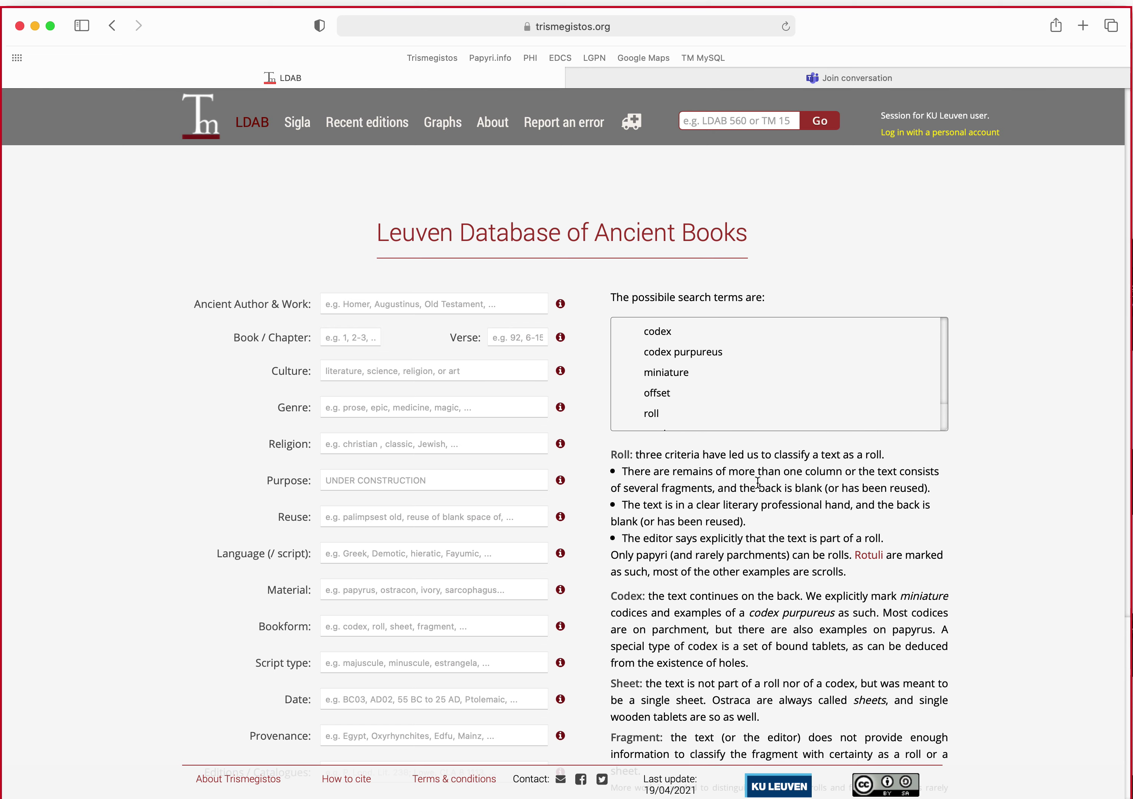
# Choose "codex" as the bookform from the listed terms and run the search
pyautogui.scroll(-4, 758, 483)
pyautogui.click(401, 524)
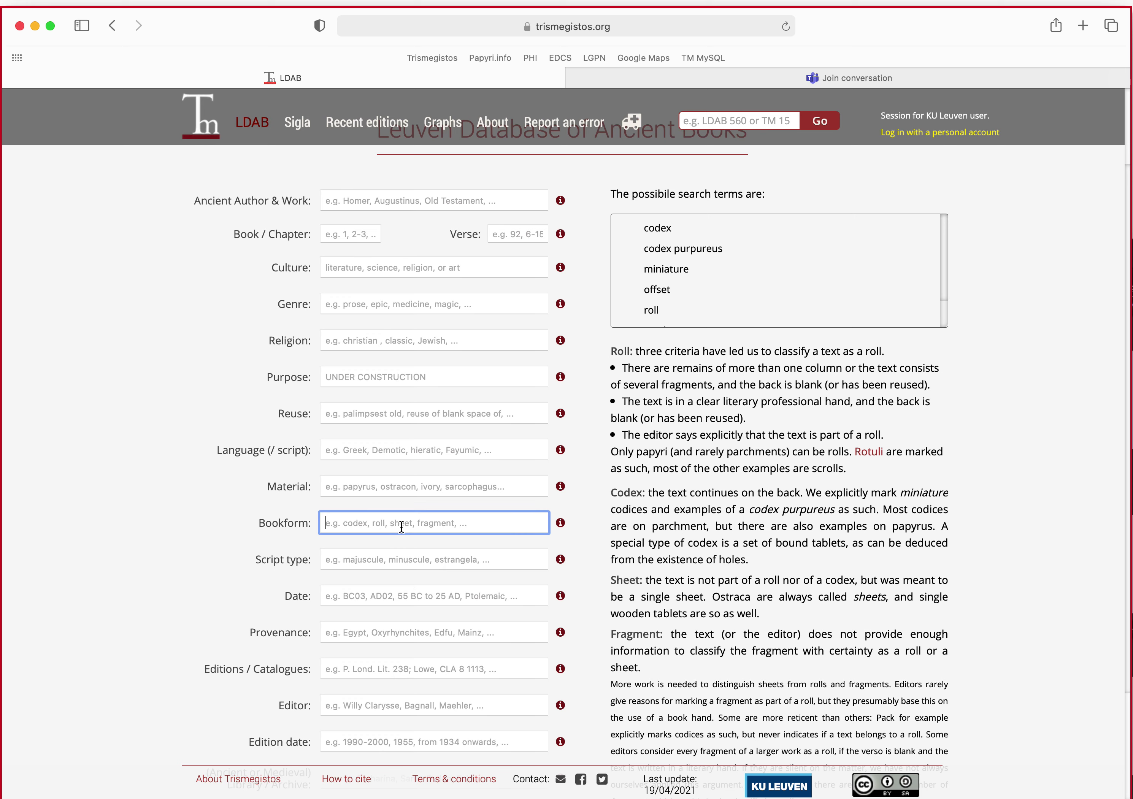
pyautogui.click(666, 228)
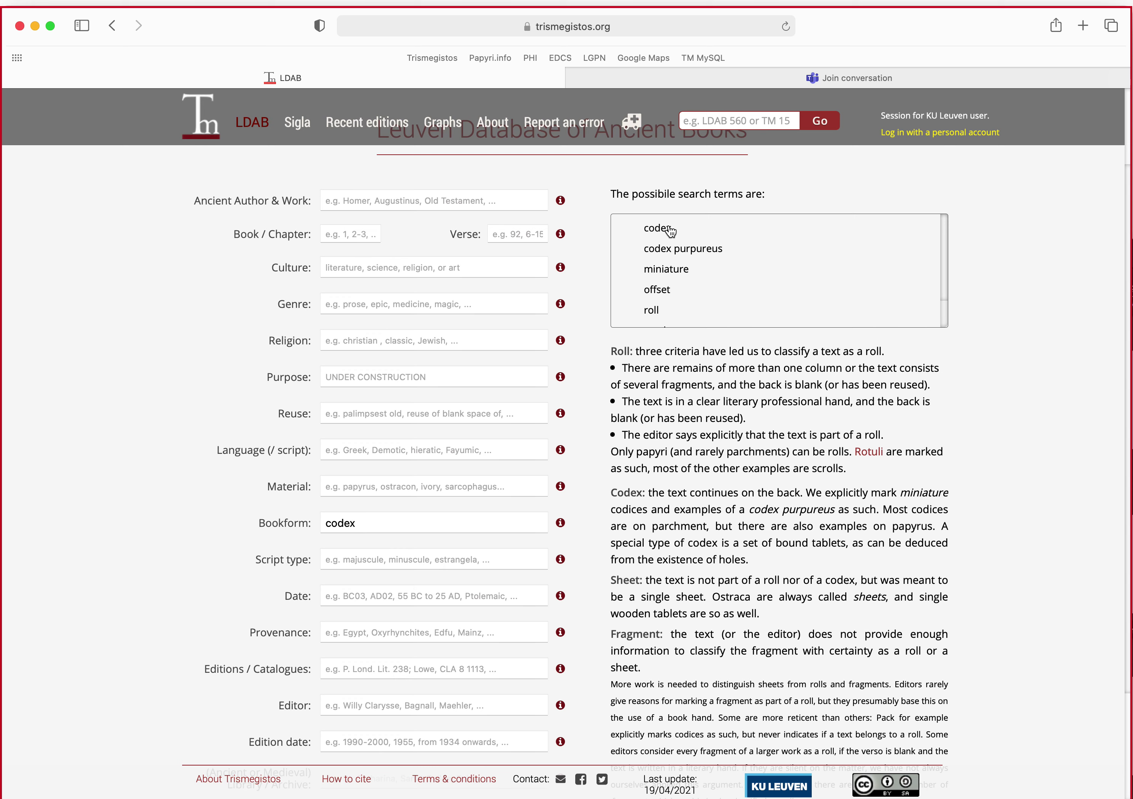
pyautogui.scroll(-4, 237, 581)
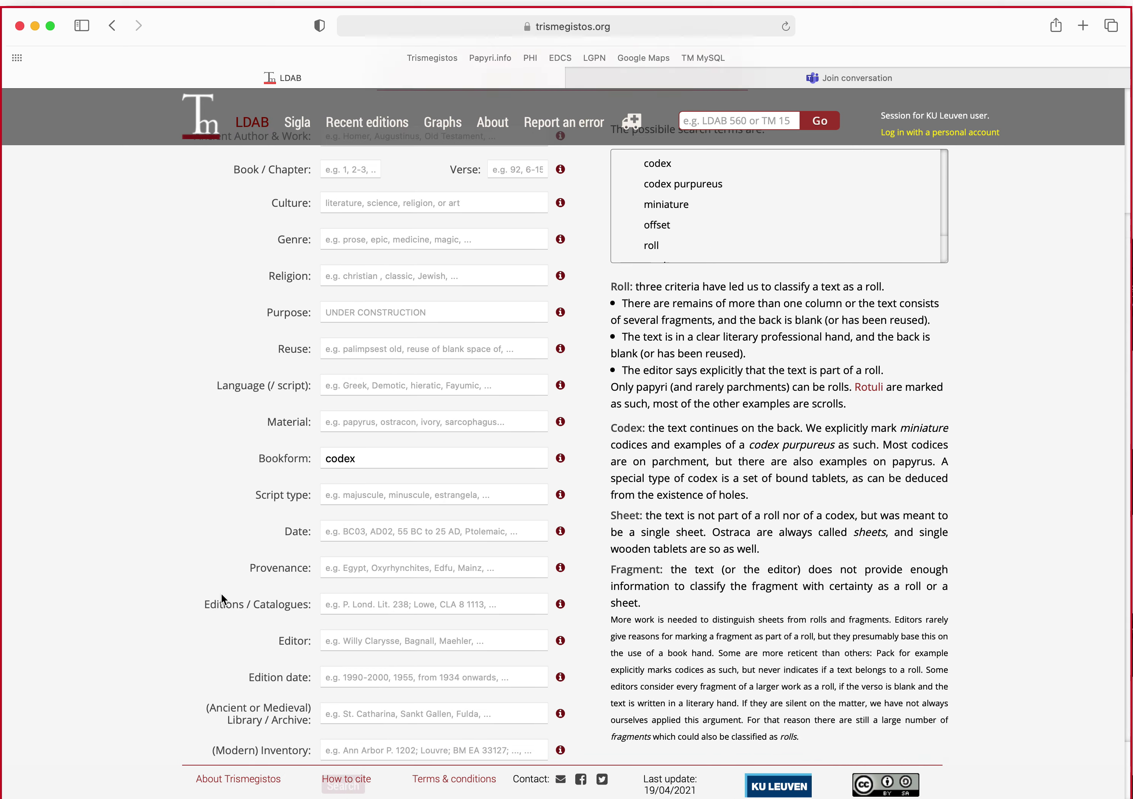
pyautogui.click(349, 732)
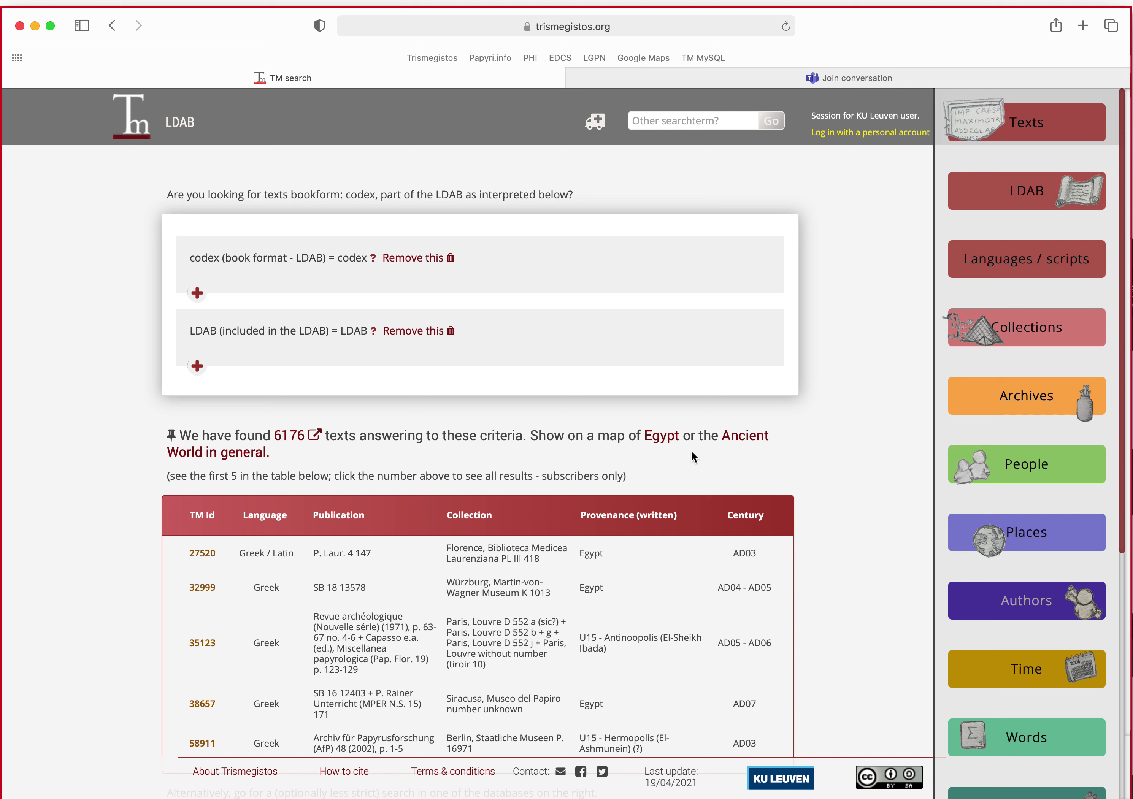
# Show the codex texts on a map of Egypt and view the figures for Hermopolites, Oxyrhynchites and Arsinoites (Fayum)
pyautogui.click(666, 440)
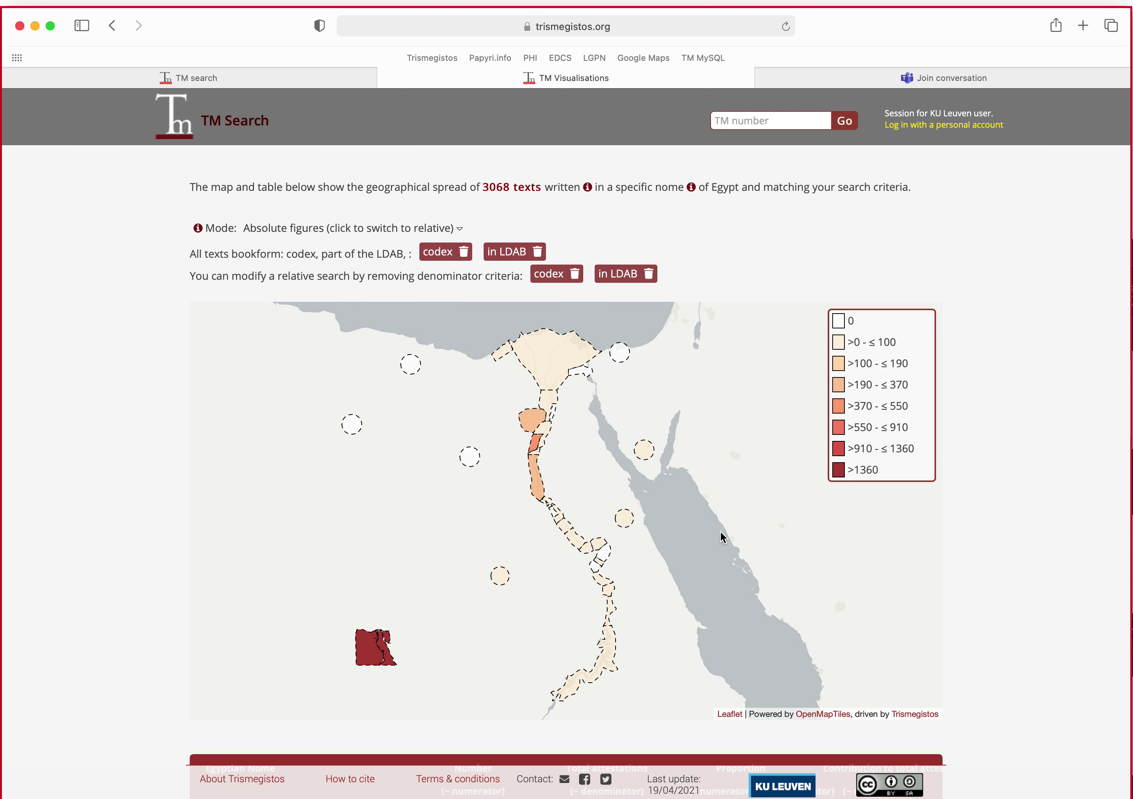
pyautogui.click(536, 481)
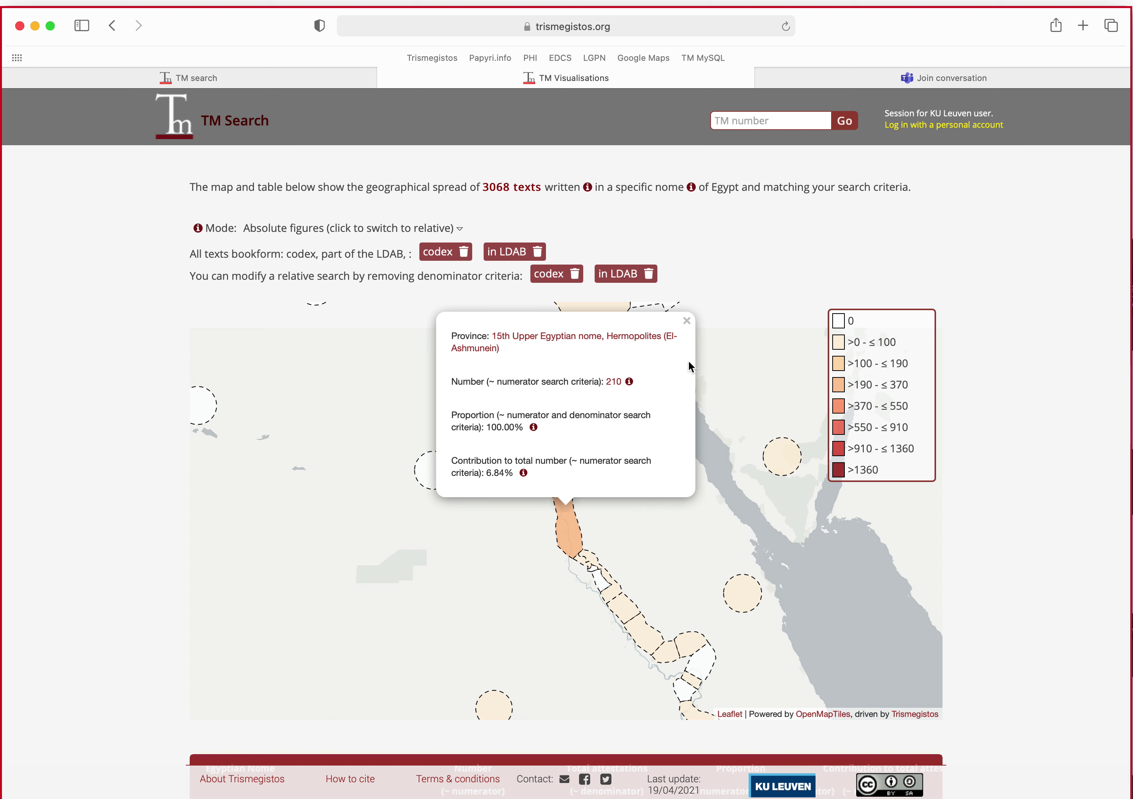
pyautogui.click(688, 321)
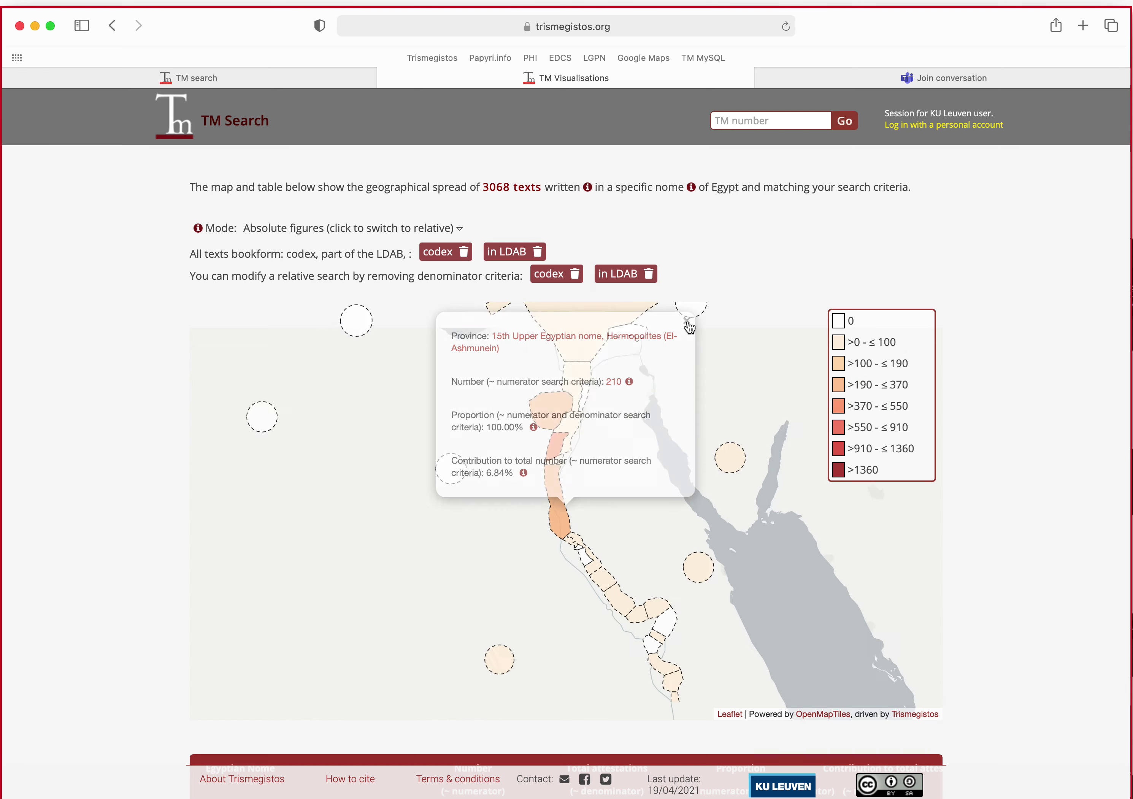
pyautogui.click(532, 439)
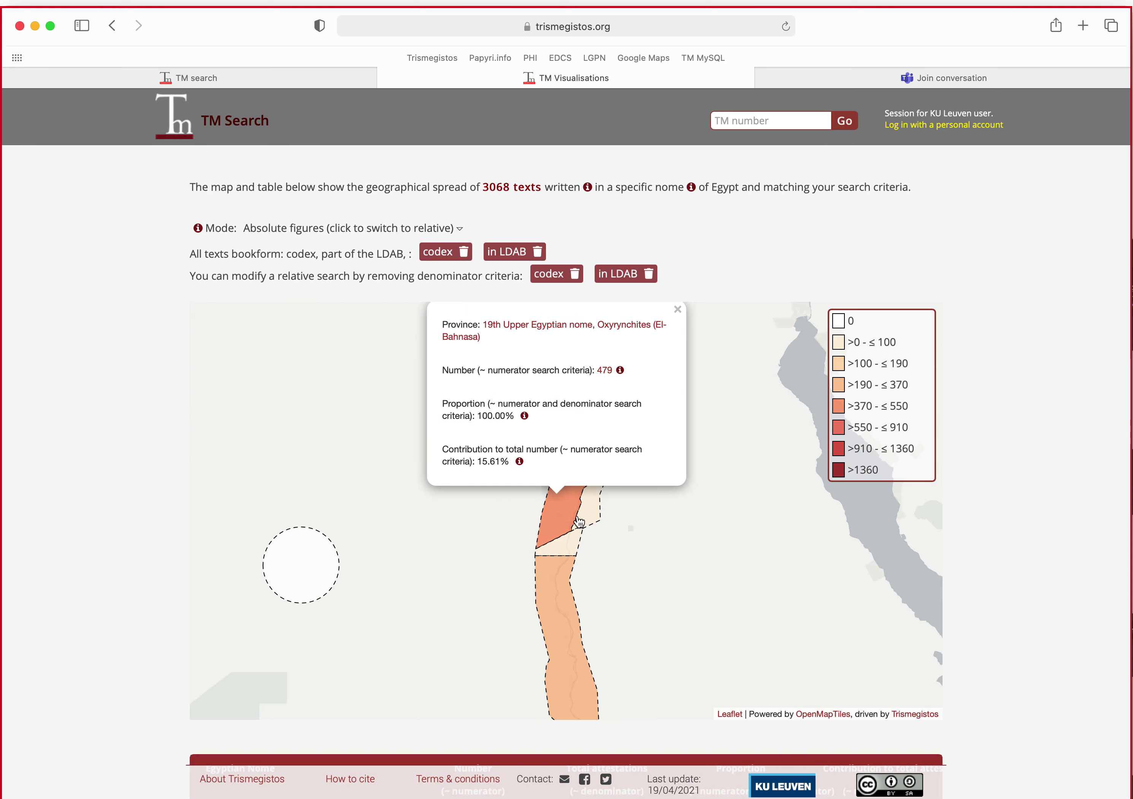
pyautogui.click(677, 311)
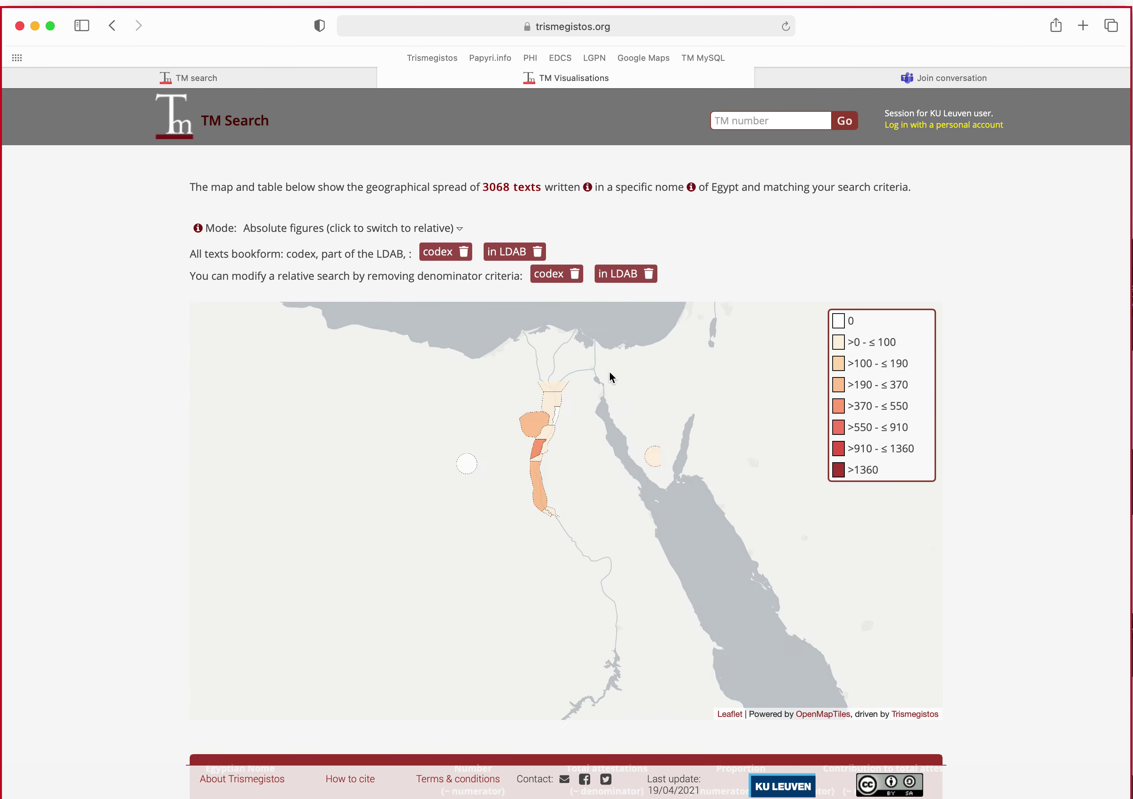
pyautogui.click(539, 421)
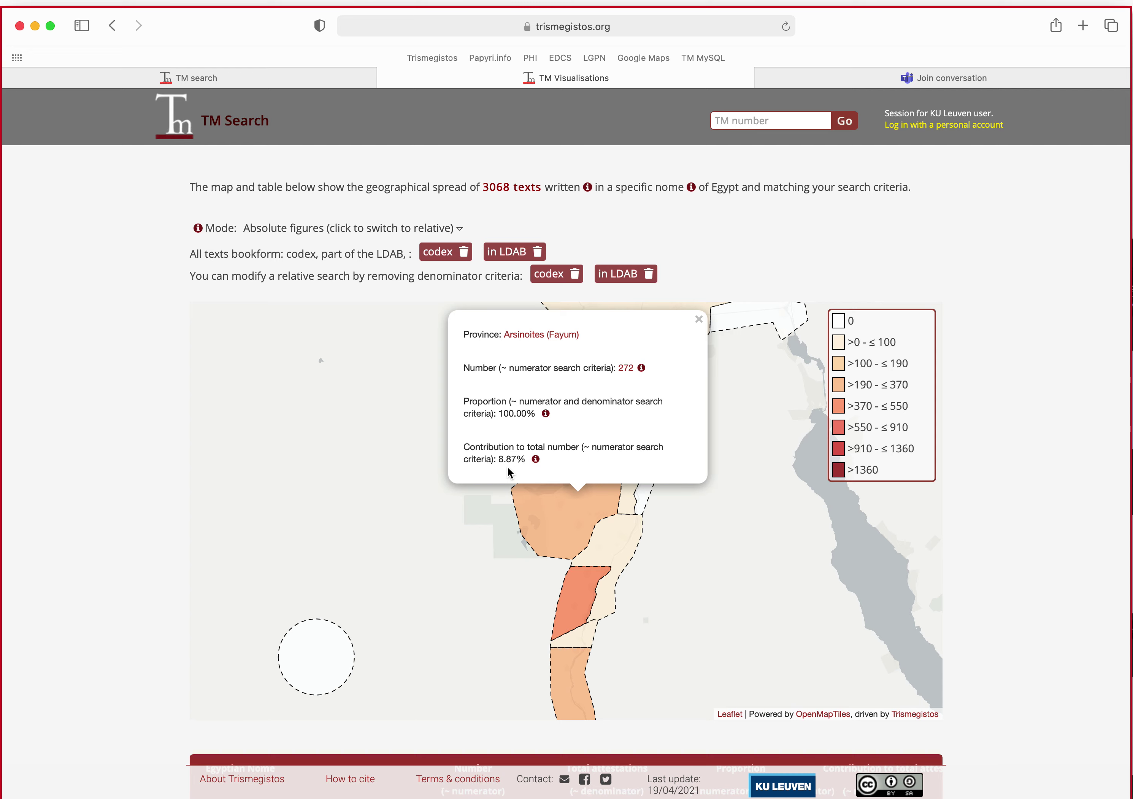
pyautogui.click(698, 320)
pyautogui.scroll(-3, 700, 330)
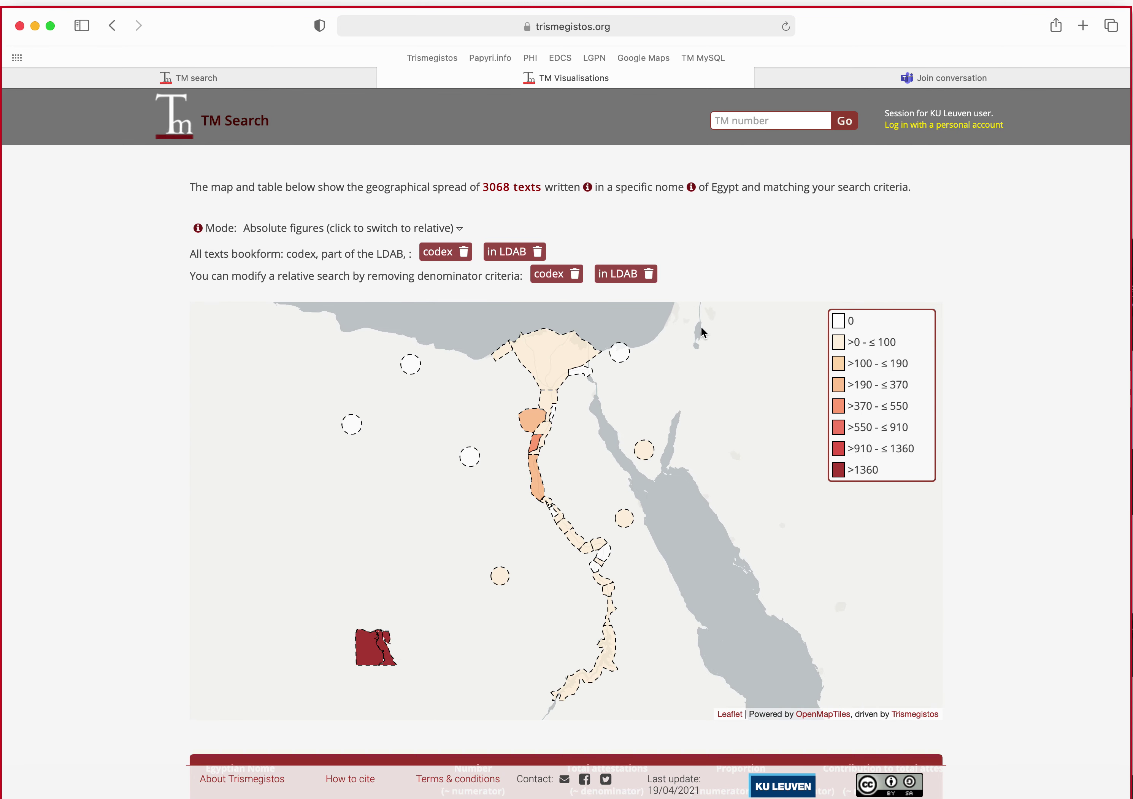
# Compare the codex search results page with the text total on the Egypt map, and recheck the Arsinoites (Fayum) figures
pyautogui.click(242, 80)
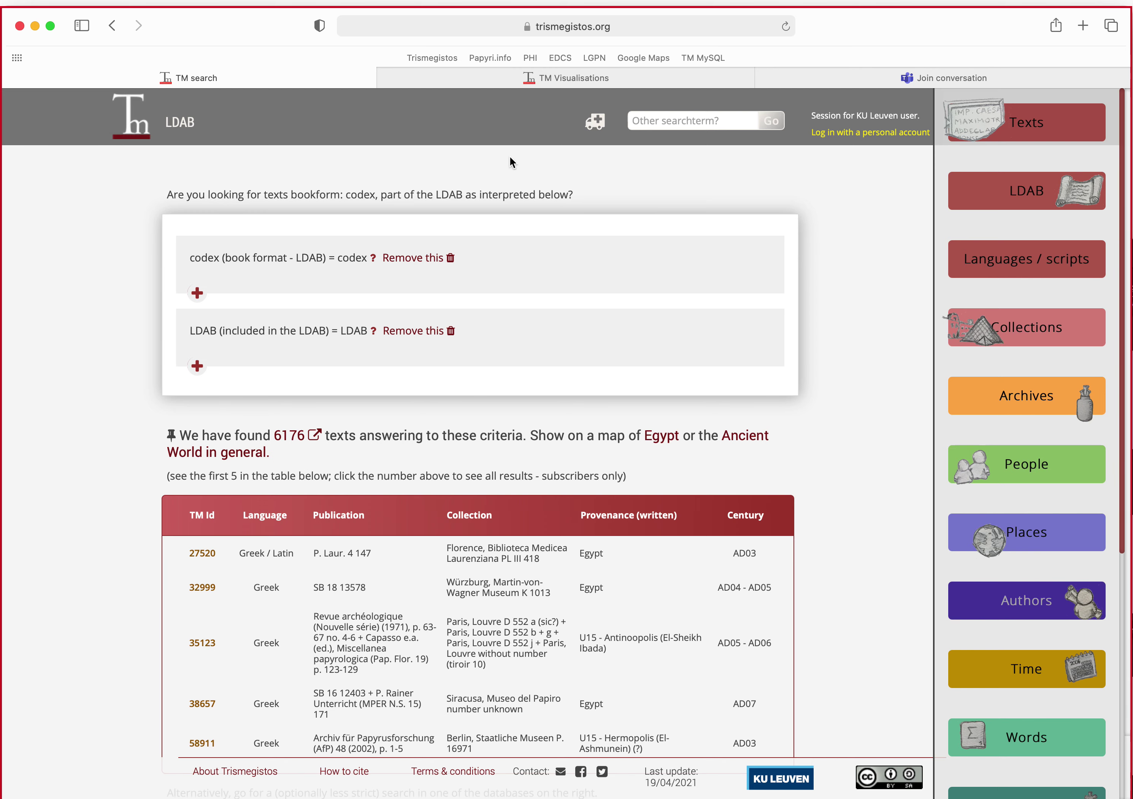
pyautogui.click(602, 78)
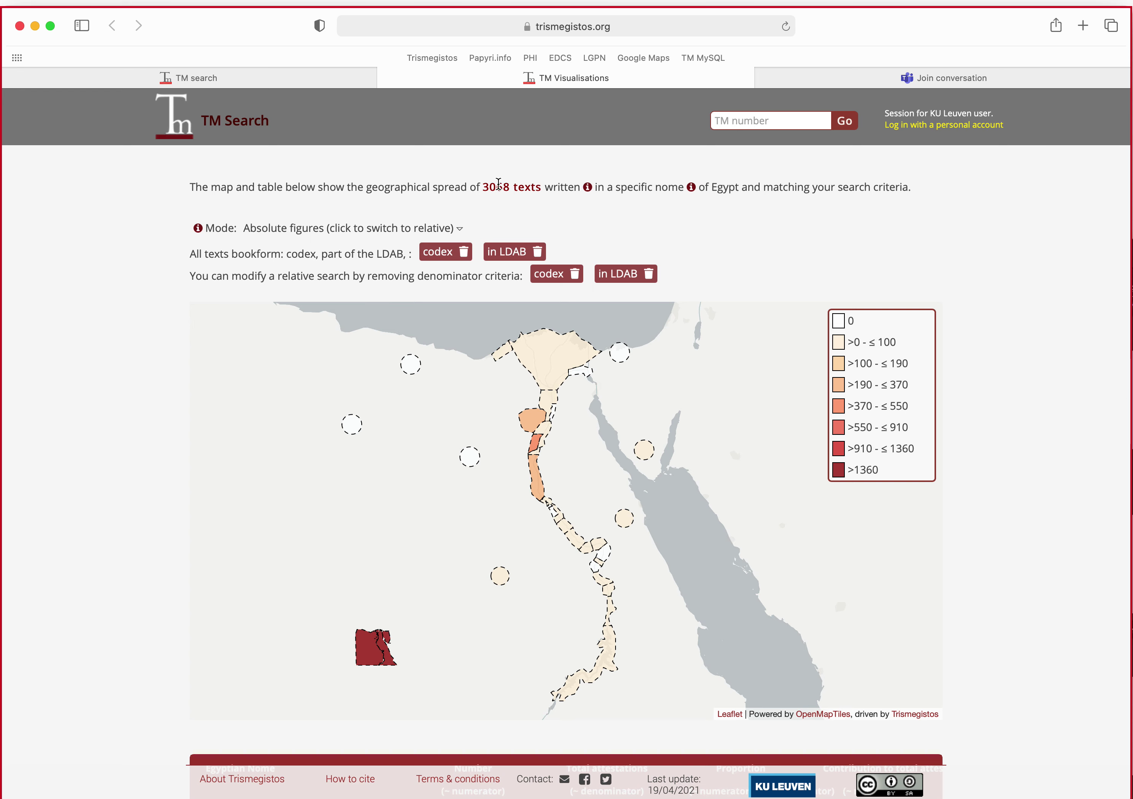
pyautogui.click(539, 424)
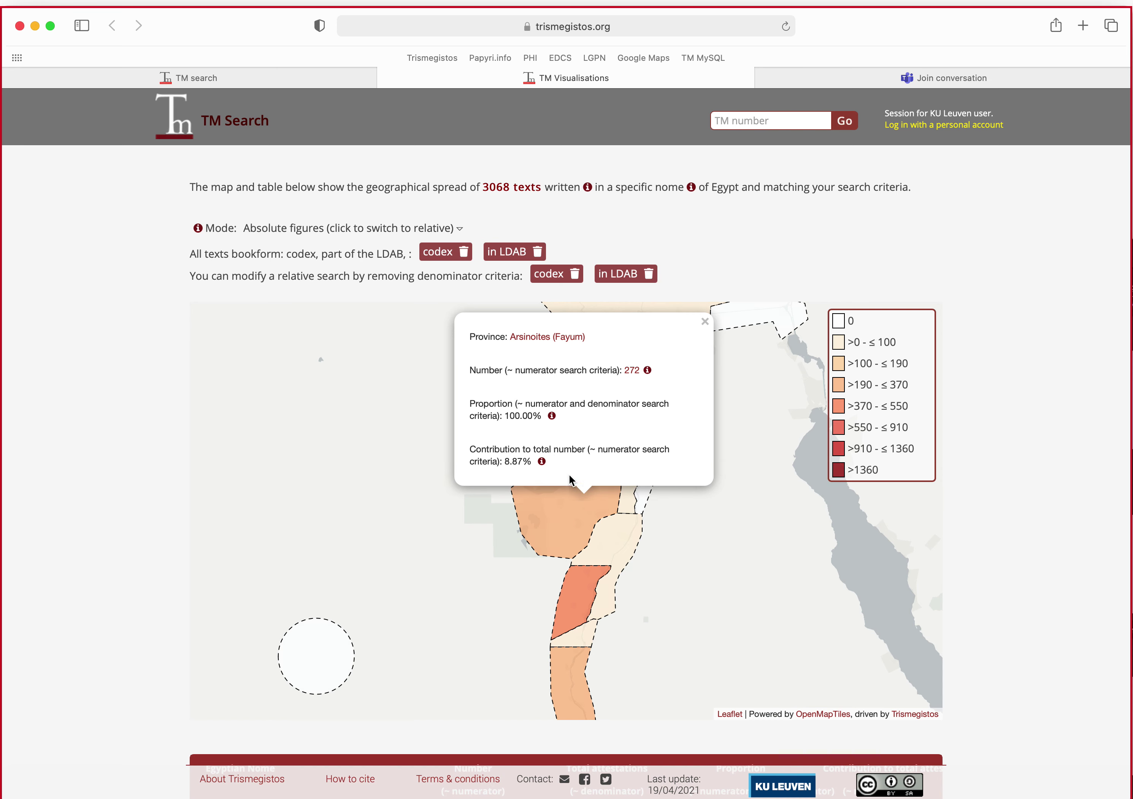
pyautogui.click(705, 322)
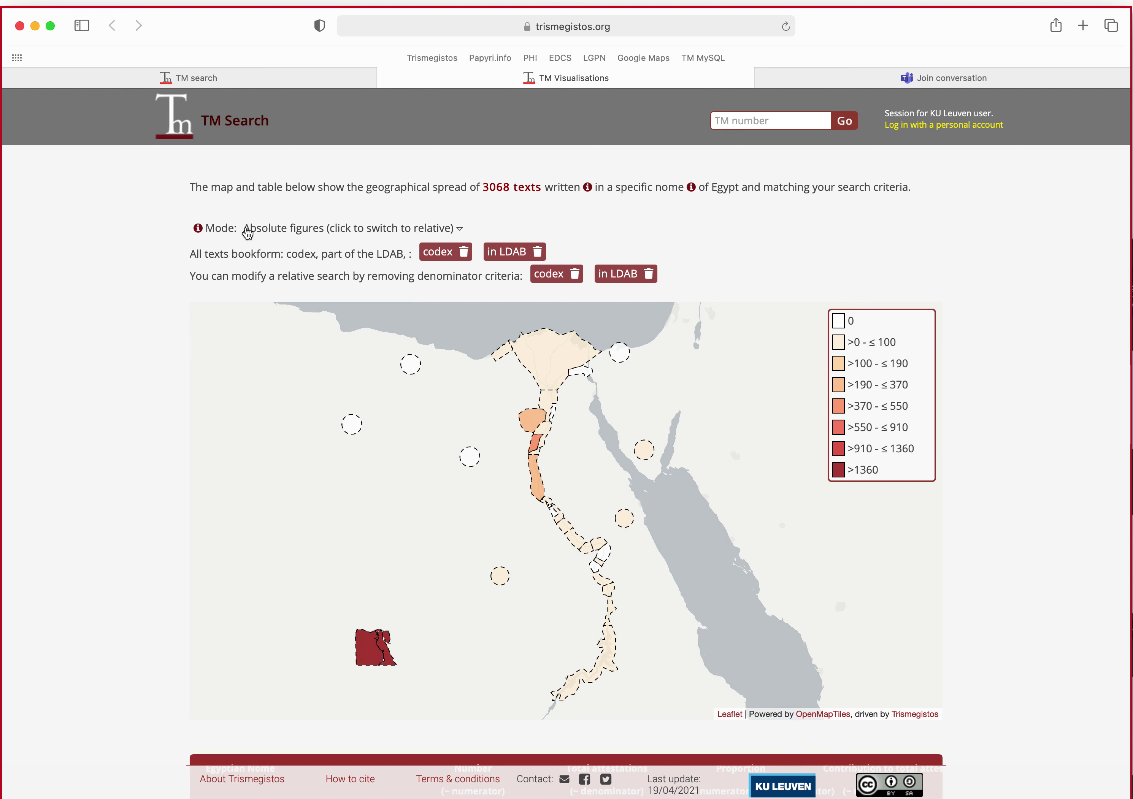
# Switch the map from absolute figures to percentages and remove codex from the denominator criteria
pyautogui.click(274, 228)
pyautogui.click(278, 245)
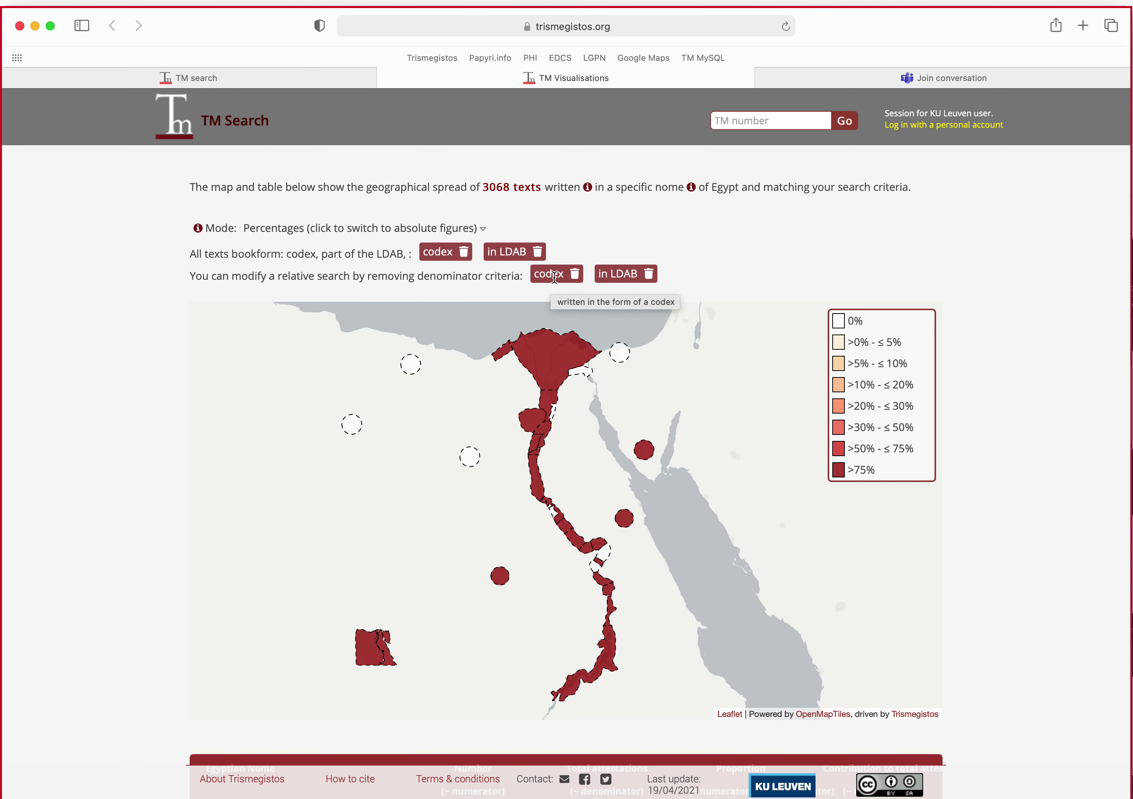
pyautogui.click(575, 274)
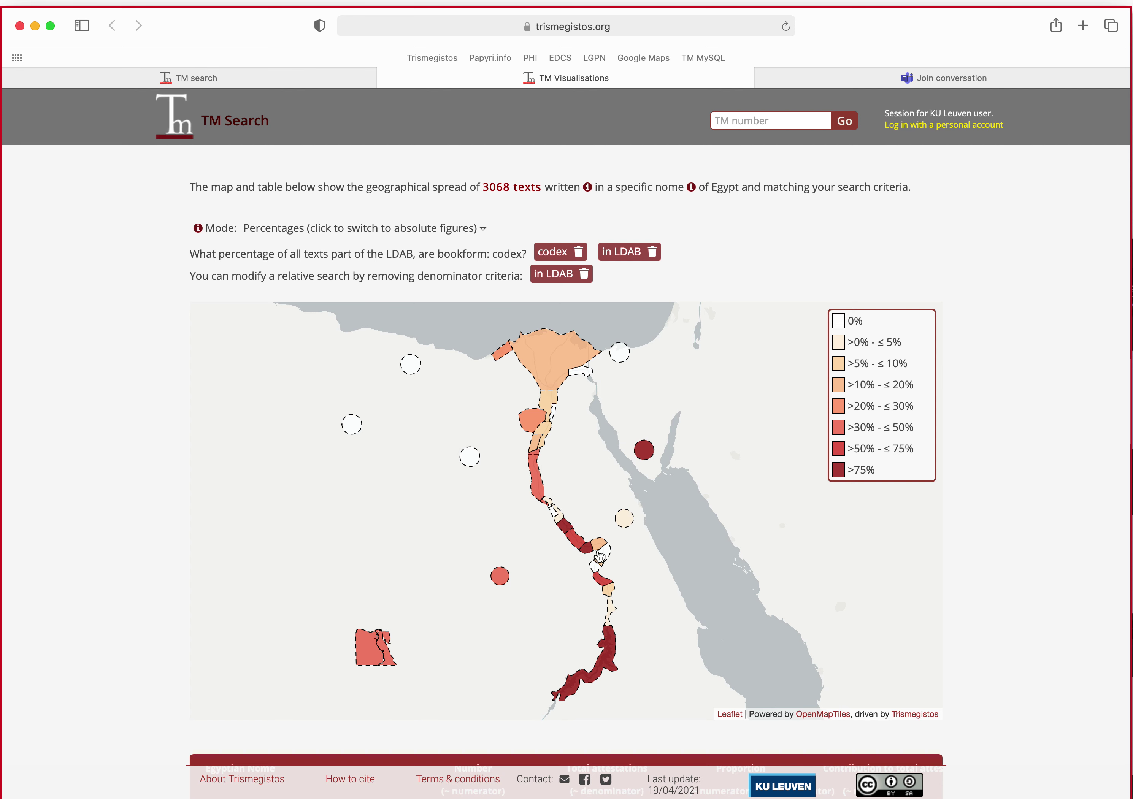
# View the proportion of codices among LDAB texts for Arsinoites (Fayum) and Aethiopia on the percentage map
pyautogui.click(532, 427)
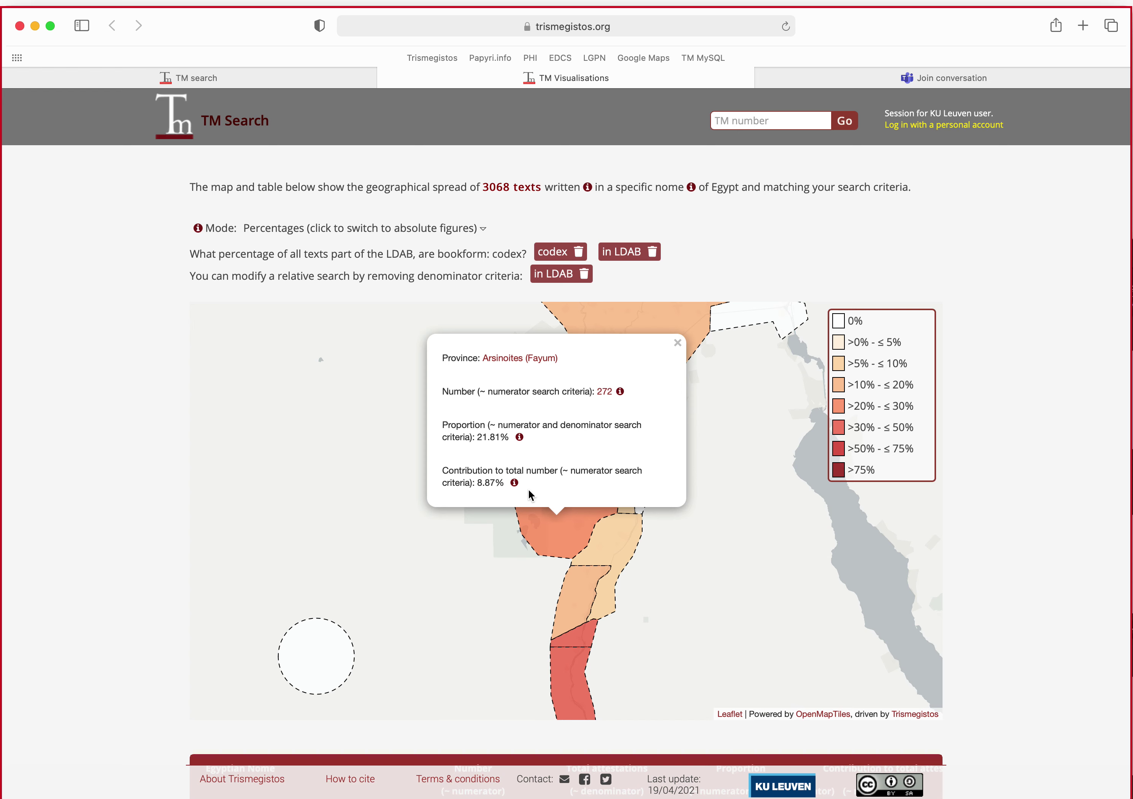
pyautogui.scroll(-3, 406, 506)
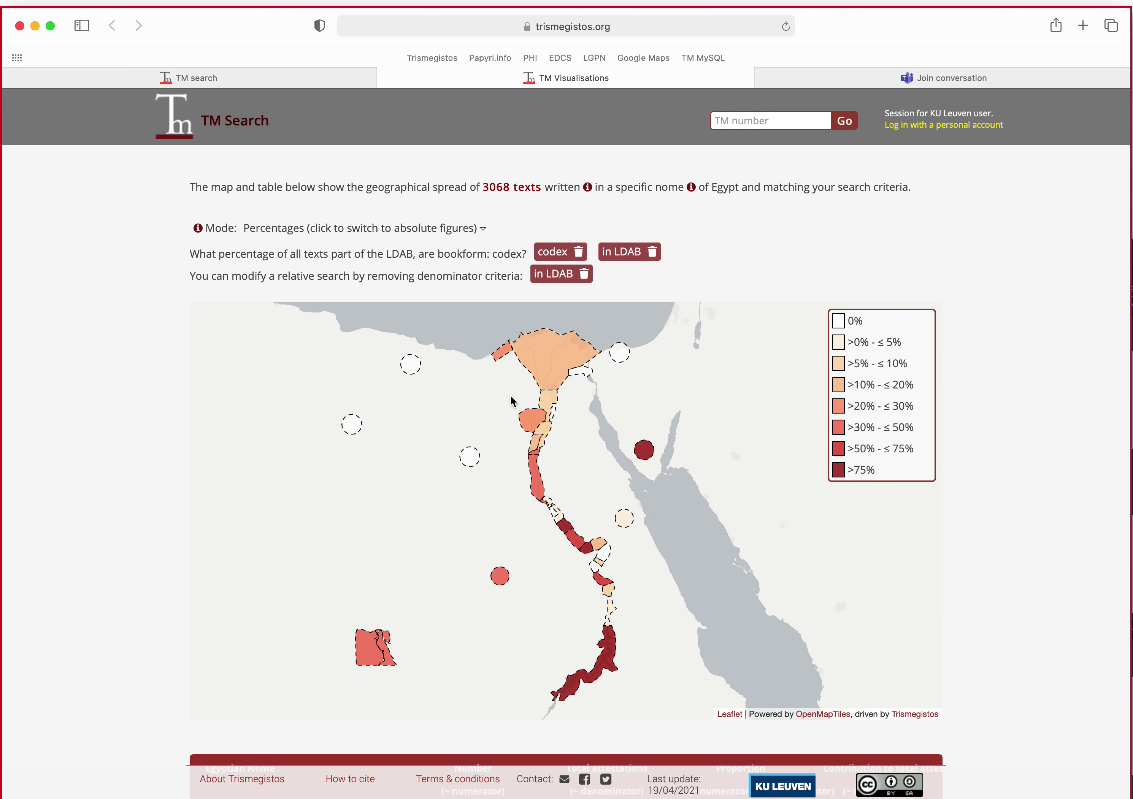
pyautogui.click(609, 662)
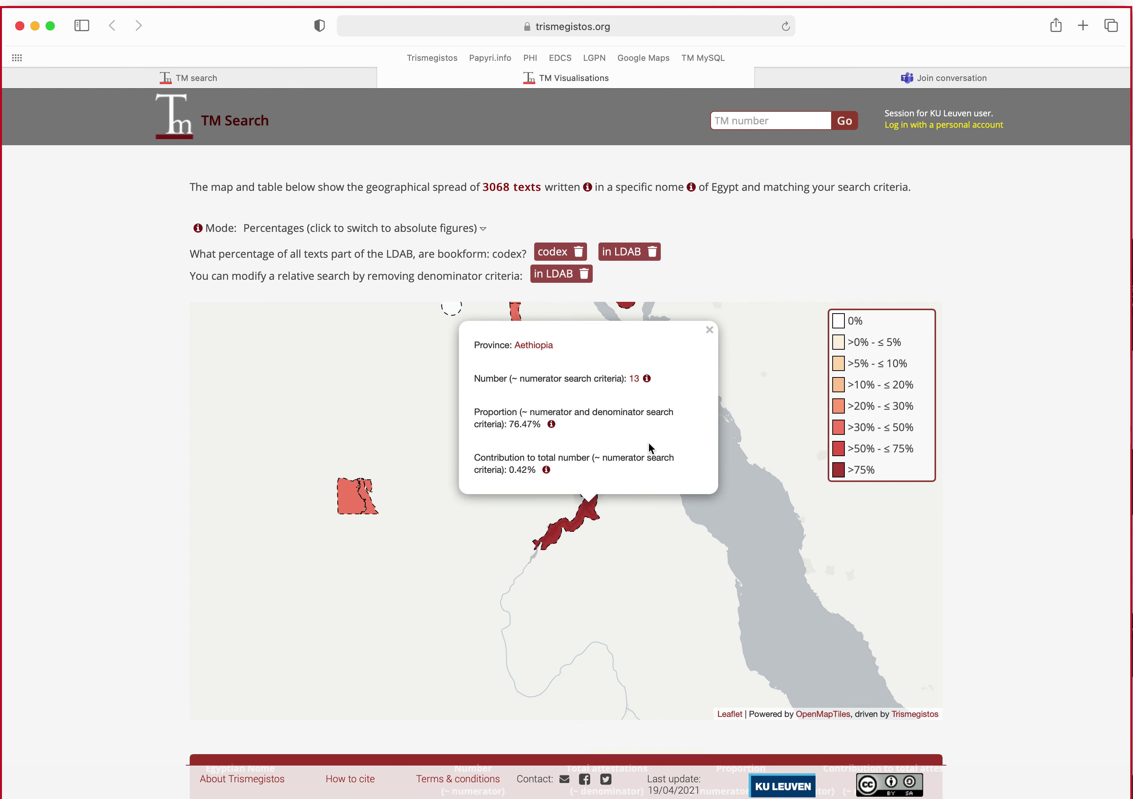
pyautogui.click(709, 330)
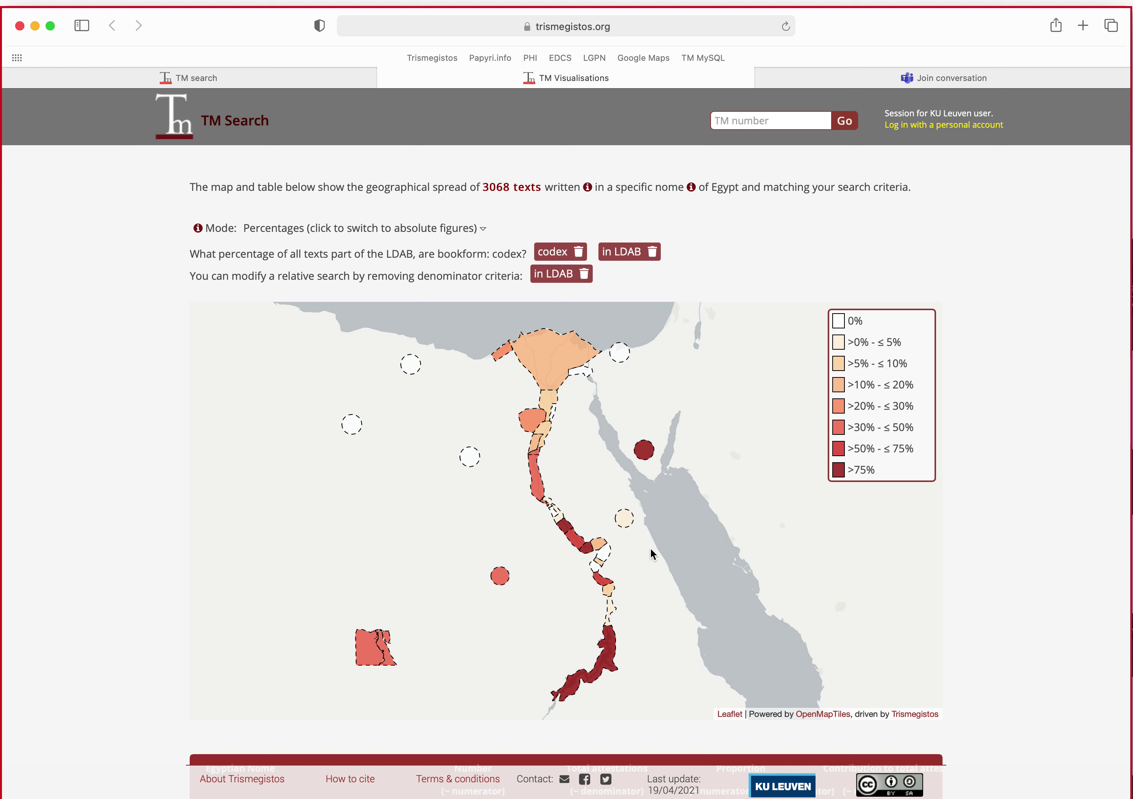
# Inspect the codex percentages for the Tentyrites, Peri Thebas and Herakleopolites nomes on the map
pyautogui.click(602, 546)
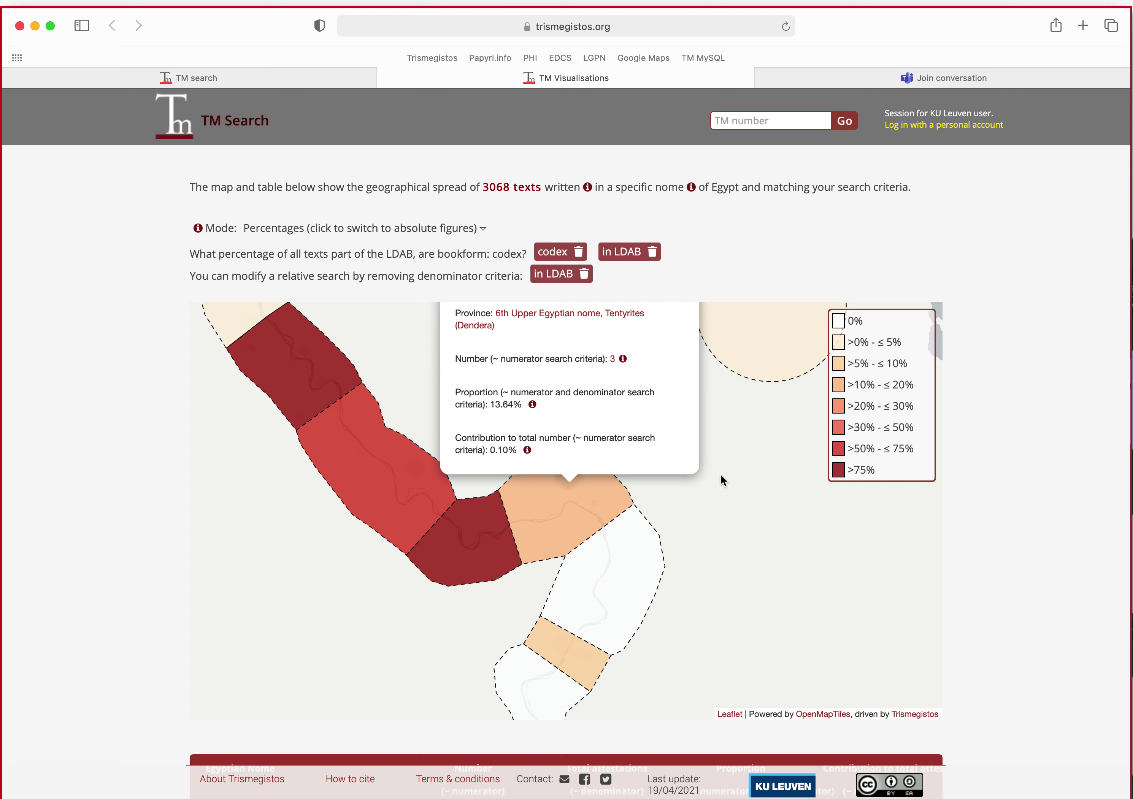
pyautogui.scroll(-5, 722, 471)
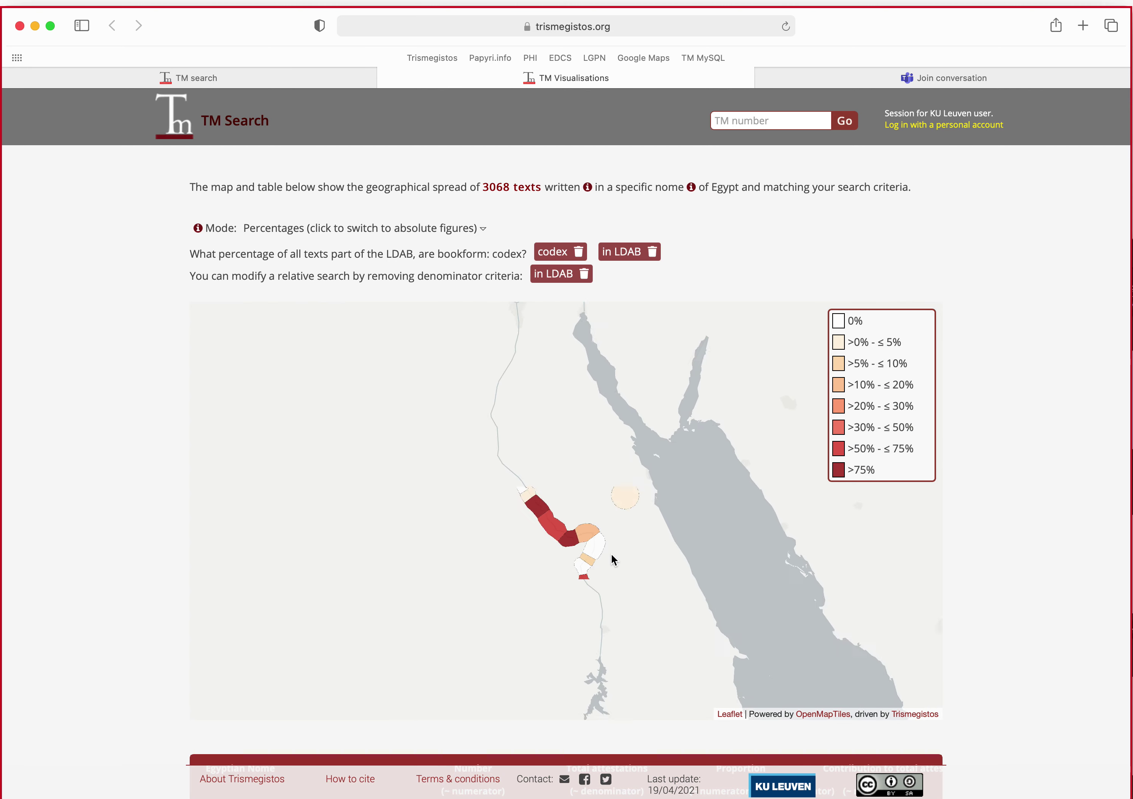
pyautogui.click(605, 546)
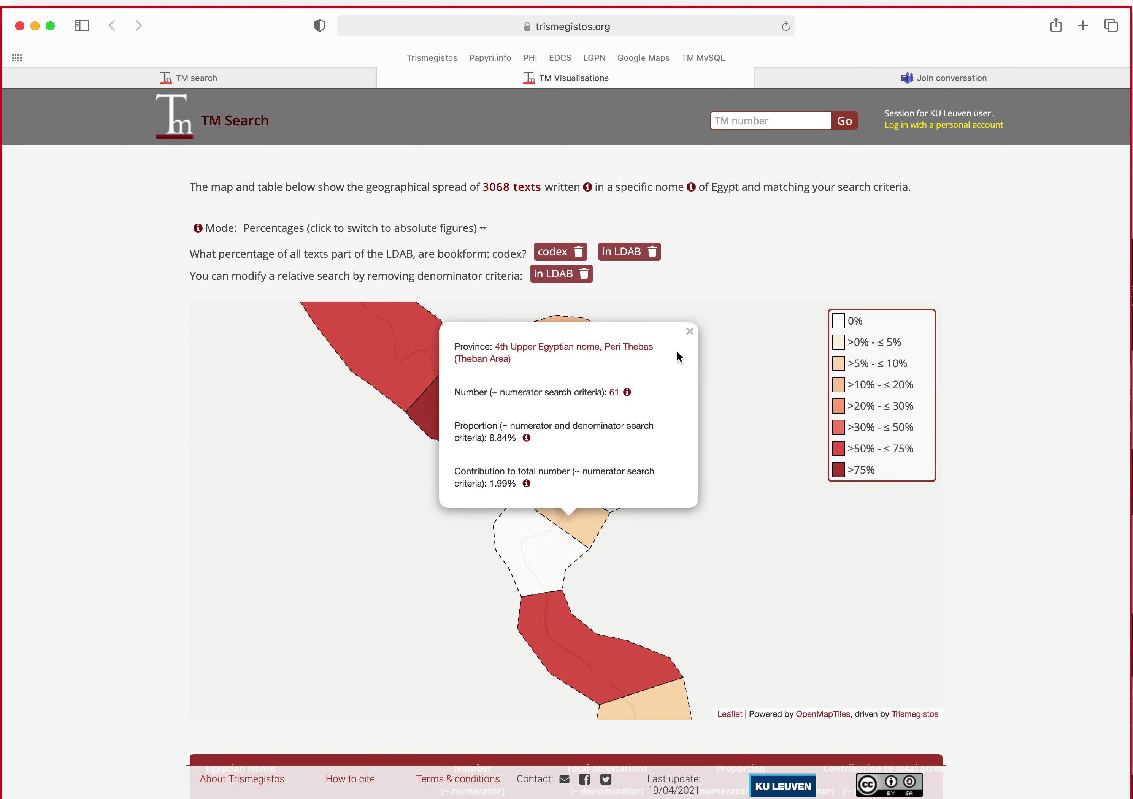
pyautogui.click(691, 333)
pyautogui.scroll(-5, 511, 398)
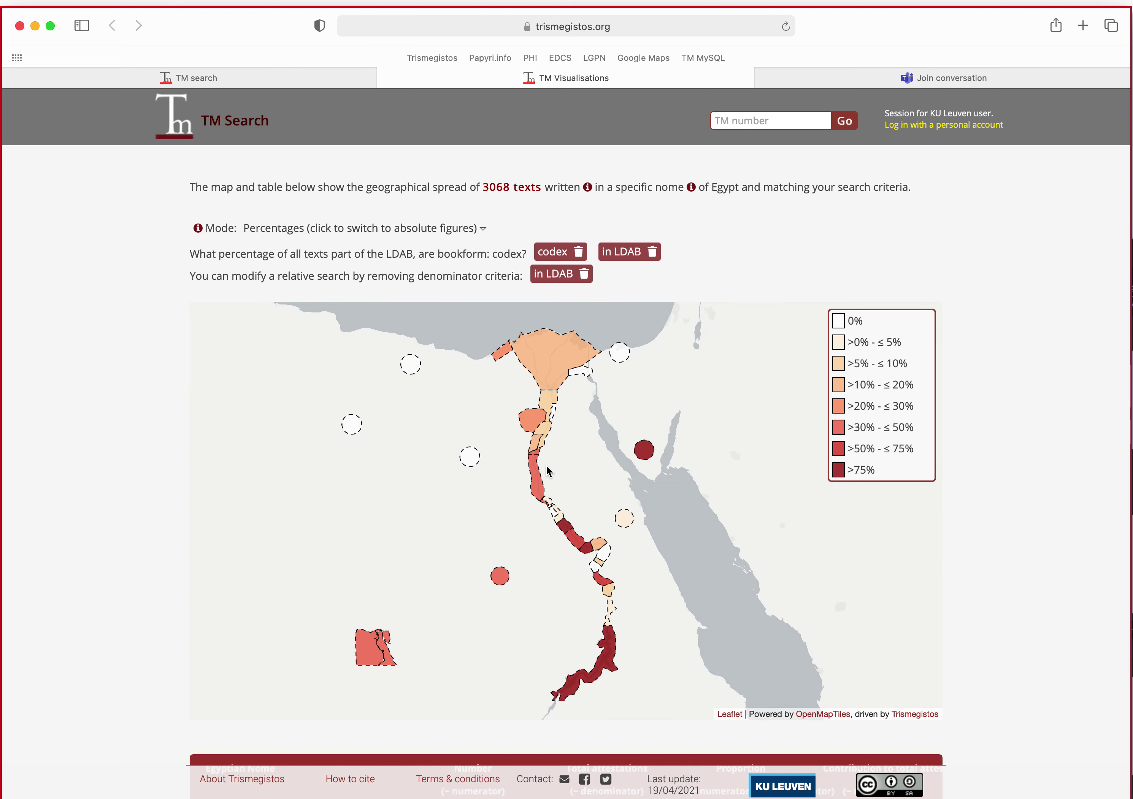
pyautogui.click(545, 435)
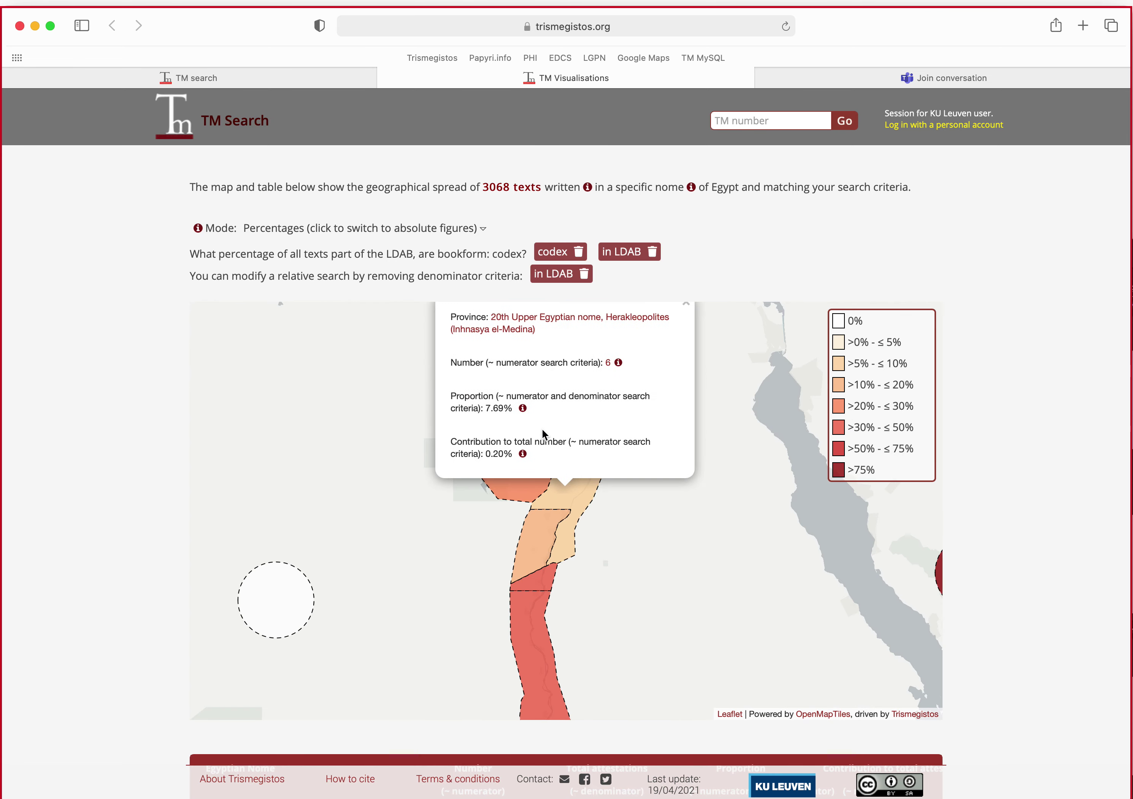
pyautogui.click(683, 306)
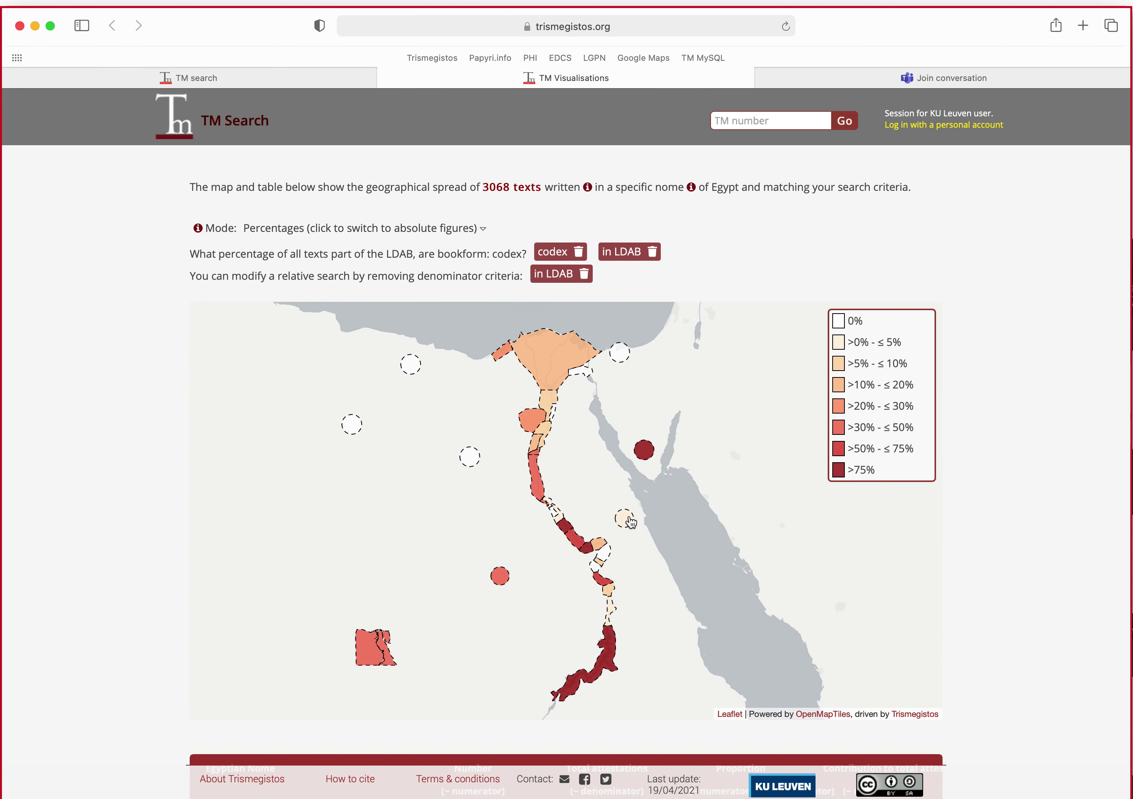
# View the codex percentages for the Eastern Desert and for texts unspecified in Egypt on the map
pyautogui.click(630, 519)
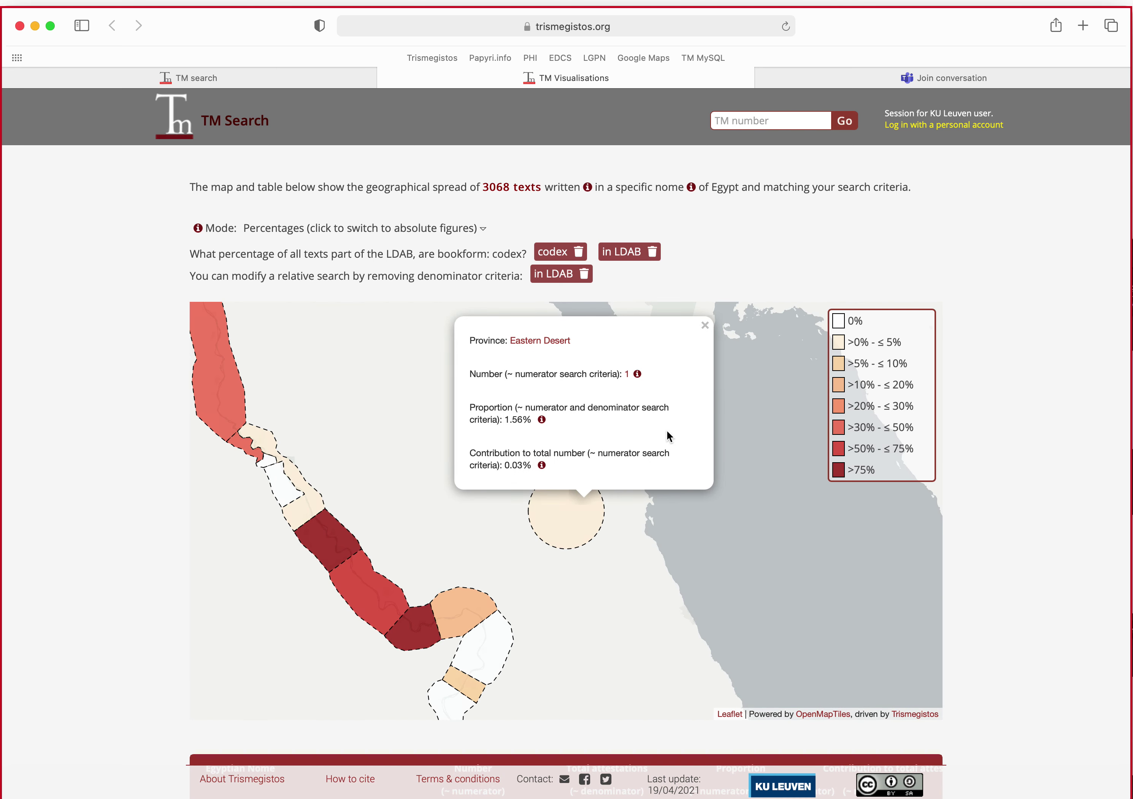
pyautogui.click(705, 326)
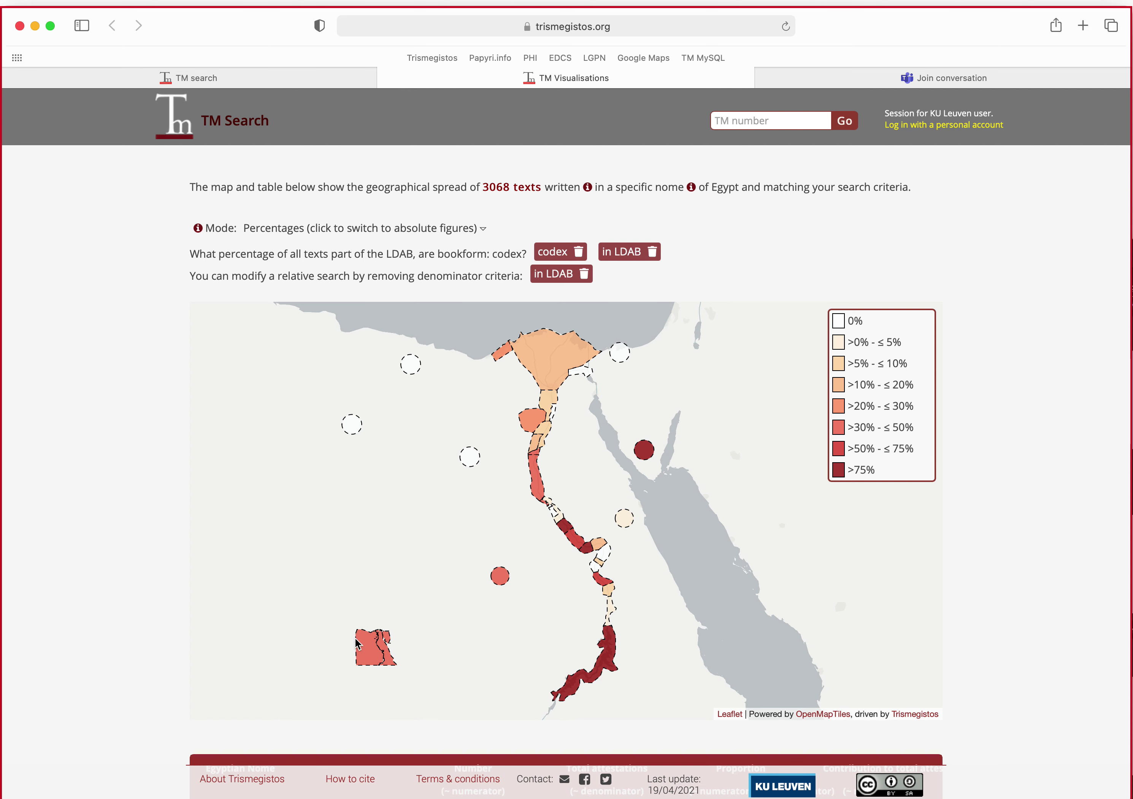
pyautogui.click(380, 656)
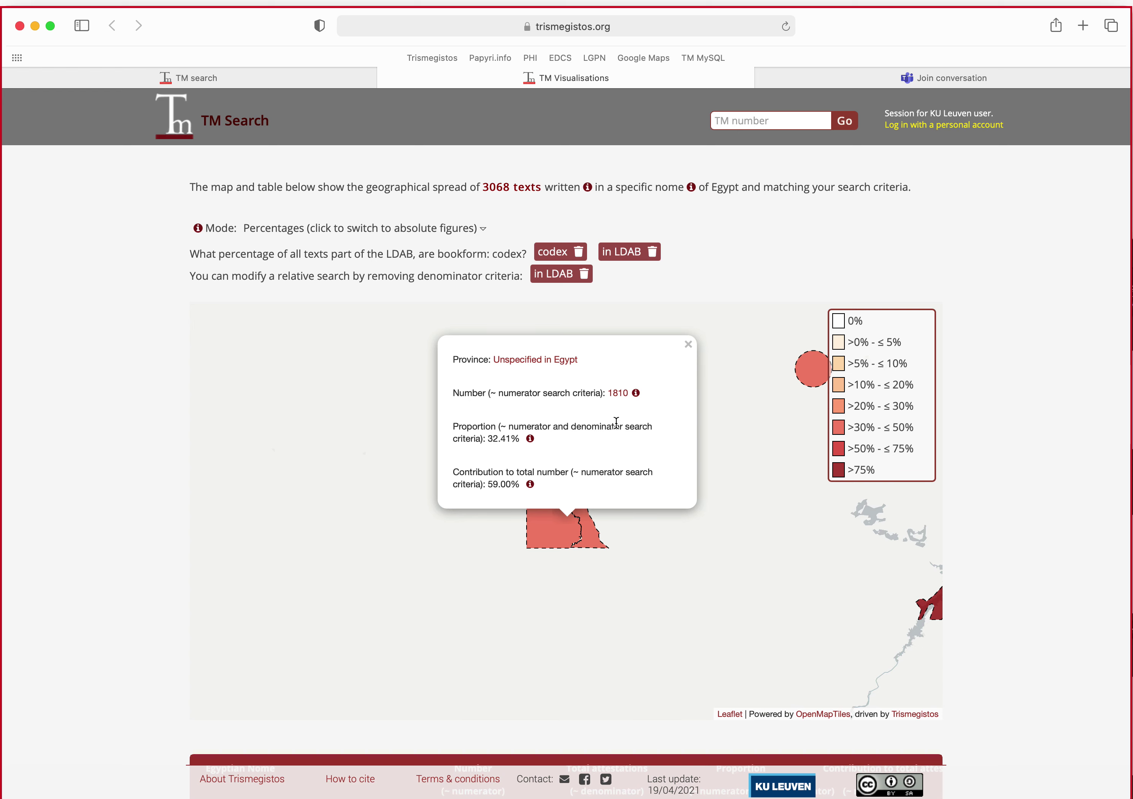
pyautogui.click(688, 344)
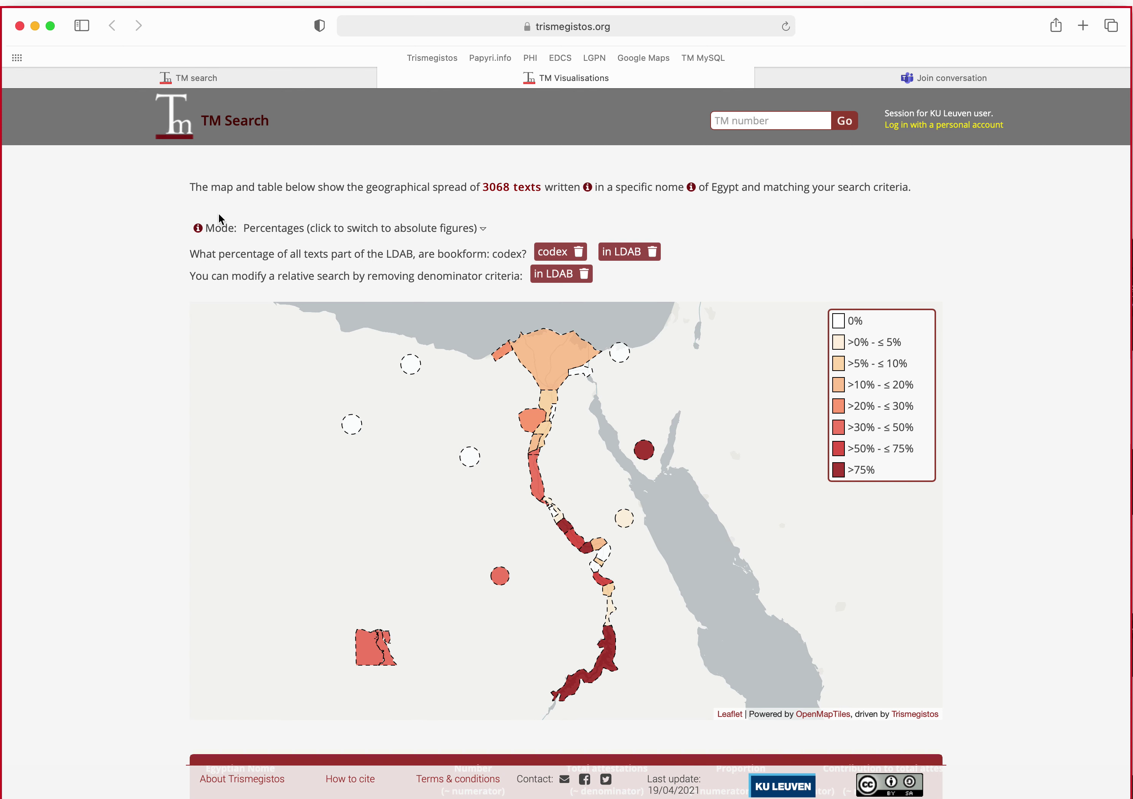
# Close the codex map, return to the LDAB search form, replace the bookform codex with roll and run the search
pyautogui.click(387, 77)
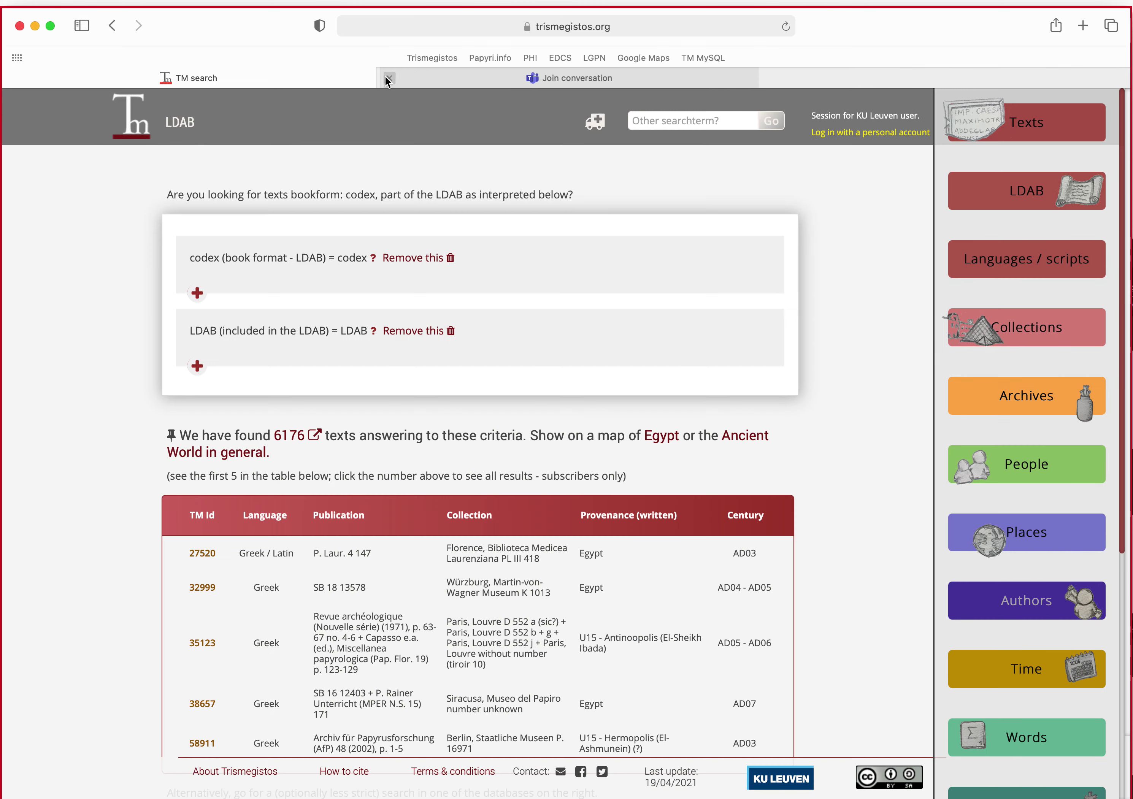
pyautogui.click(112, 25)
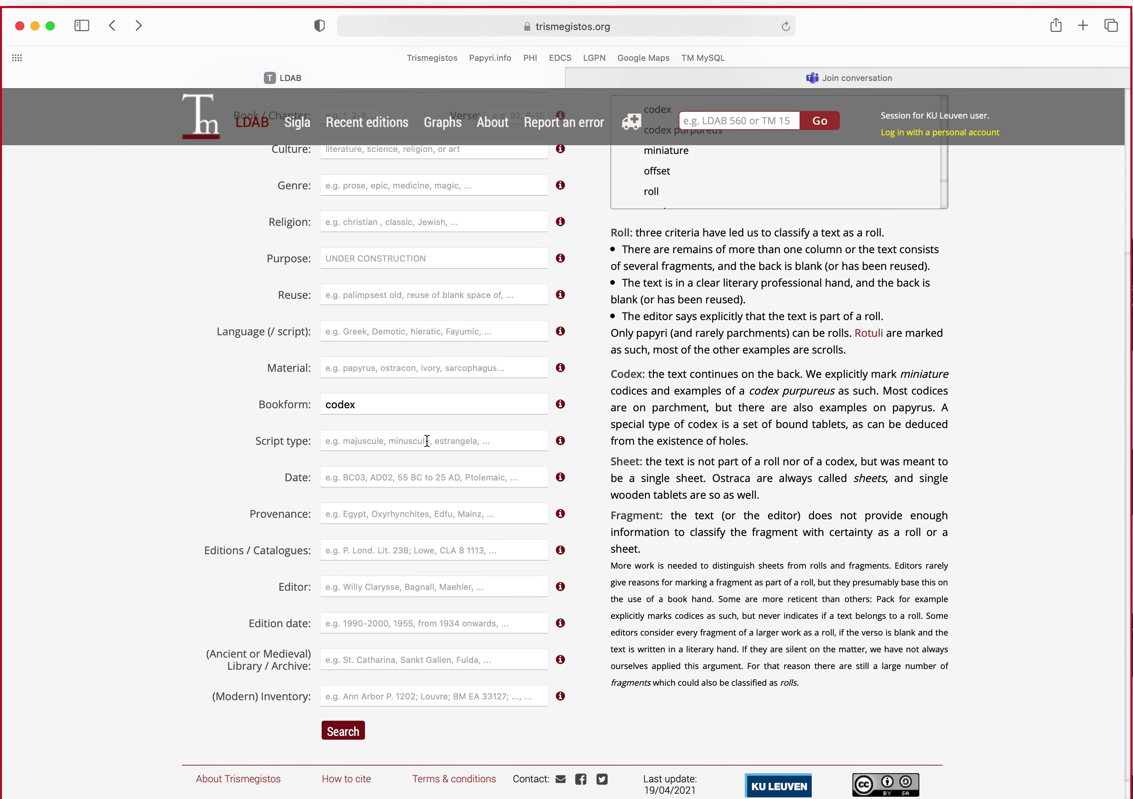
pyautogui.doubleClick(422, 405)
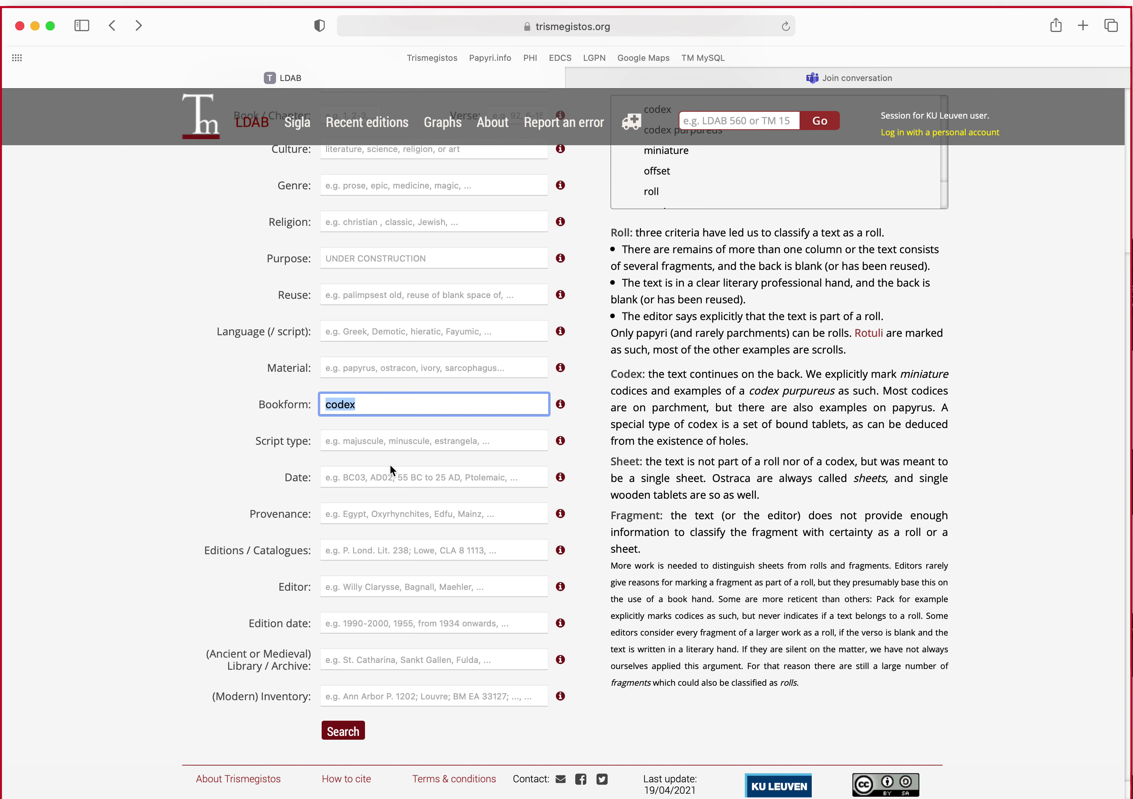
pyautogui.scroll(5, 391, 470)
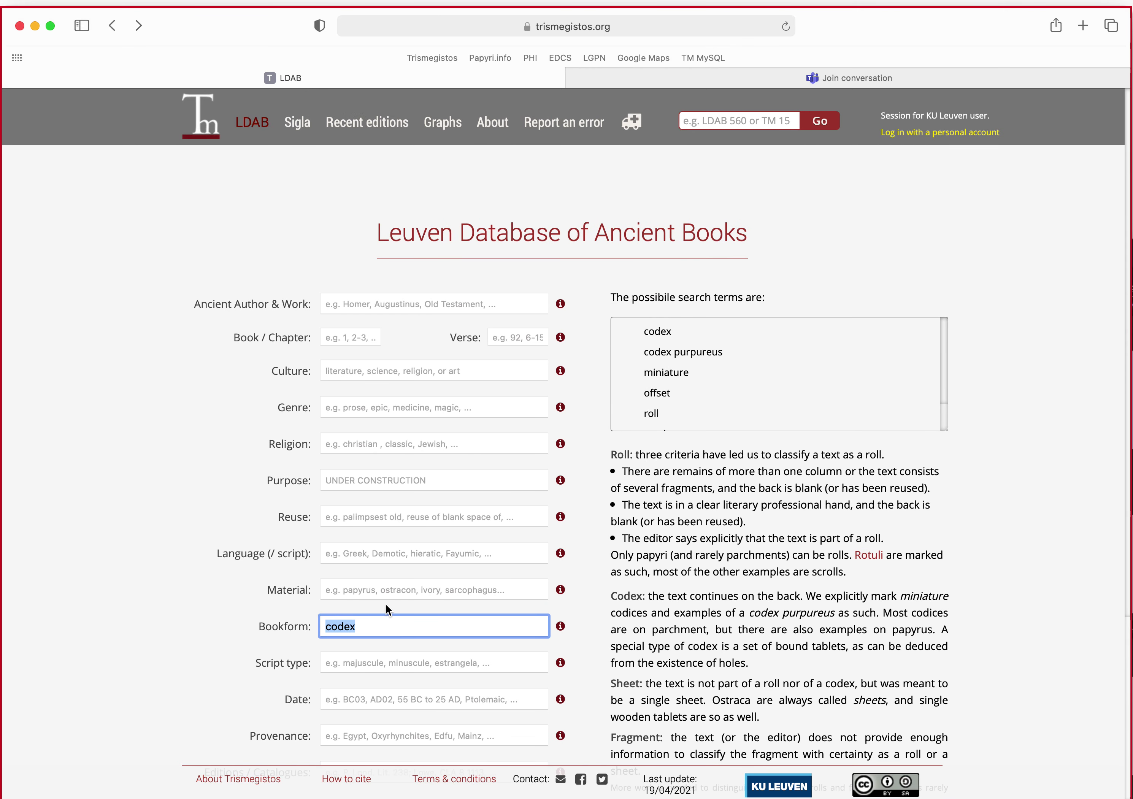
pyautogui.press('BackSpace')
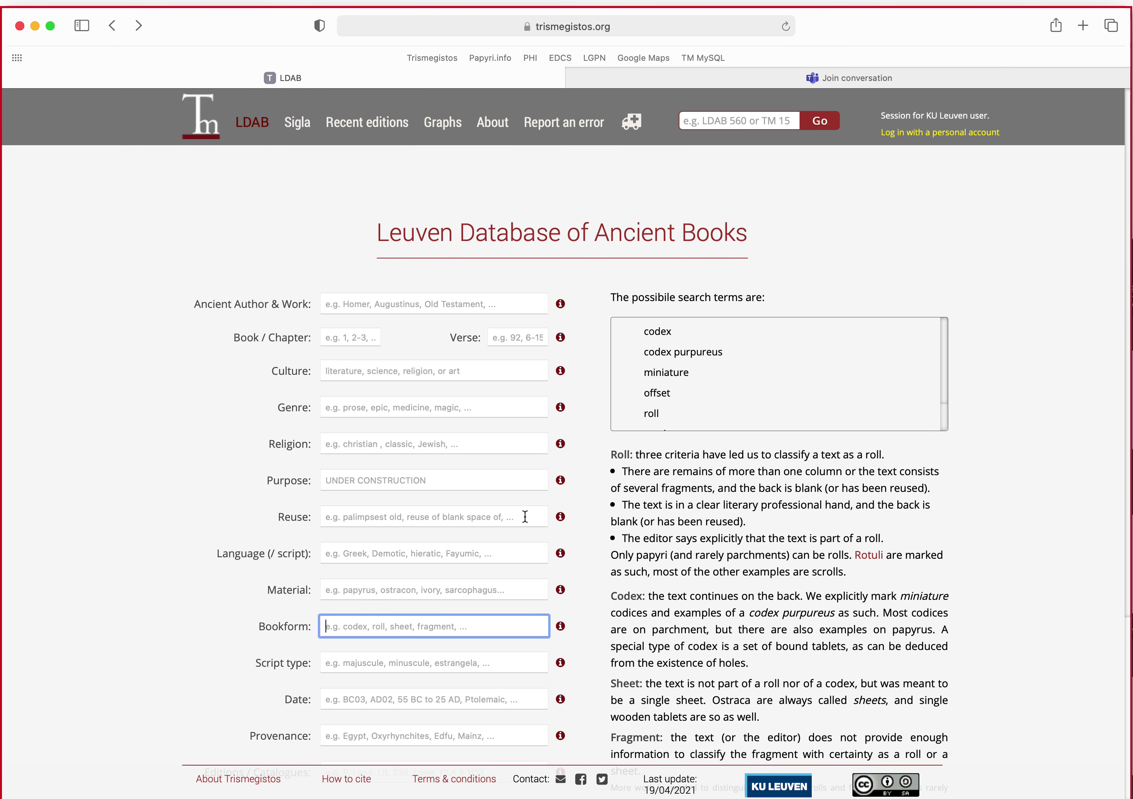
pyautogui.click(652, 415)
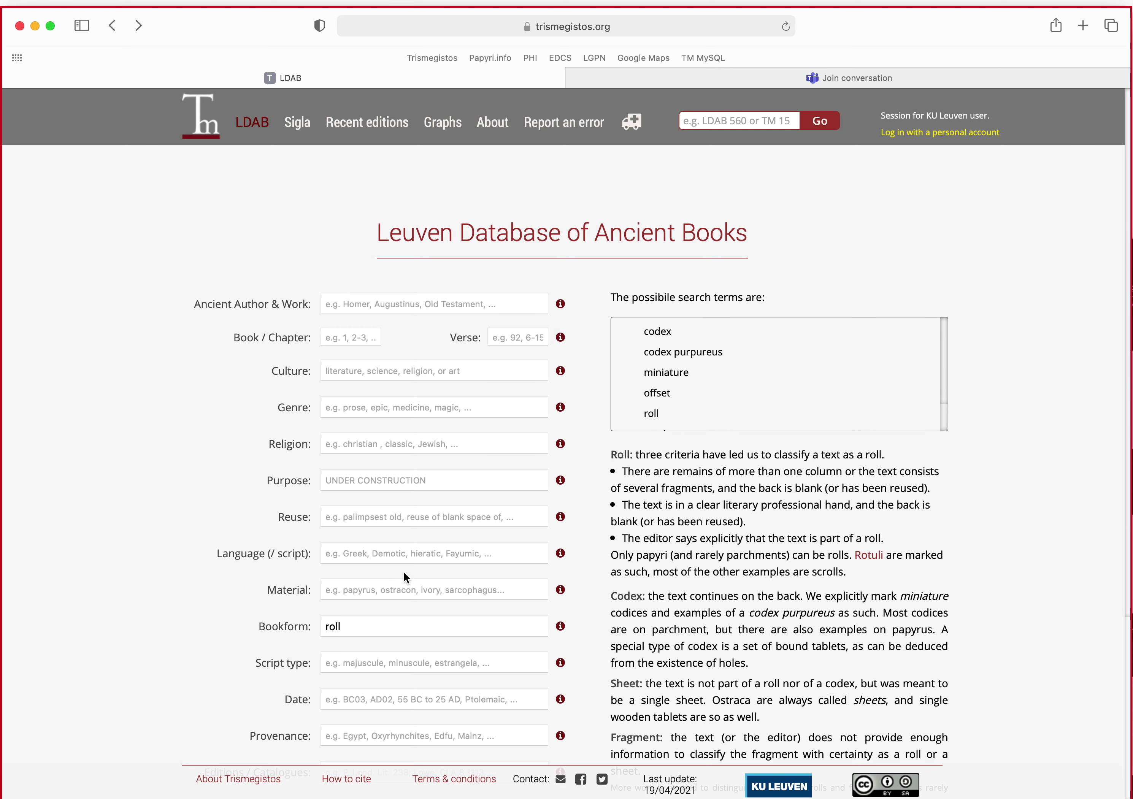
pyautogui.scroll(-5, 405, 577)
pyautogui.click(362, 705)
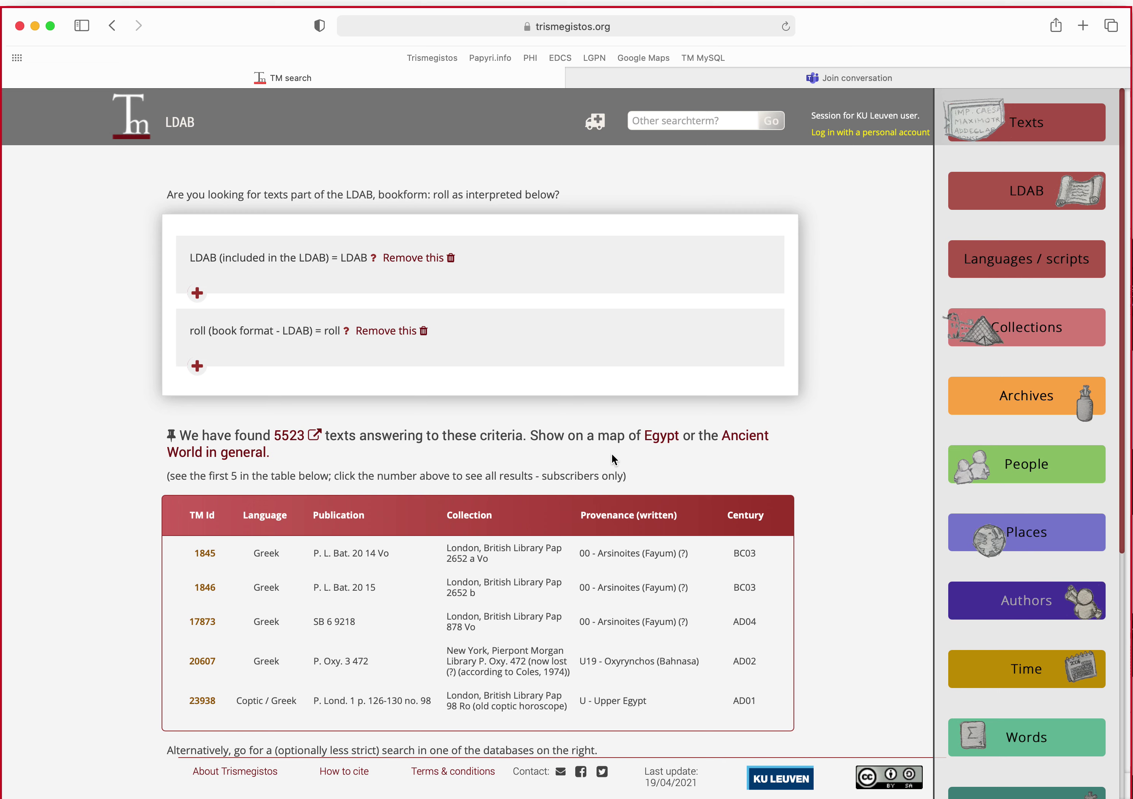
# Show the roll results on the map of Egypt as percentages and remove roll from the denominator criteria
pyautogui.click(661, 436)
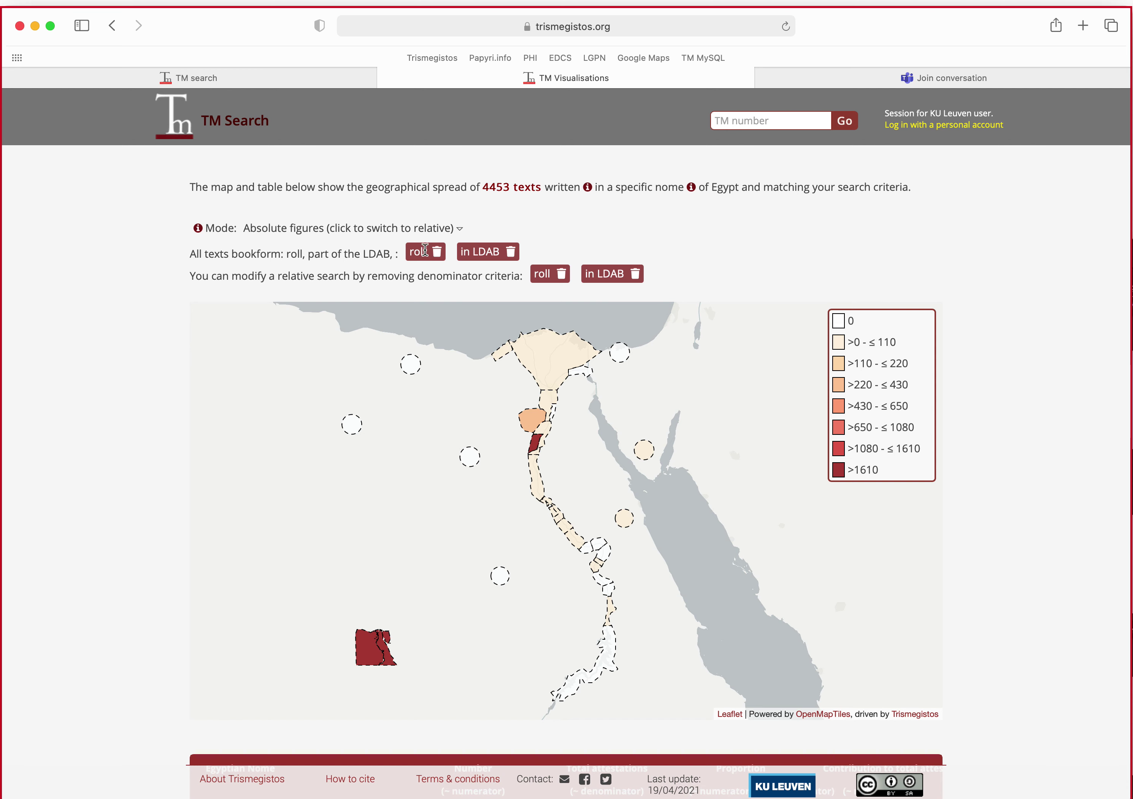
pyautogui.click(418, 227)
pyautogui.click(422, 244)
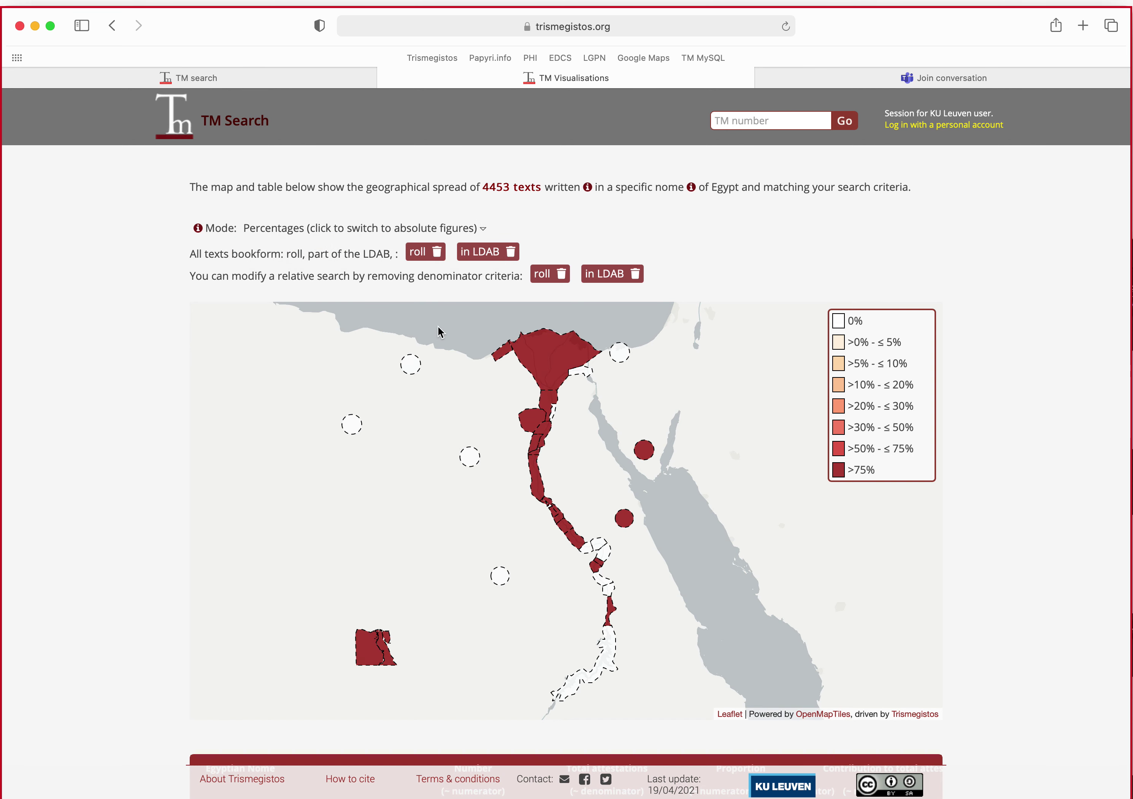
pyautogui.click(561, 274)
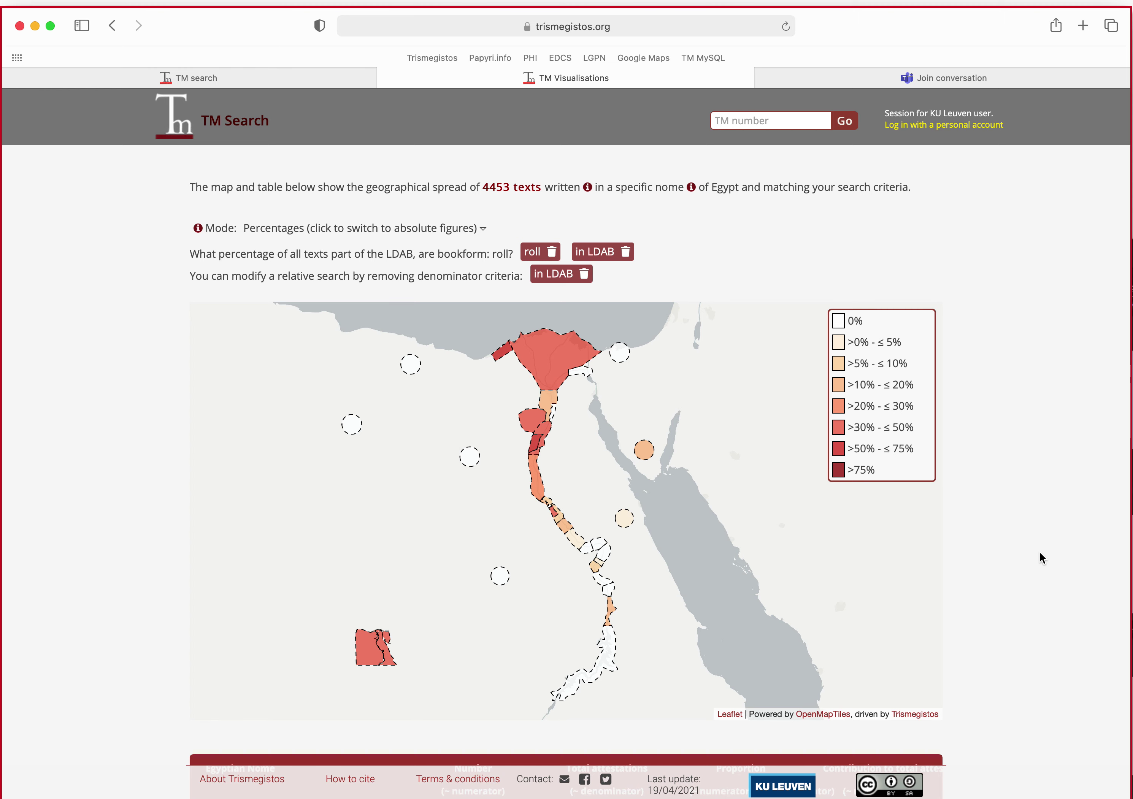
# Review the table of roll numbers and proportions per Egyptian nome below the map, then close the map
pyautogui.scroll(-10, 1036, 541)
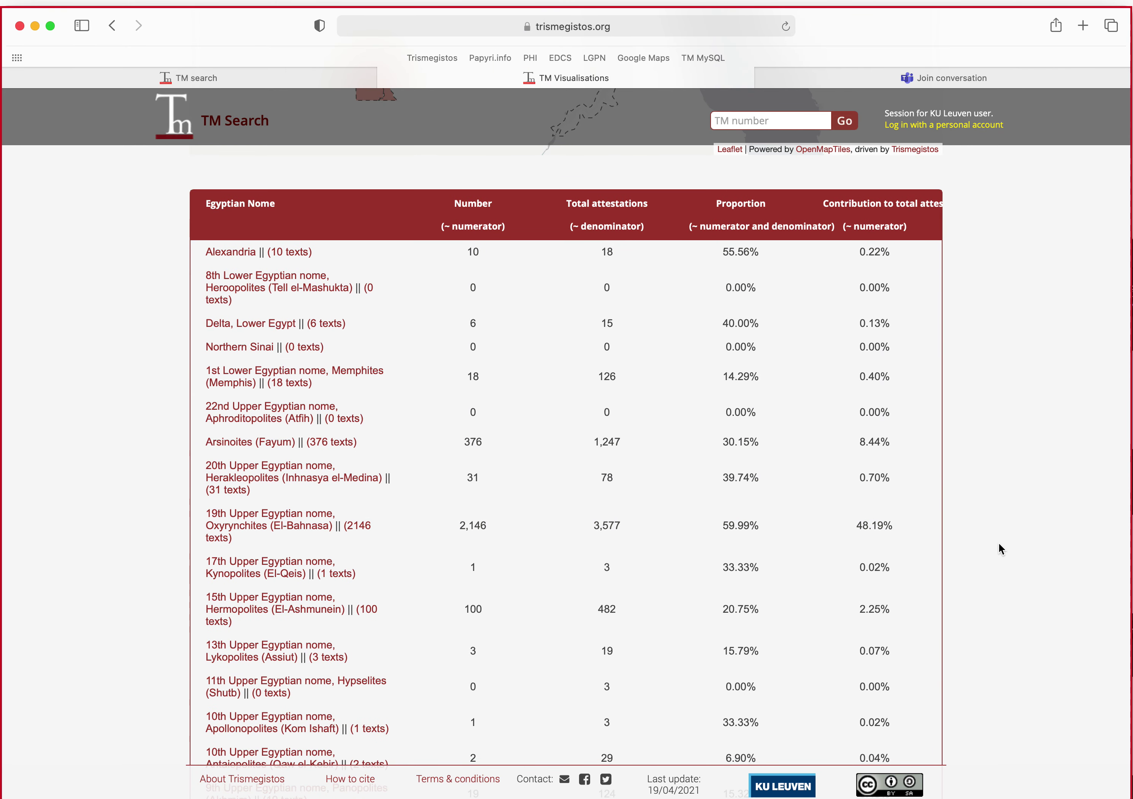
pyautogui.scroll(4, 983, 530)
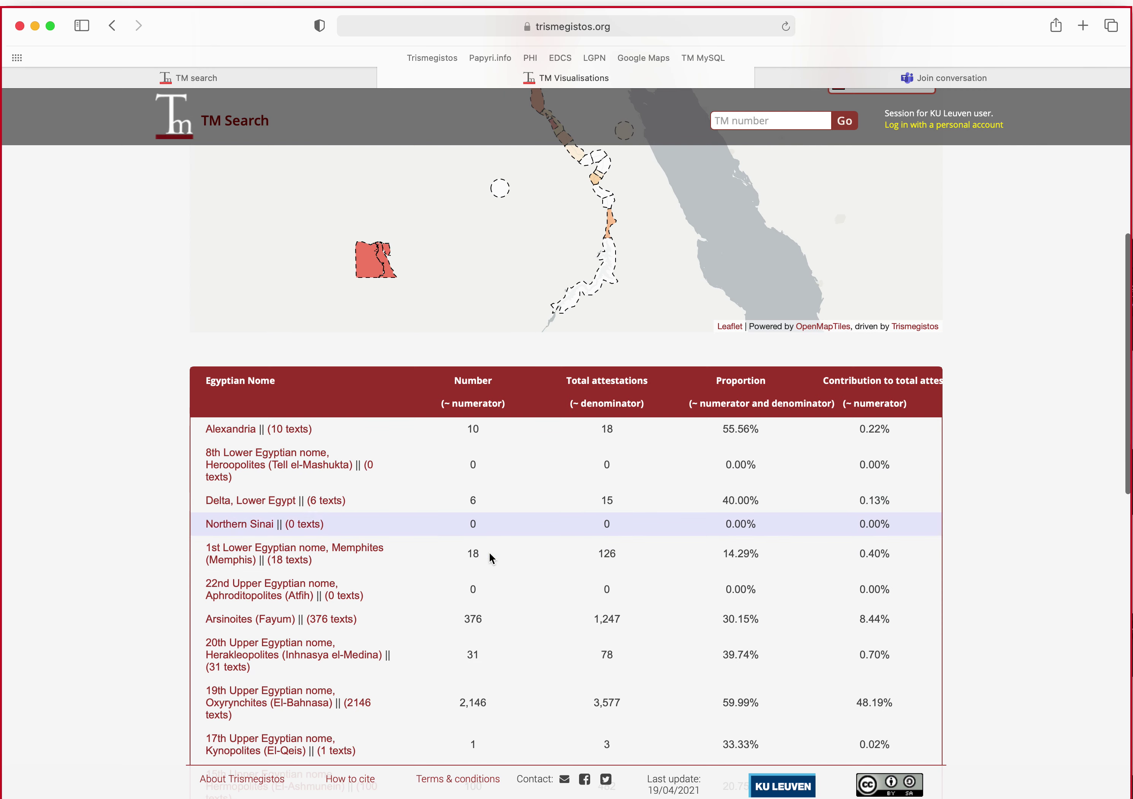
pyautogui.scroll(9, 980, 493)
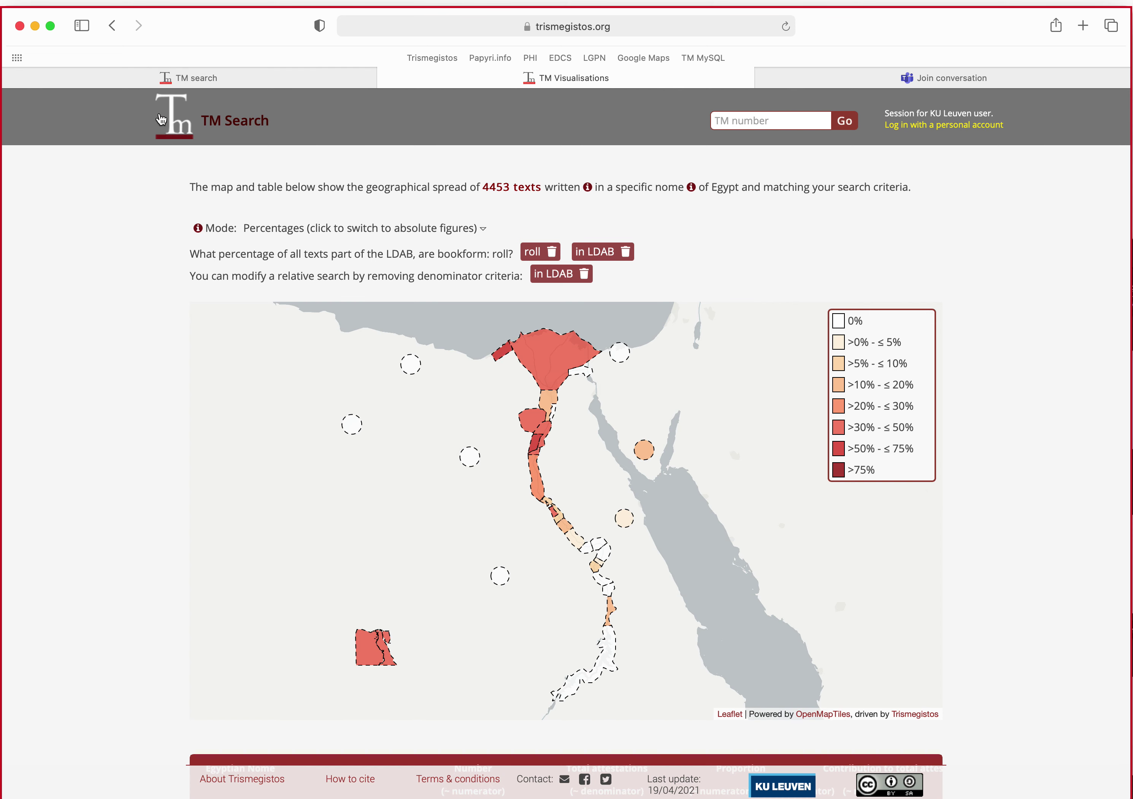
pyautogui.click(389, 79)
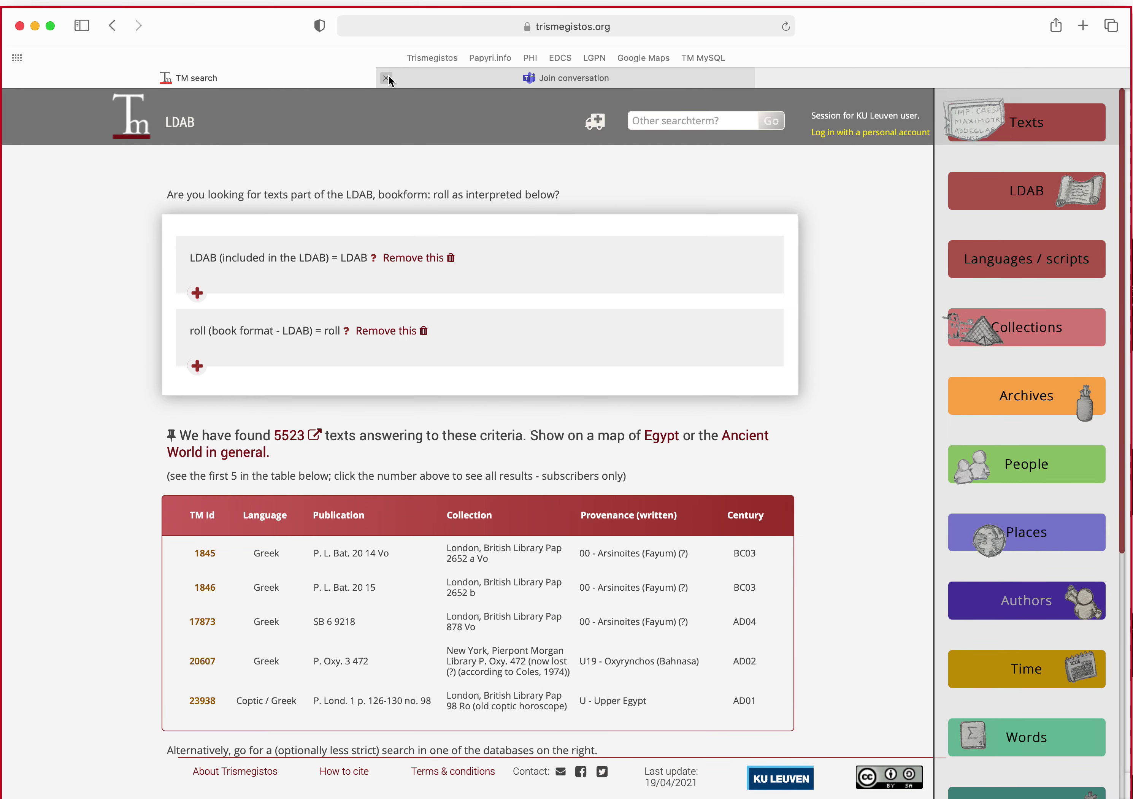
# Return to the Trismegistos home page and run a central search for miniature codex Manichean
pyautogui.click(181, 124)
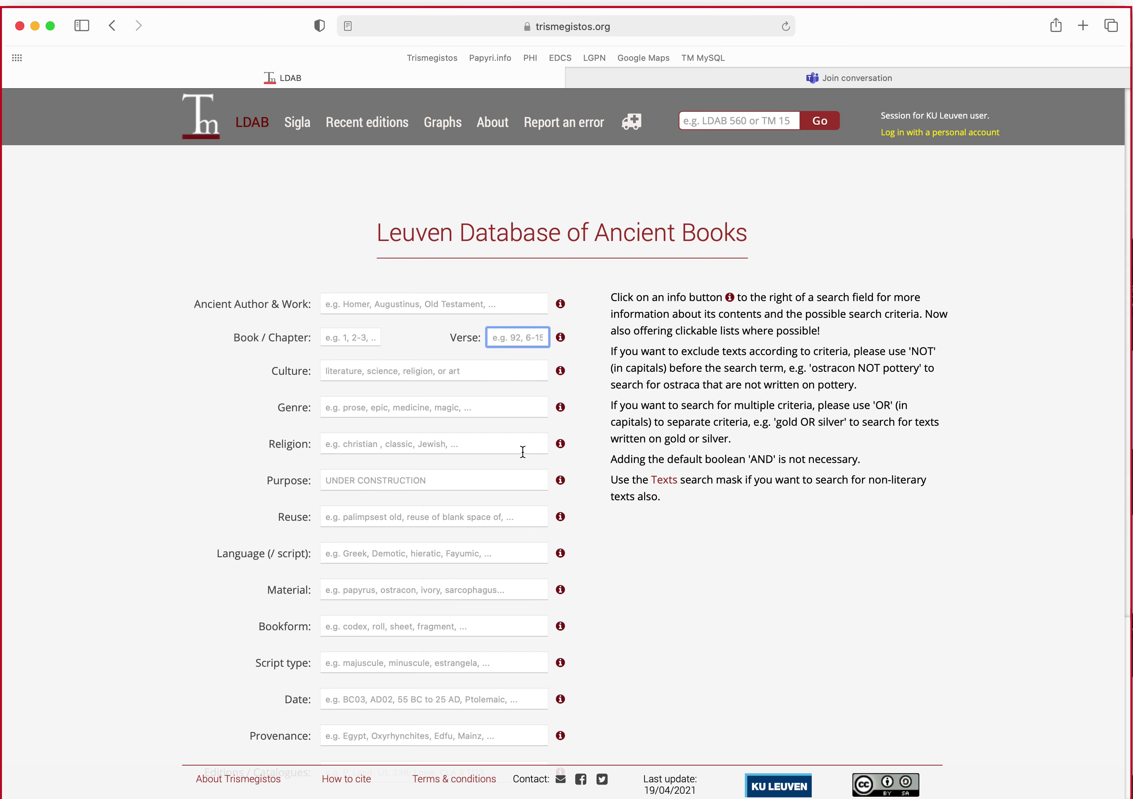
pyautogui.scroll(-3, 629, 480)
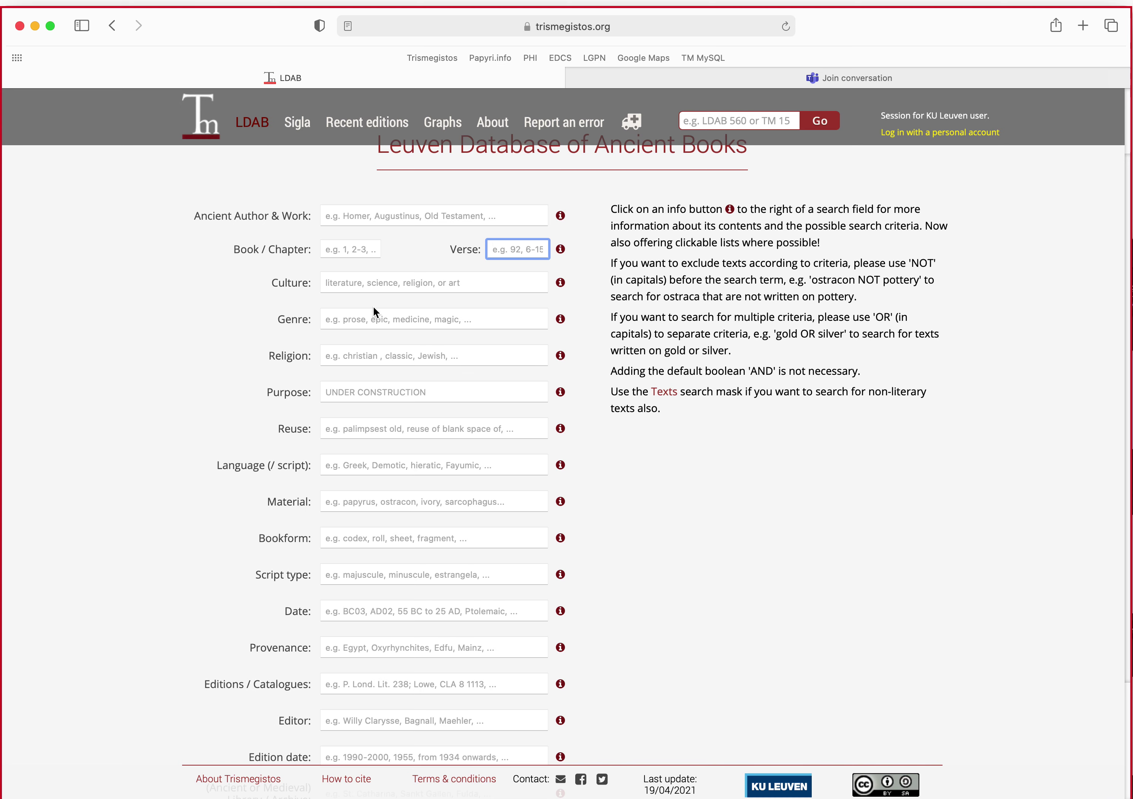
pyautogui.click(210, 132)
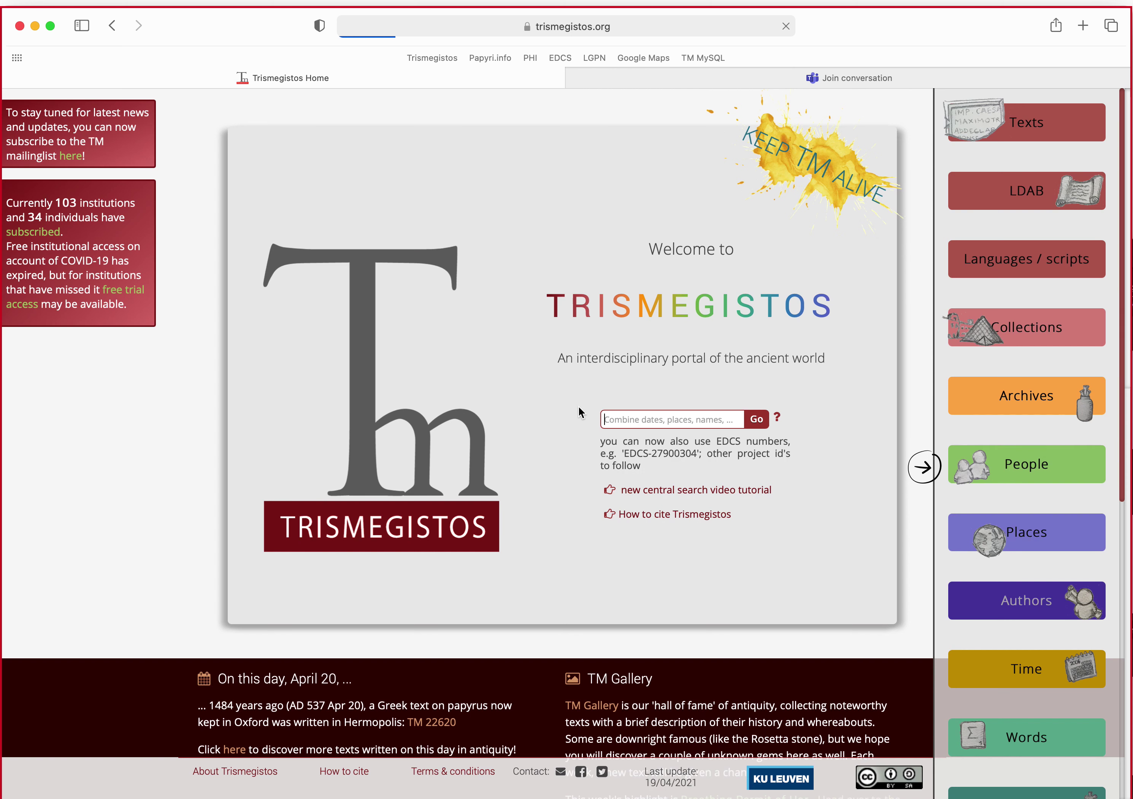
pyautogui.write('miniature ')
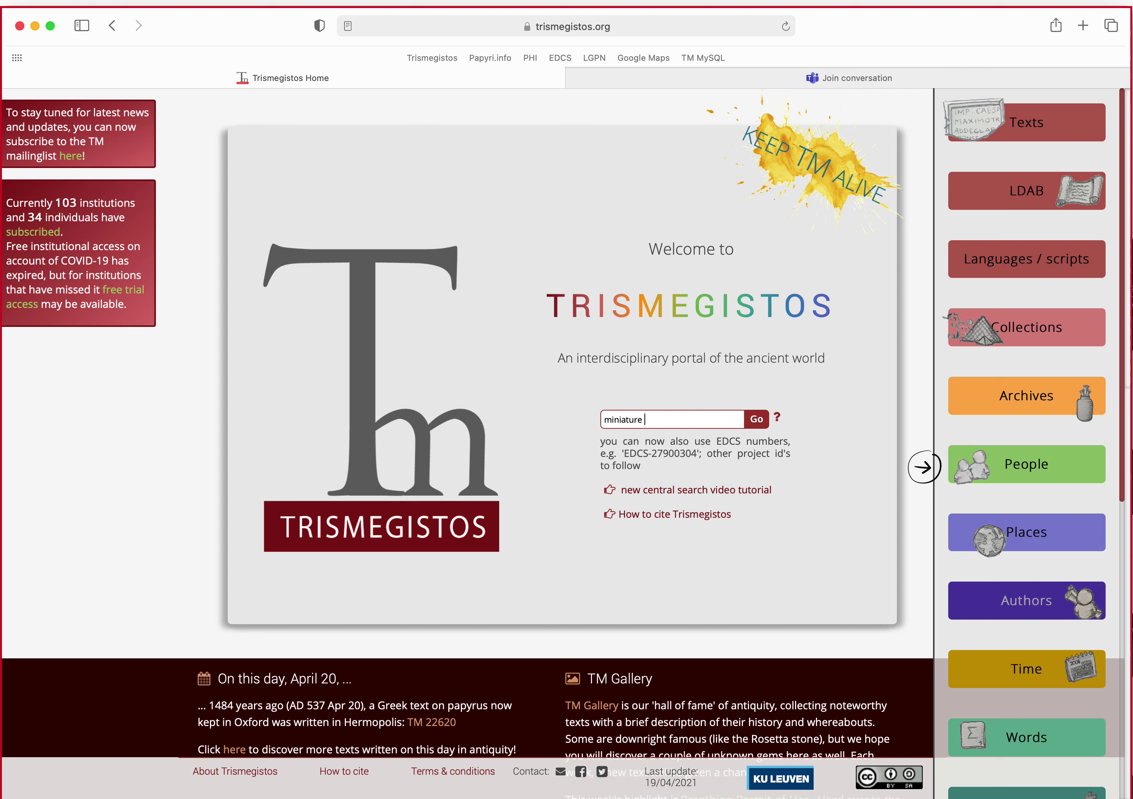
pyautogui.write('codex Maanichean')
pyautogui.press('Return')
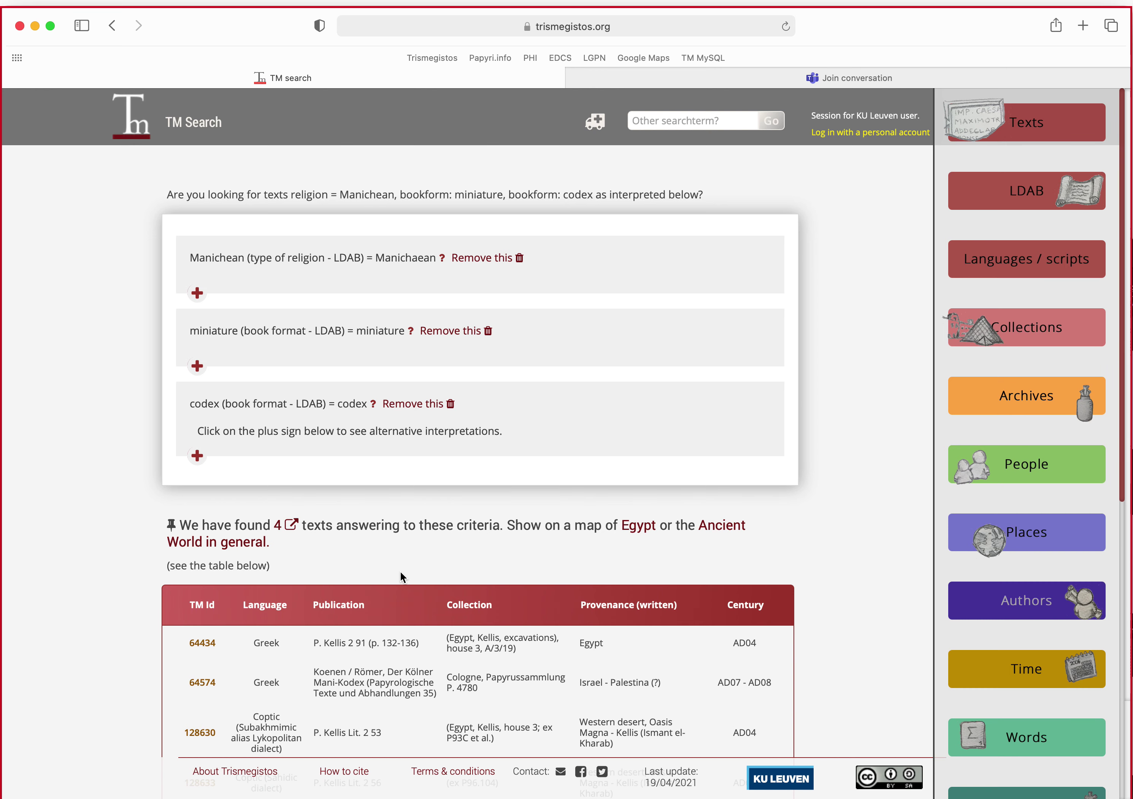
# Open the record TM 64574, the Cologne Mani-Codex, from the results and examine its image, metadata and publications
pyautogui.scroll(-3, 434, 538)
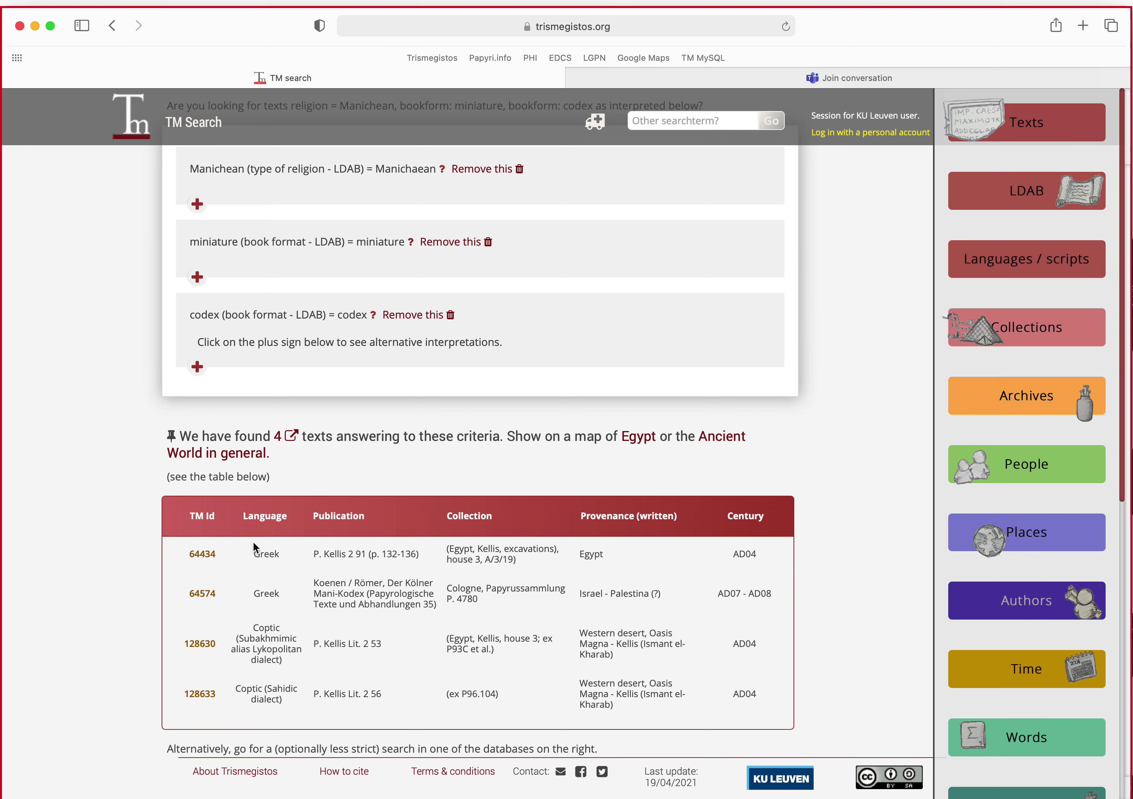
pyautogui.click(209, 594)
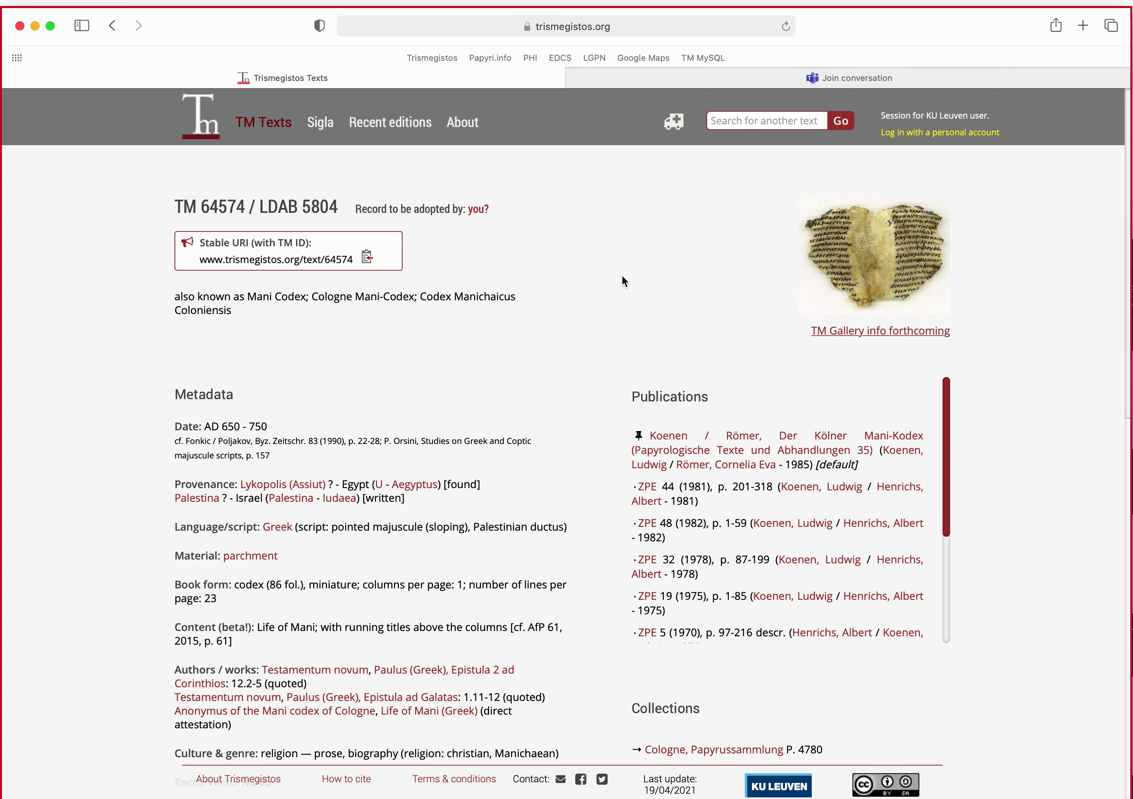
pyautogui.moveTo(828, 306)
pyautogui.scroll(-3, 552, 384)
pyautogui.scroll(3, 552, 391)
# Open the LDAB search form from the home page and choose Syriac from the suggested languages as the language criterion
pyautogui.click(210, 127)
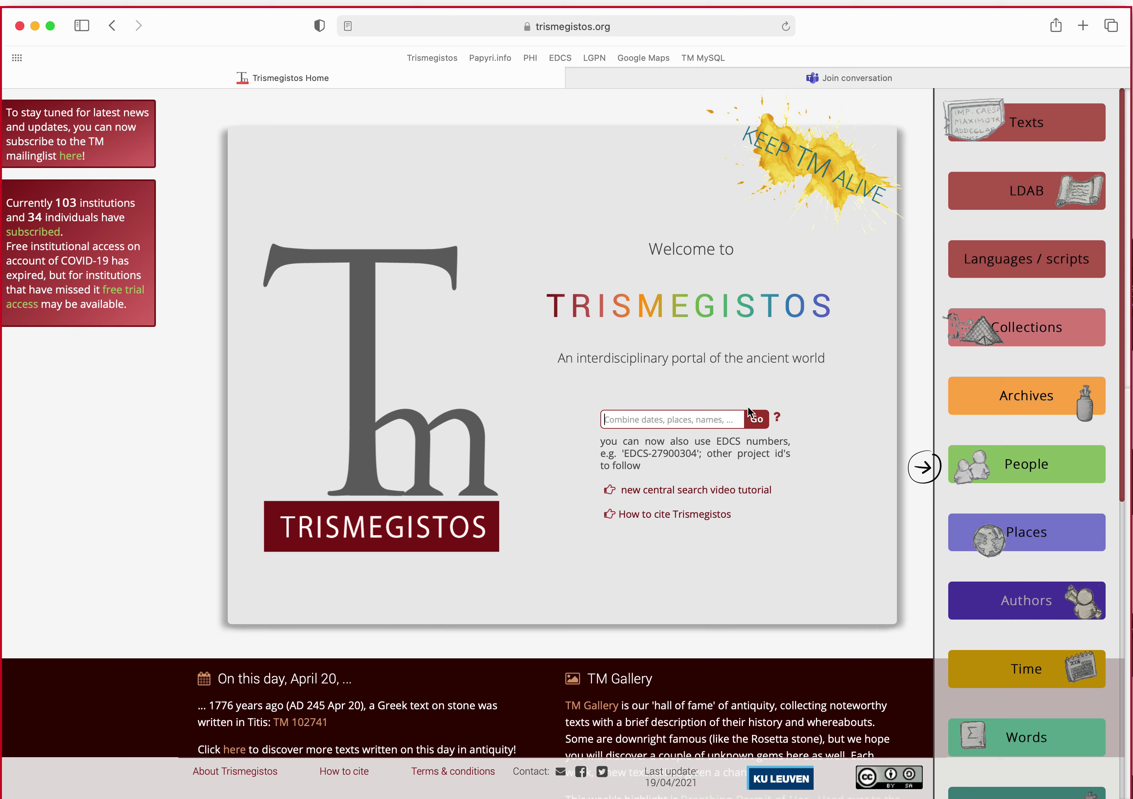
pyautogui.click(1030, 190)
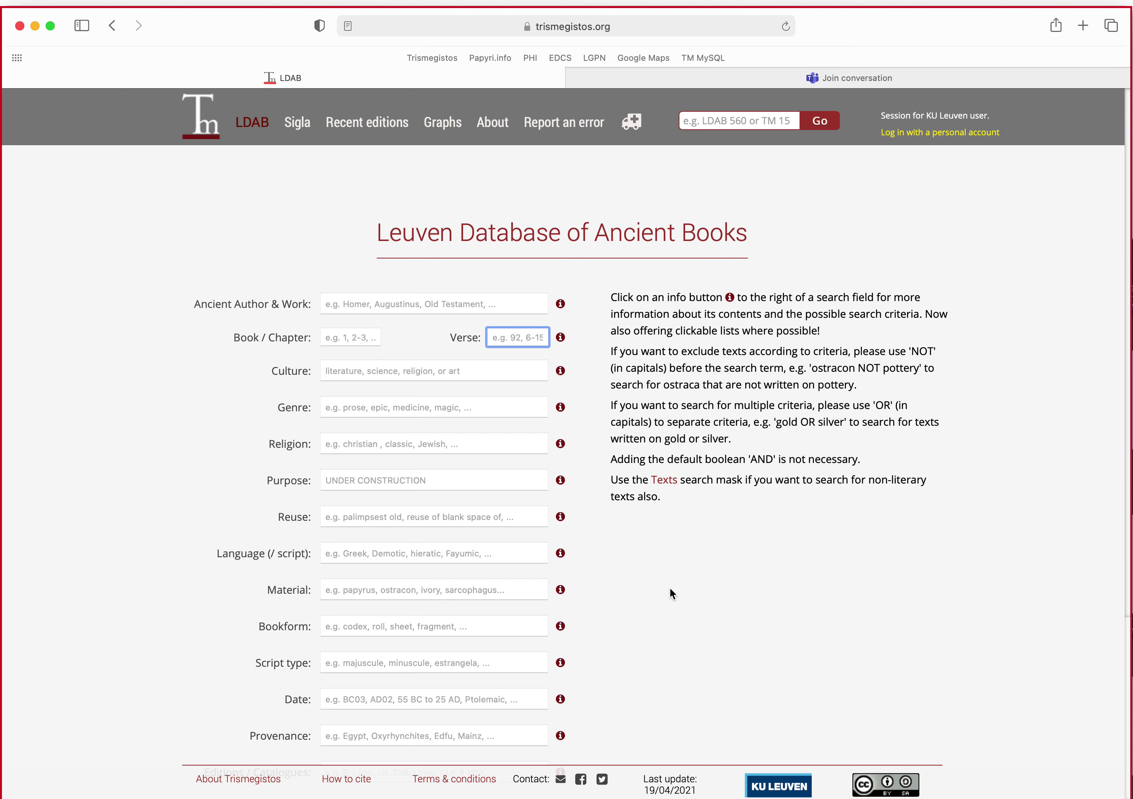
pyautogui.scroll(-4, 670, 588)
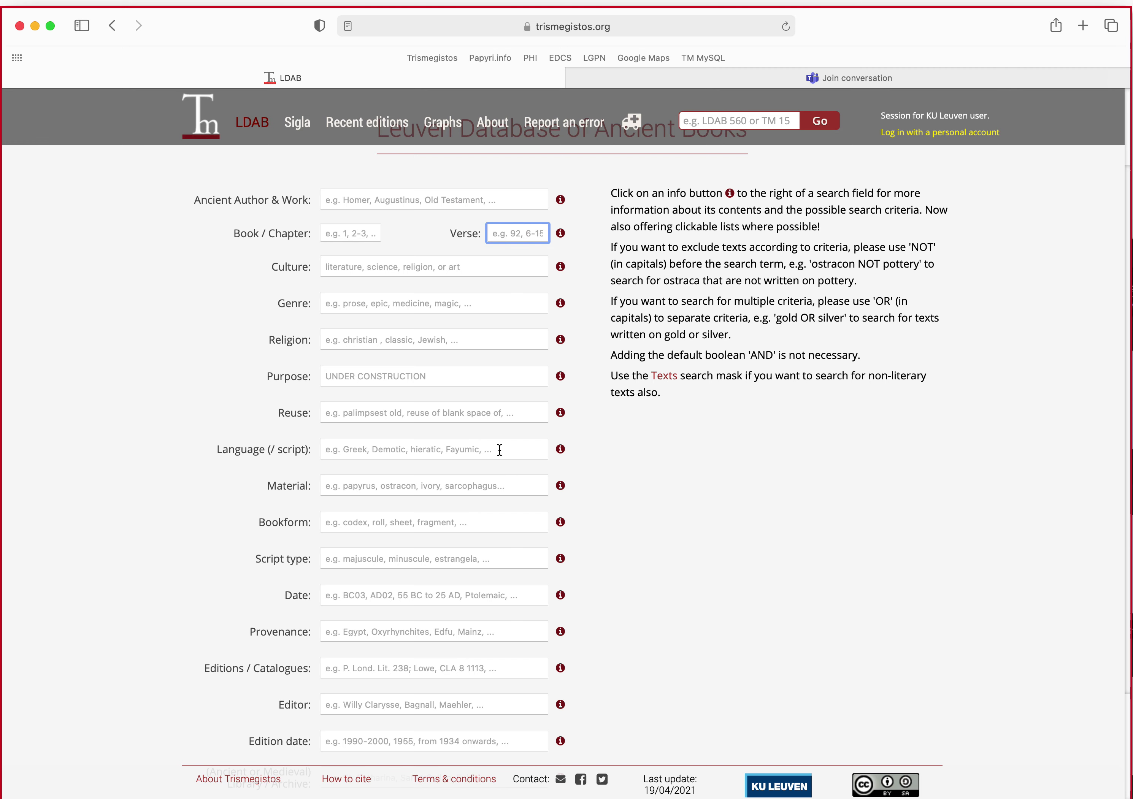
pyautogui.click(561, 449)
pyautogui.scroll(-15, 752, 532)
pyautogui.scroll(-20, 752, 532)
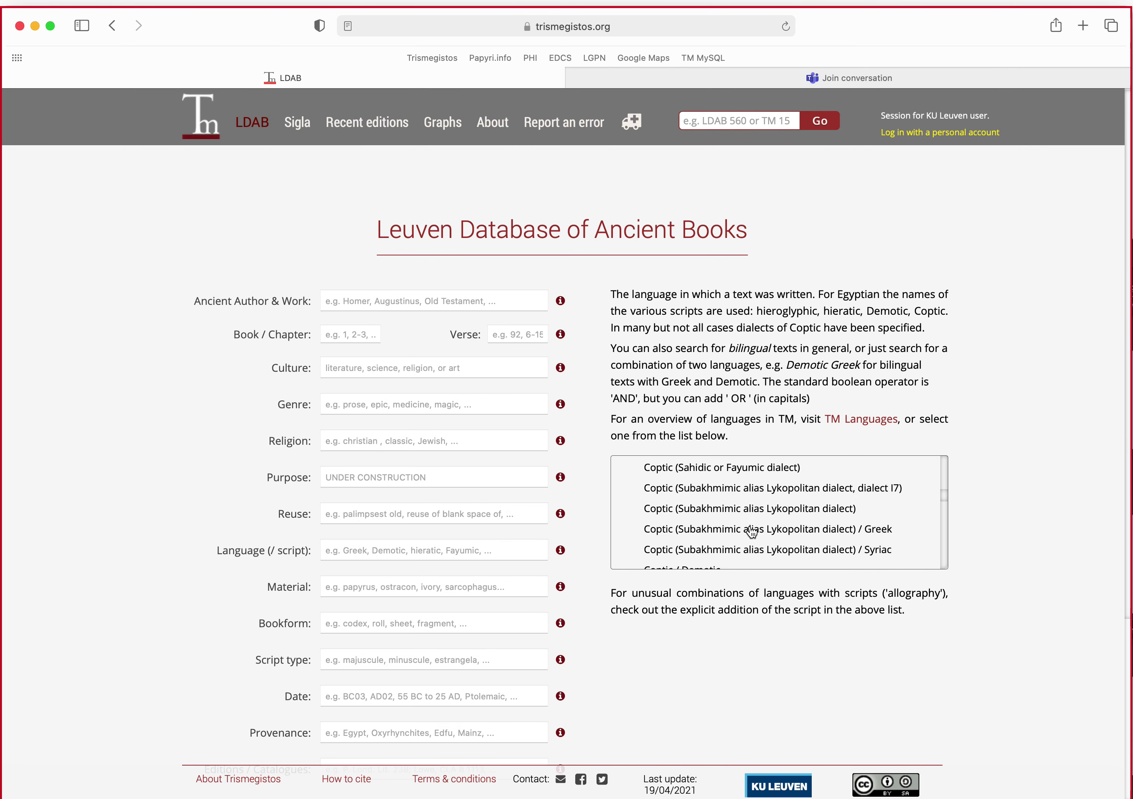
pyautogui.scroll(-20, 752, 532)
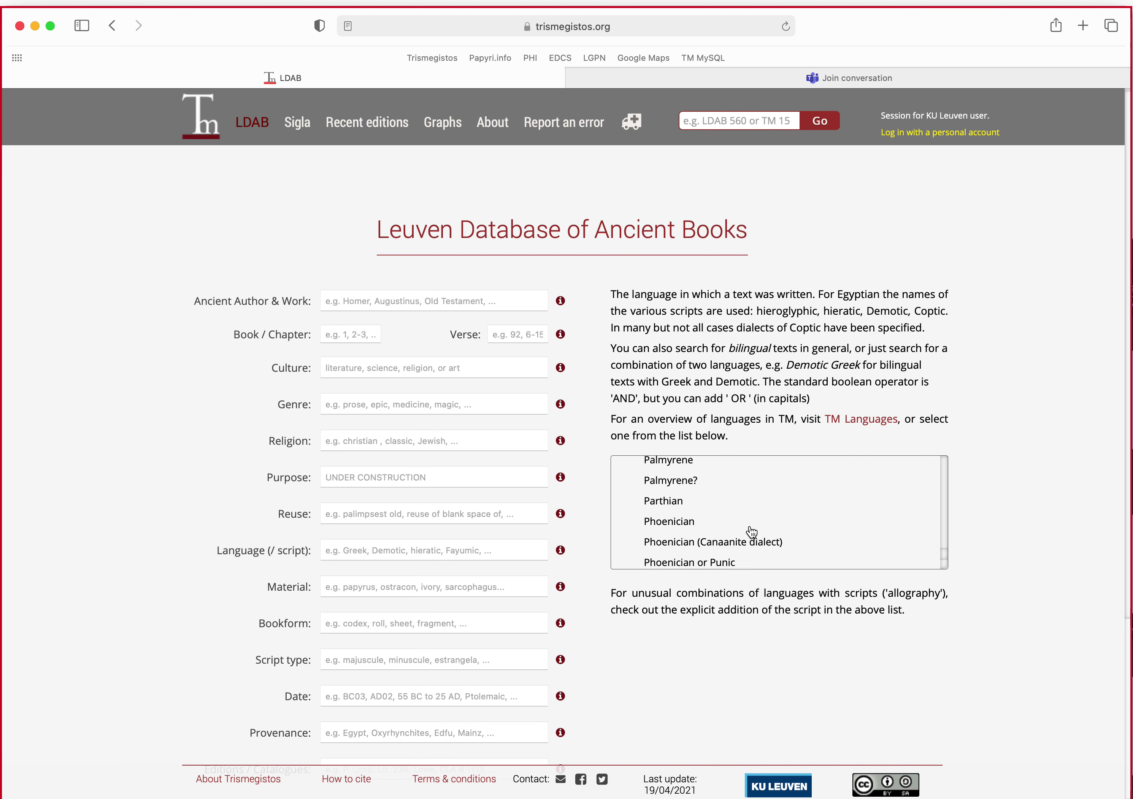
pyautogui.scroll(3, 755, 529)
pyautogui.scroll(-8, 752, 527)
pyautogui.click(654, 516)
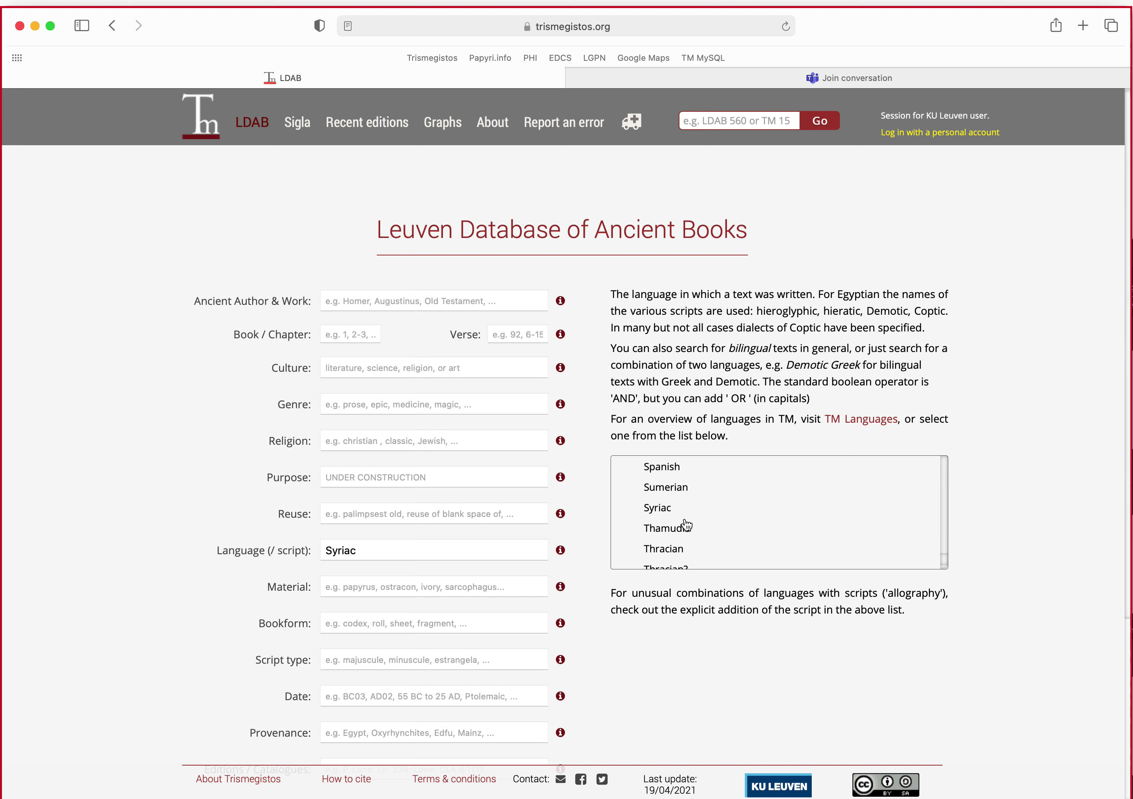
# Consult the help on permitted date expressions and enter AD04 as the date criterion
pyautogui.scroll(-8, 249, 651)
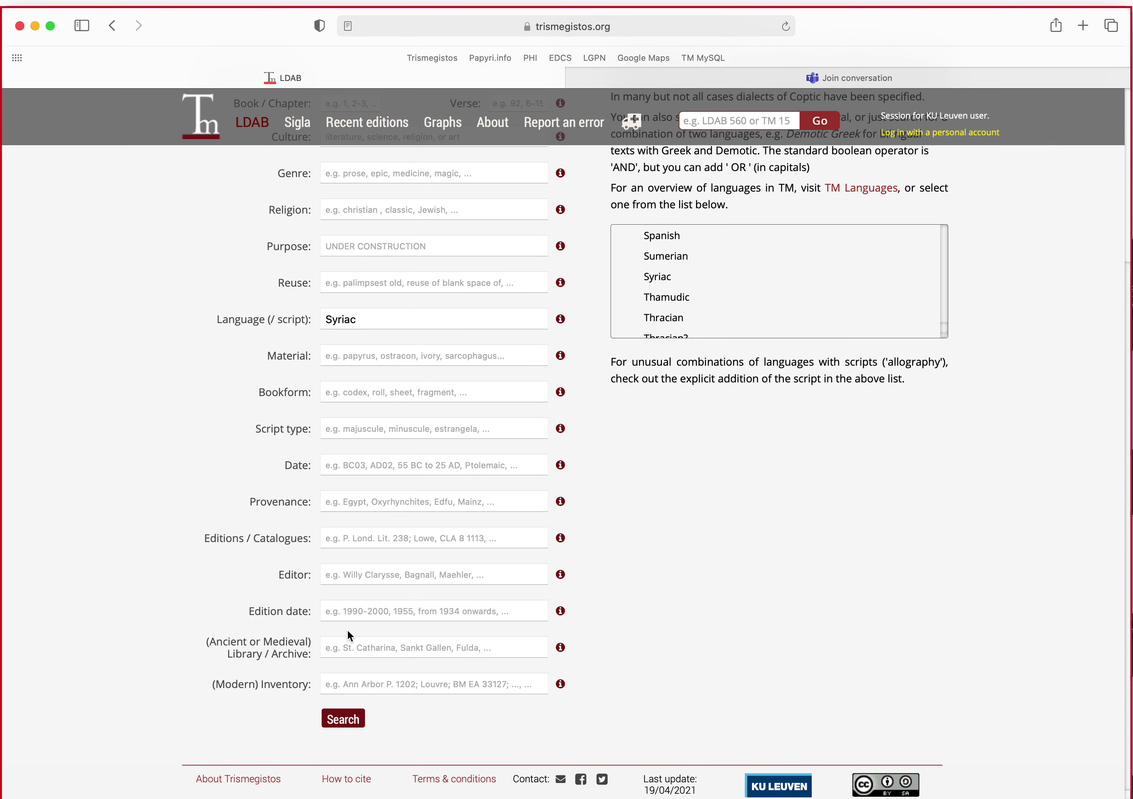
pyautogui.click(560, 466)
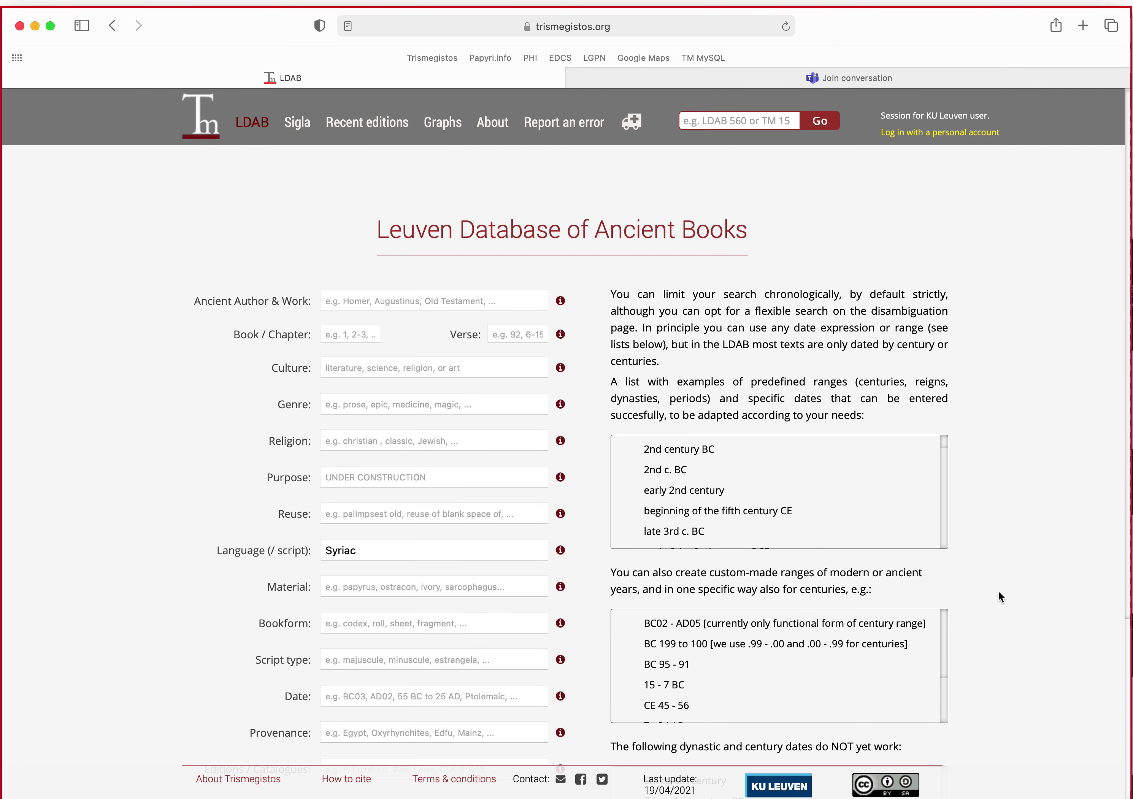
pyautogui.scroll(-3, 906, 597)
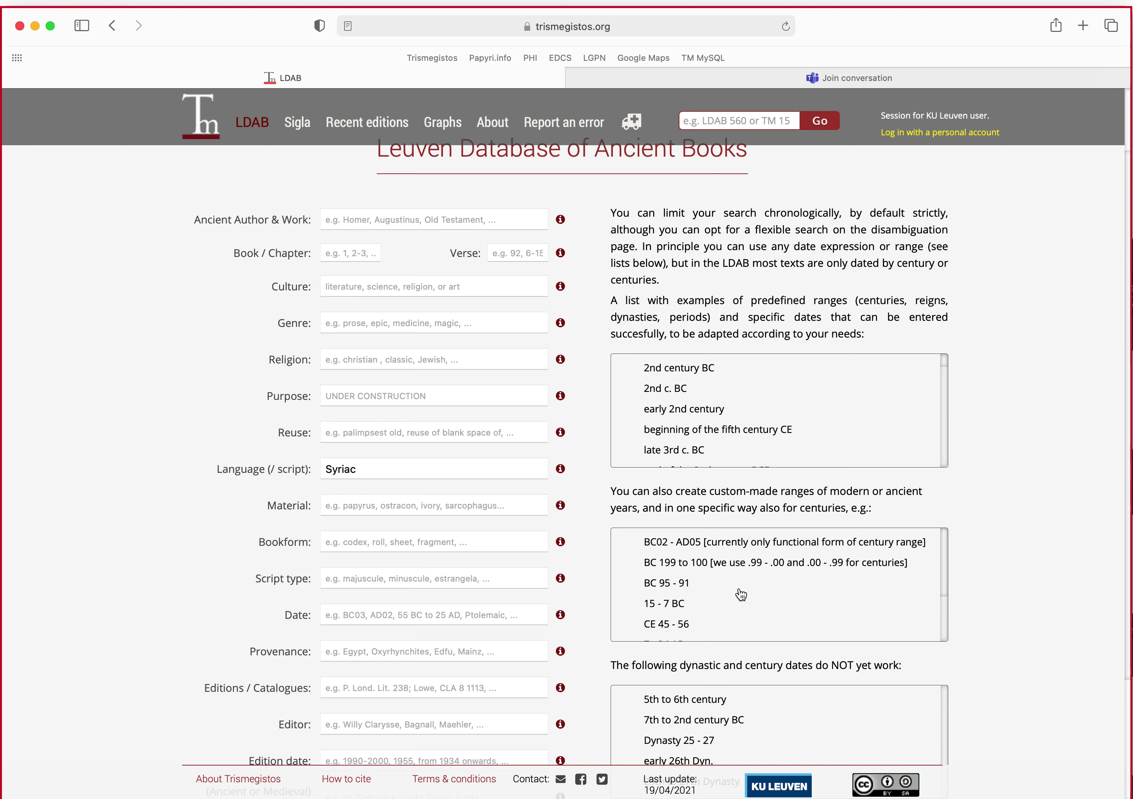
pyautogui.scroll(-3, 743, 594)
pyautogui.scroll(3, 742, 594)
pyautogui.click(372, 619)
pyautogui.write('AD04')
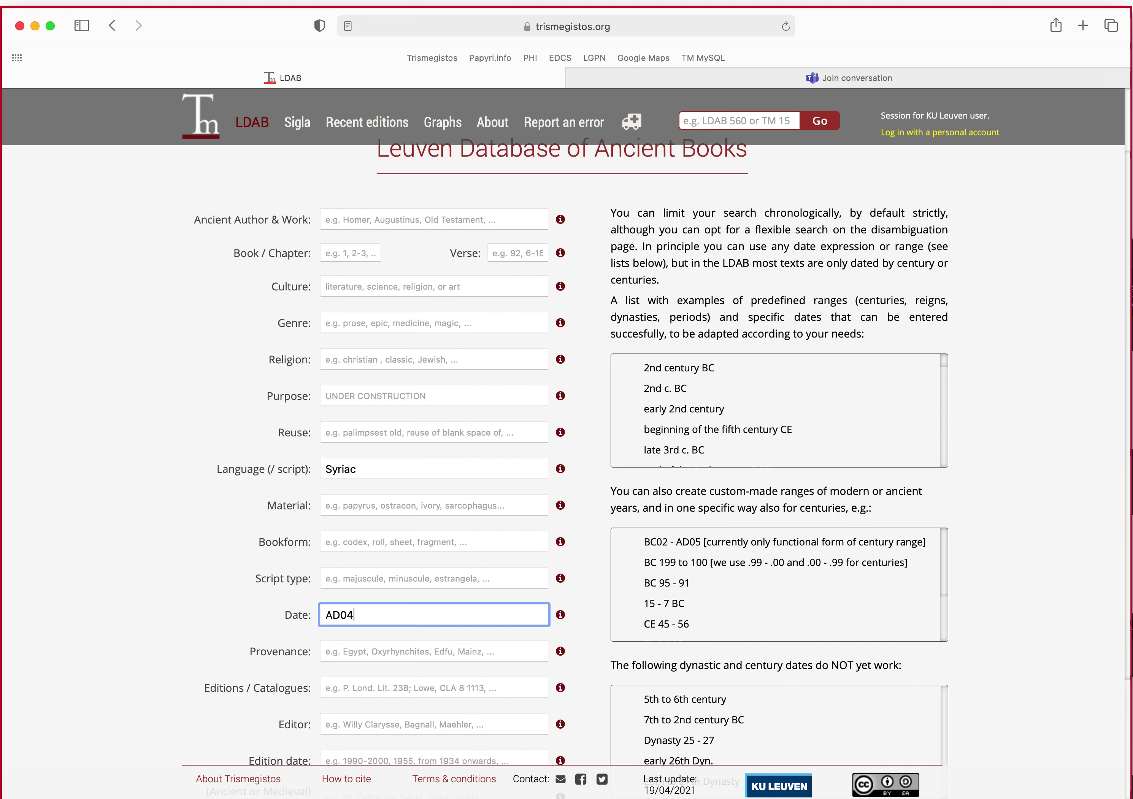
# Extend the date criterion to AD04-AD07, choose palimpsest from the reuse terms, and run the LDAB search
pyautogui.write('-AD07')
pyautogui.click(561, 433)
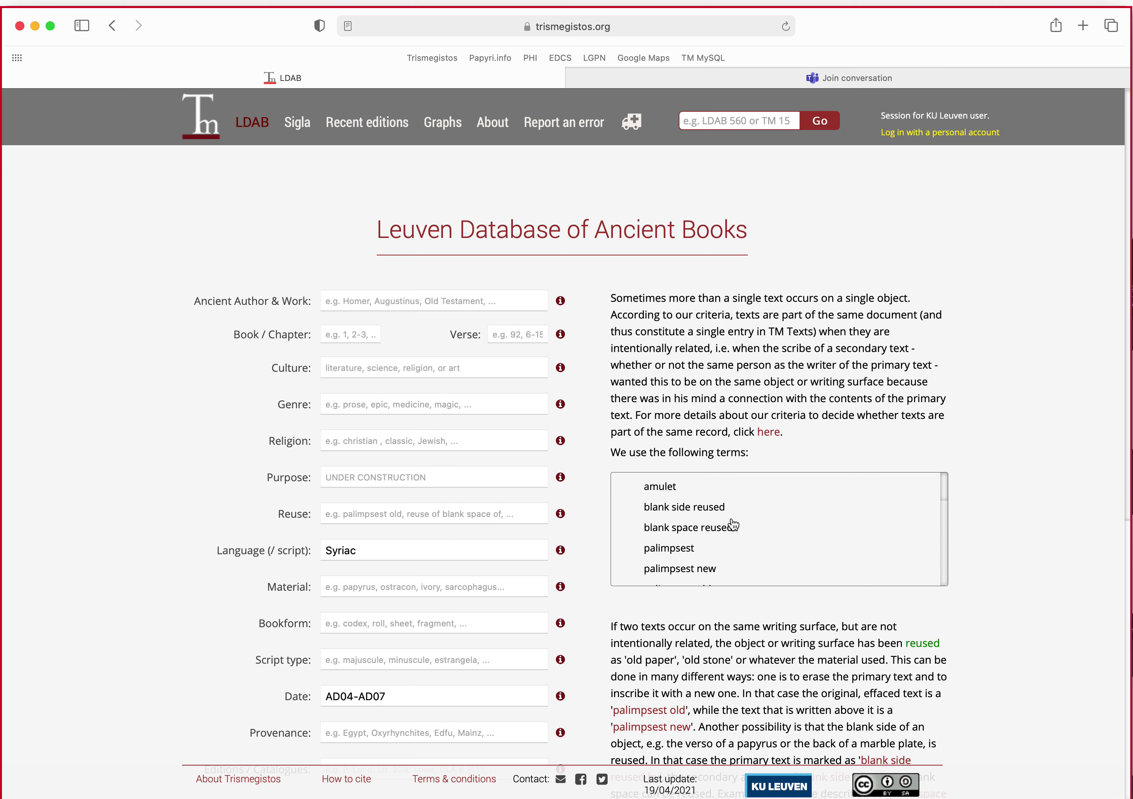
pyautogui.click(679, 551)
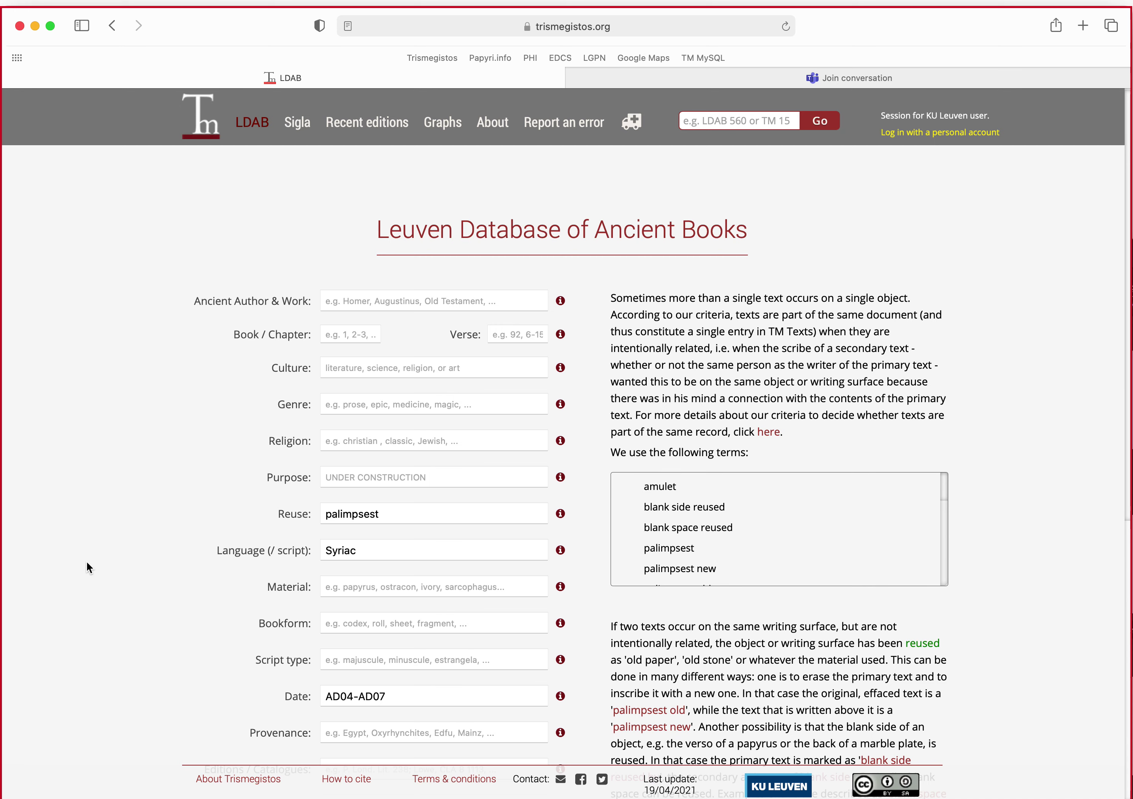
pyautogui.scroll(-10, 140, 534)
pyautogui.click(338, 487)
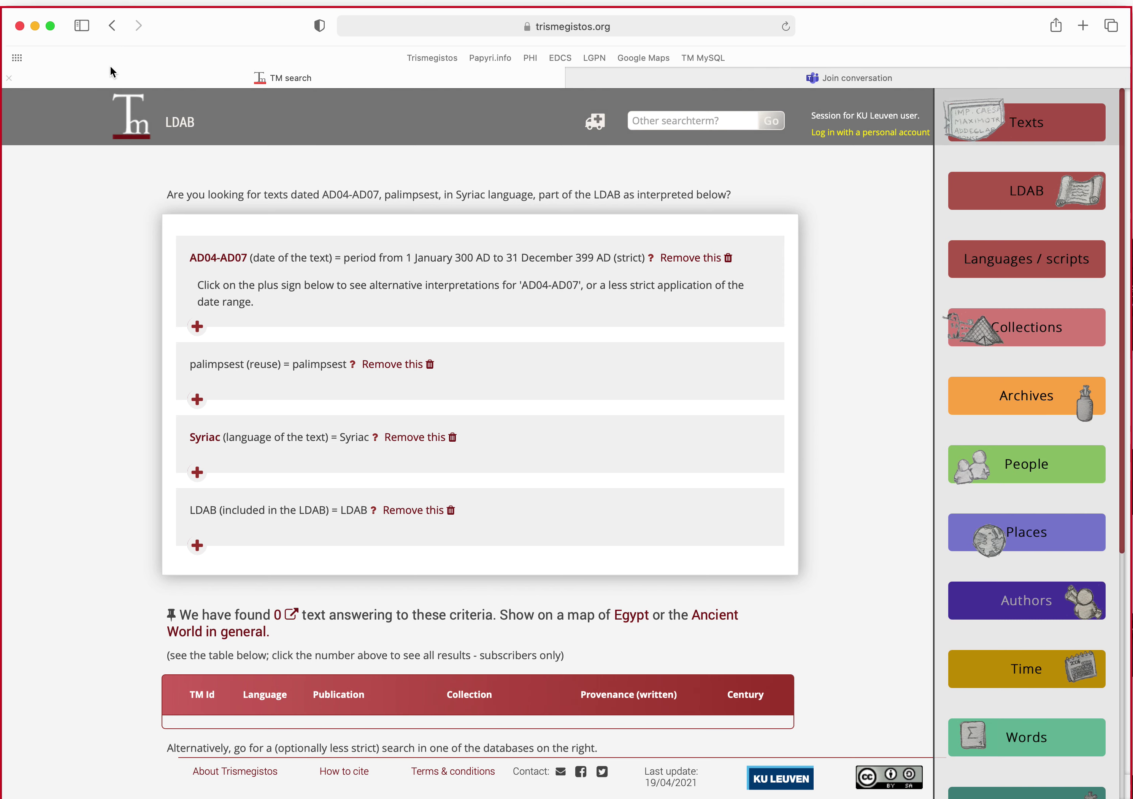
# Return to the search form, correct the date range to AD04 - AD07 with spaces around the hyphen, and rerun the search
pyautogui.click(112, 25)
pyautogui.click(355, 233)
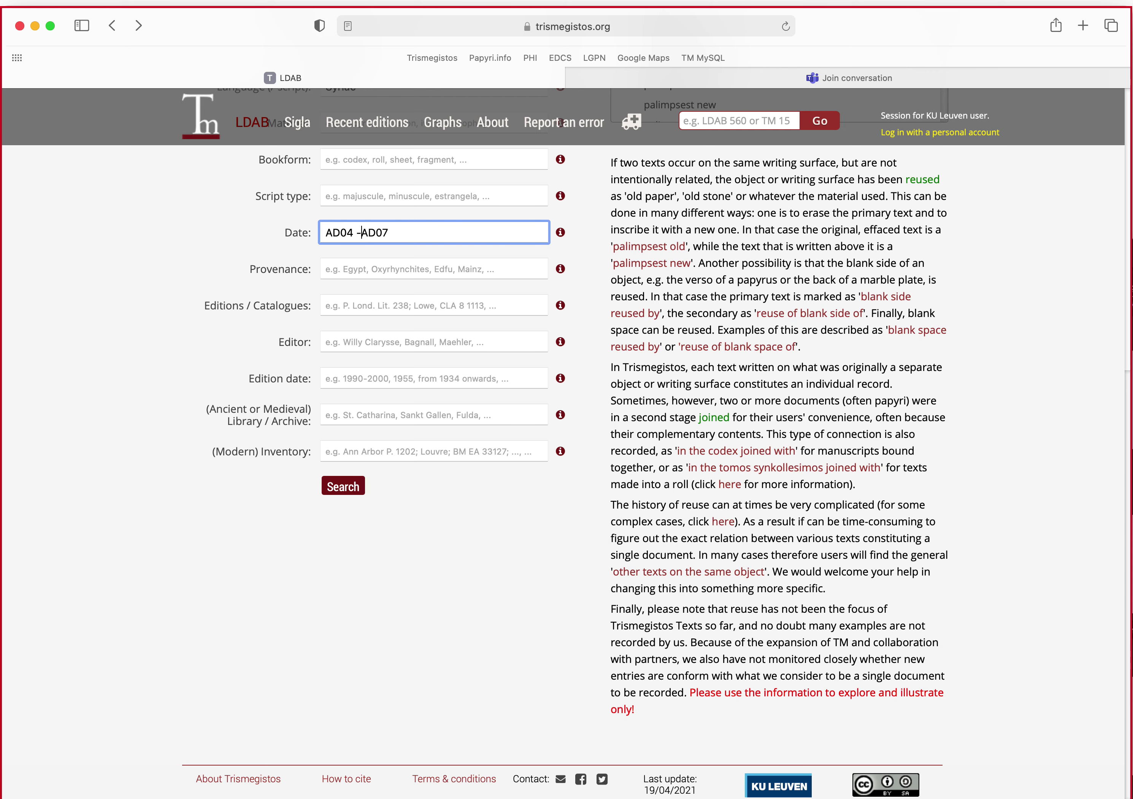
pyautogui.click(343, 487)
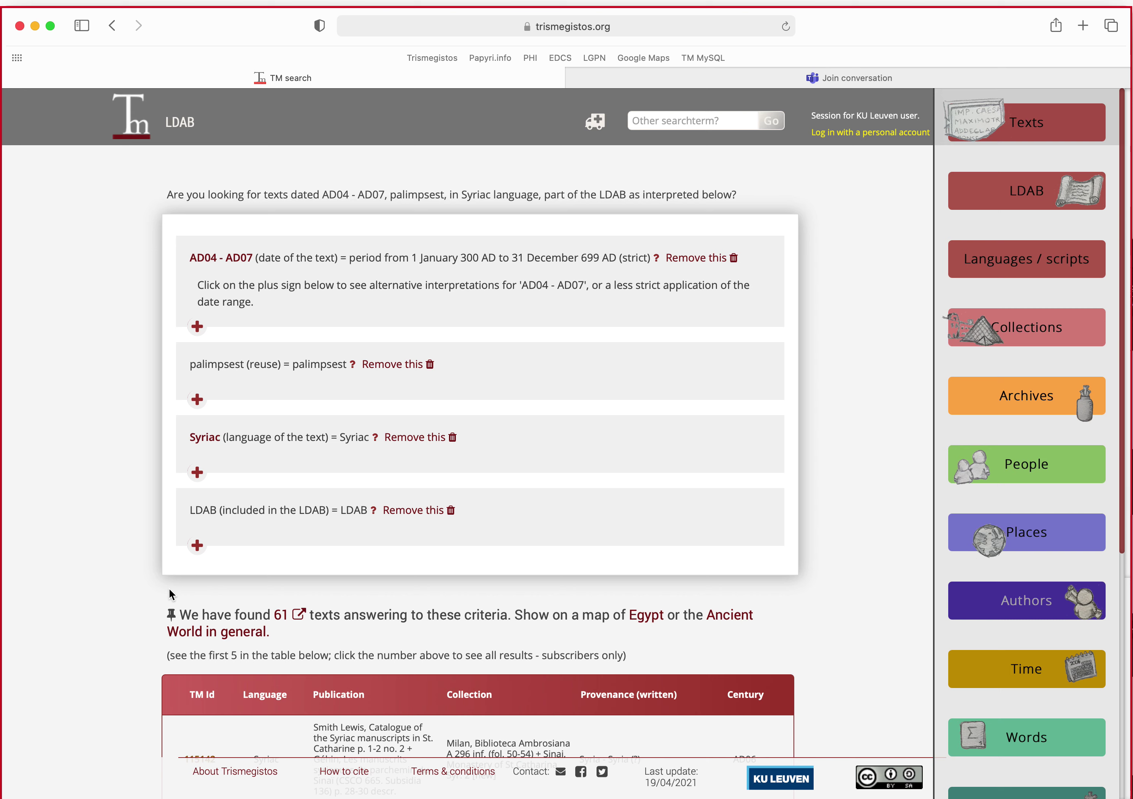
# Open the full list of matching Syriac palimpsests and examine its charts, chronological overview and results table
pyautogui.click(282, 619)
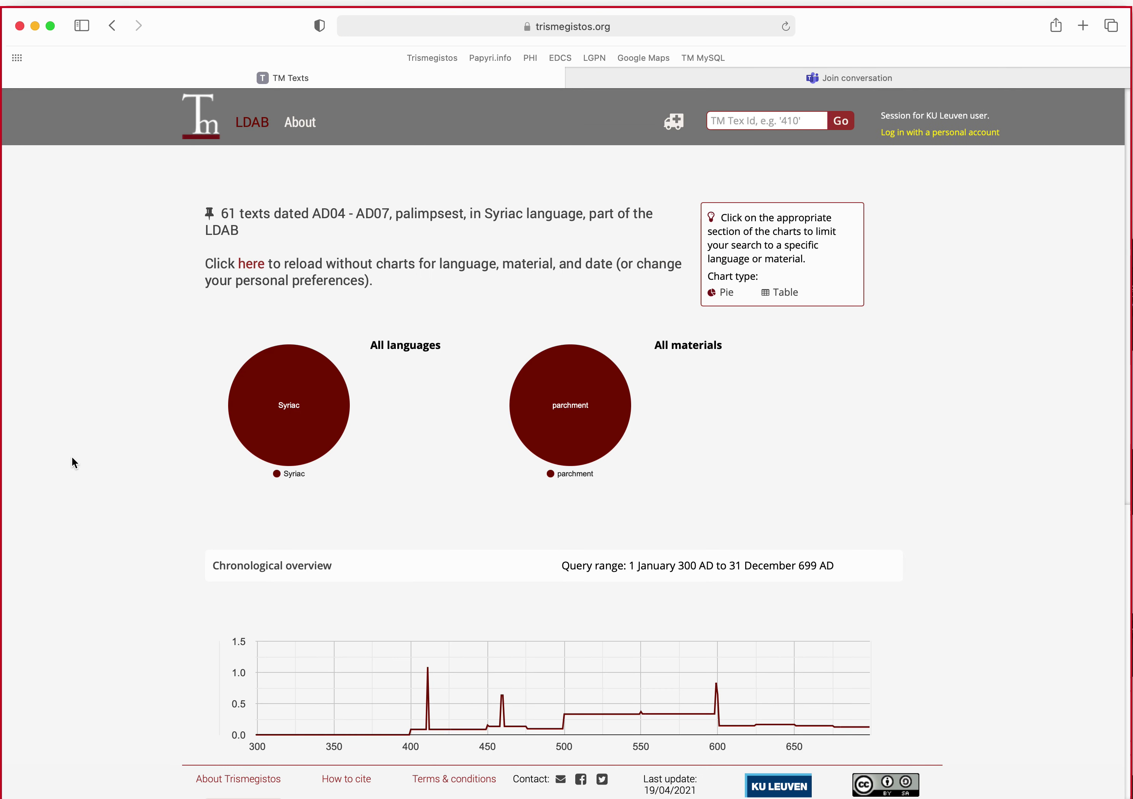
pyautogui.scroll(-2, 100, 524)
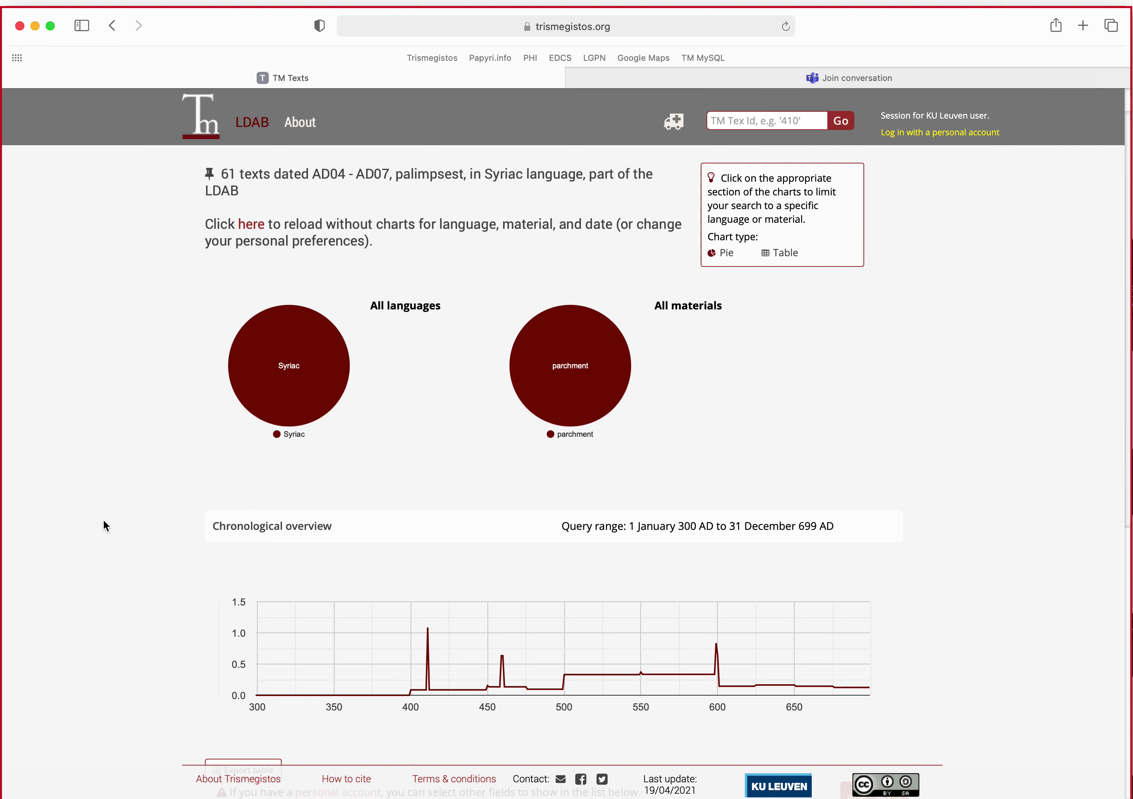
pyautogui.scroll(-5, 572, 567)
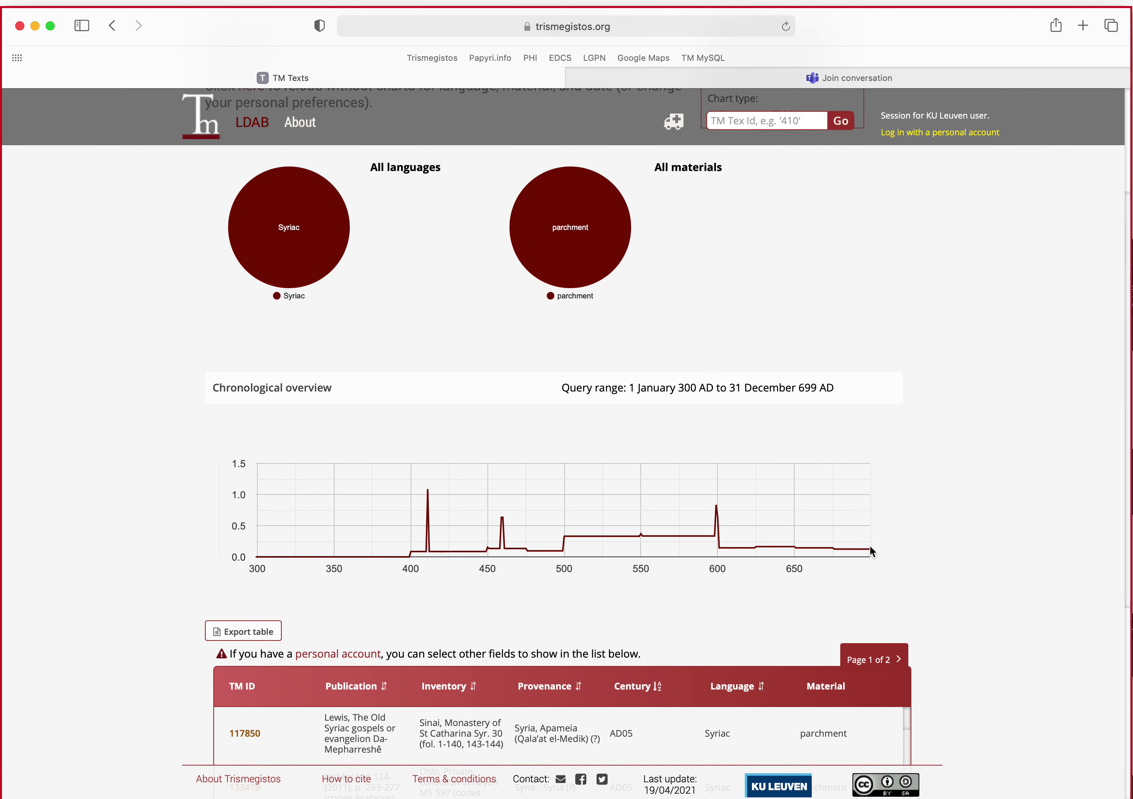
pyautogui.scroll(-10, 929, 575)
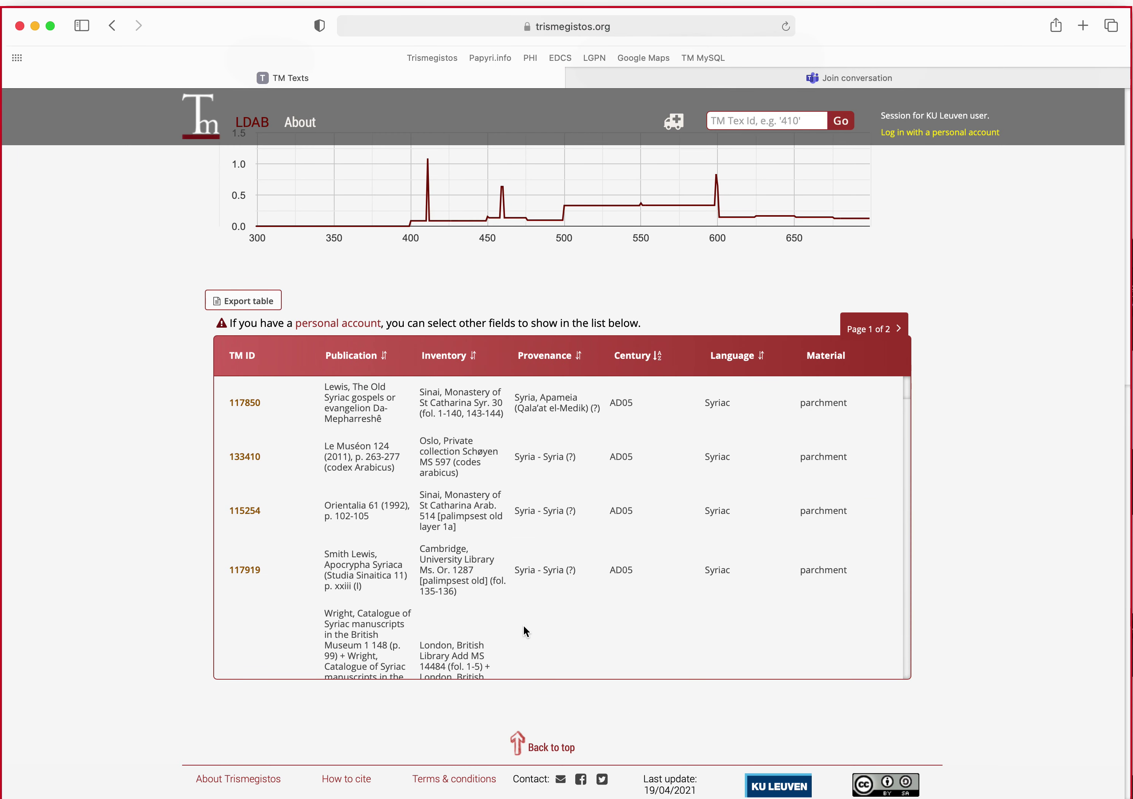
pyautogui.scroll(4, 524, 624)
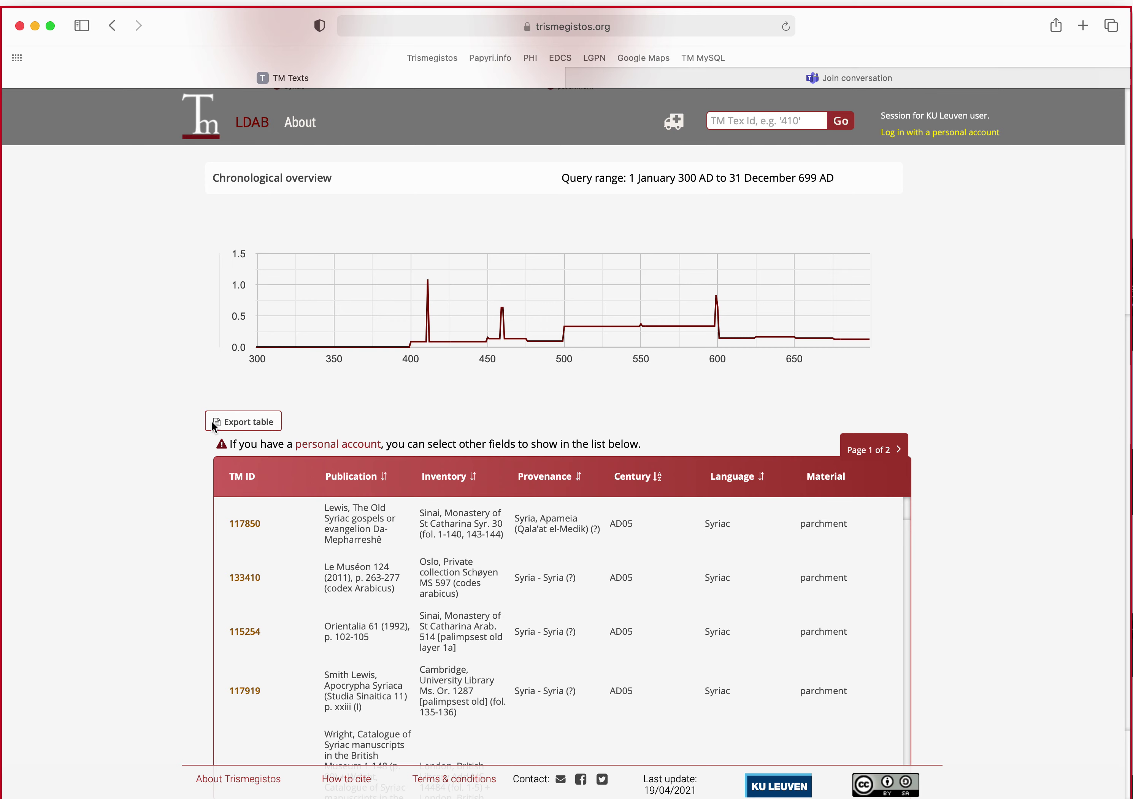
pyautogui.scroll(10, 110, 240)
# Open a blank LDAB search form and look through the list of available languages for an Irish entry
pyautogui.click(240, 125)
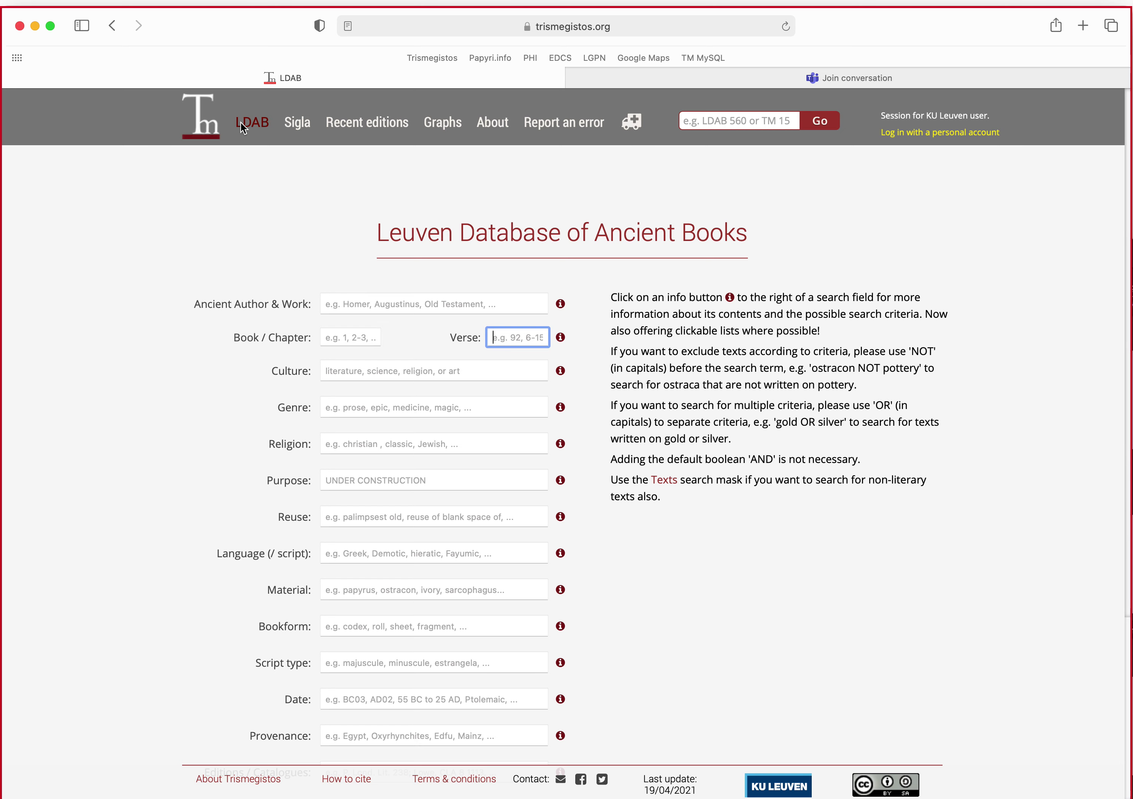
pyautogui.click(226, 395)
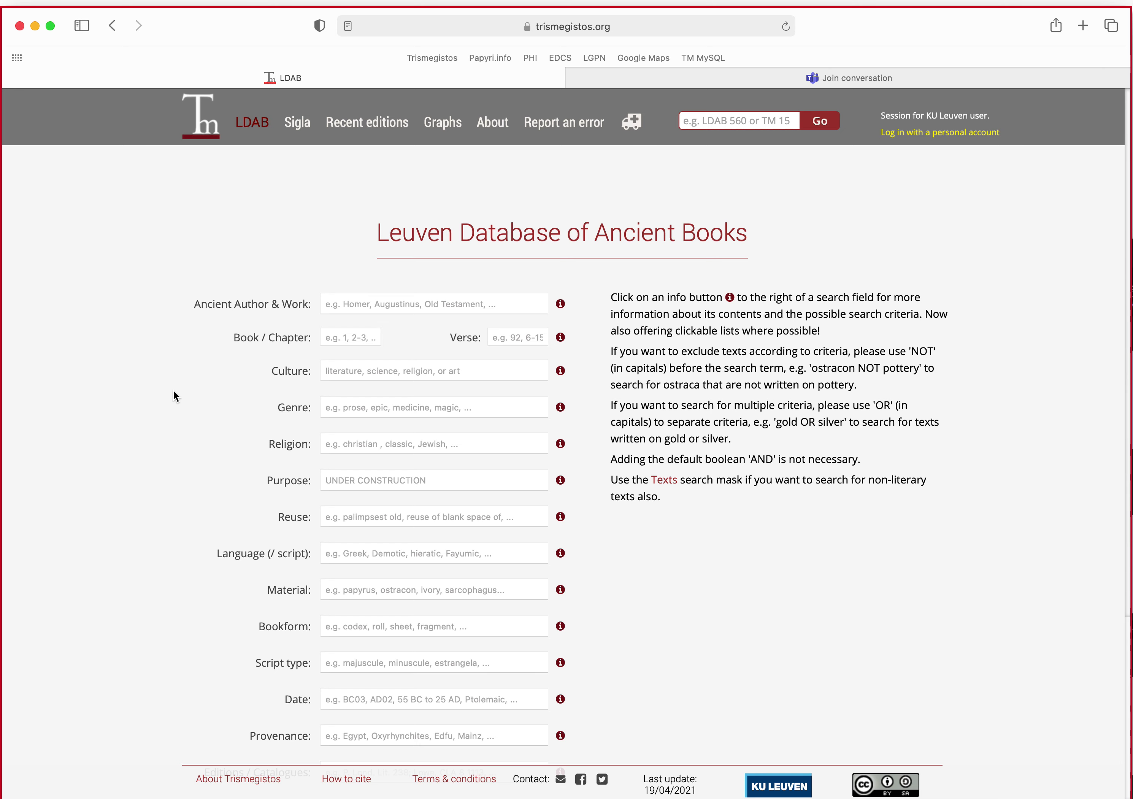
pyautogui.scroll(-5, 174, 392)
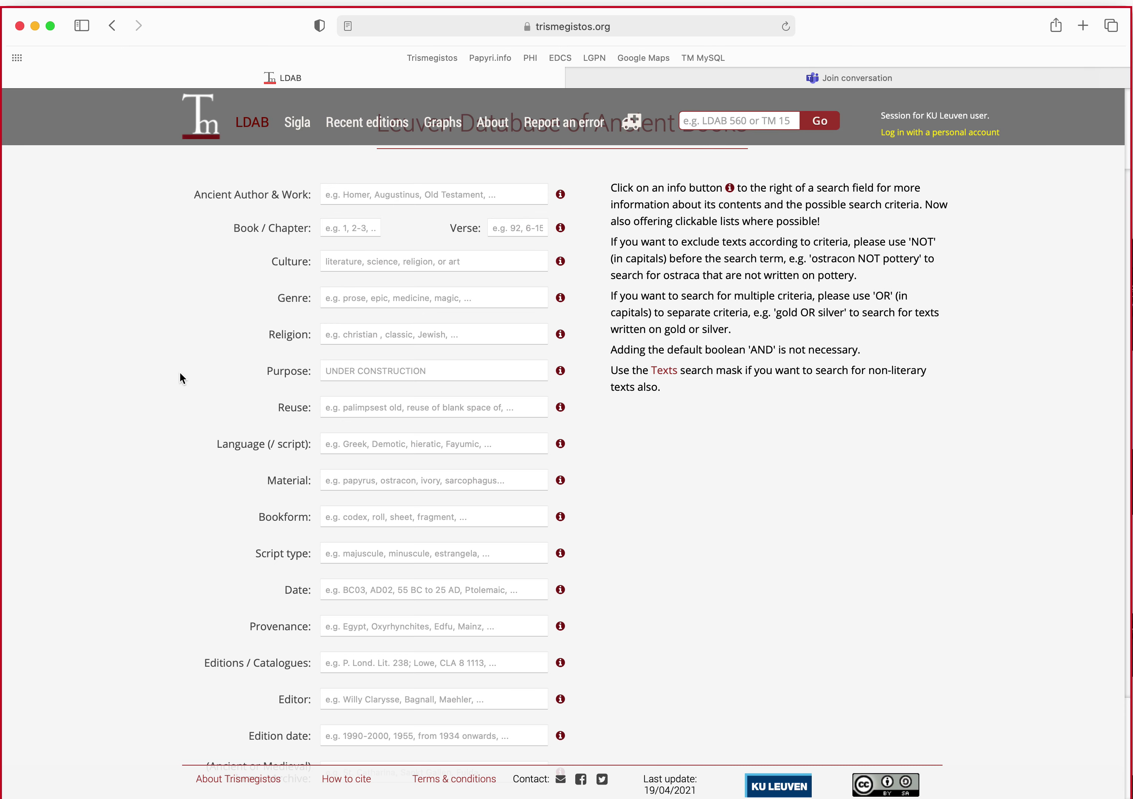
pyautogui.click(561, 445)
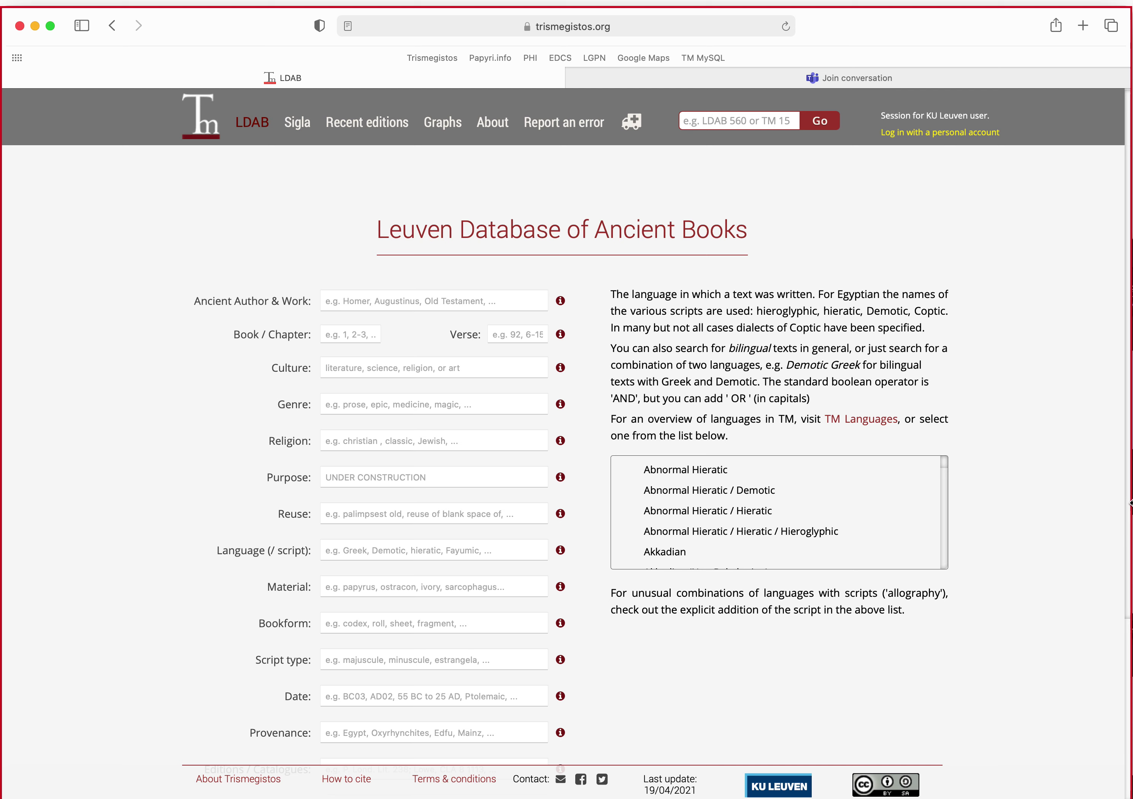
pyautogui.scroll(-5, 799, 522)
pyautogui.scroll(-15, 737, 529)
pyautogui.scroll(-20, 737, 529)
pyautogui.scroll(-10, 738, 529)
pyautogui.scroll(5, 738, 526)
pyautogui.scroll(1, 756, 520)
pyautogui.scroll(-4, 756, 519)
pyautogui.scroll(2, 758, 518)
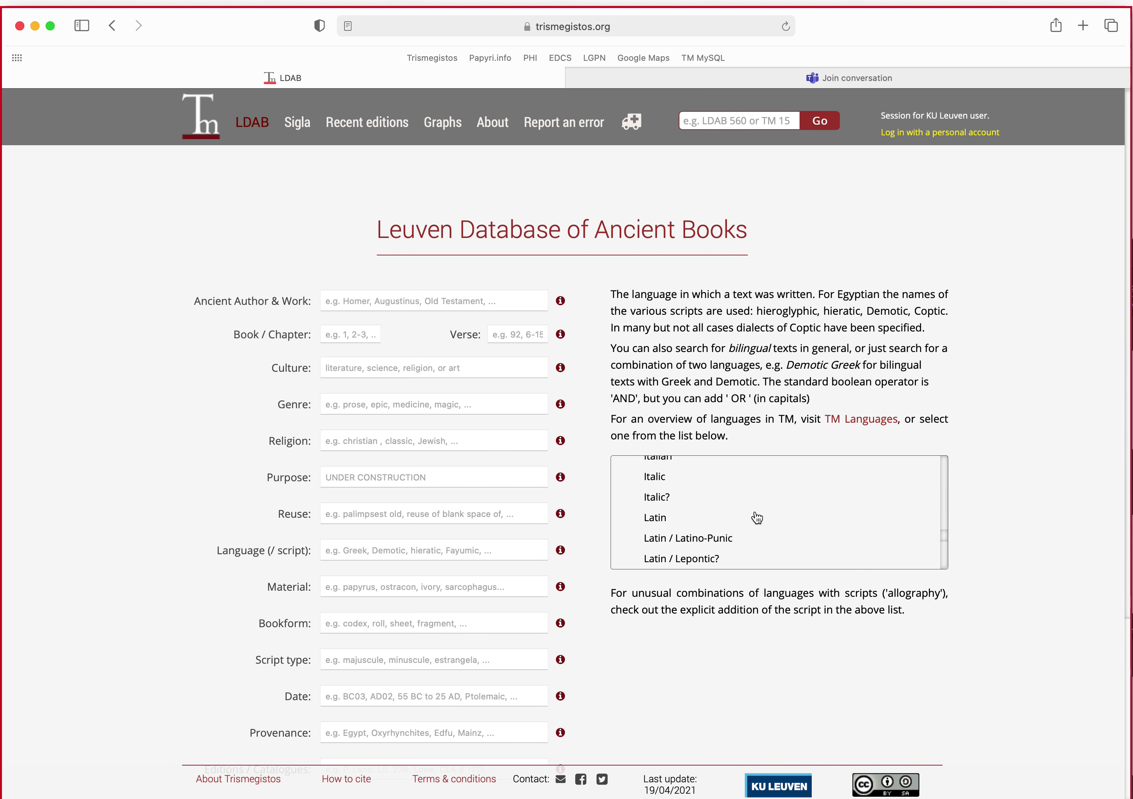
pyautogui.scroll(5, 757, 518)
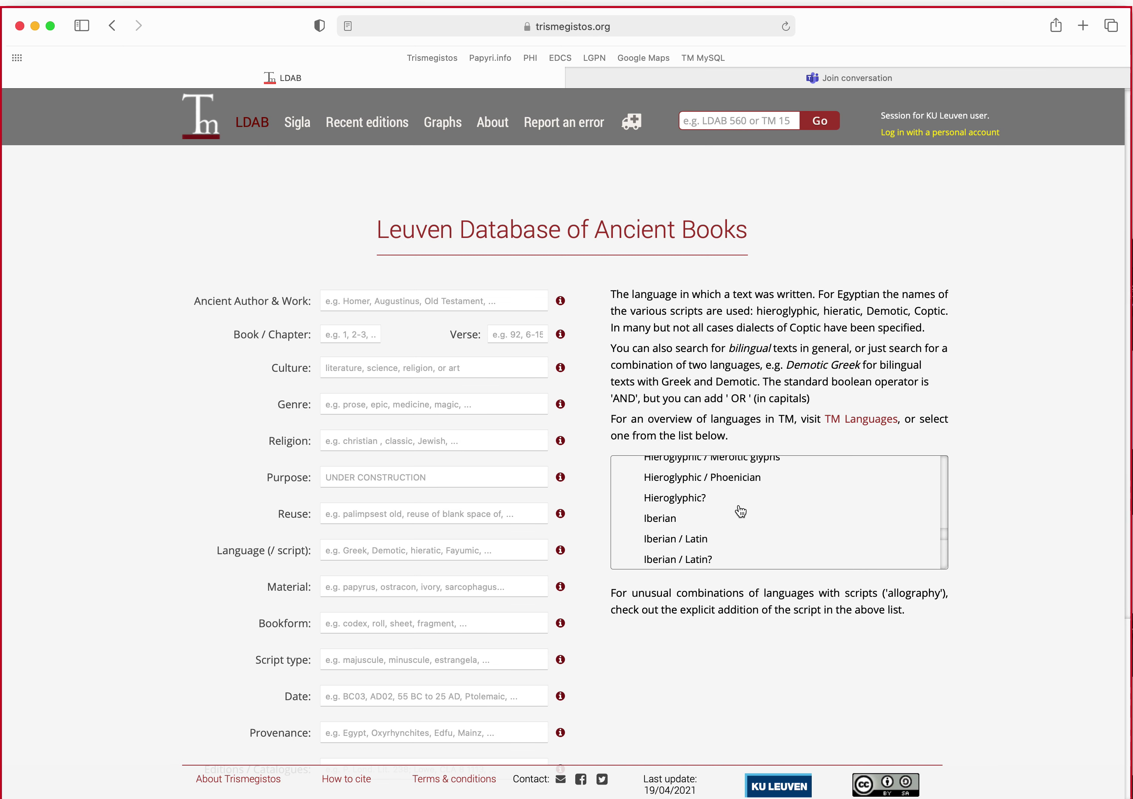
pyautogui.scroll(3, 755, 505)
pyautogui.scroll(-2, 773, 513)
pyautogui.scroll(3, 786, 527)
pyautogui.scroll(-4, 788, 529)
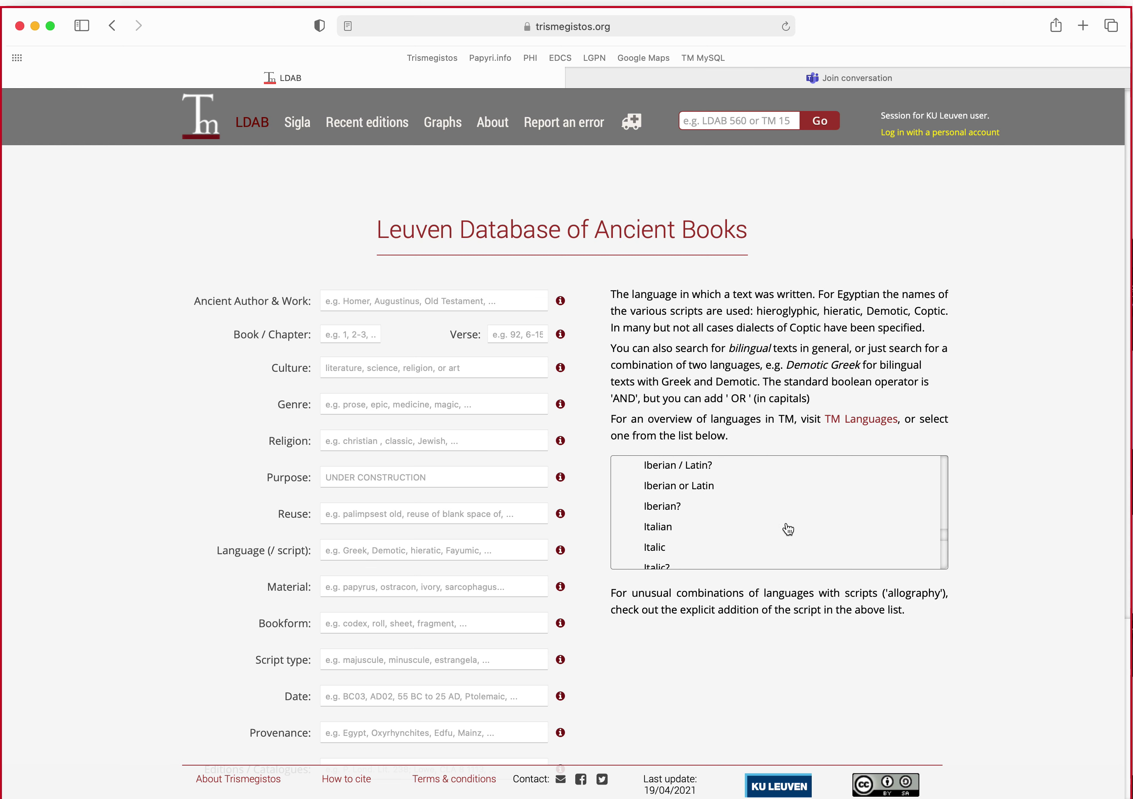
pyautogui.scroll(-15, 794, 526)
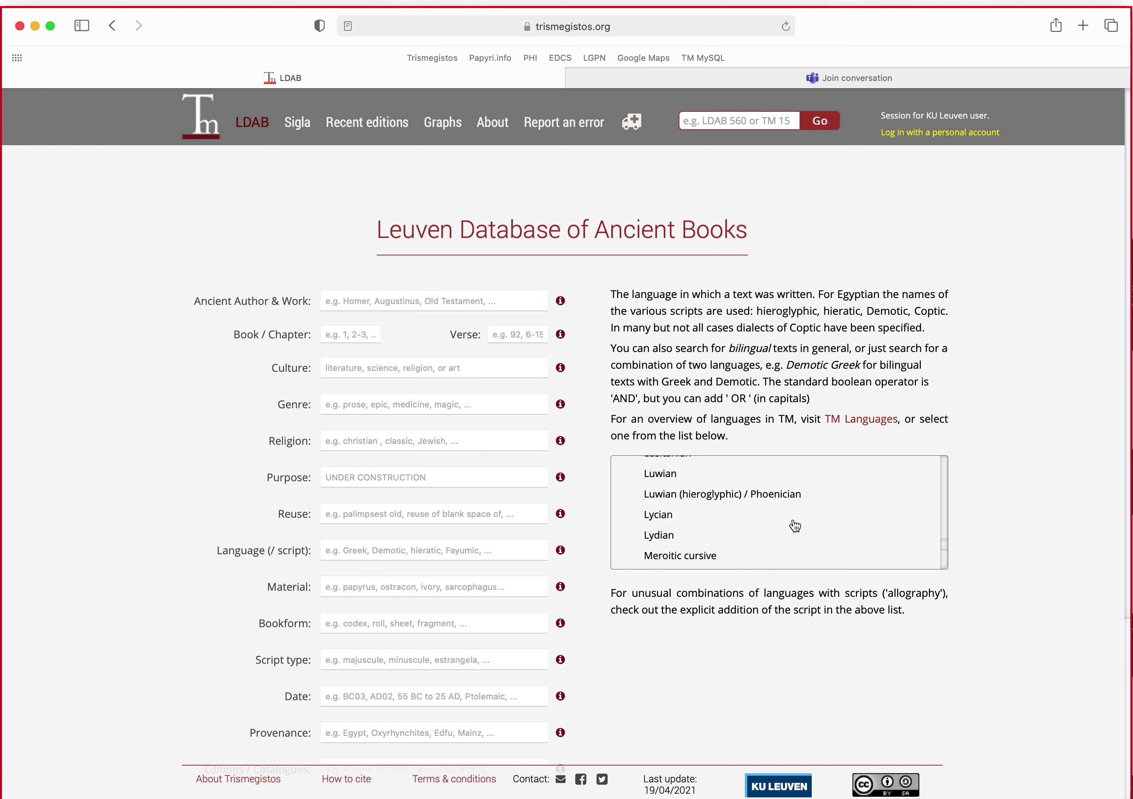
pyautogui.scroll(-12, 794, 526)
pyautogui.scroll(3, 530, 544)
pyautogui.scroll(20, 657, 451)
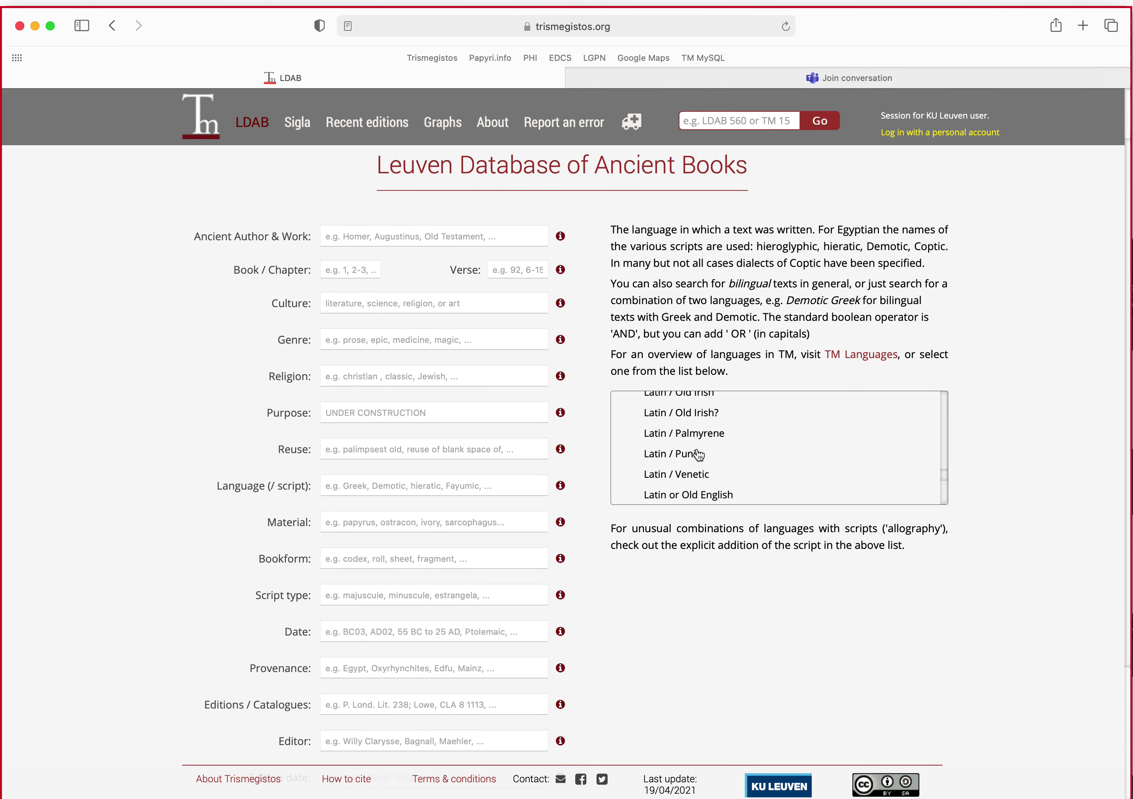
pyautogui.scroll(10, 691, 467)
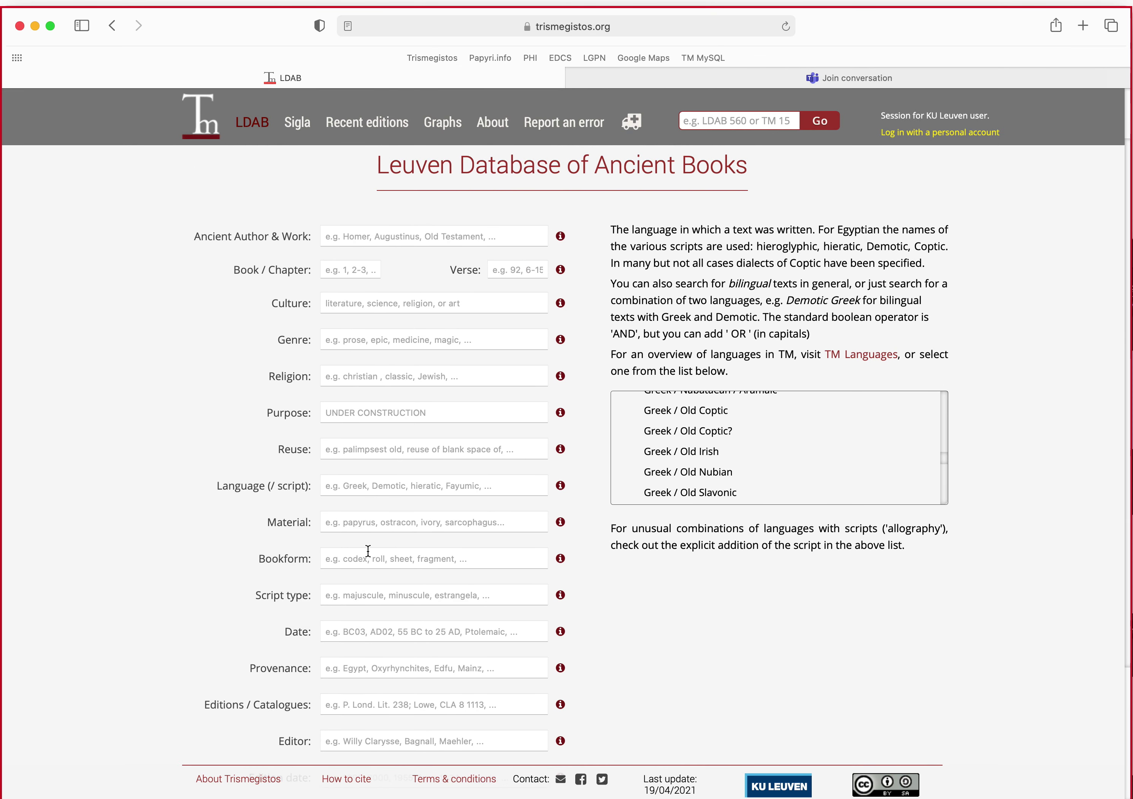
# Enter Irish majuscule OR Irish minuscule as the language criterion and run the search
pyautogui.click(358, 484)
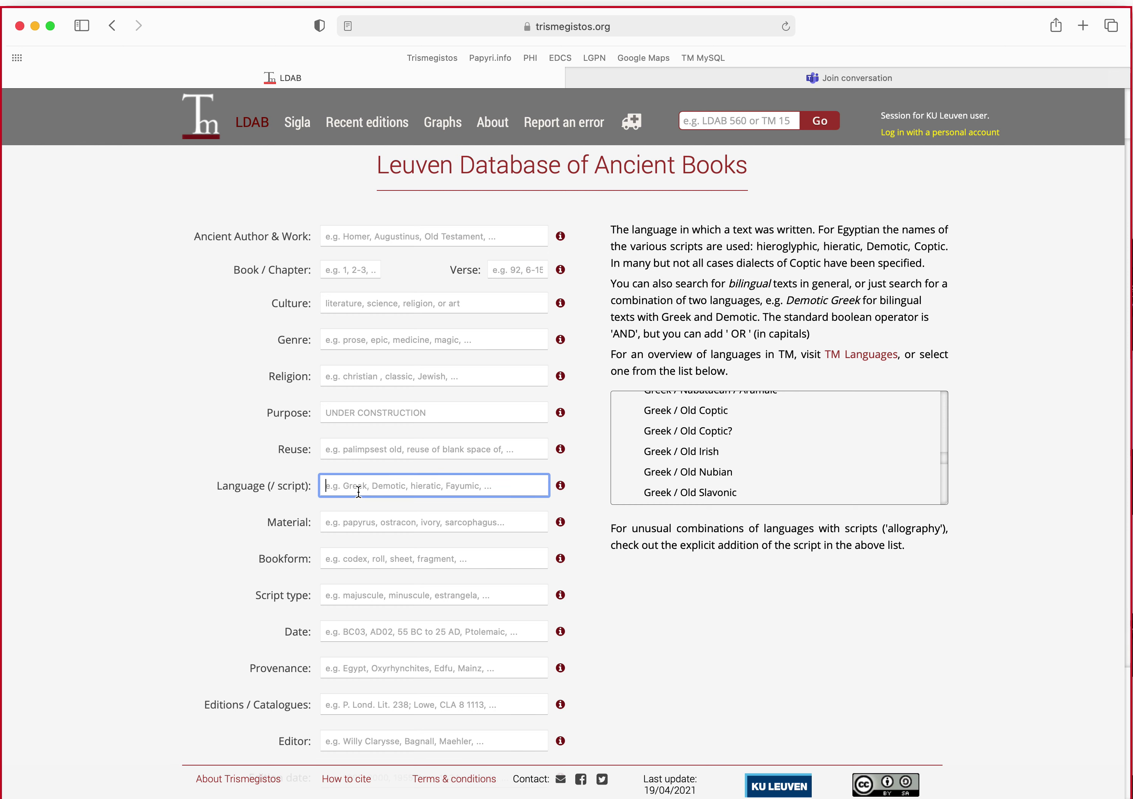
pyautogui.write('Irish ')
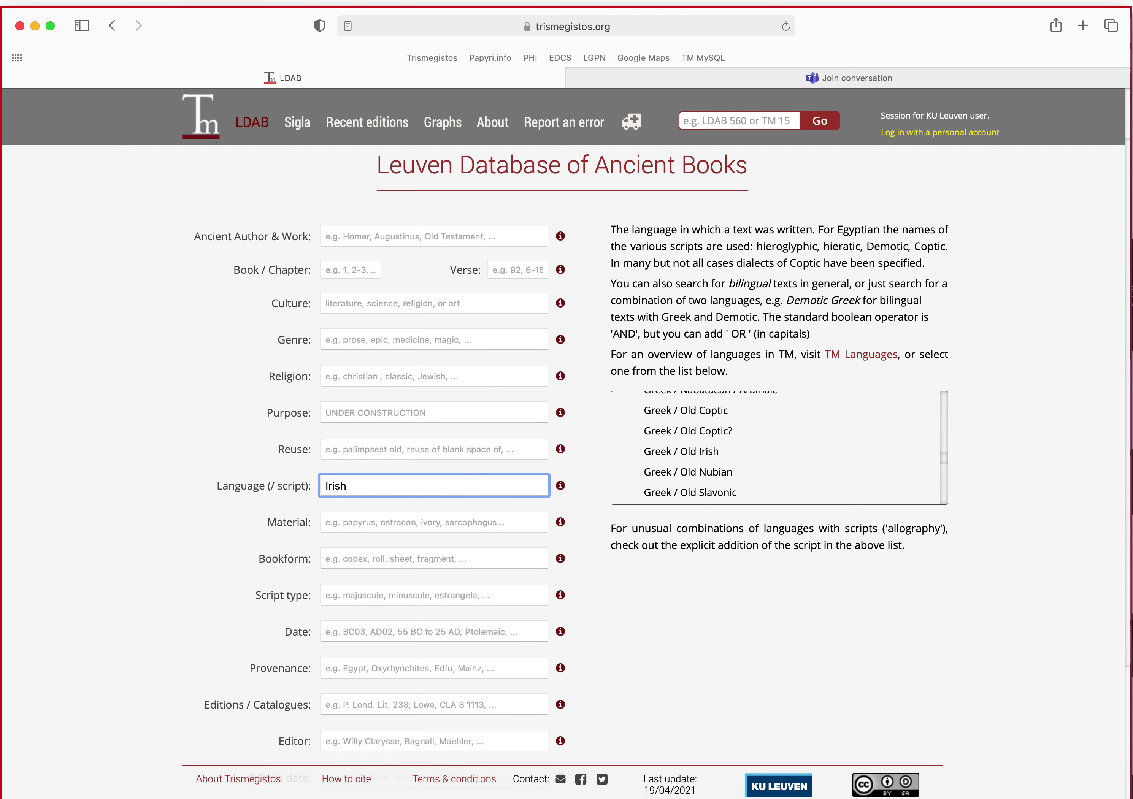
pyautogui.write('majuscule OR')
pyautogui.write('Irish minuscule')
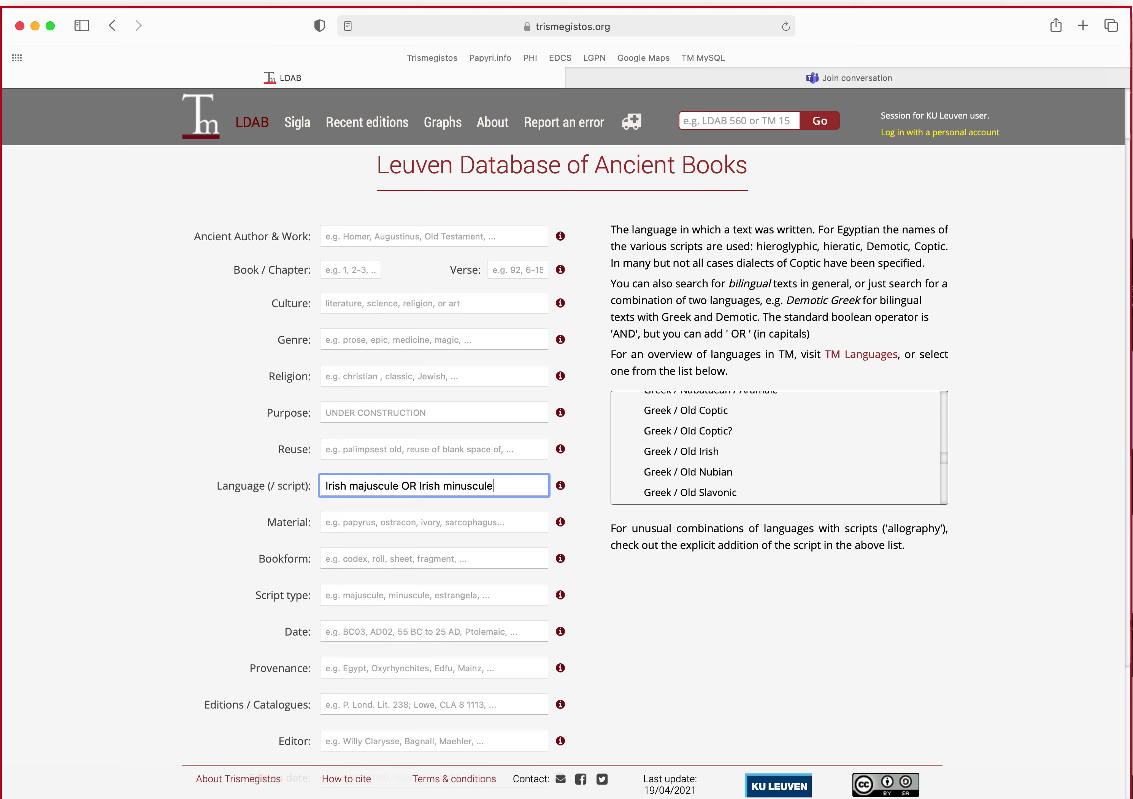
pyautogui.press('Return')
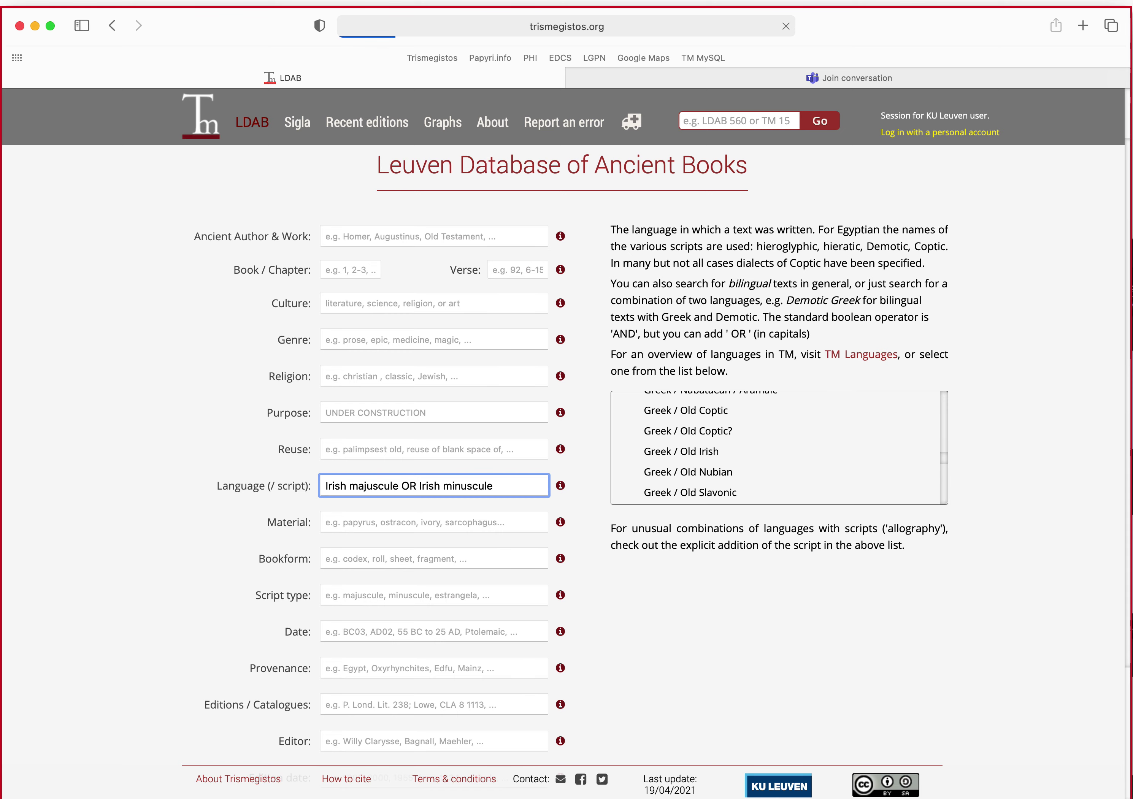
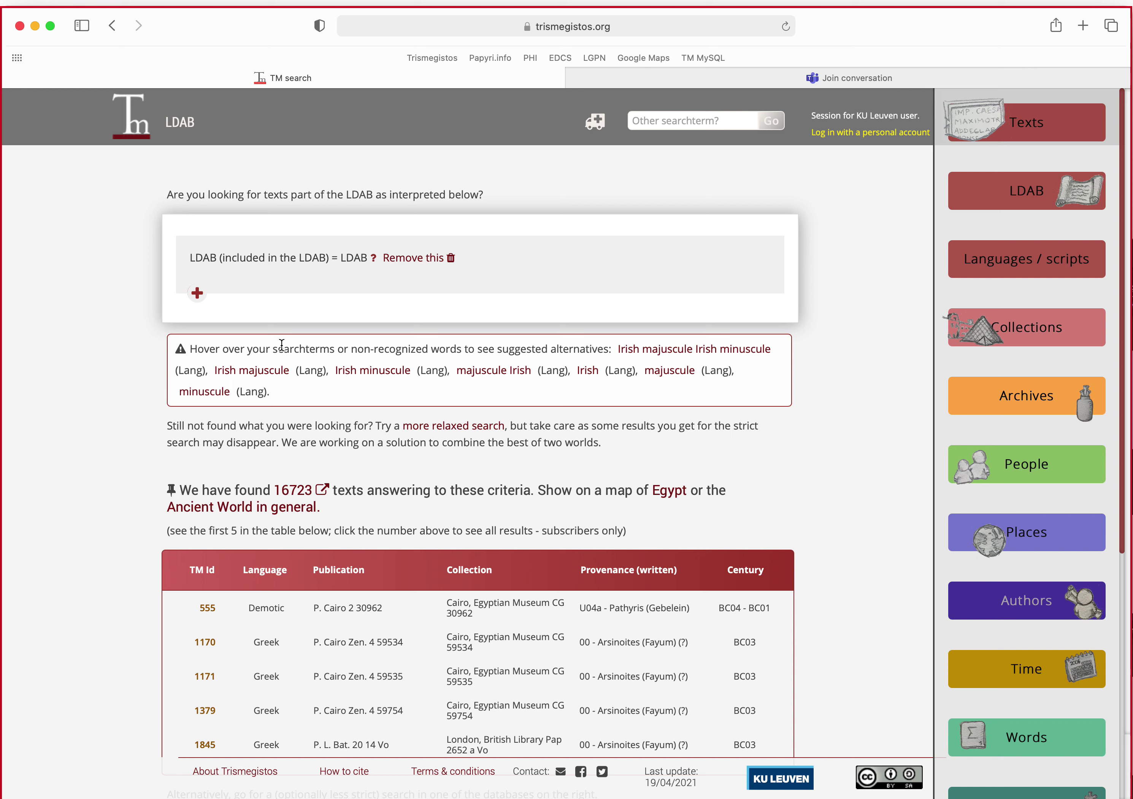
# Check the suggested alternatives for the search terms Irish majuscule Irish minuscule and Irish majuscule
pyautogui.moveTo(353, 370); pyautogui.dragTo(332, 370)
pyautogui.moveTo(645, 354)
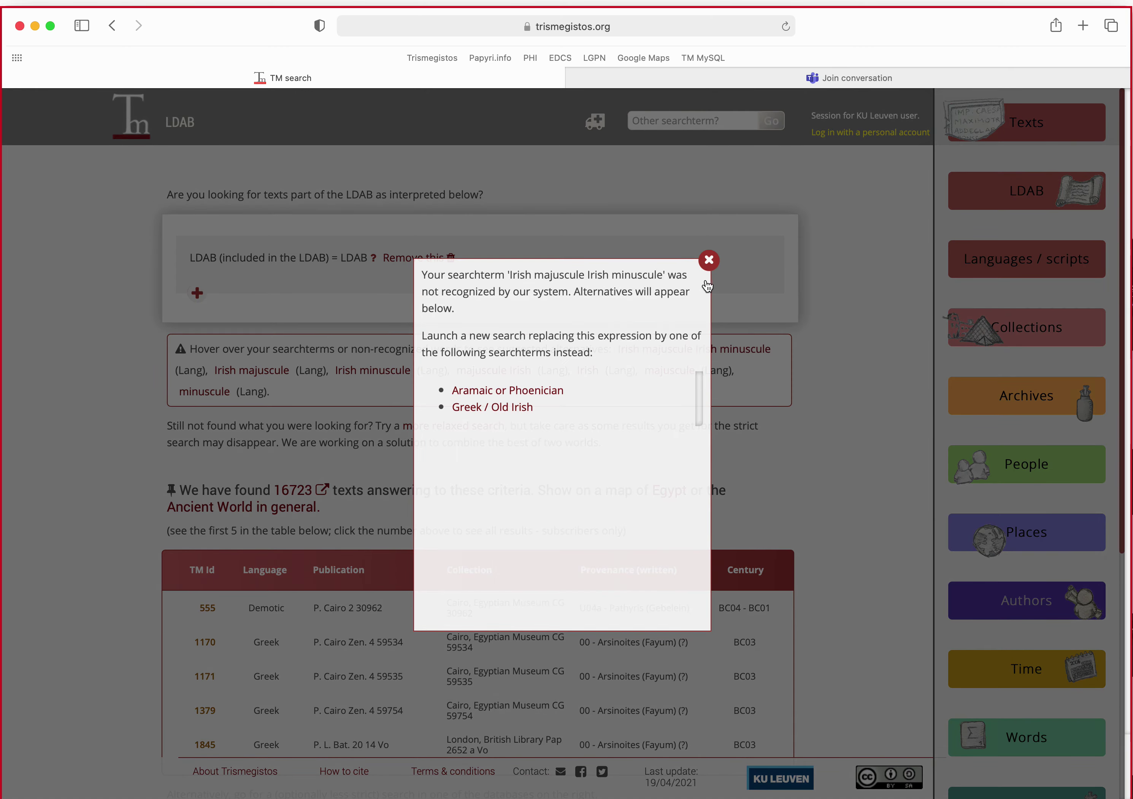
pyautogui.click(709, 260)
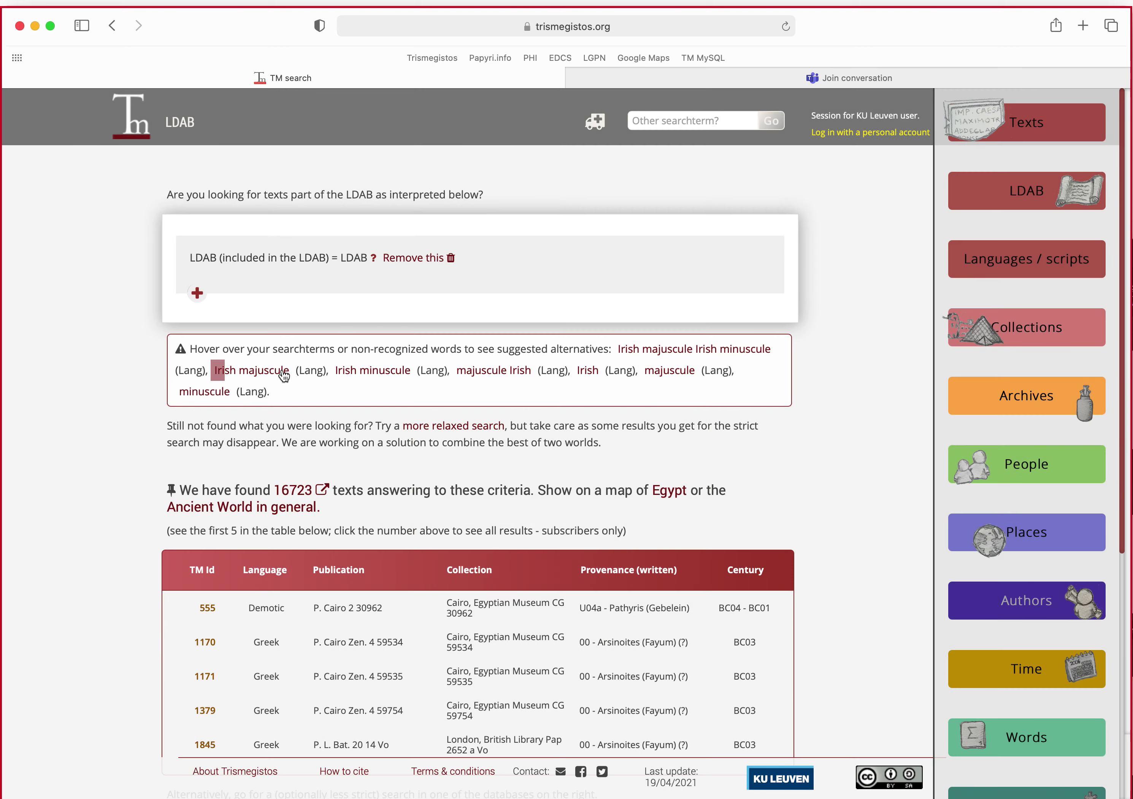
pyautogui.moveTo(284, 375)
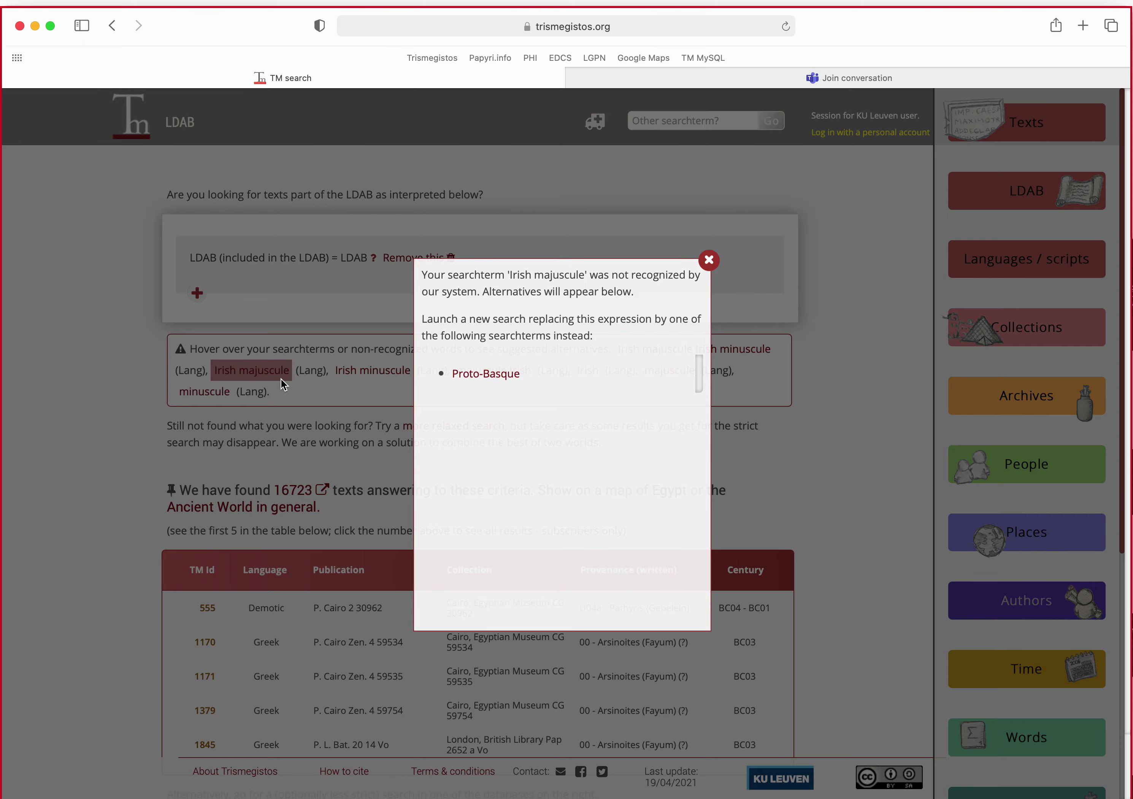
pyautogui.click(709, 260)
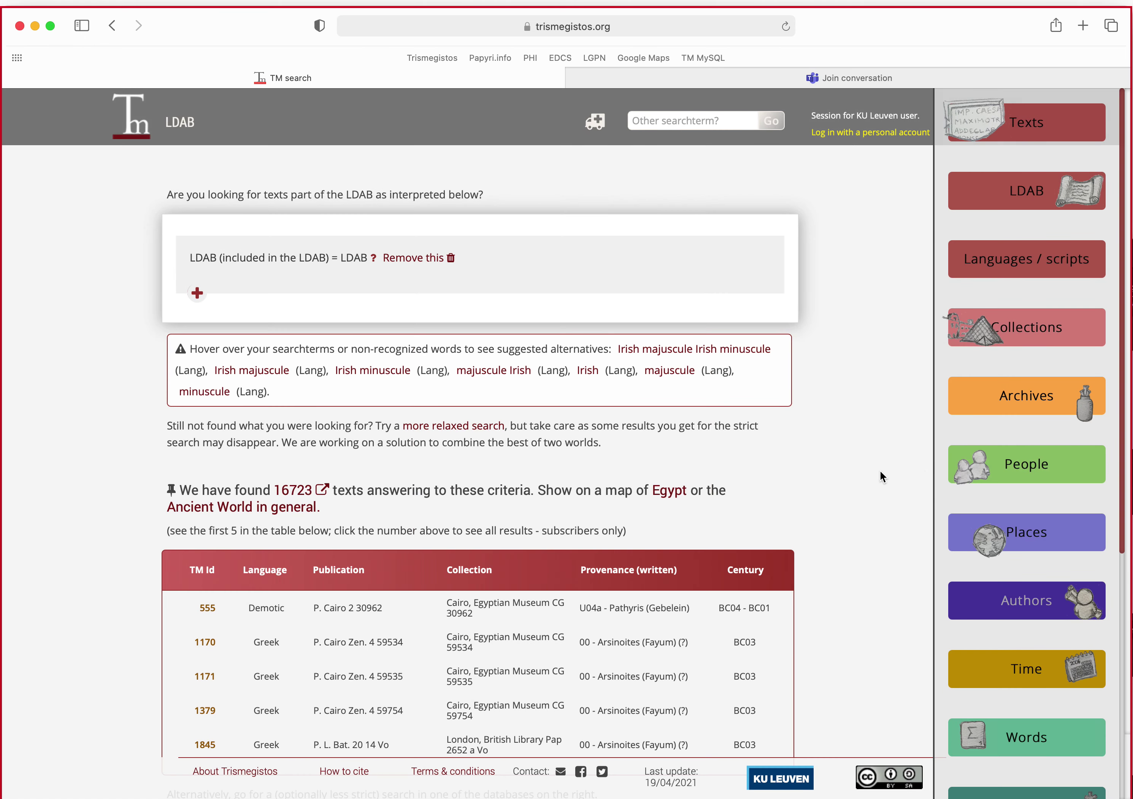
# Review the suggested alternatives for the search term Irish and launch a new search replacing it with Old Irish
pyautogui.moveTo(586, 377)
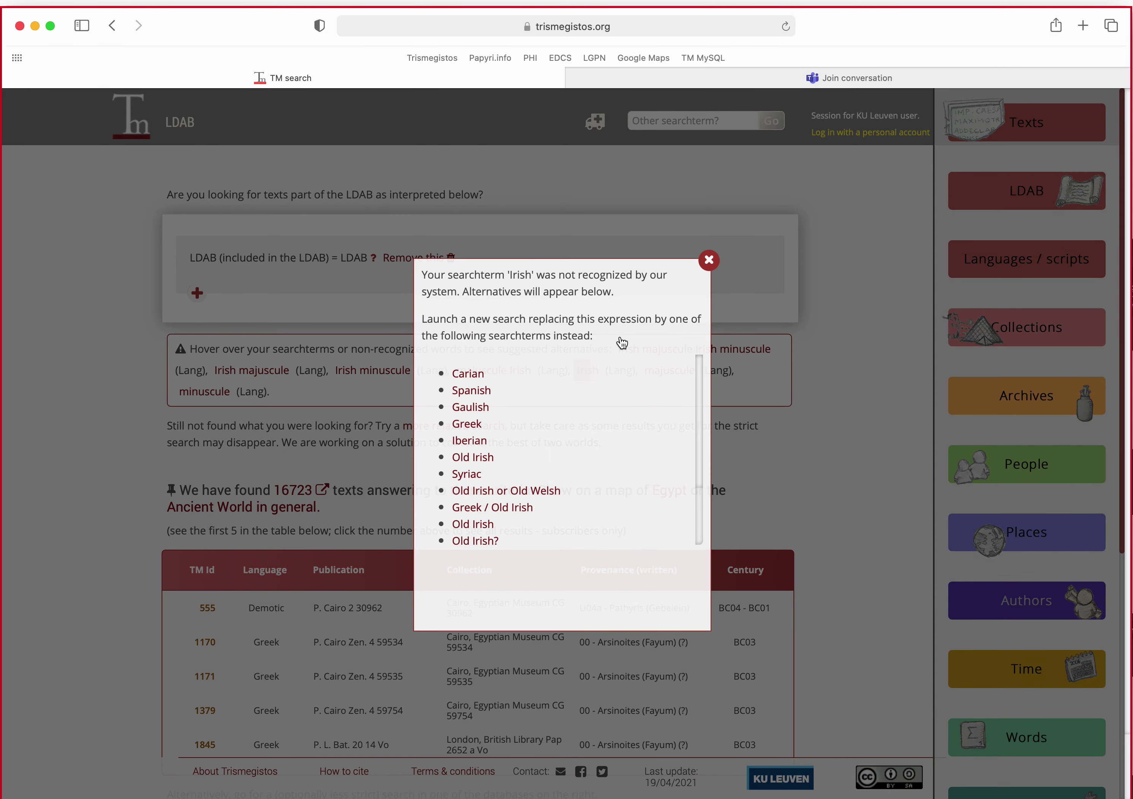
pyautogui.scroll(-3, 620, 415)
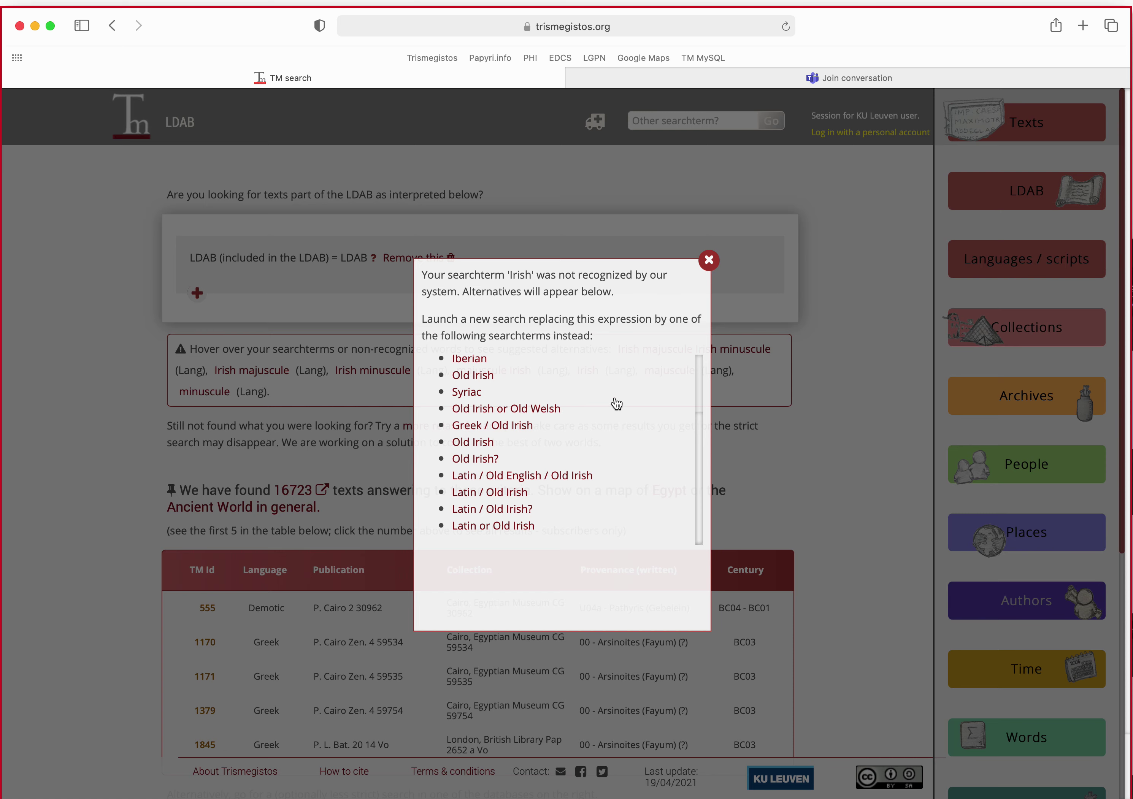
pyautogui.scroll(2, 618, 404)
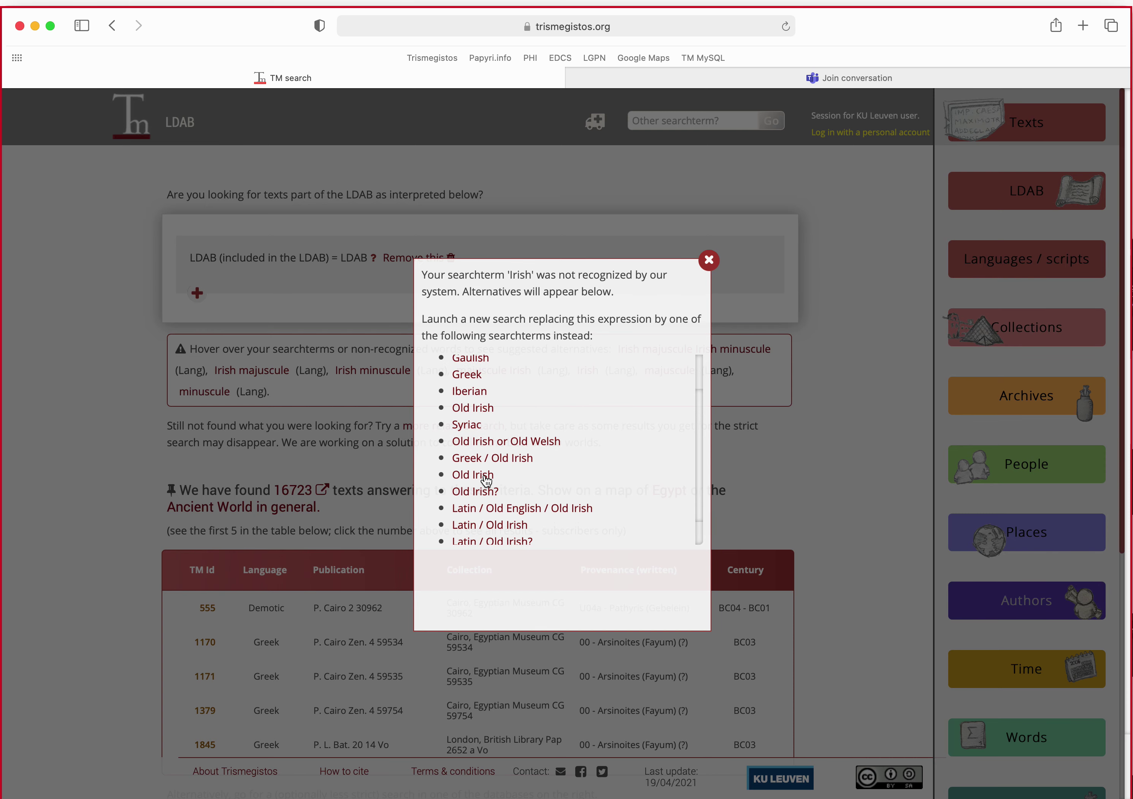
pyautogui.scroll(-2, 549, 474)
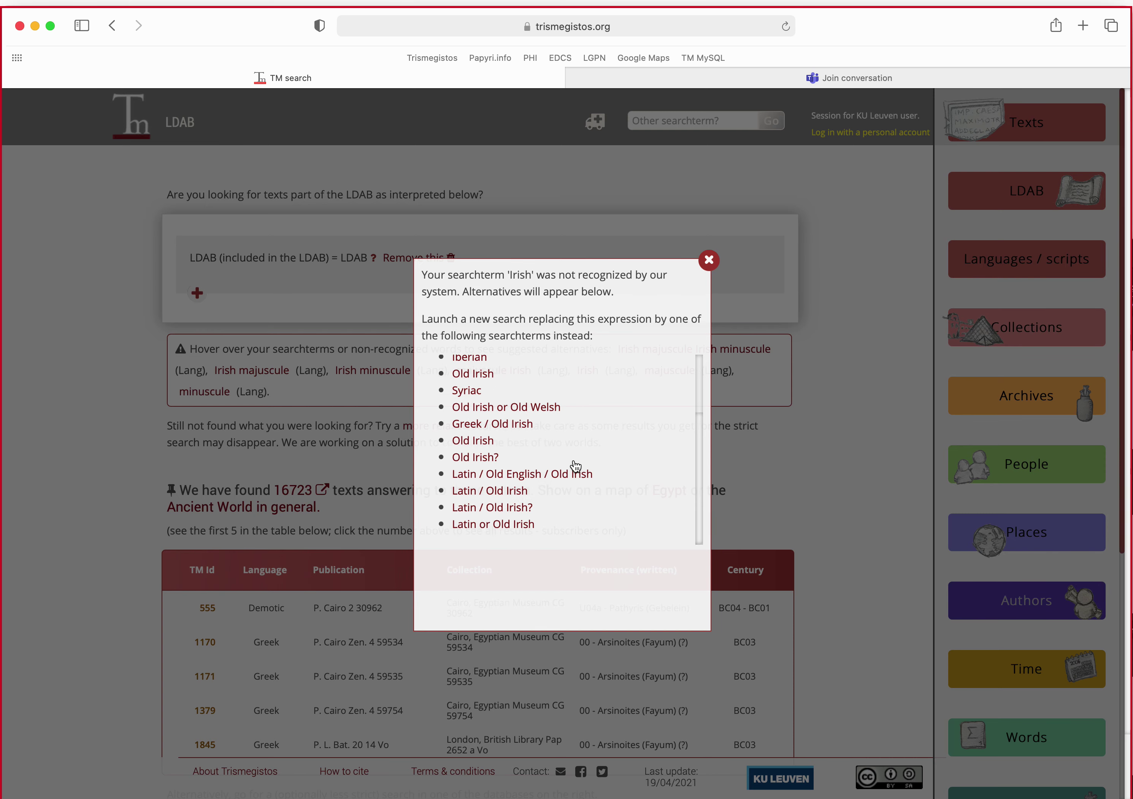
pyautogui.click(470, 442)
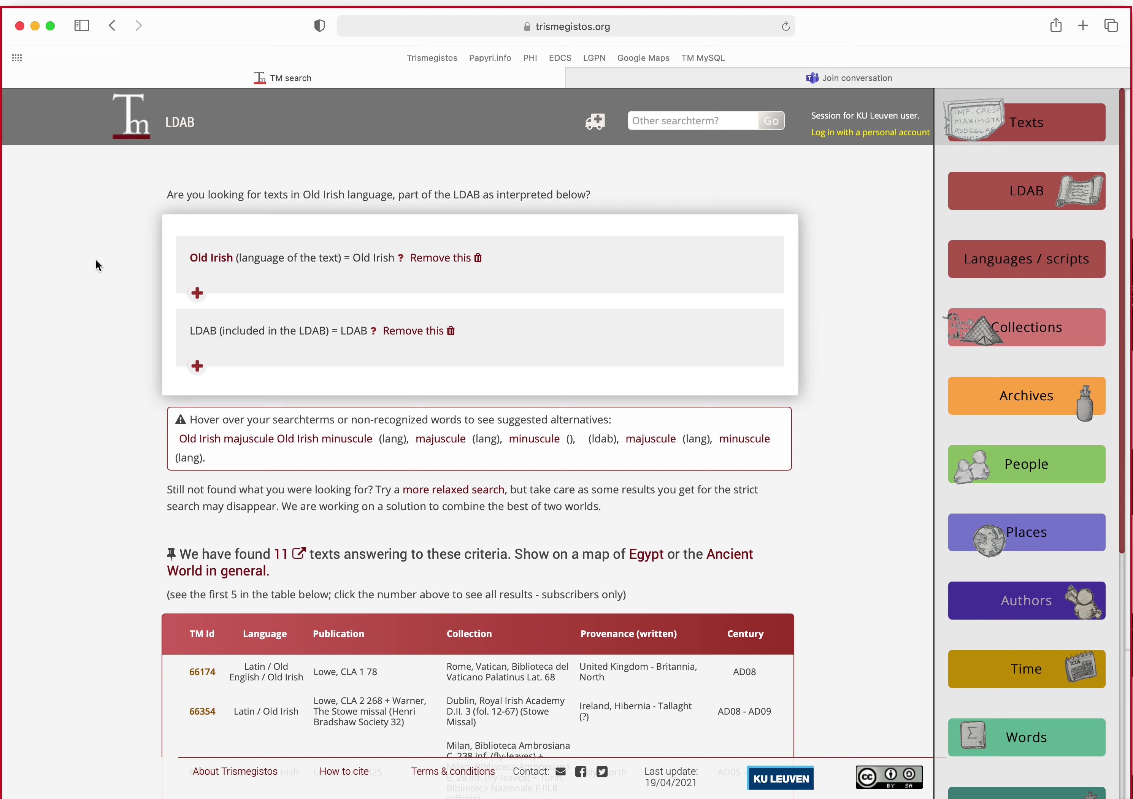
# Open a blank LDAB search form and look through the list of available languages down to the Italic and Latin entries
pyautogui.click(147, 123)
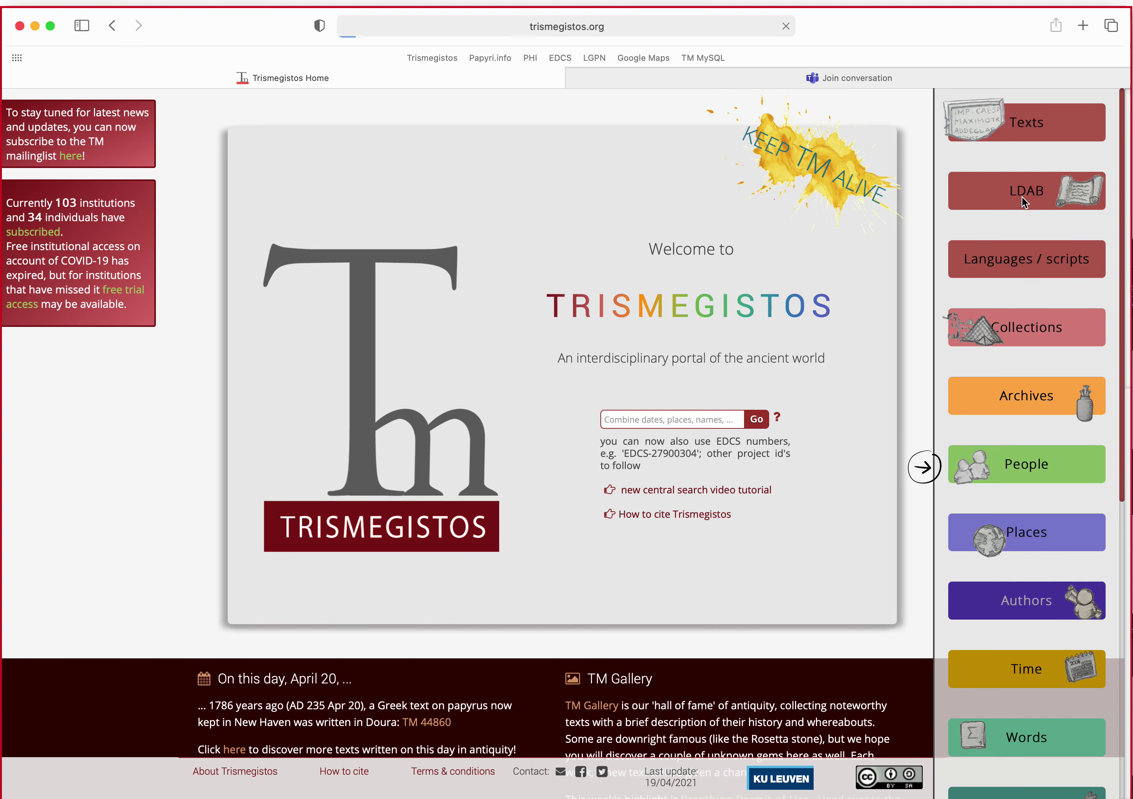
pyautogui.click(1023, 197)
pyautogui.scroll(-4, 430, 571)
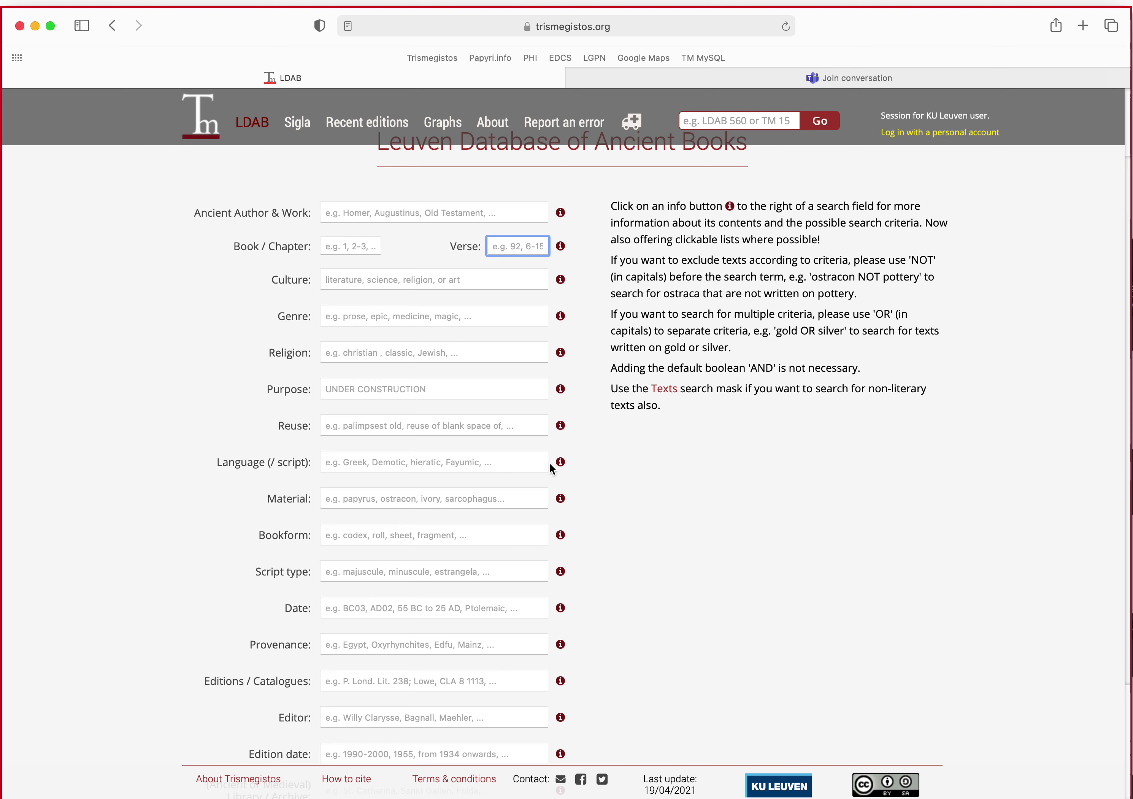
pyautogui.click(561, 462)
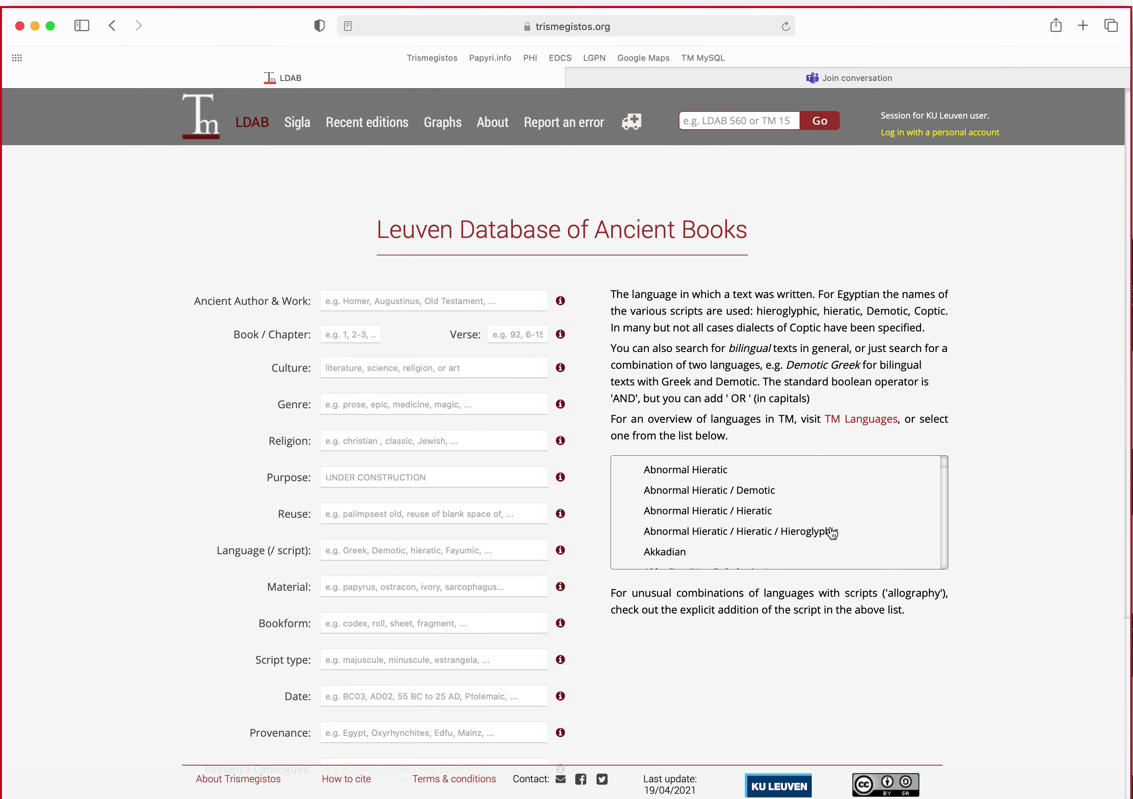
pyautogui.scroll(-15, 825, 535)
pyautogui.scroll(-20, 816, 537)
pyautogui.scroll(-15, 817, 538)
pyautogui.scroll(-5, 817, 538)
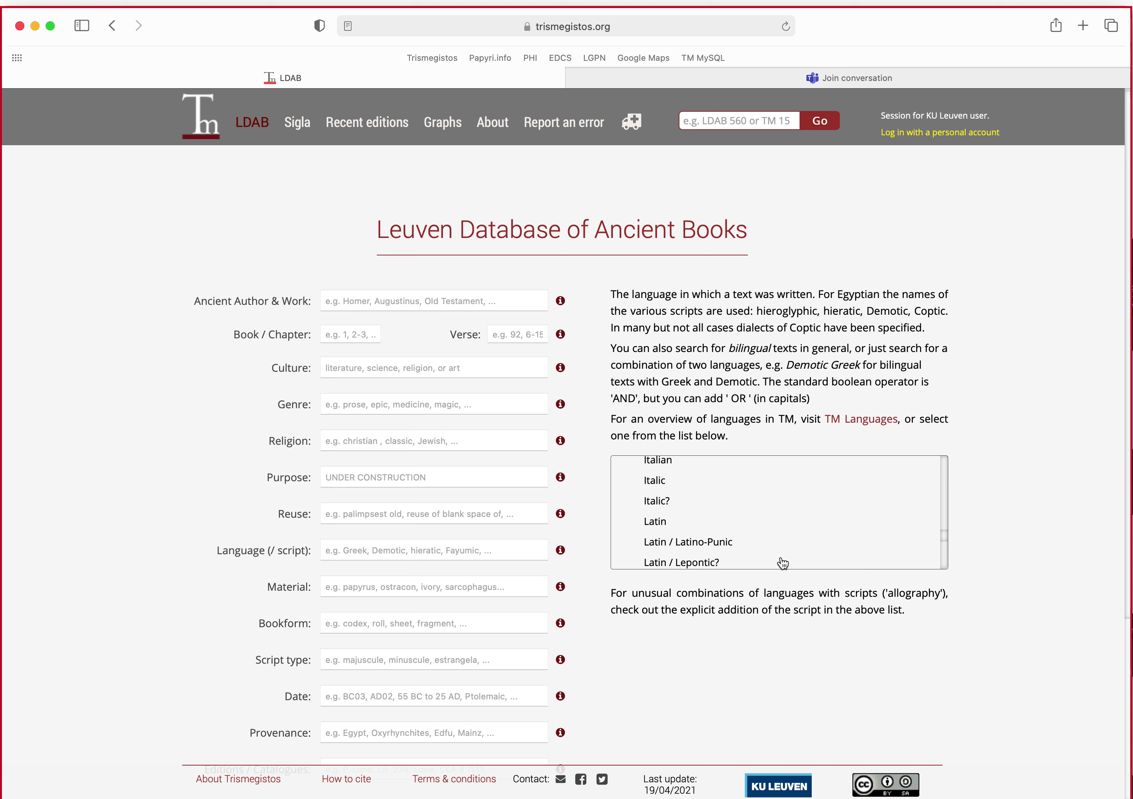
pyautogui.scroll(-3, 765, 681)
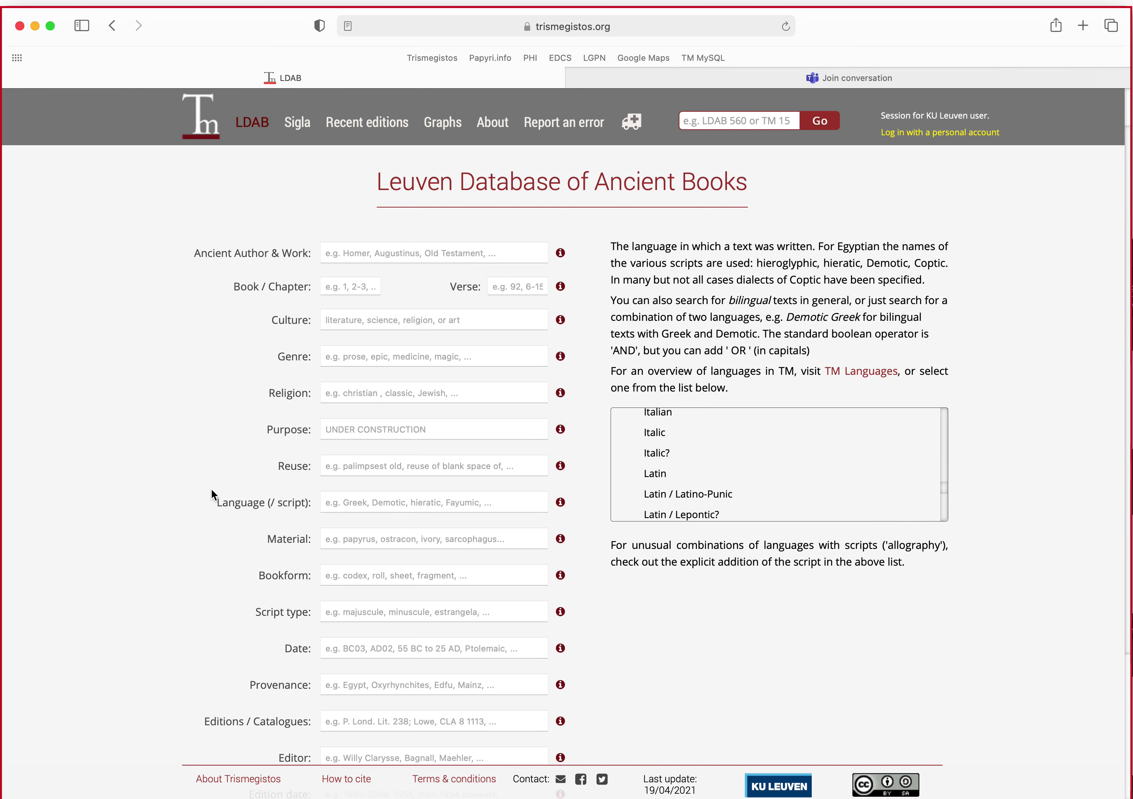
# Choose Bobbio, St. Colombanus (monastery) from the medieval libraries as the ancient or medieval library criterion and run the search
pyautogui.scroll(-3, 210, 490)
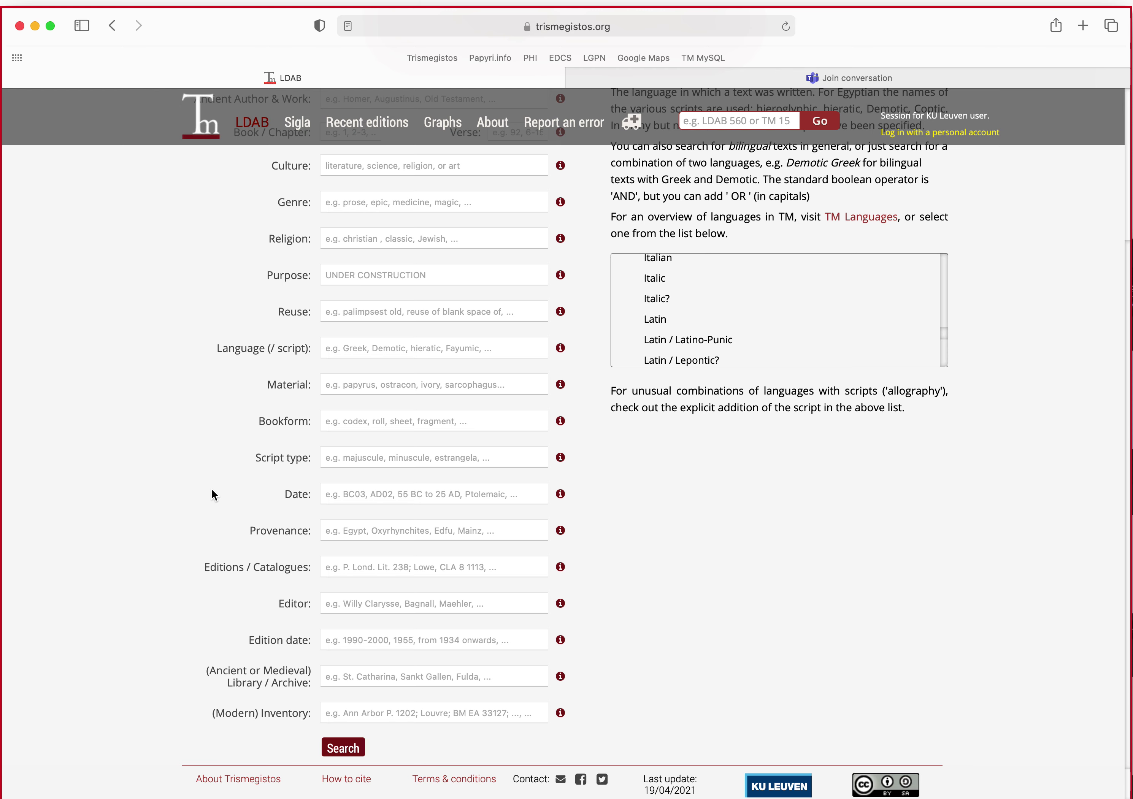
pyautogui.scroll(1, 243, 571)
pyautogui.scroll(-3, 211, 570)
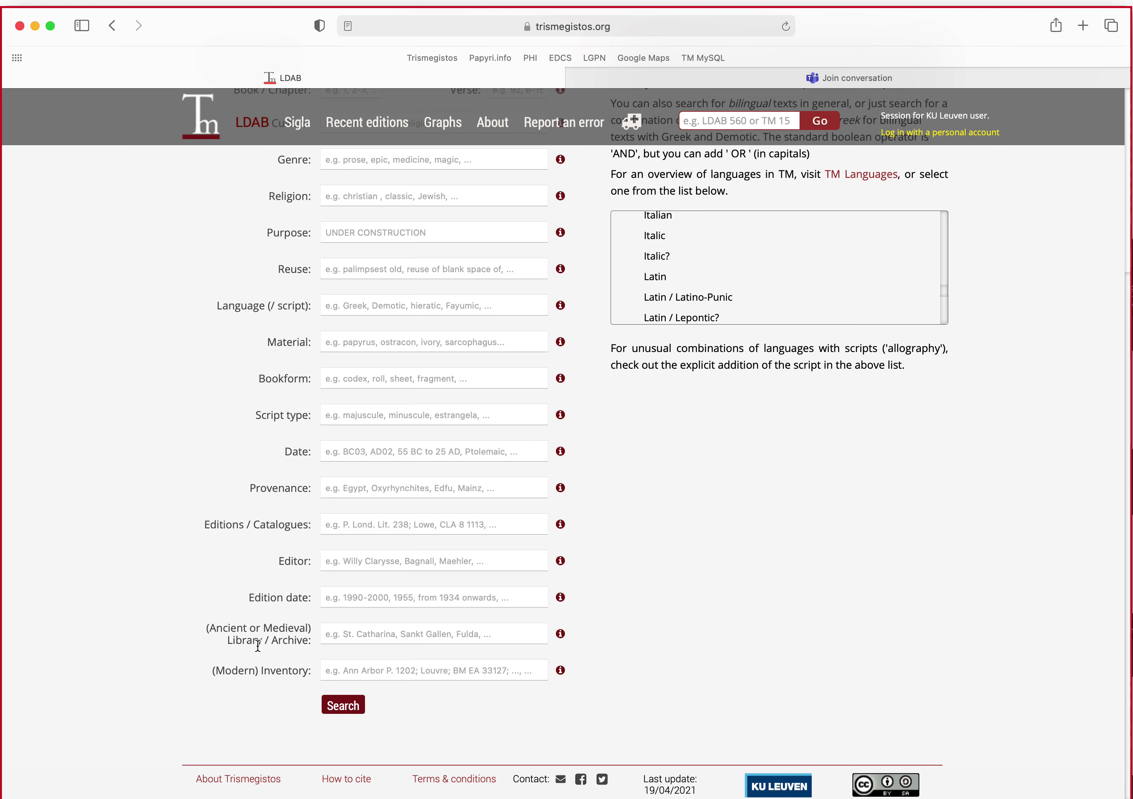
pyautogui.click(561, 635)
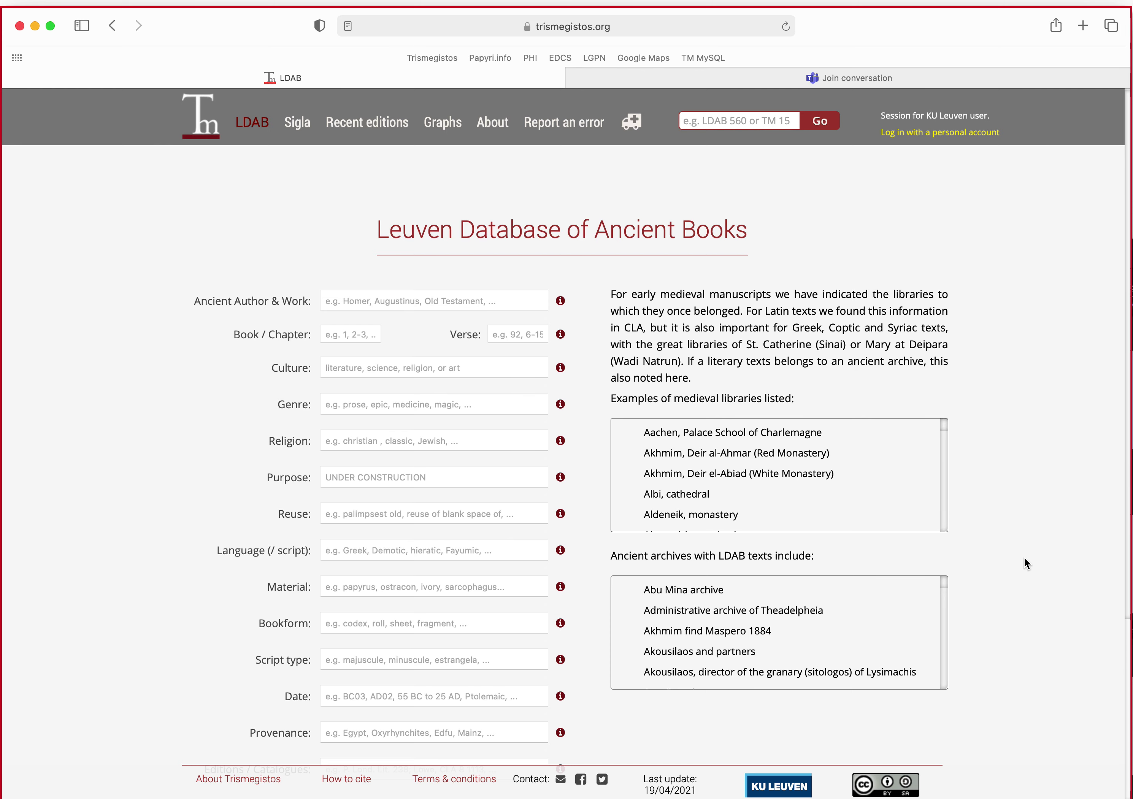
pyautogui.scroll(-4, 84, 533)
pyautogui.scroll(3, 92, 535)
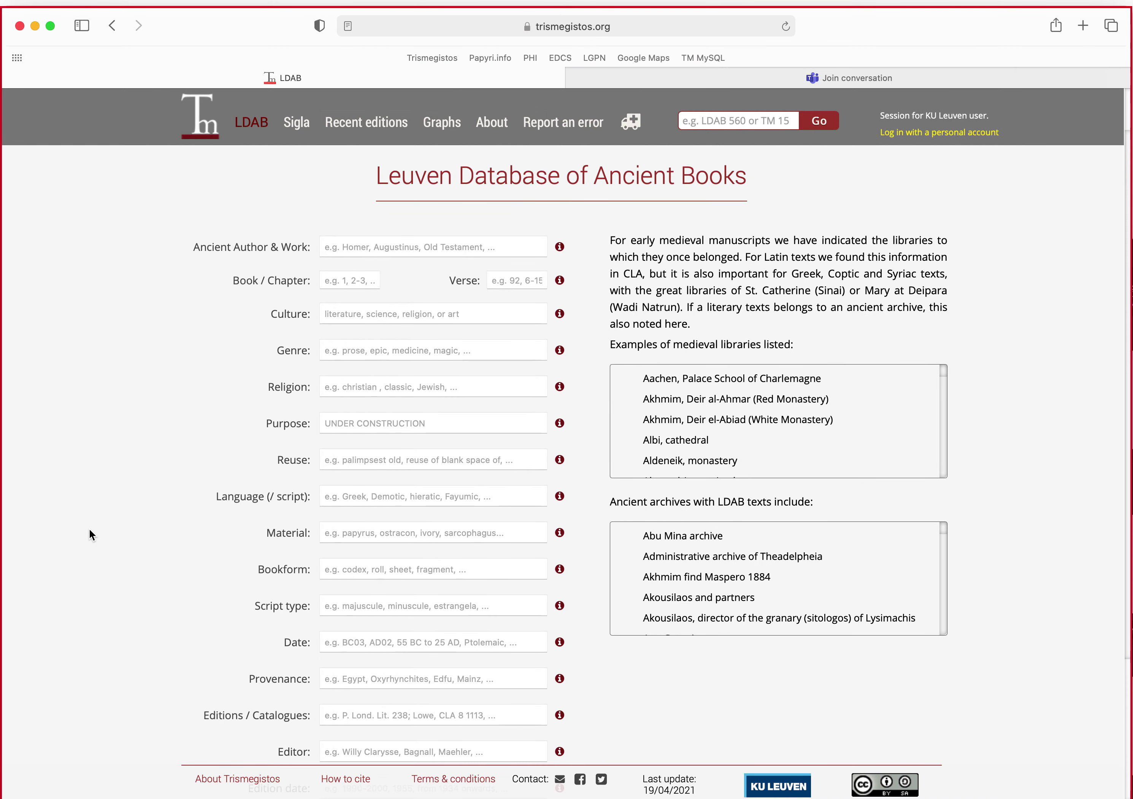
pyautogui.scroll(-3, 808, 463)
pyautogui.scroll(-5, 807, 463)
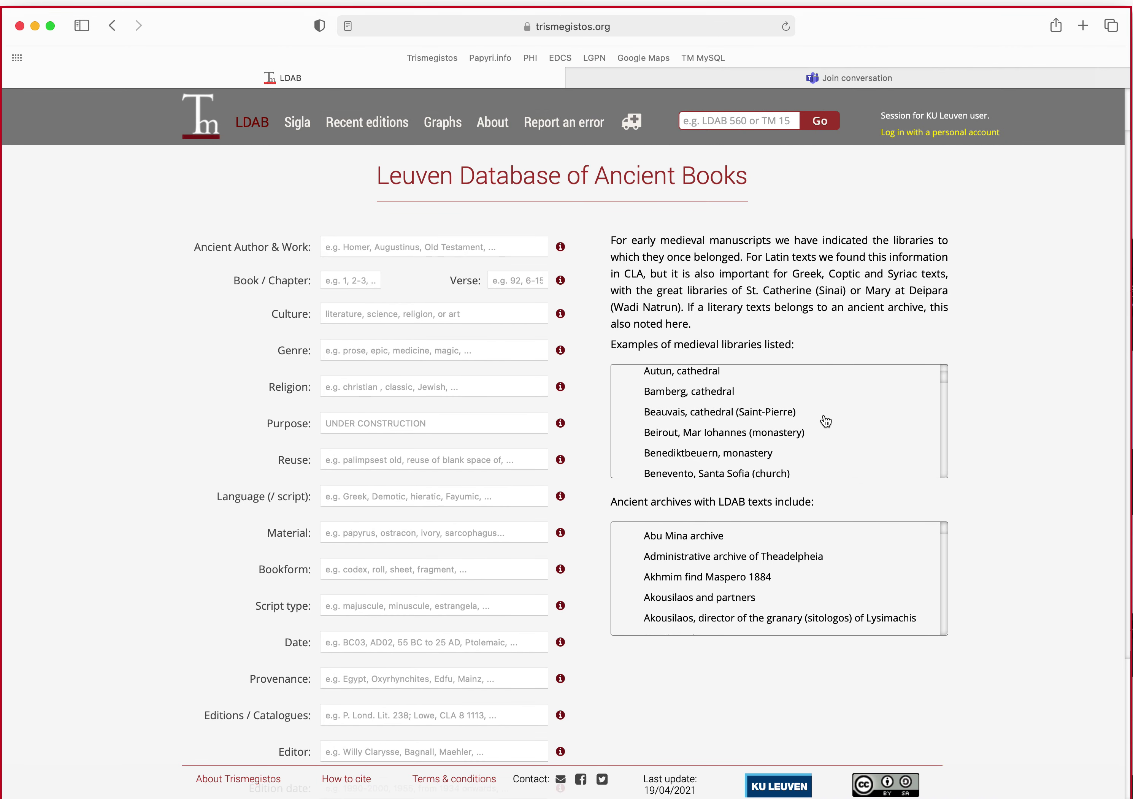
pyautogui.scroll(-2, 826, 422)
pyautogui.scroll(-1, 826, 422)
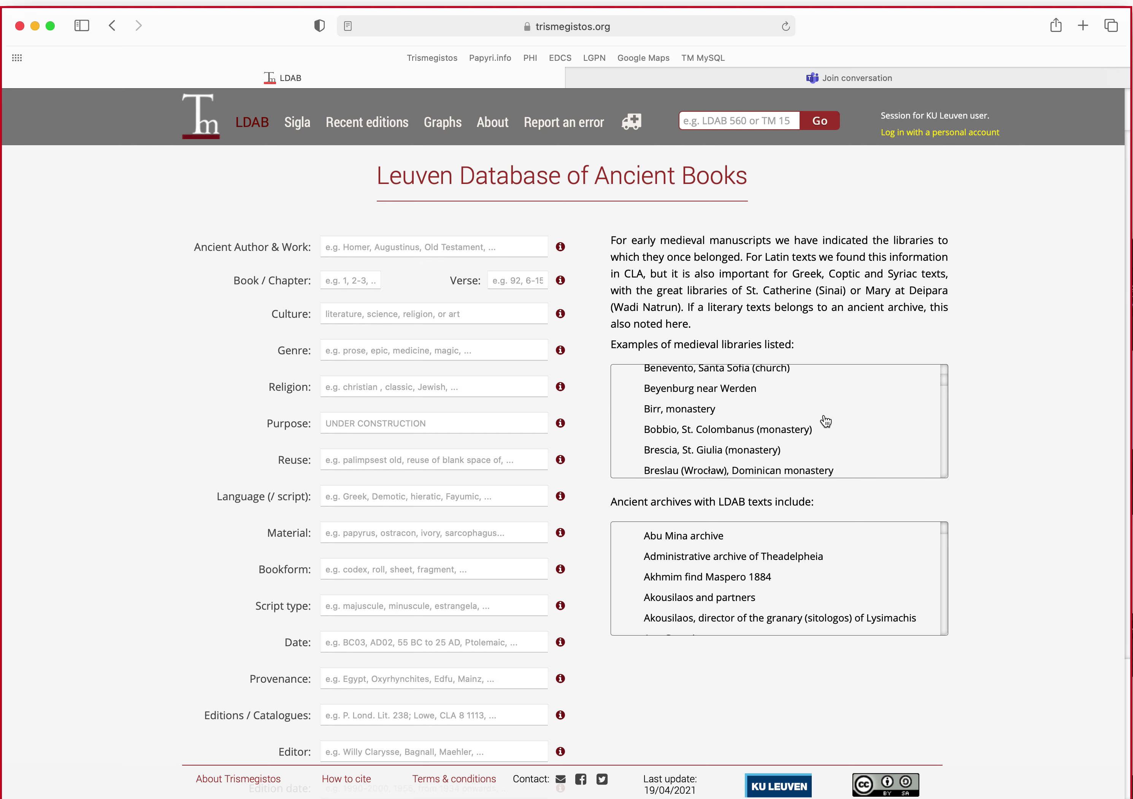
pyautogui.click(728, 431)
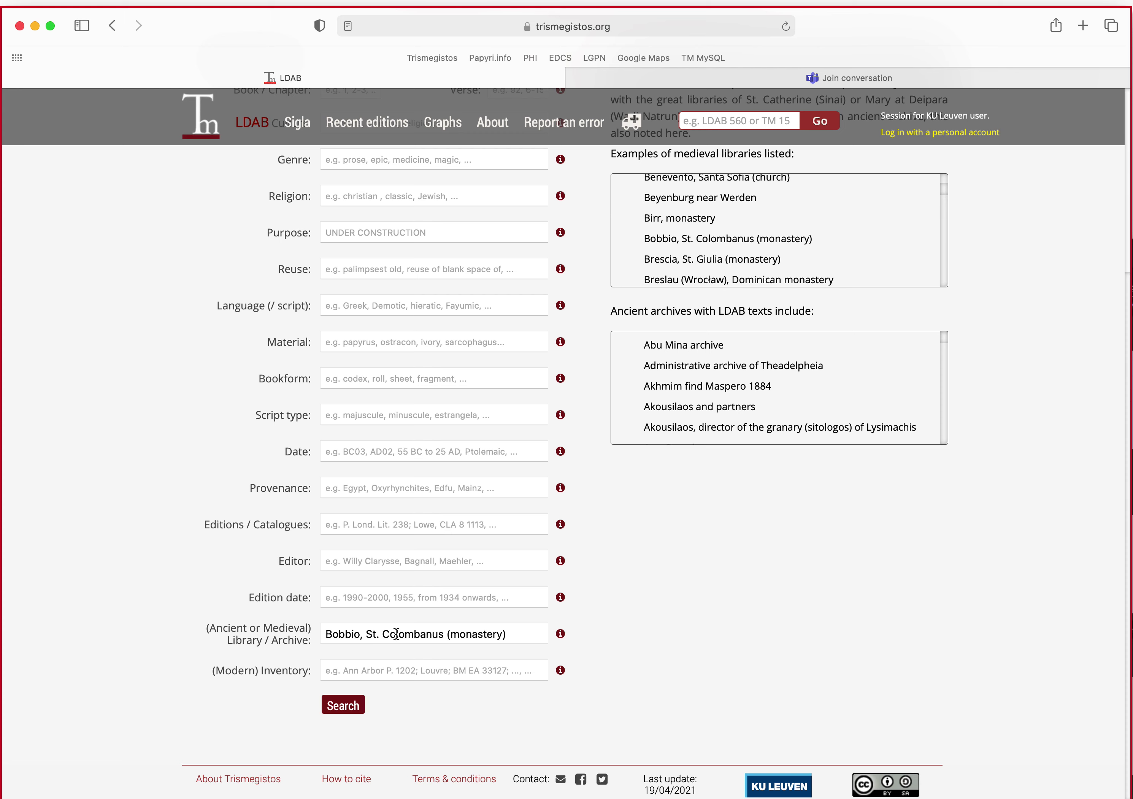
pyautogui.click(344, 706)
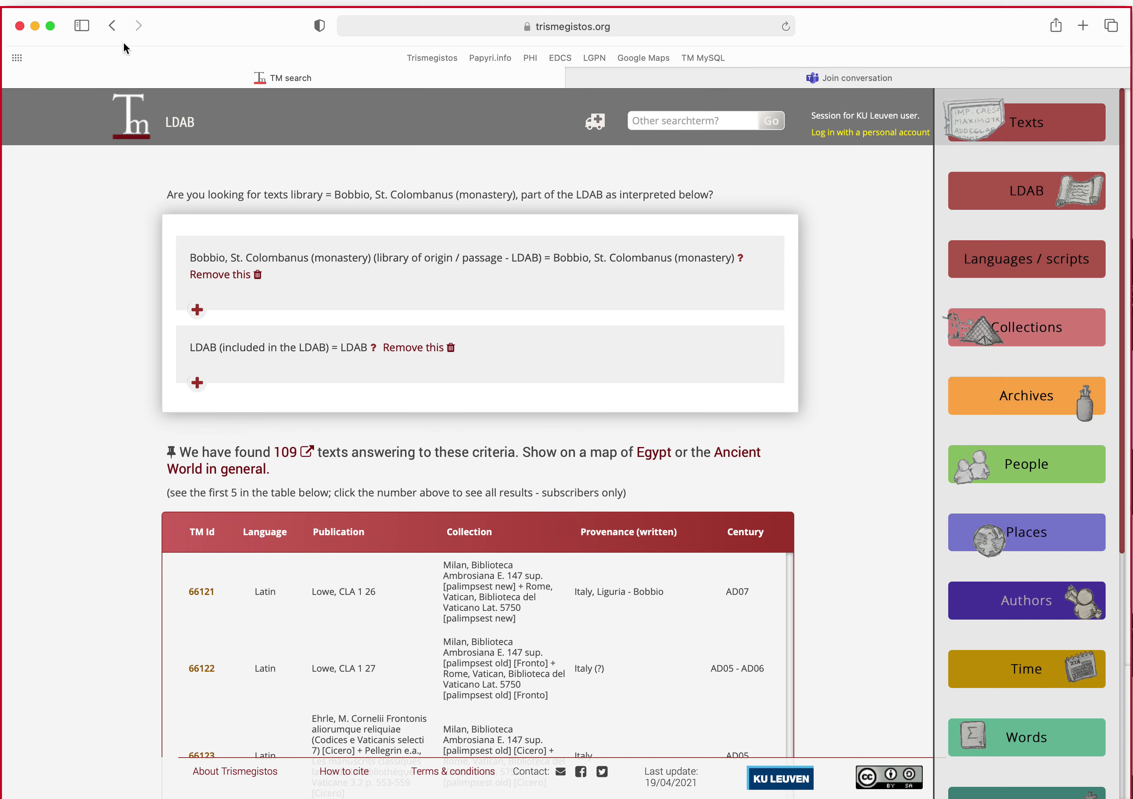
# Try to shorten the library criterion to Bobbio on the search form and rerun the search
pyautogui.click(112, 25)
pyautogui.moveTo(361, 635); pyautogui.dragTo(520, 634)
pyautogui.press('BackSpace')
pyautogui.press('Return')
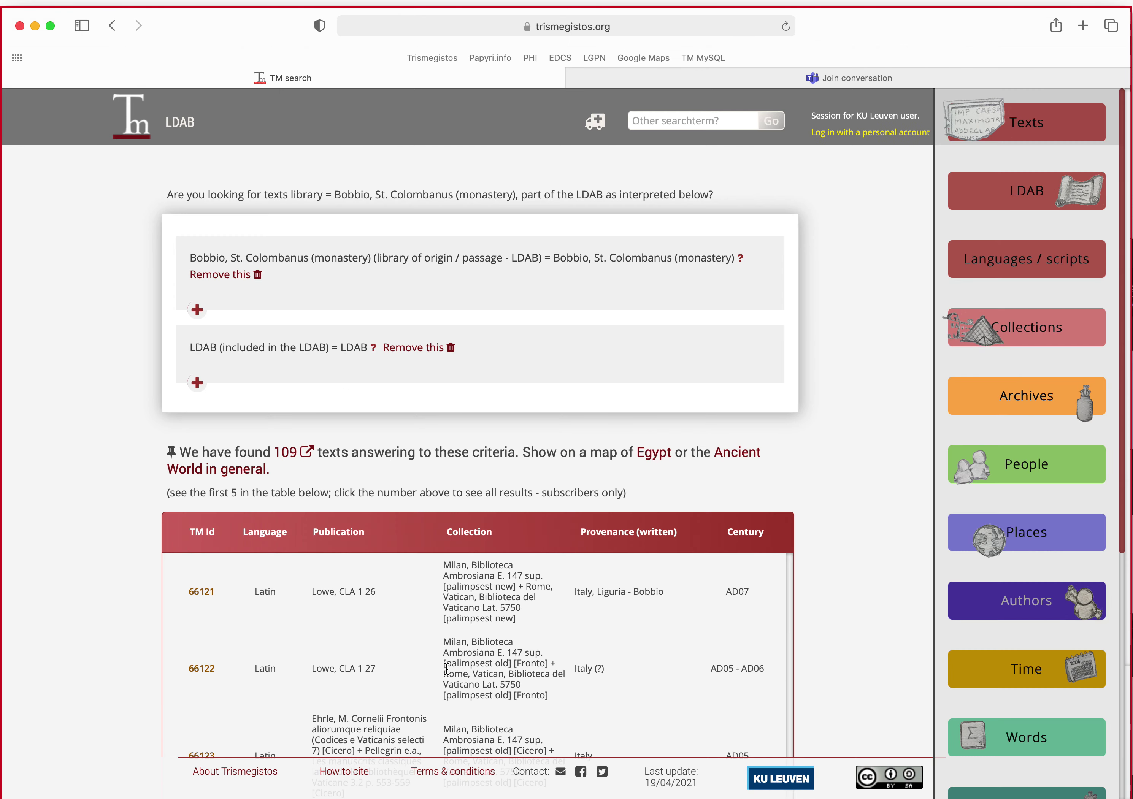
# Search with the library criterion shortened to Bobbio, and launch a new search replacing it with the suggested Bobbio, St. Colombanus (monastery)
pyautogui.click(112, 25)
pyautogui.moveTo(365, 634); pyautogui.dragTo(524, 635)
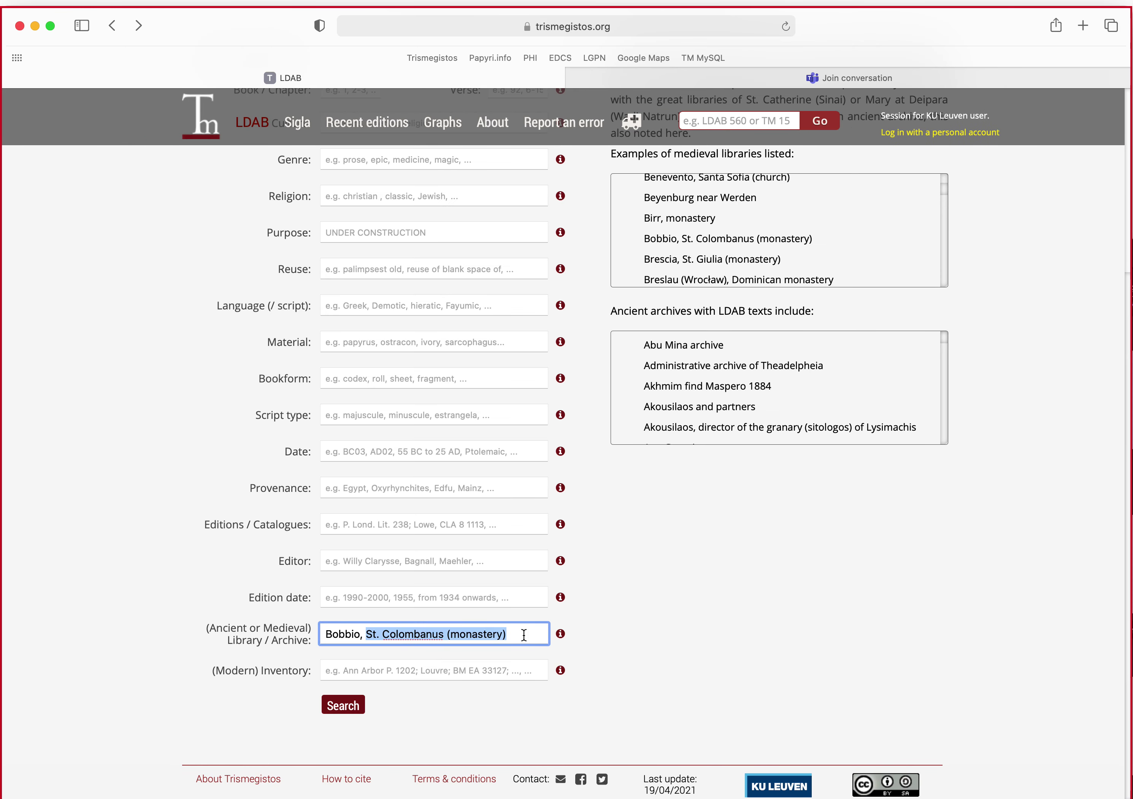
pyautogui.press('BackSpace')
pyautogui.press('BackSpace')
pyautogui.press('BackSpace')
pyautogui.click(613, 639)
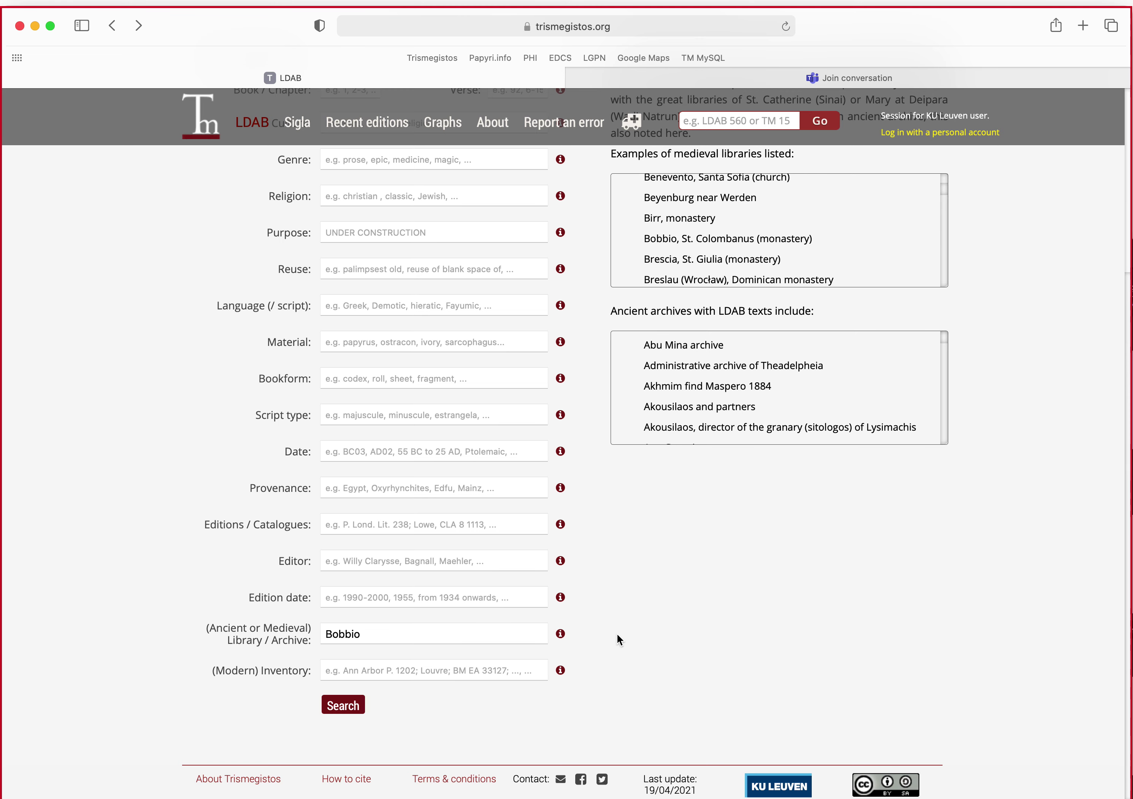
pyautogui.click(354, 705)
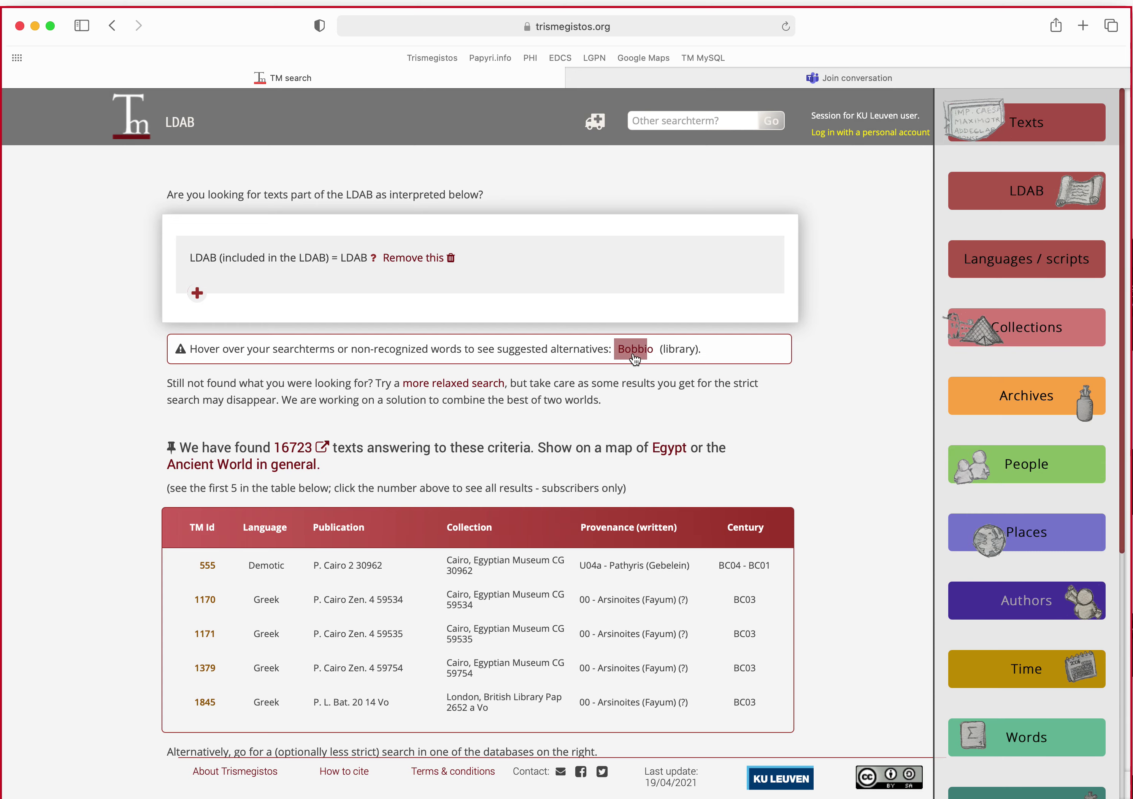
pyautogui.moveTo(635, 360)
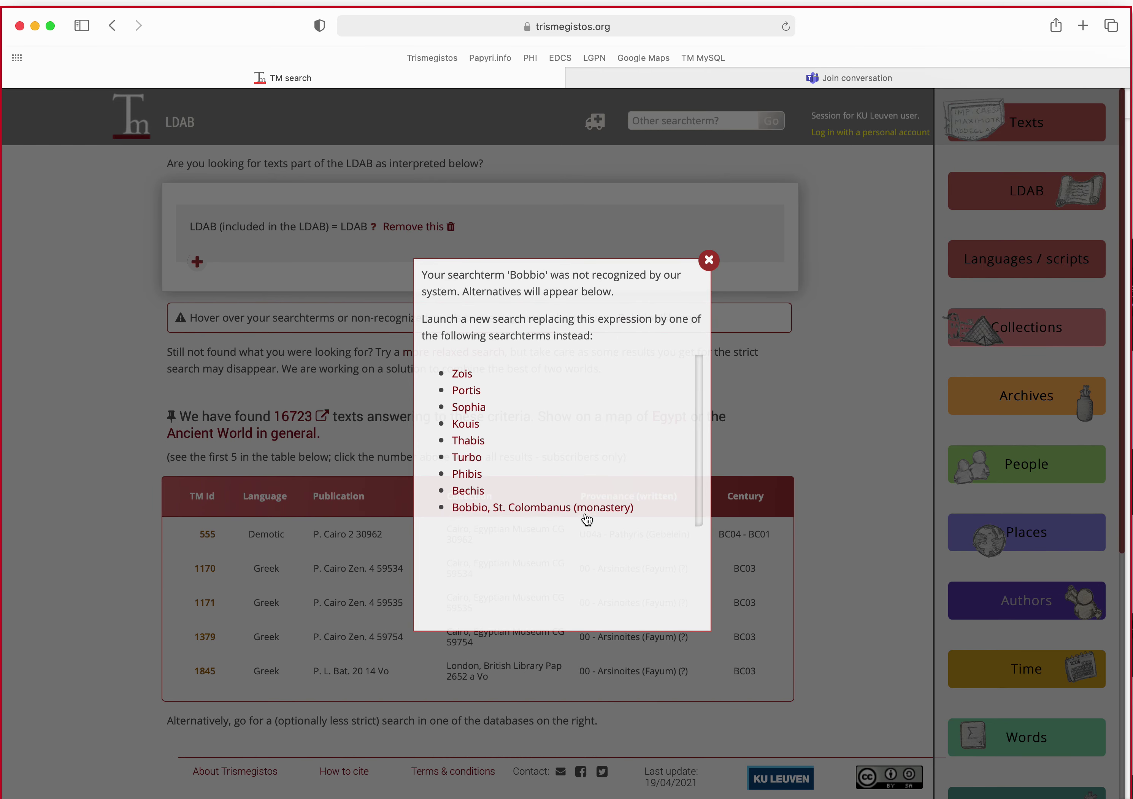
pyautogui.click(543, 510)
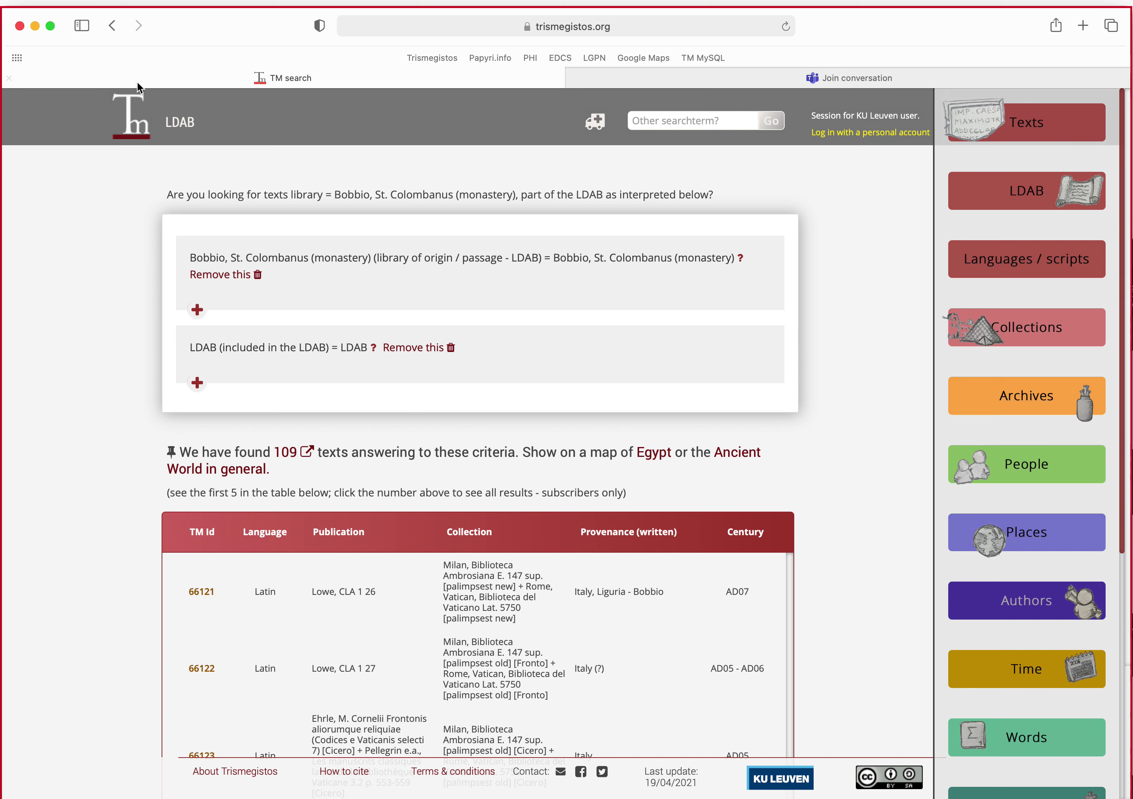
# Return to the filled-in search form and replace the library criterion with Bobbio, St. Colombanus (monastery) from the medieval libraries list
pyautogui.click(112, 26)
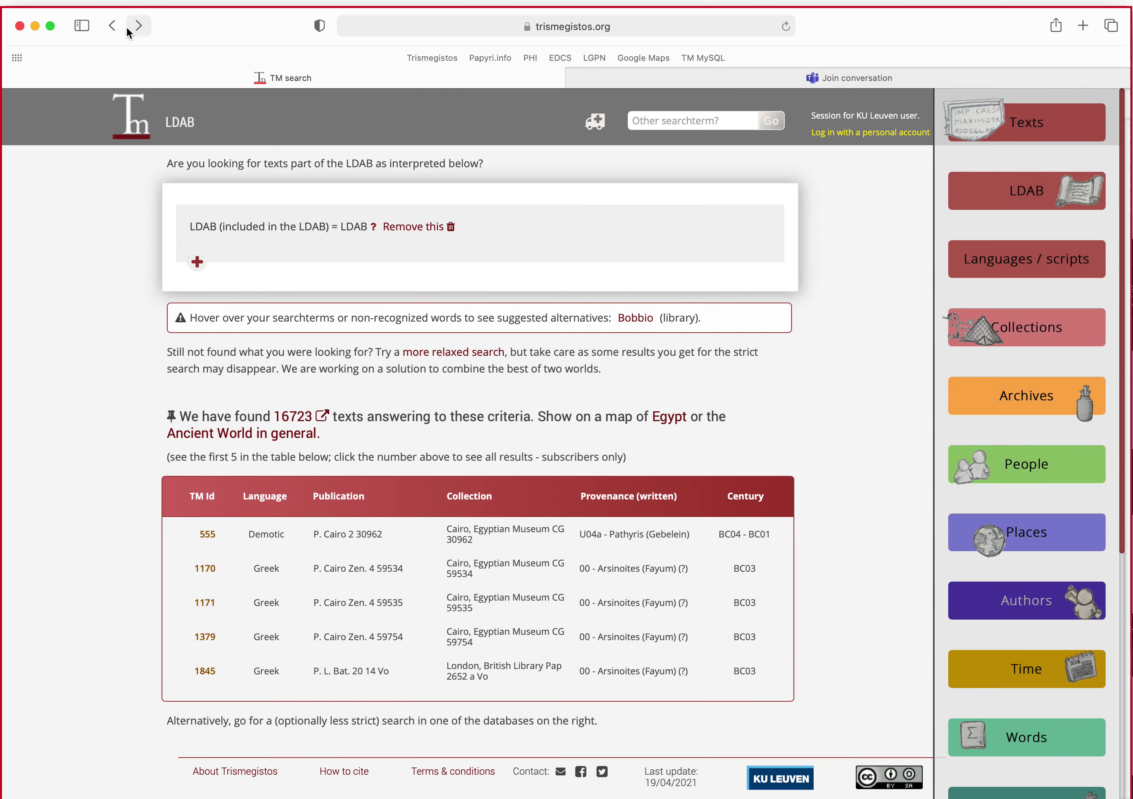
pyautogui.click(112, 26)
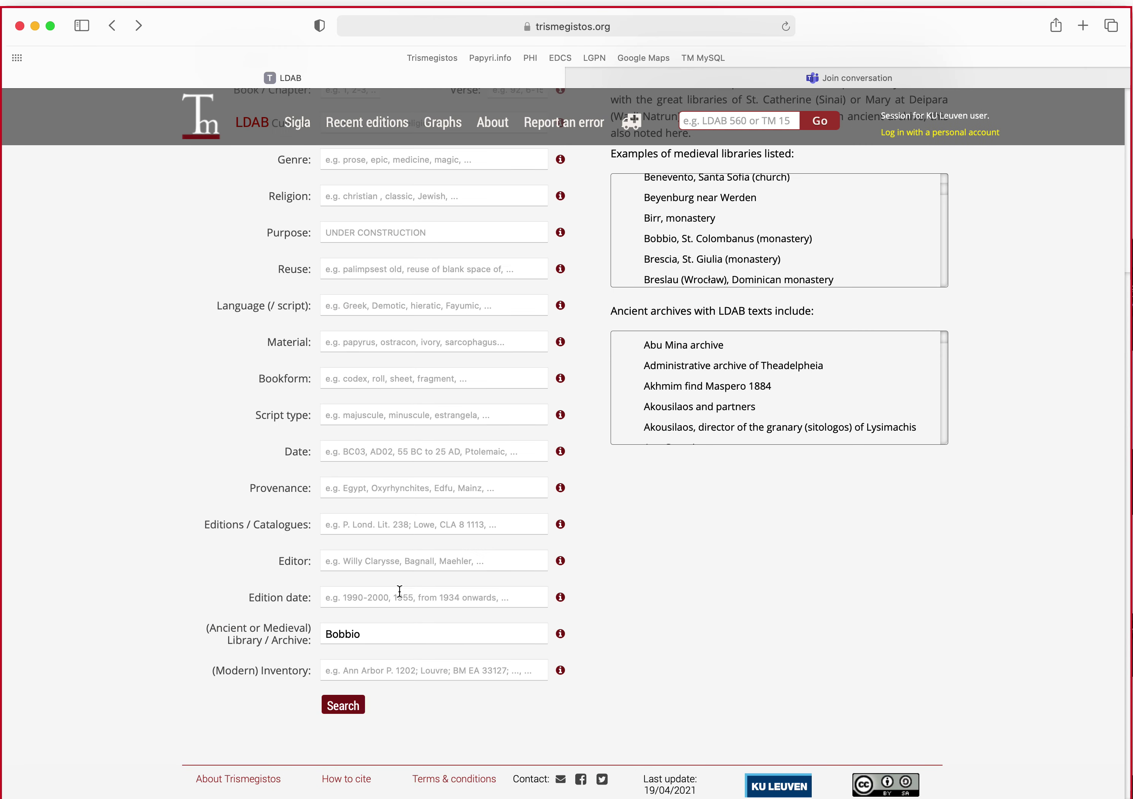
pyautogui.click(403, 635)
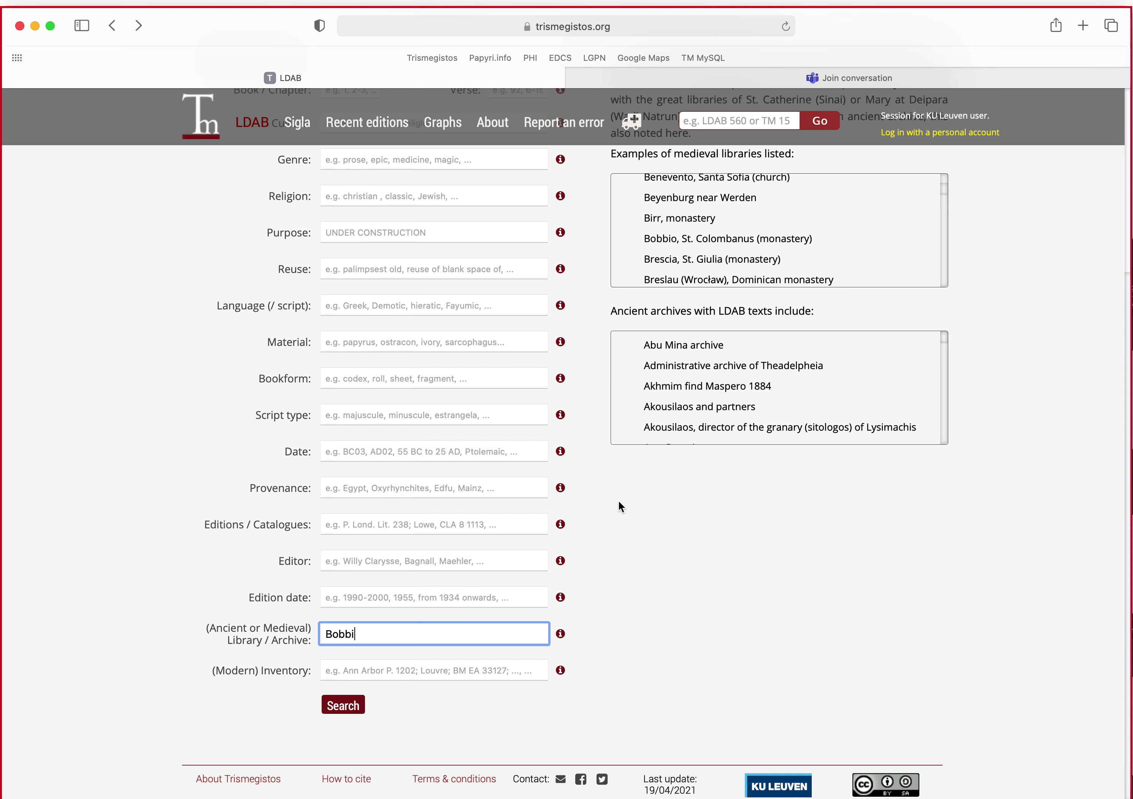
pyautogui.press('BackSpace')
pyautogui.press('BackSpace')
pyautogui.press('BackSpace')
pyautogui.press('BackSpace')
pyautogui.press('BackSpace')
pyautogui.click(707, 240)
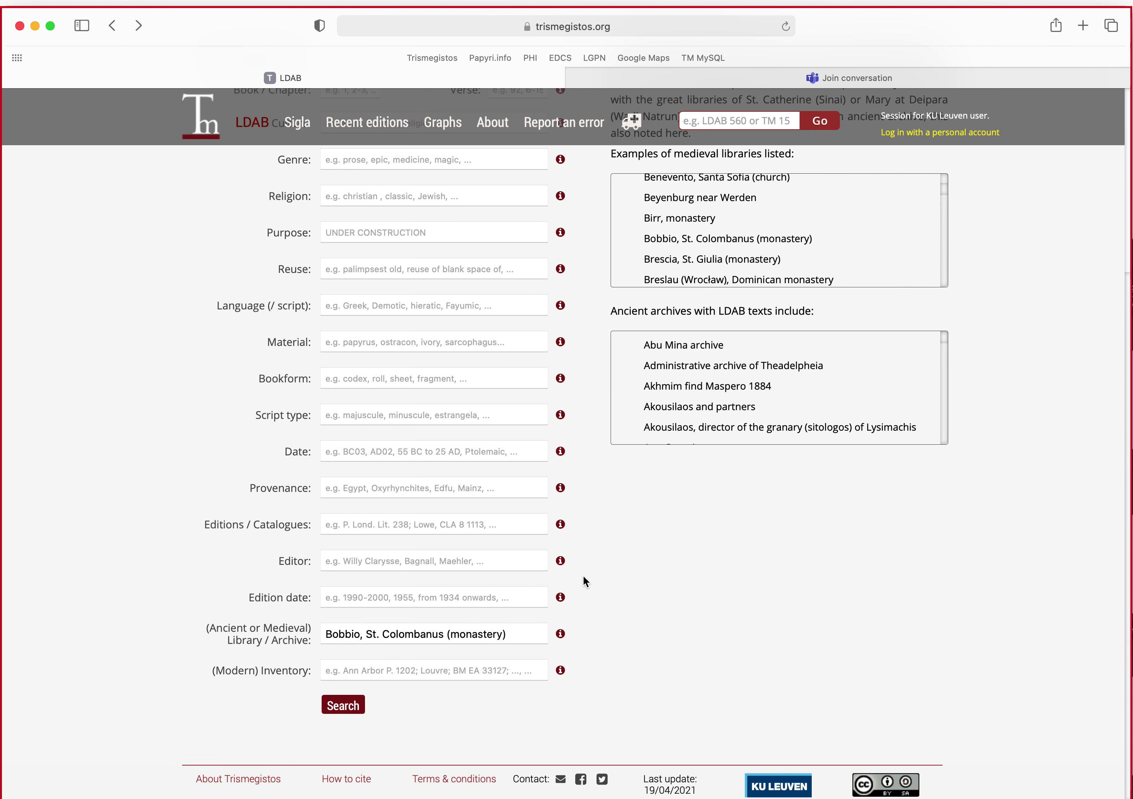
# Add NOT Italy as the modern inventory criterion and run the search
pyautogui.scroll(1, 649, 599)
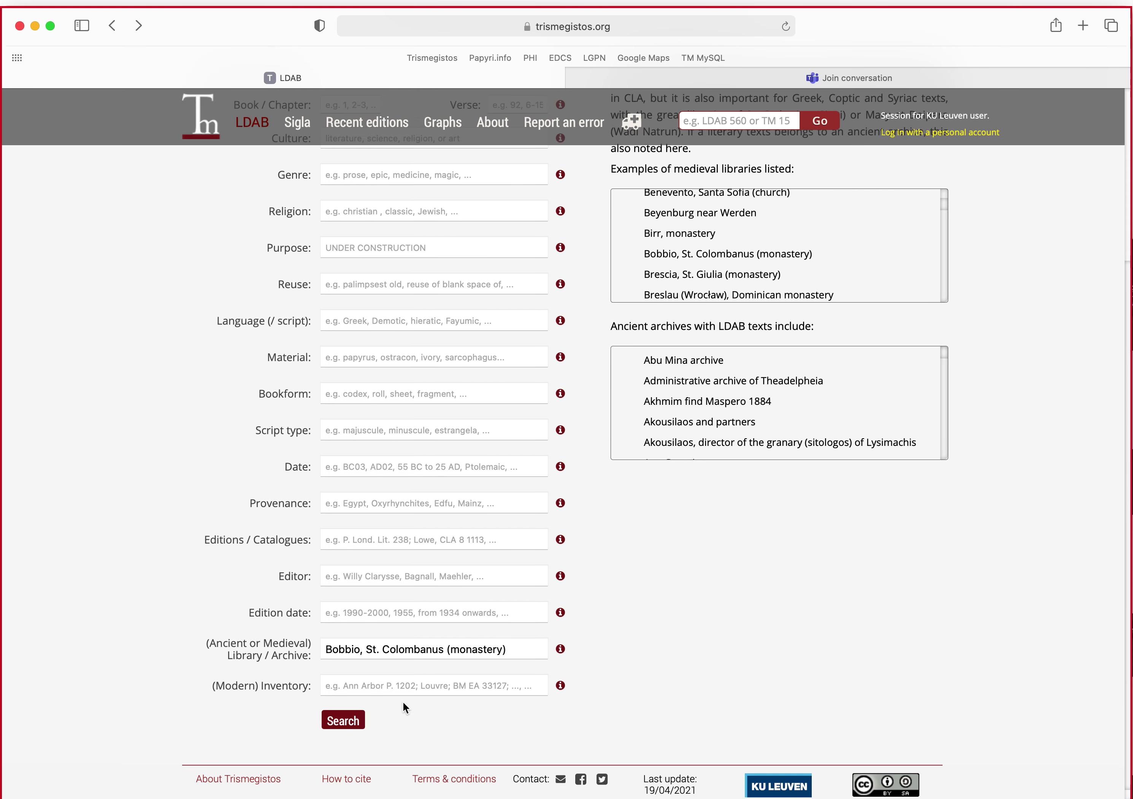
pyautogui.click(306, 688)
pyautogui.scroll(-1, 255, 766)
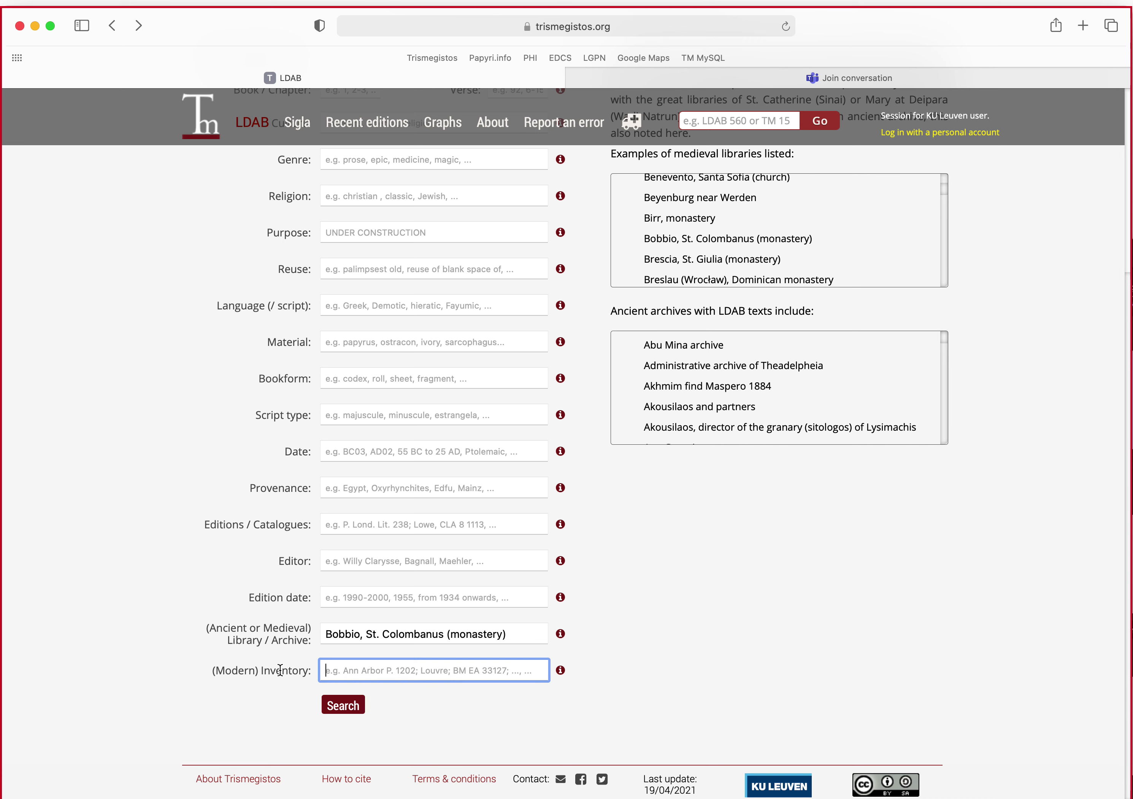
pyautogui.write('NOT Italy')
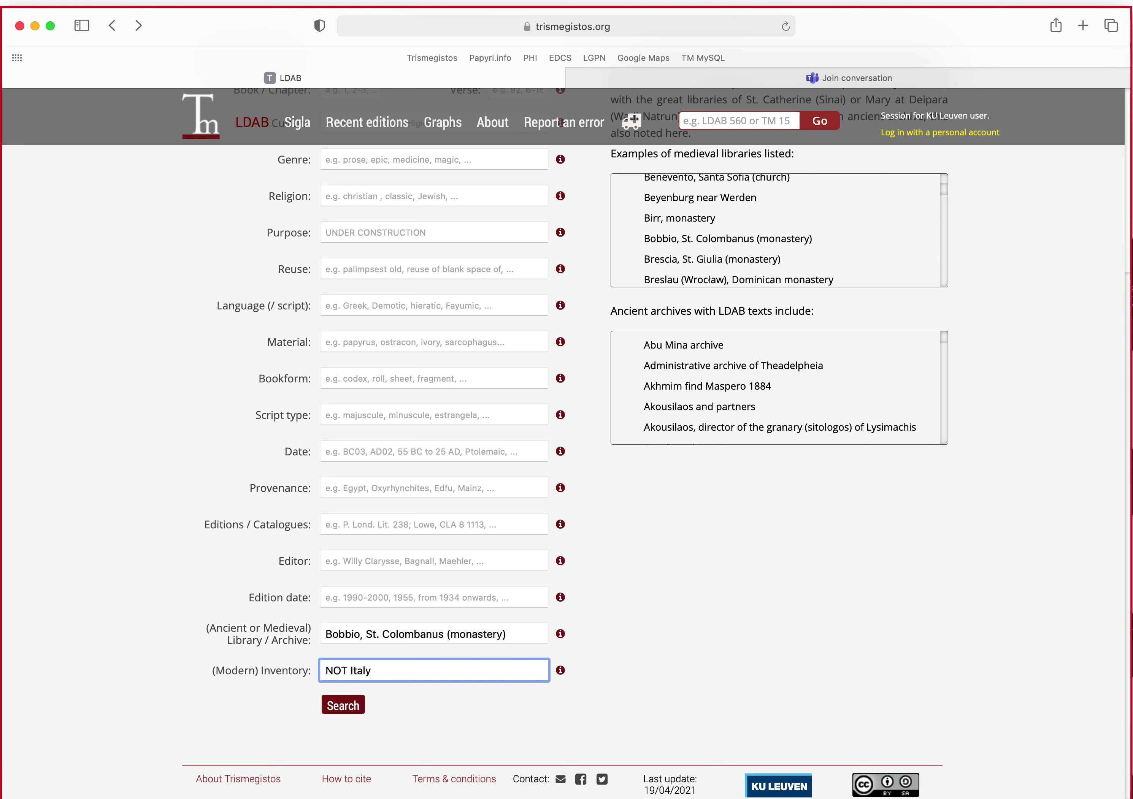
pyautogui.press('Return')
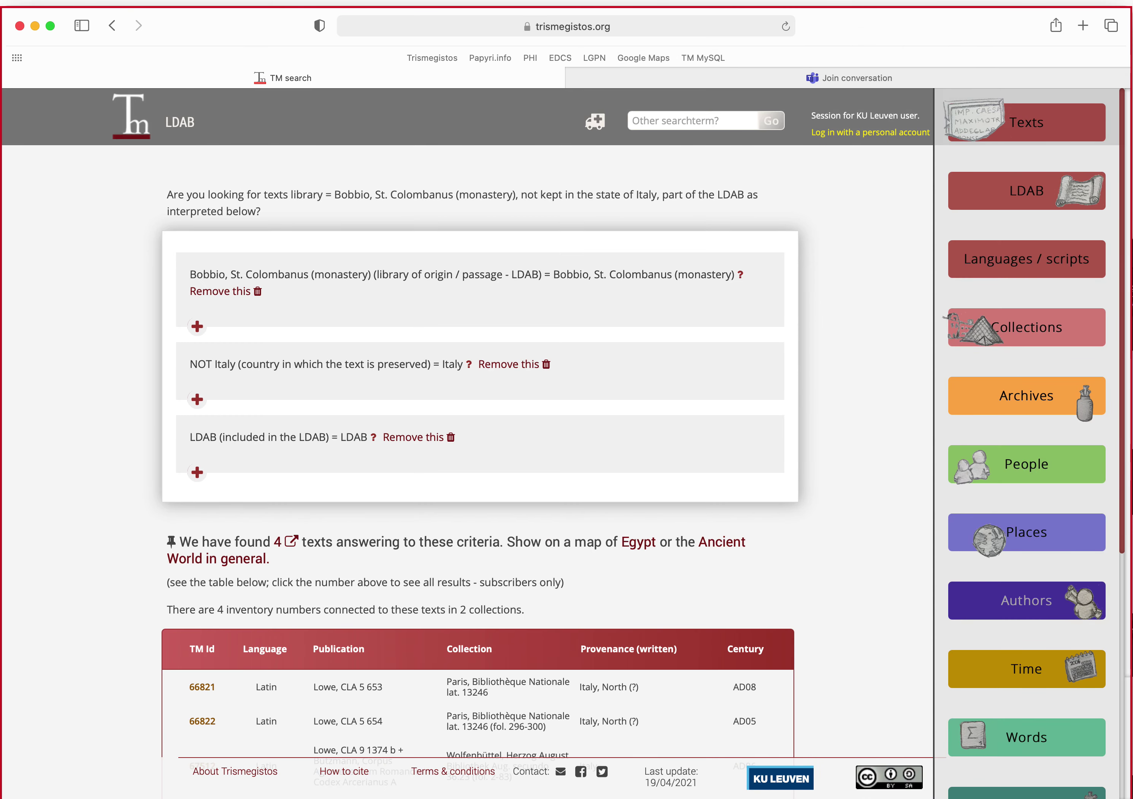
# Open the full list of matching texts and examine its language and material charts, chronological overview and table
pyautogui.scroll(-4, 523, 666)
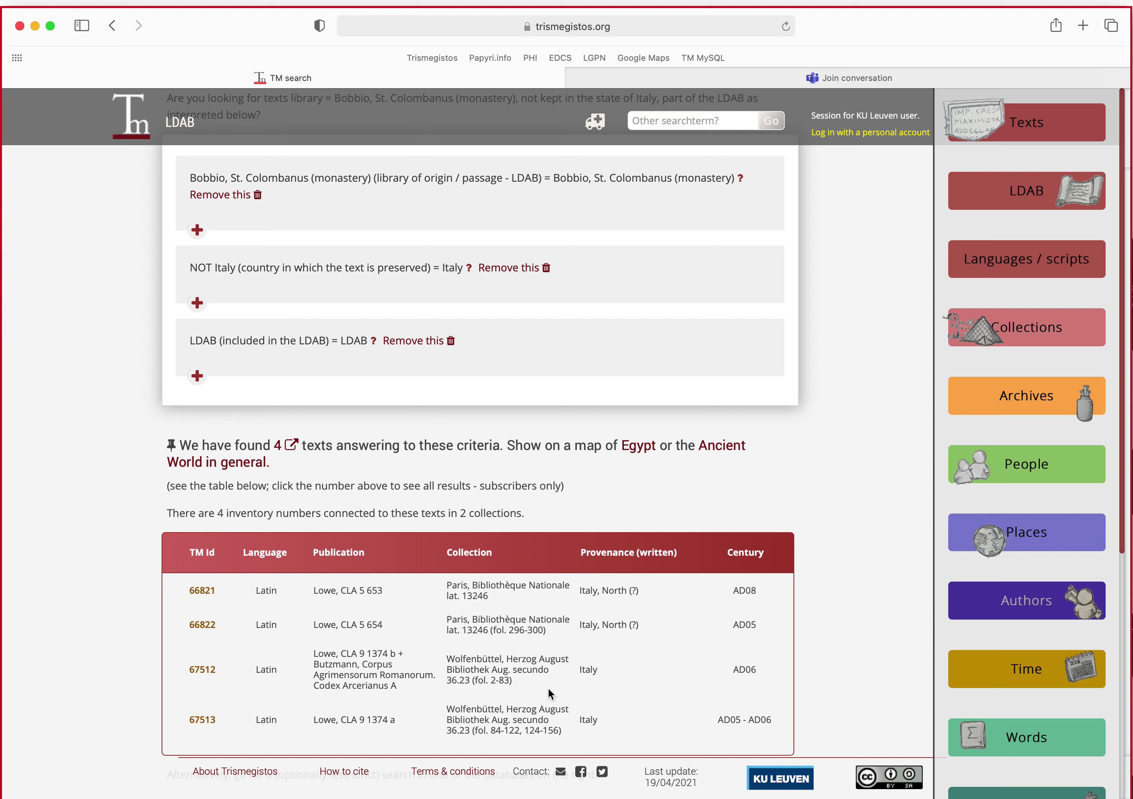
pyautogui.click(286, 444)
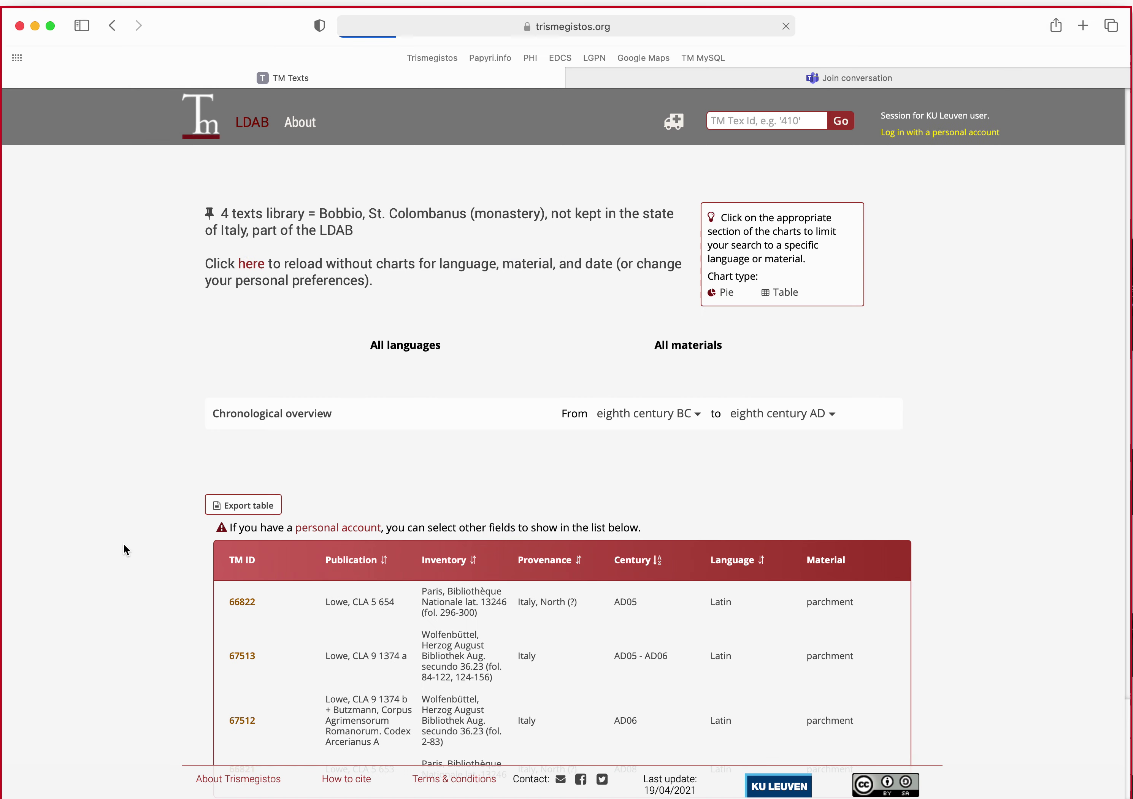
pyautogui.scroll(-3, 122, 543)
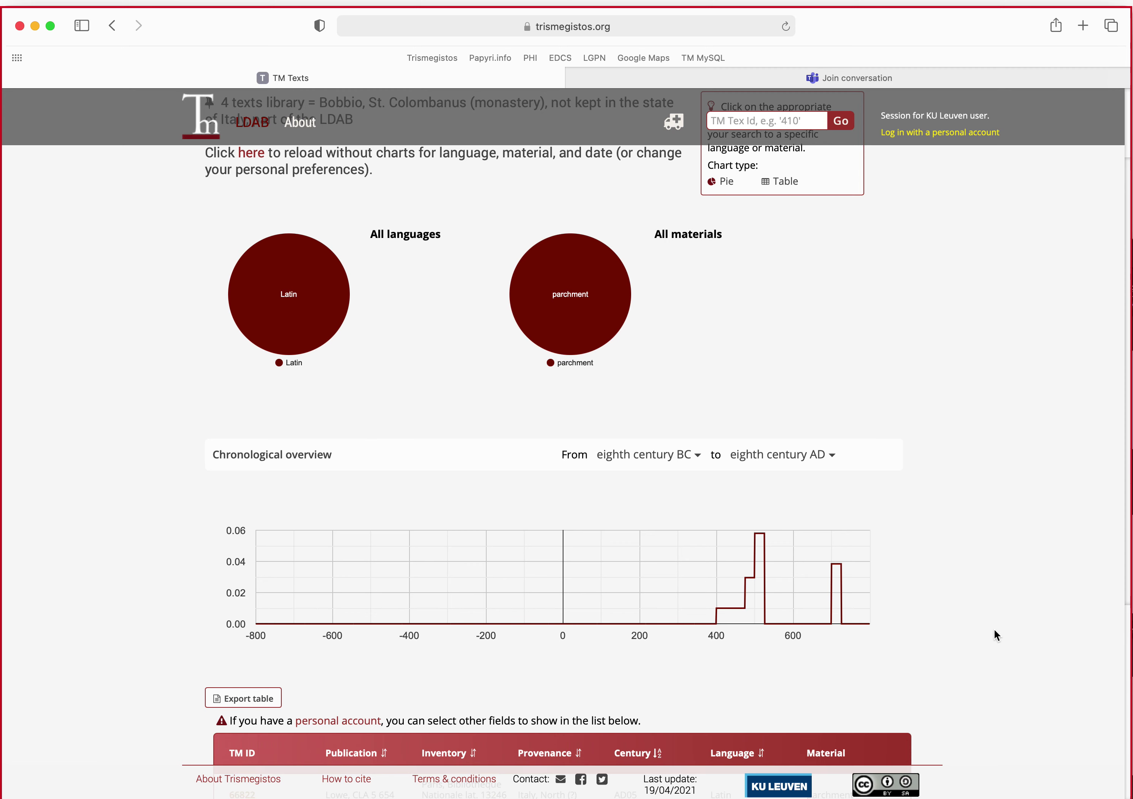
pyautogui.scroll(-3, 987, 616)
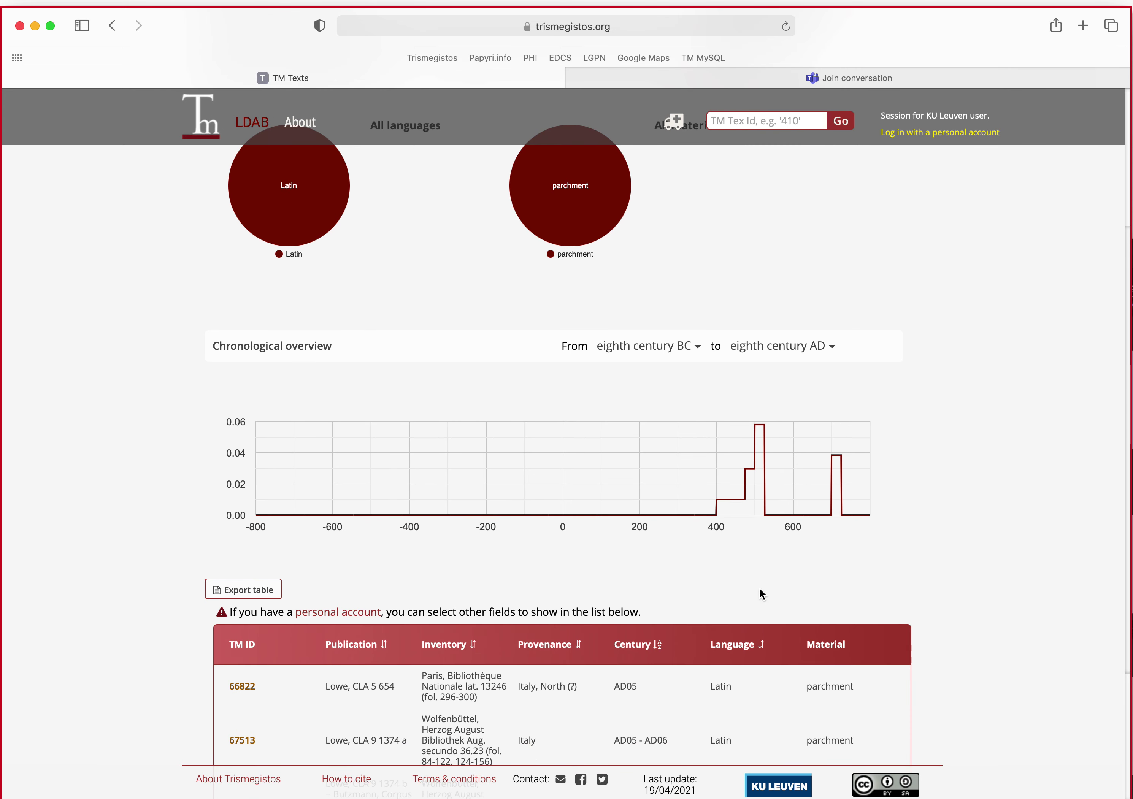
pyautogui.moveTo(734, 496)
pyautogui.scroll(-3, 954, 512)
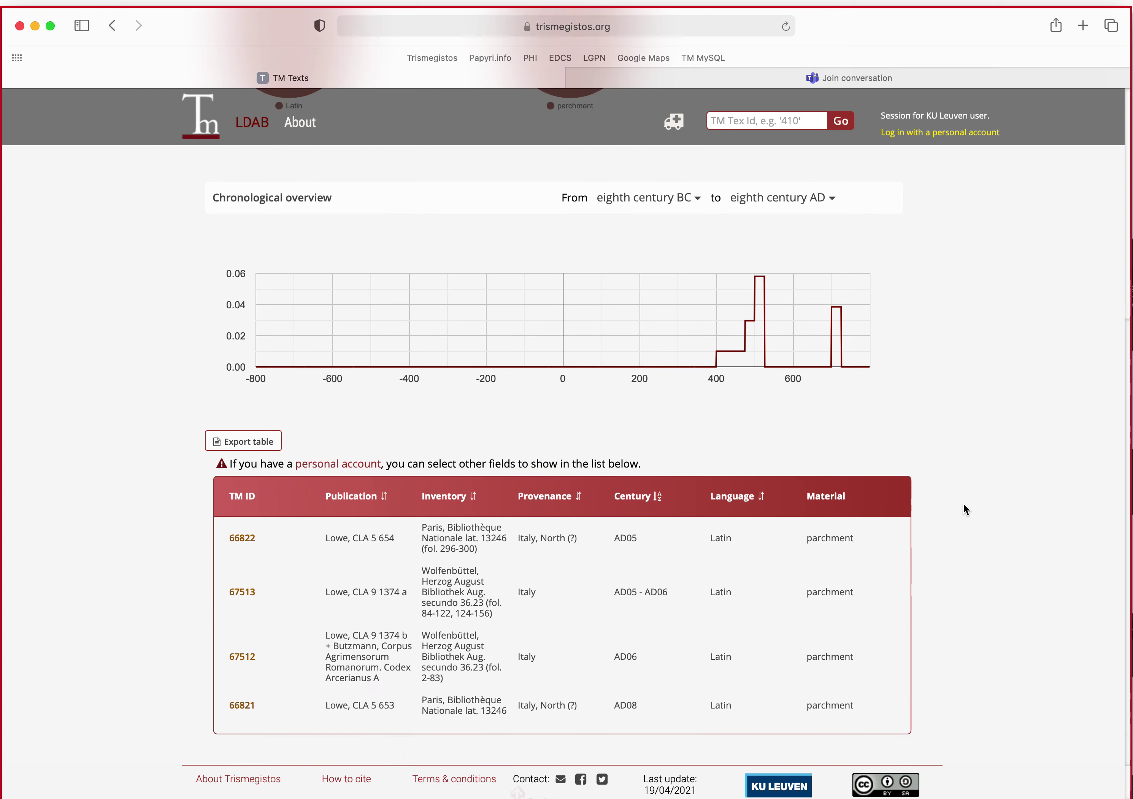
pyautogui.scroll(7, 963, 503)
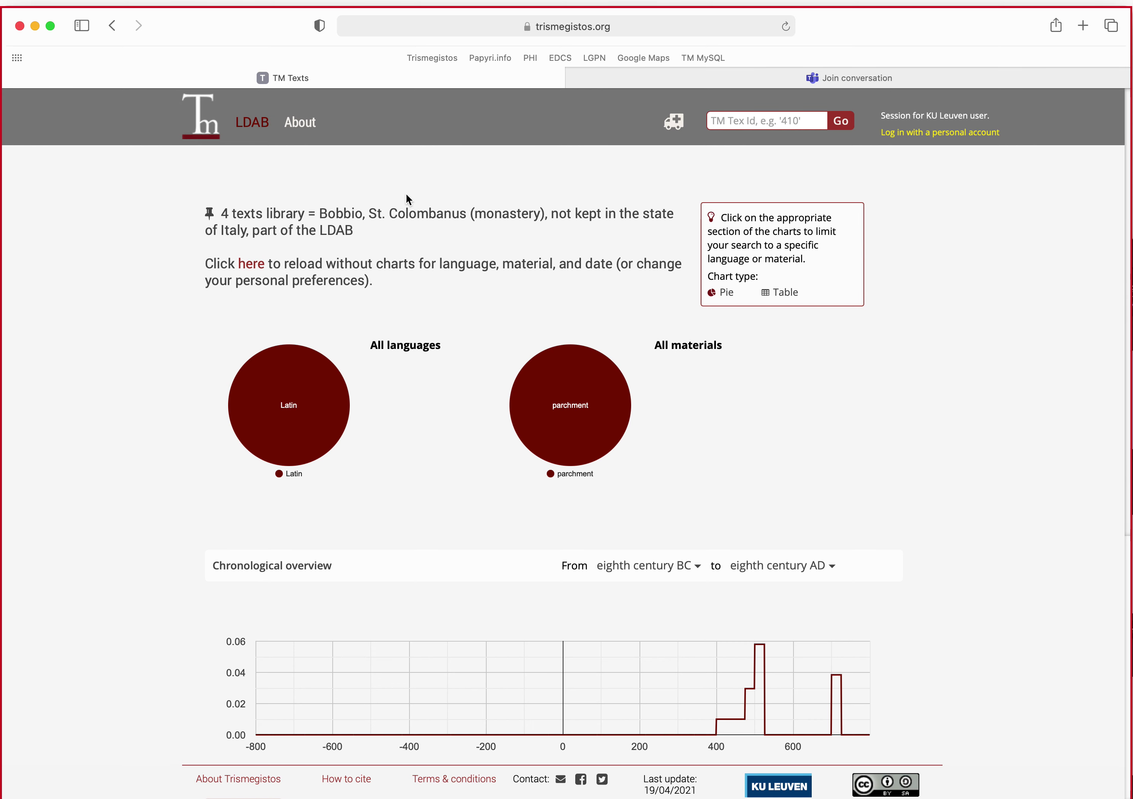
# Open a blank LDAB search form and enter Coptic as the language criterion
pyautogui.click(255, 124)
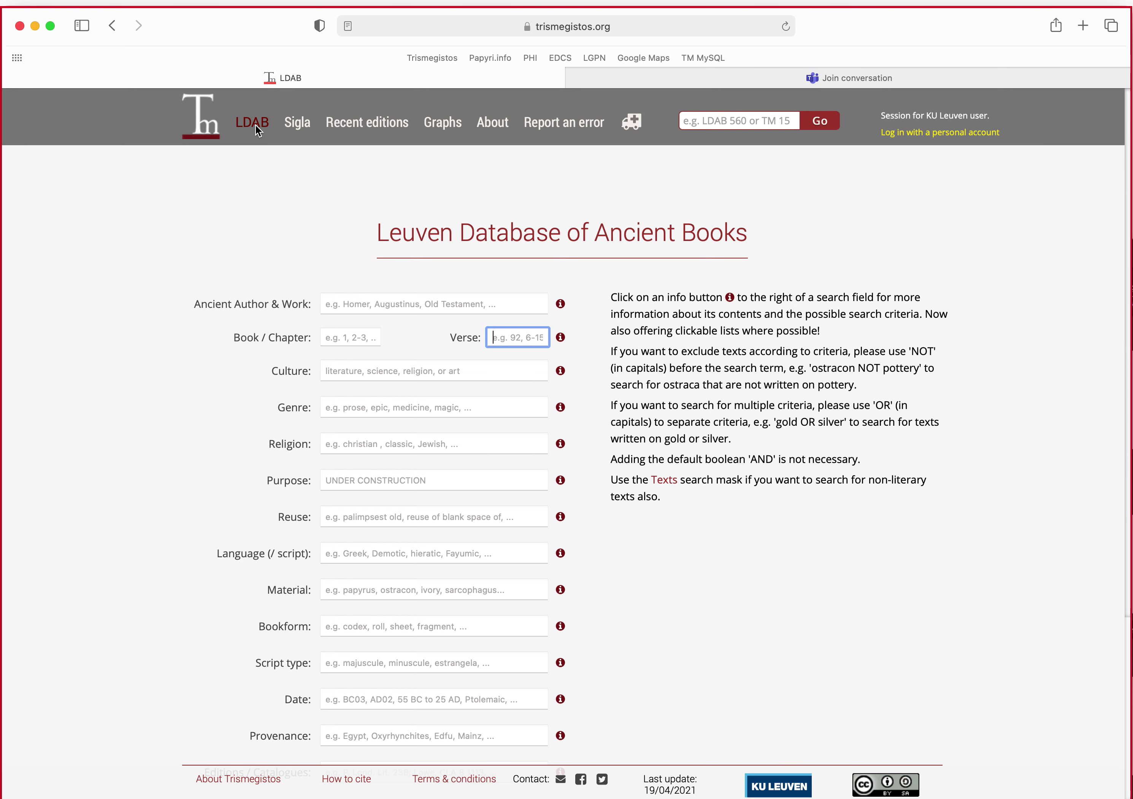
pyautogui.scroll(-3, 149, 415)
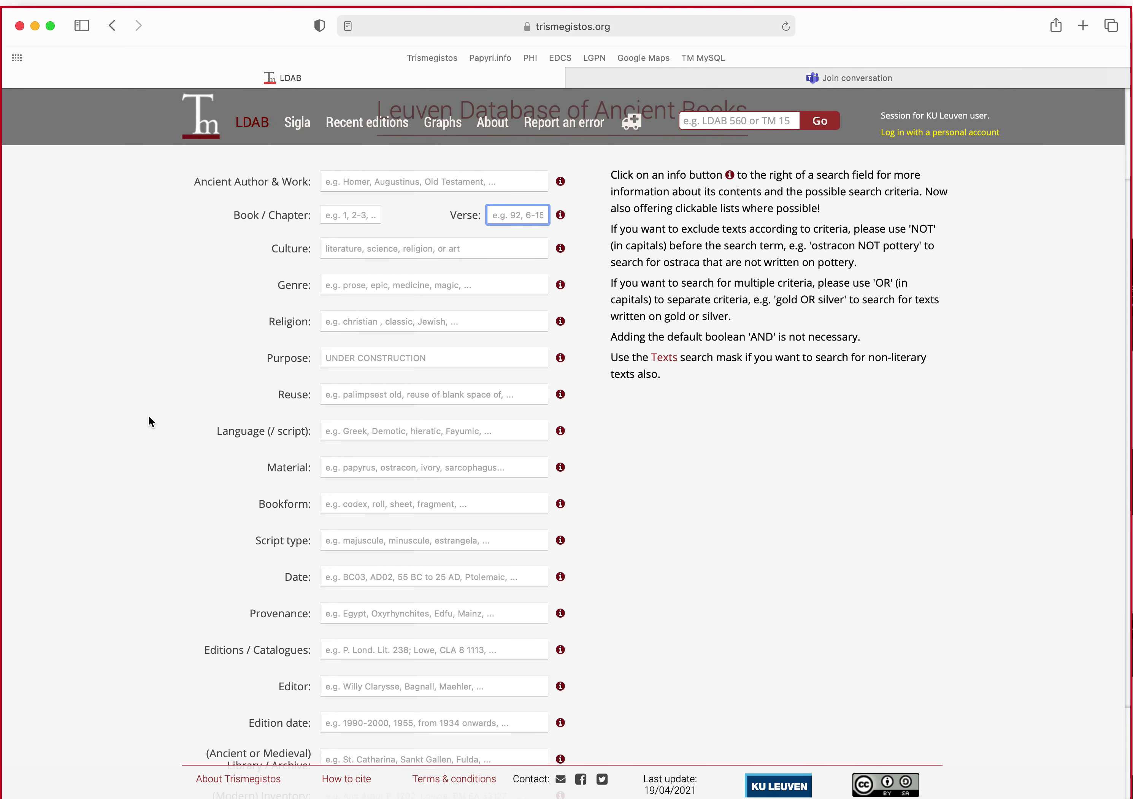
pyautogui.click(361, 414)
pyautogui.write('Coptic')
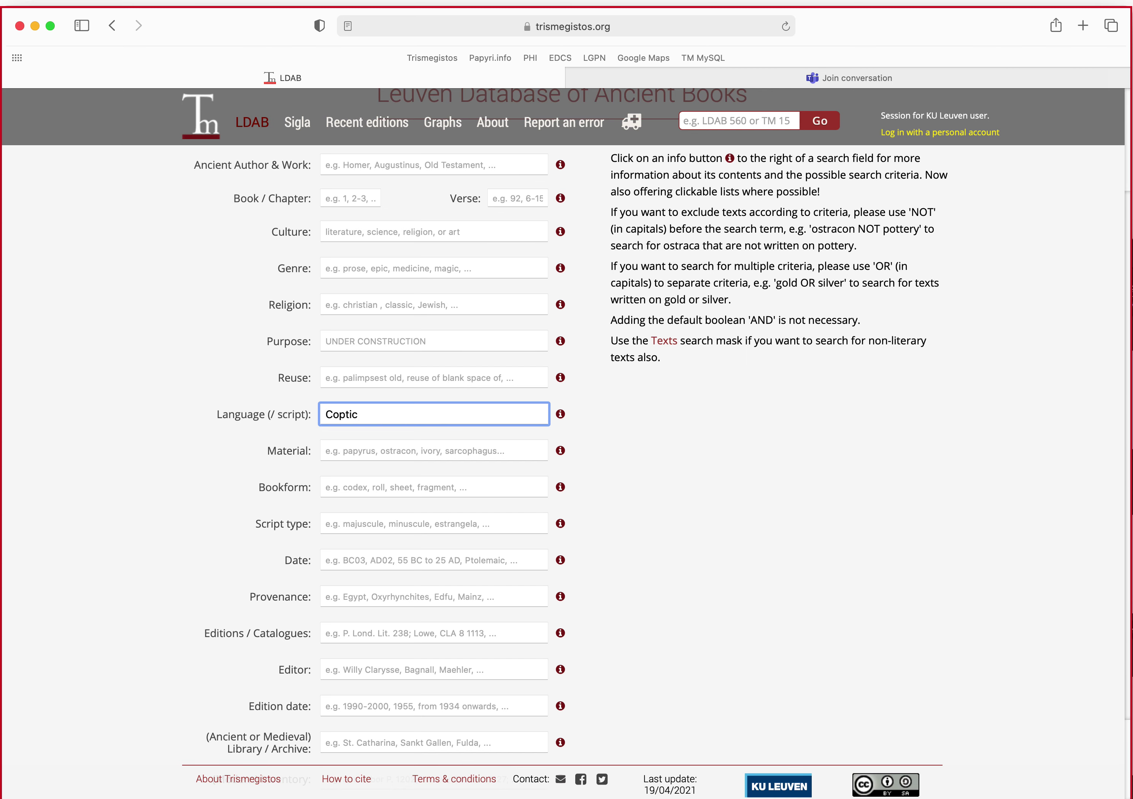
# Add science as the culture criterion from the list of culture categories and run the search
pyautogui.scroll(2, 460, 277)
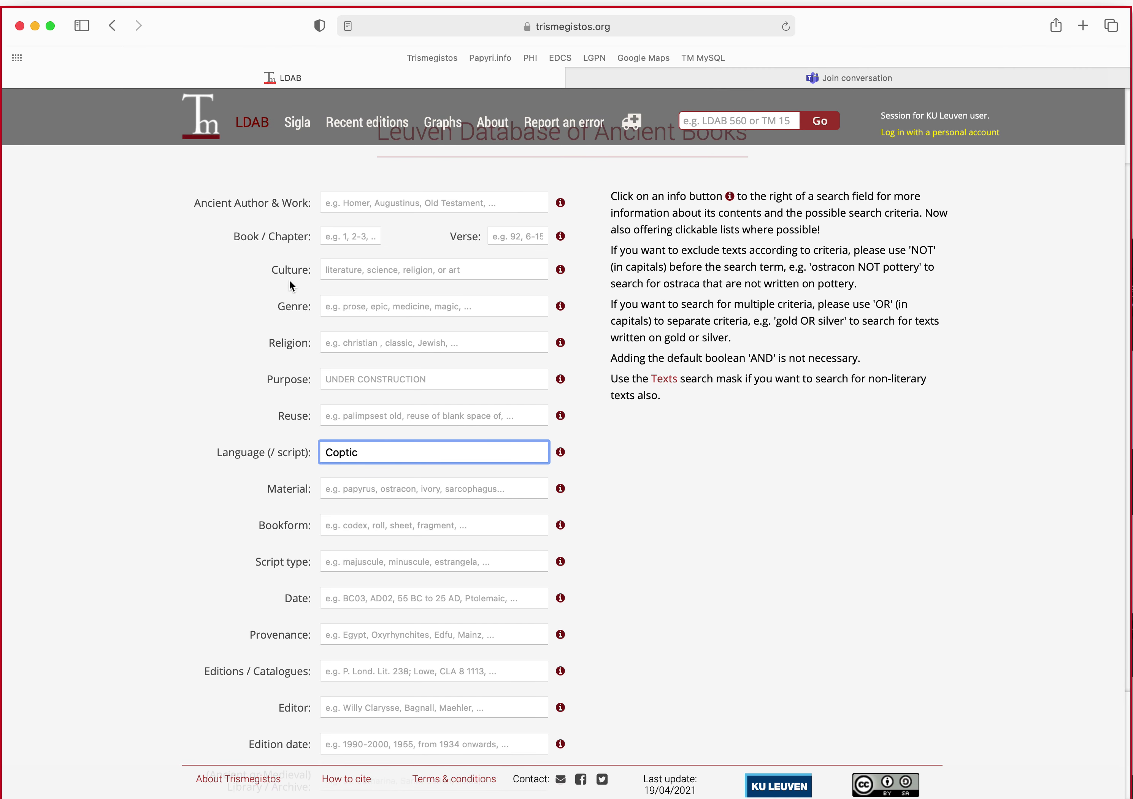
pyautogui.click(561, 270)
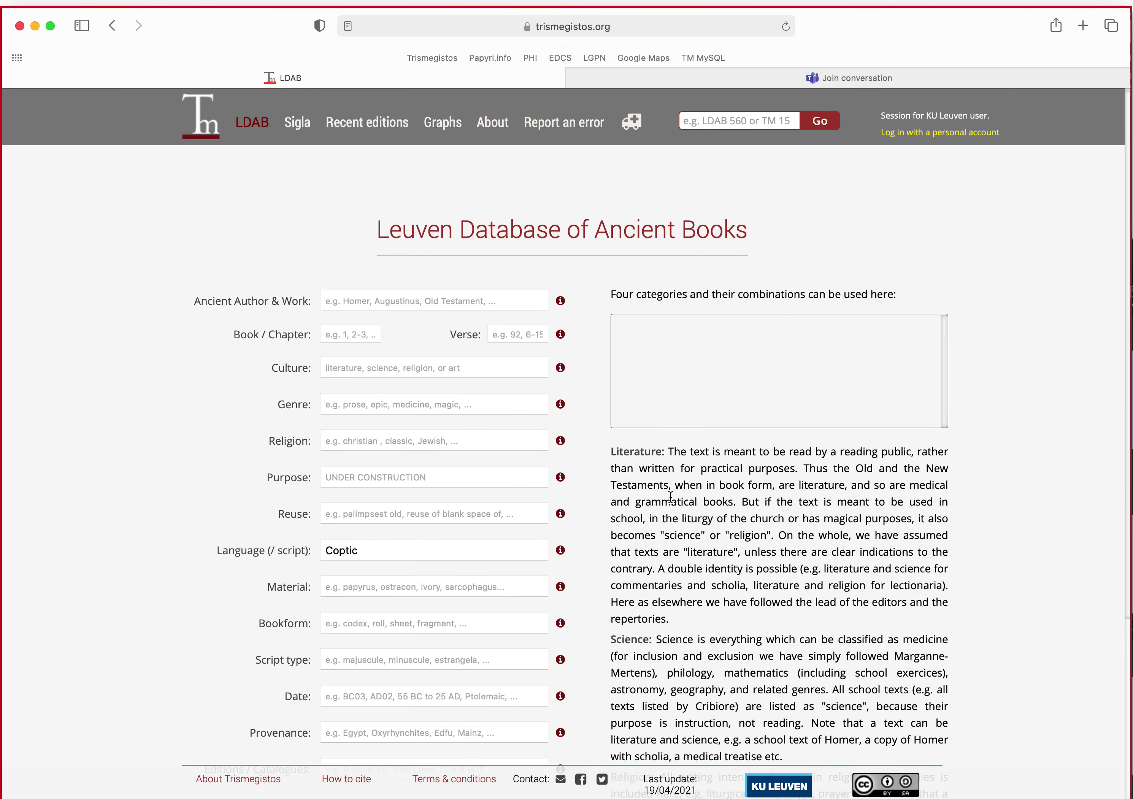
pyautogui.scroll(-3, 981, 572)
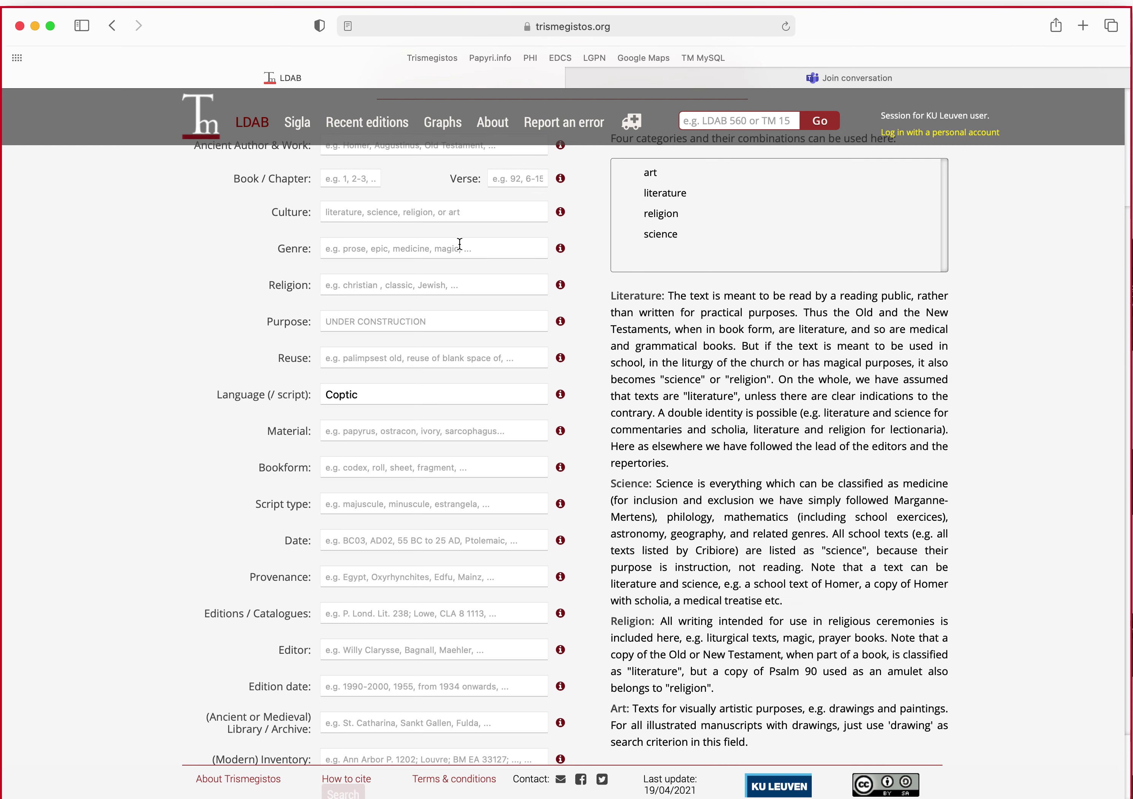
pyautogui.scroll(-2, 723, 377)
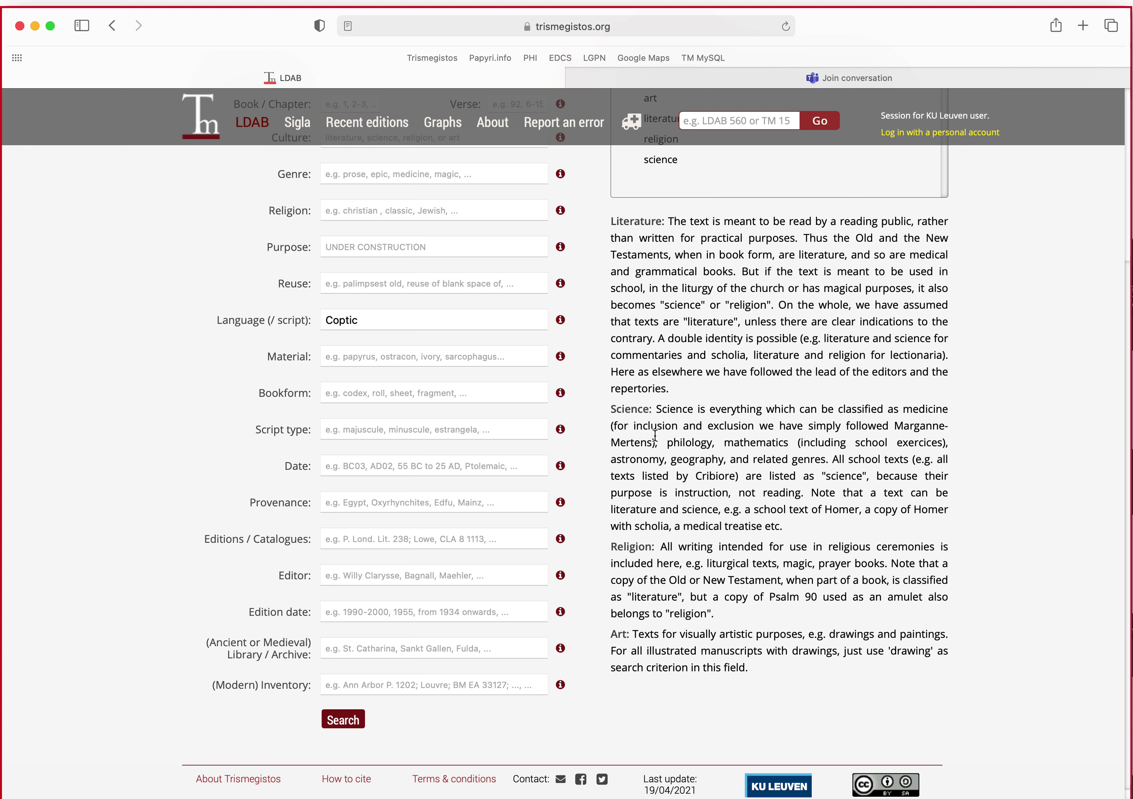
pyautogui.scroll(2, 656, 436)
pyautogui.scroll(2, 655, 436)
pyautogui.click(661, 299)
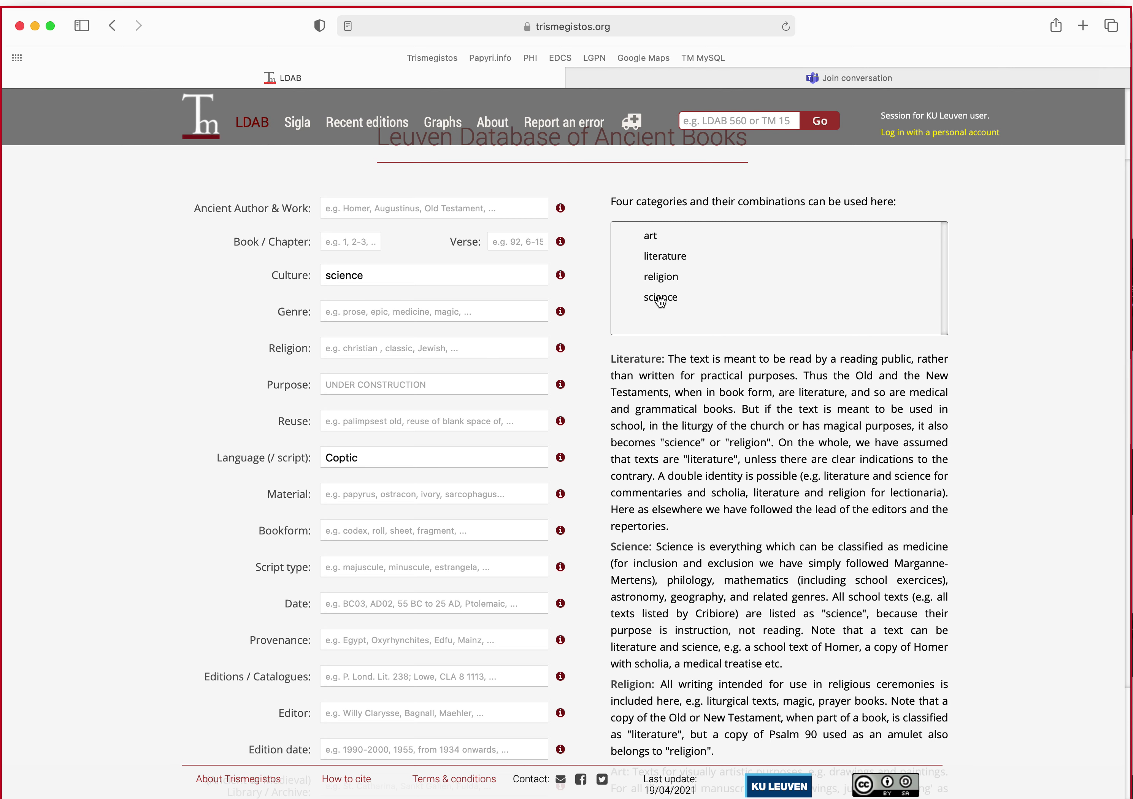
pyautogui.scroll(-3, 215, 460)
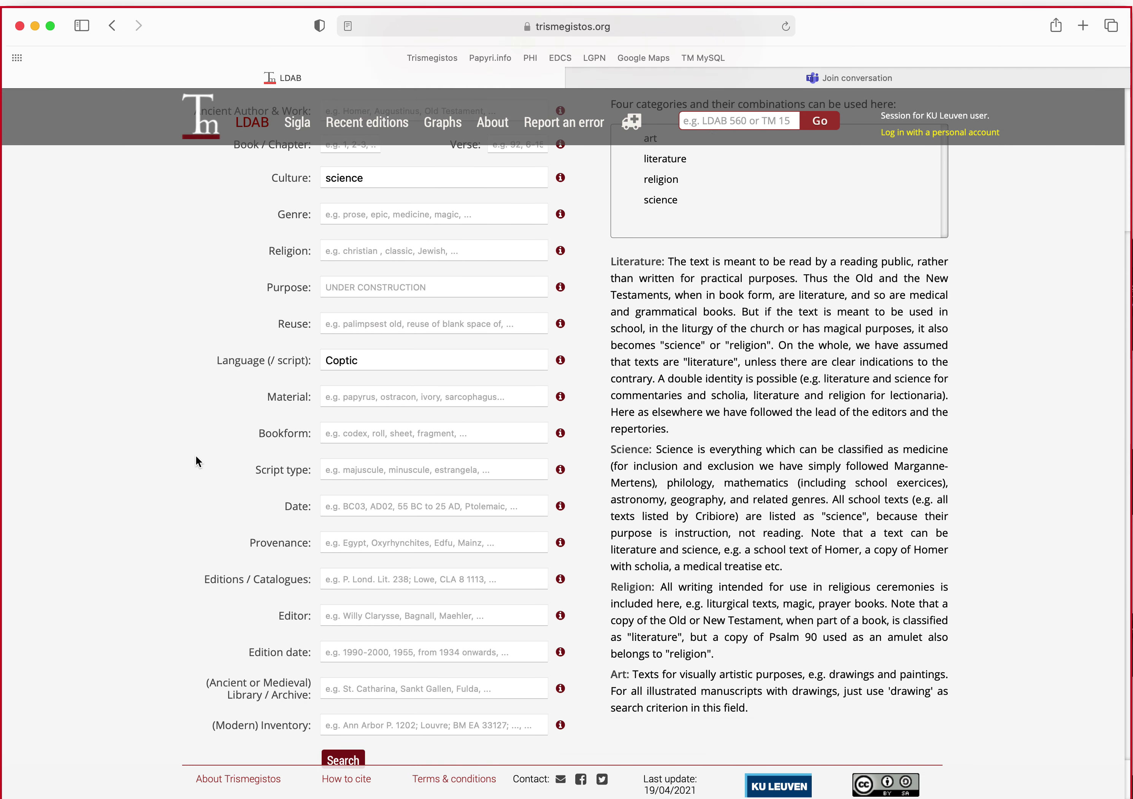
pyautogui.scroll(-1, 205, 459)
pyautogui.click(344, 704)
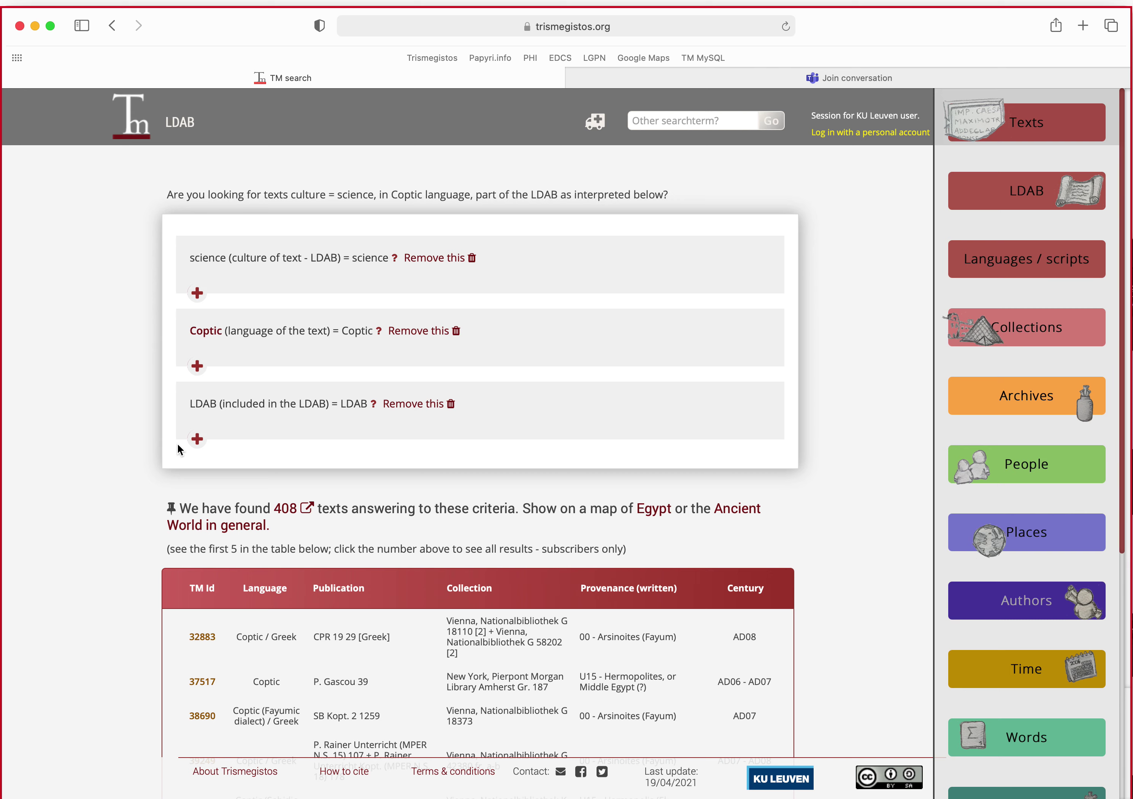
# Return to the filled-in search form, add NOT Bible as the ancient author and work criterion, and run the search
pyautogui.click(112, 25)
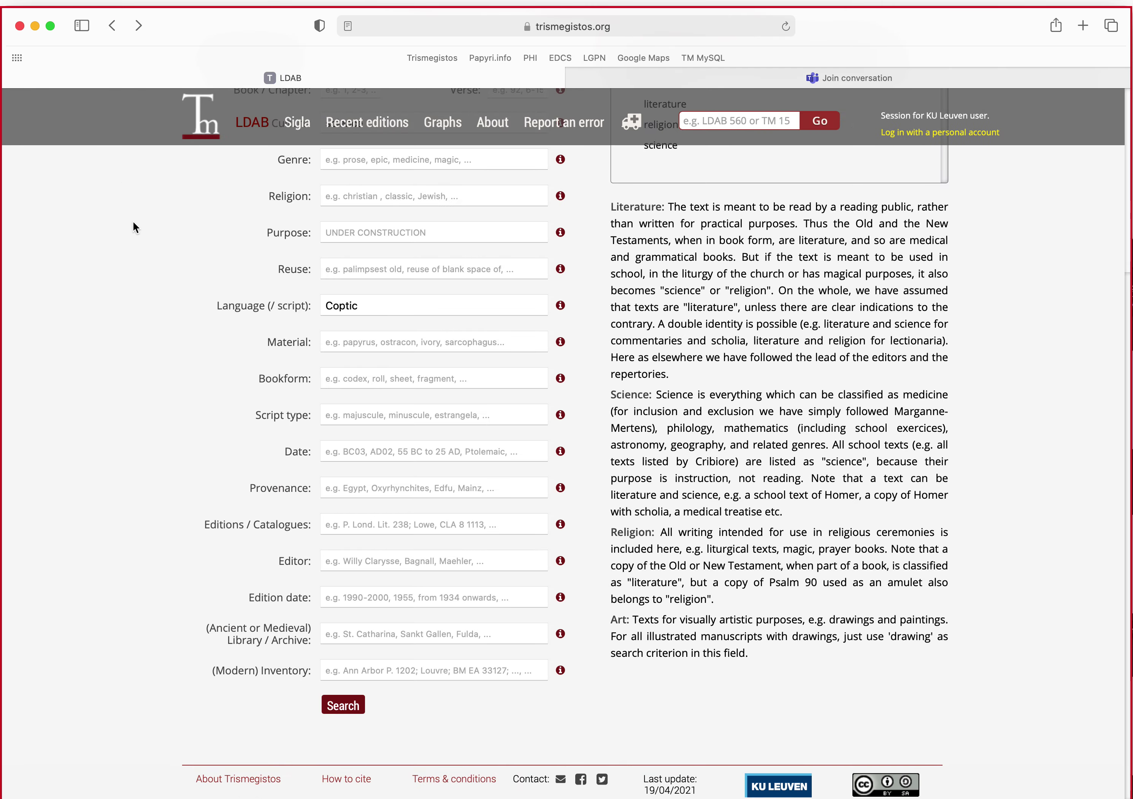
pyautogui.scroll(3, 170, 294)
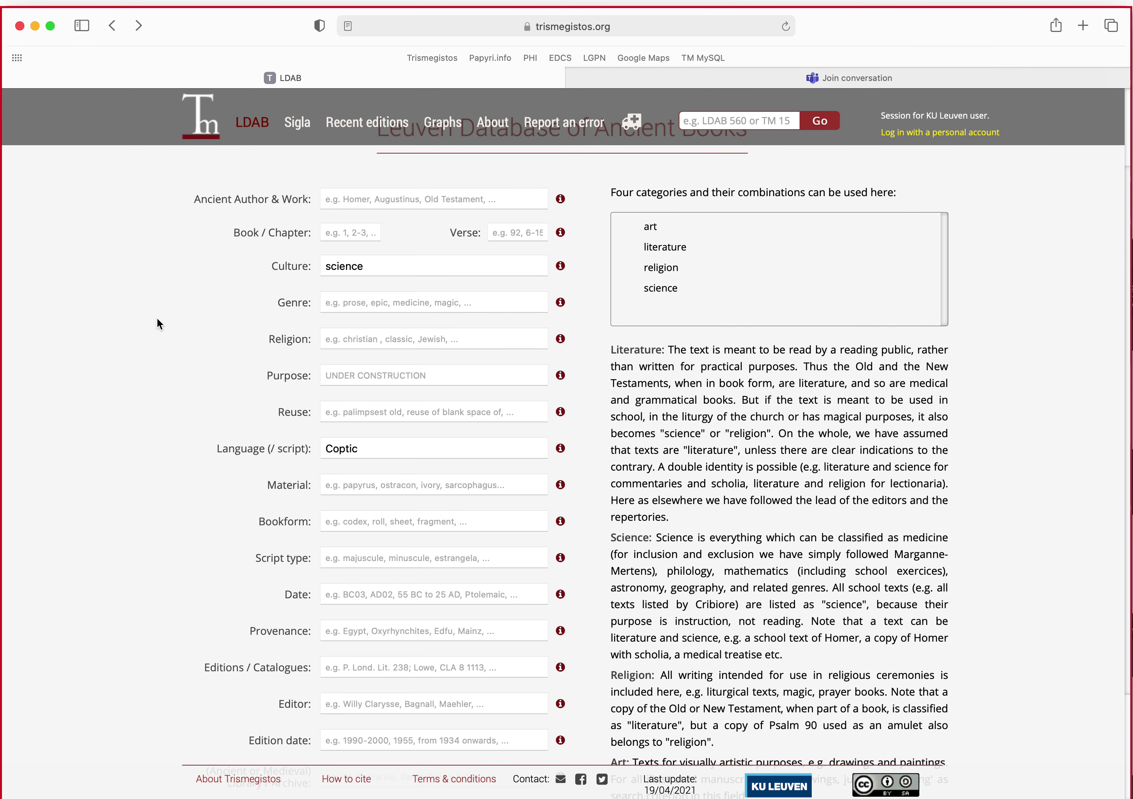
pyautogui.click(329, 199)
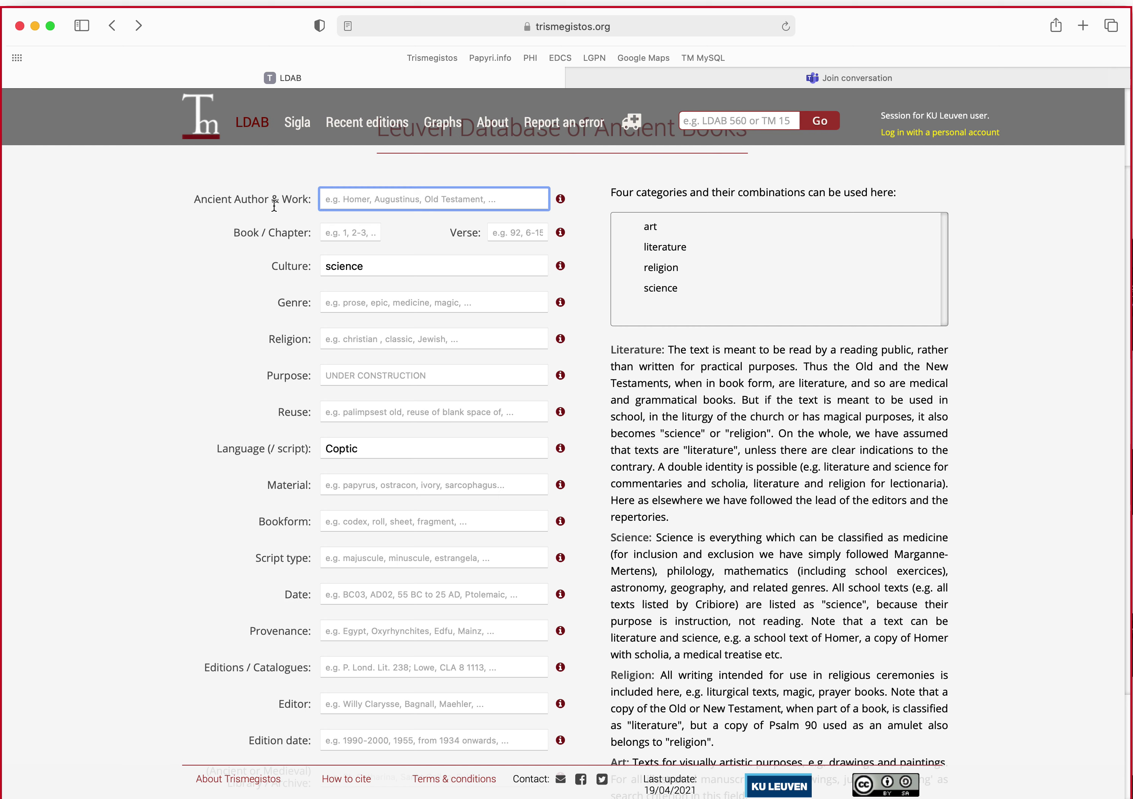
pyautogui.write('NOT Bible')
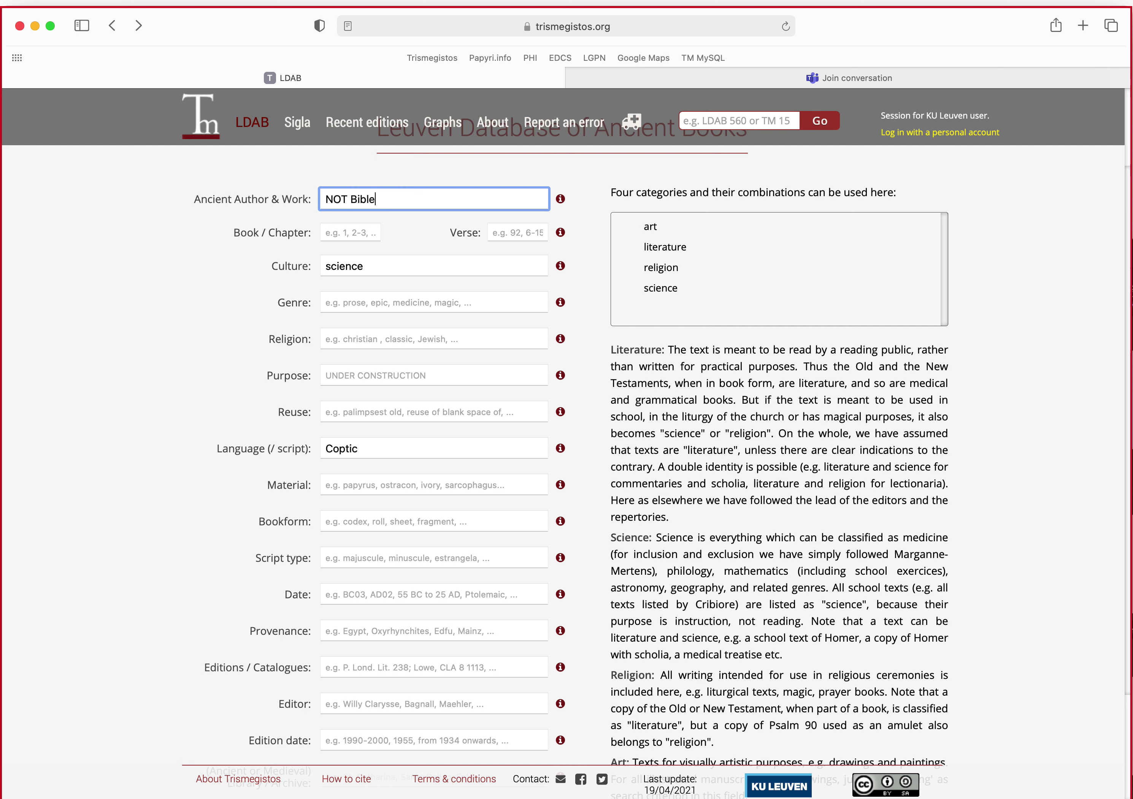
pyautogui.press('Return')
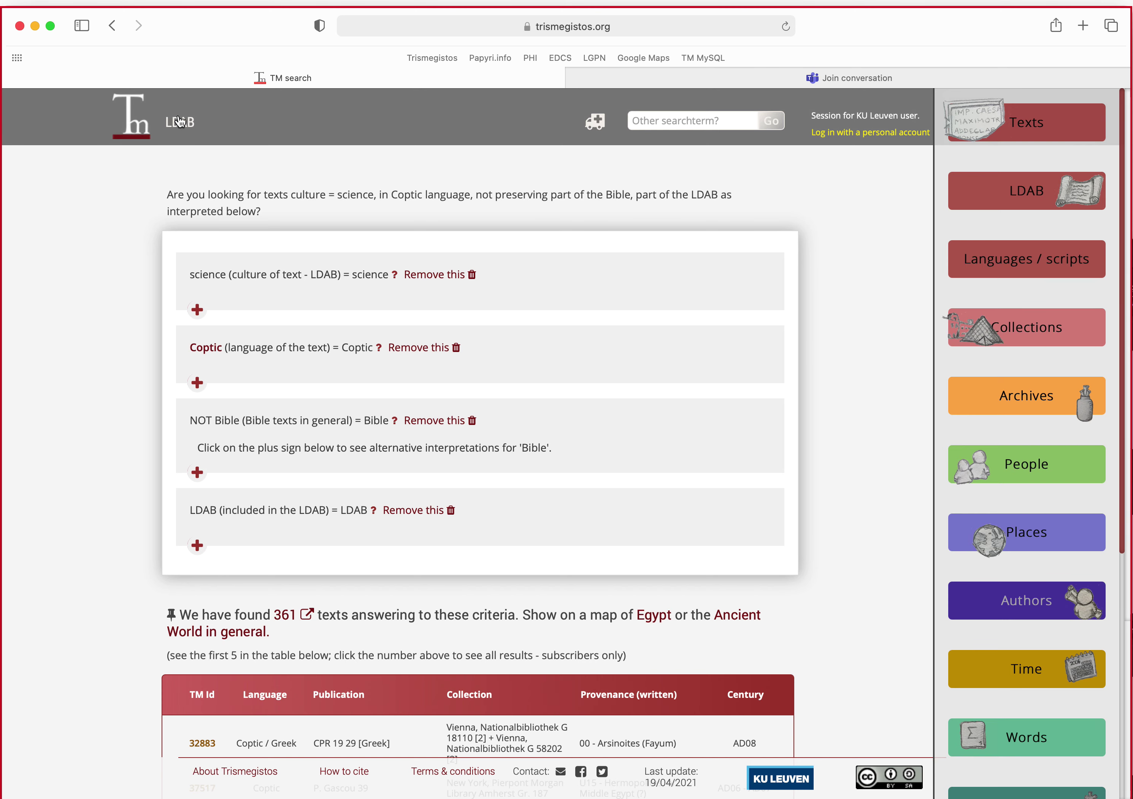
# Return to the filled-in search form and pick philology from the list of genres as the genre criterion
pyautogui.click(112, 25)
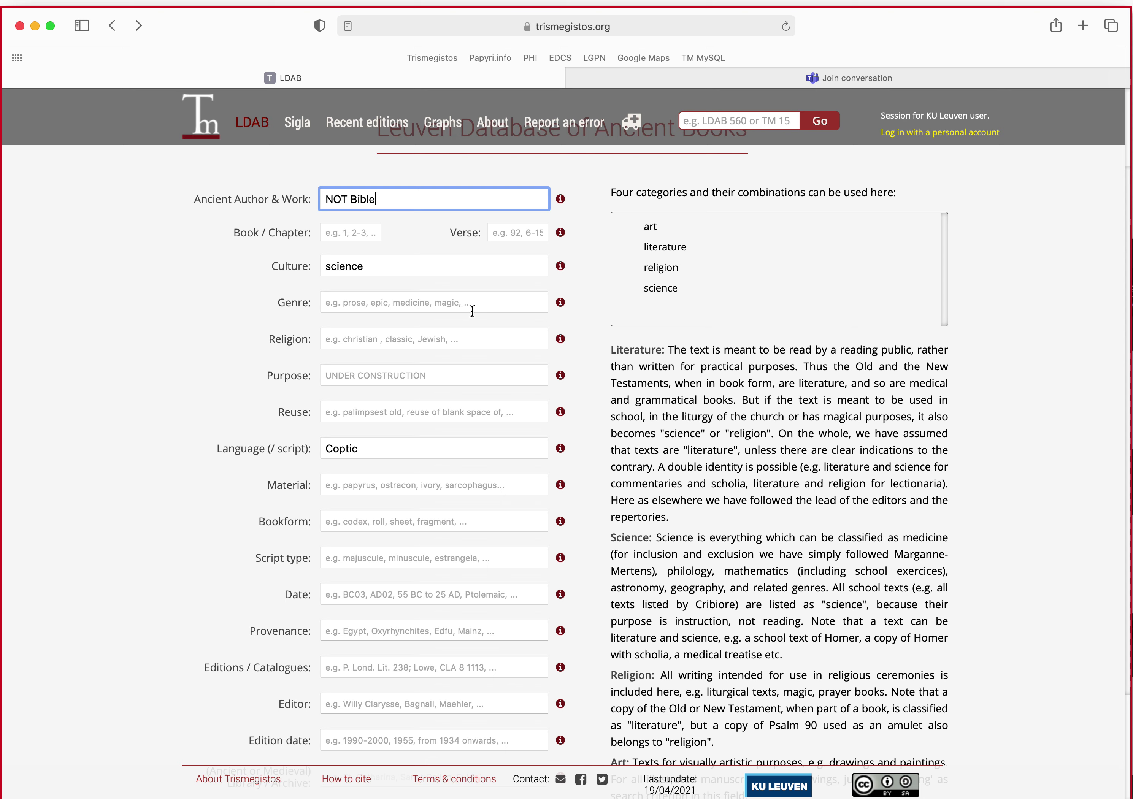
pyautogui.click(561, 303)
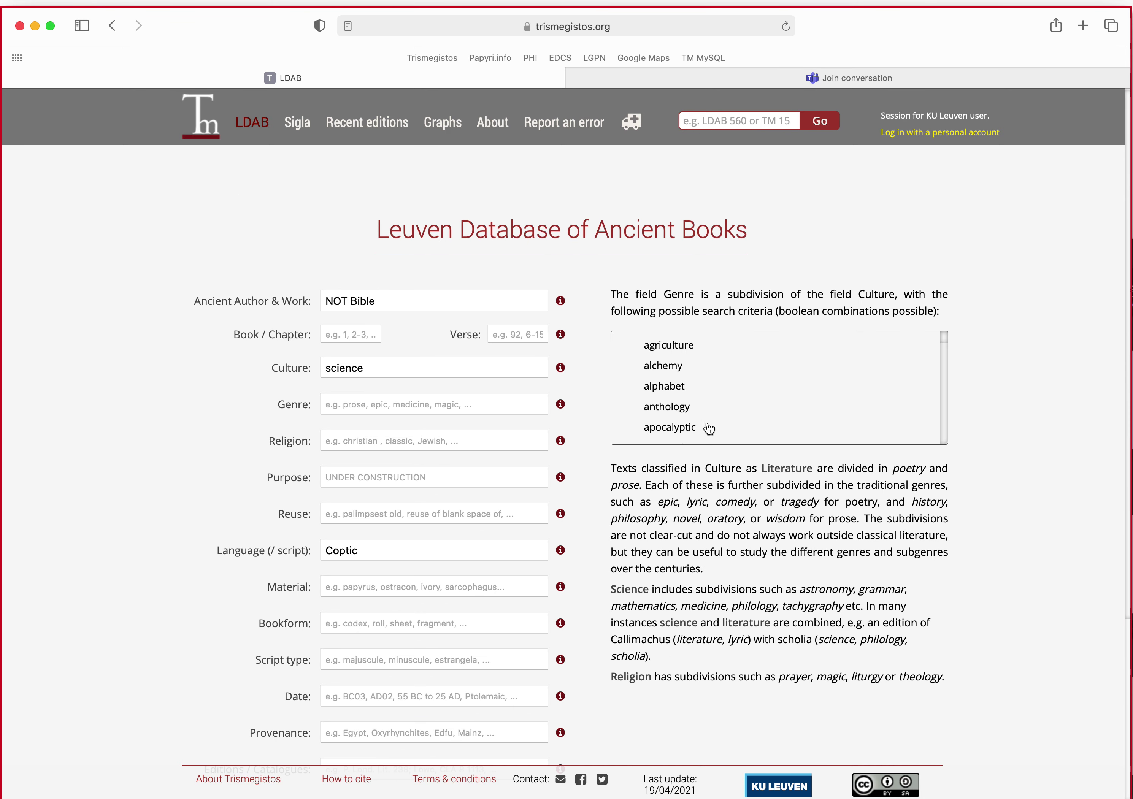
pyautogui.scroll(-5, 742, 395)
pyautogui.scroll(-10, 745, 395)
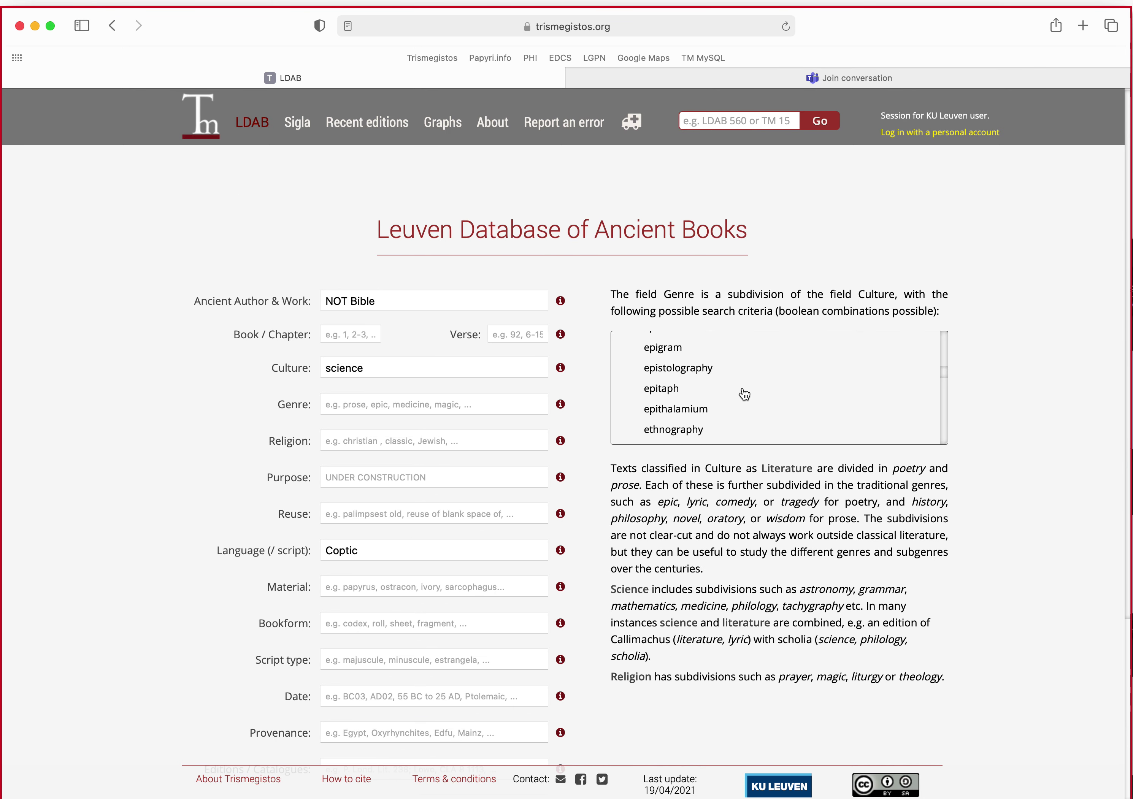
pyautogui.scroll(-10, 744, 395)
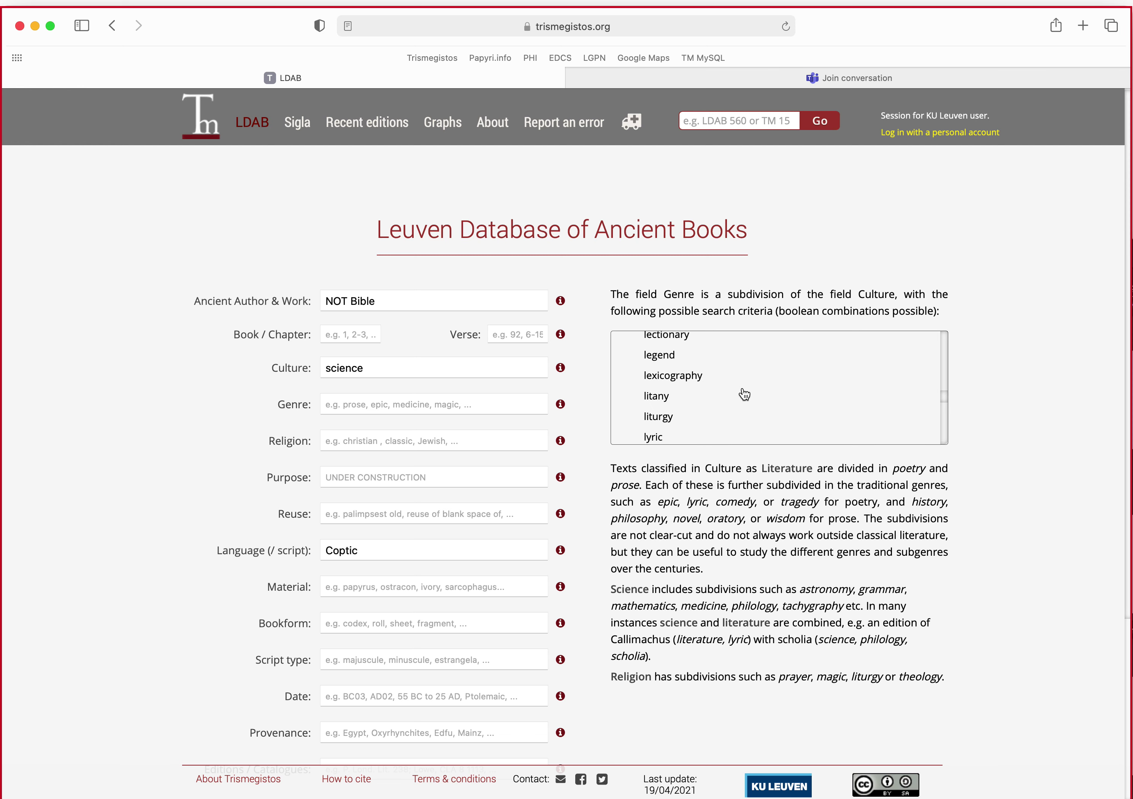
pyautogui.scroll(-3, 745, 395)
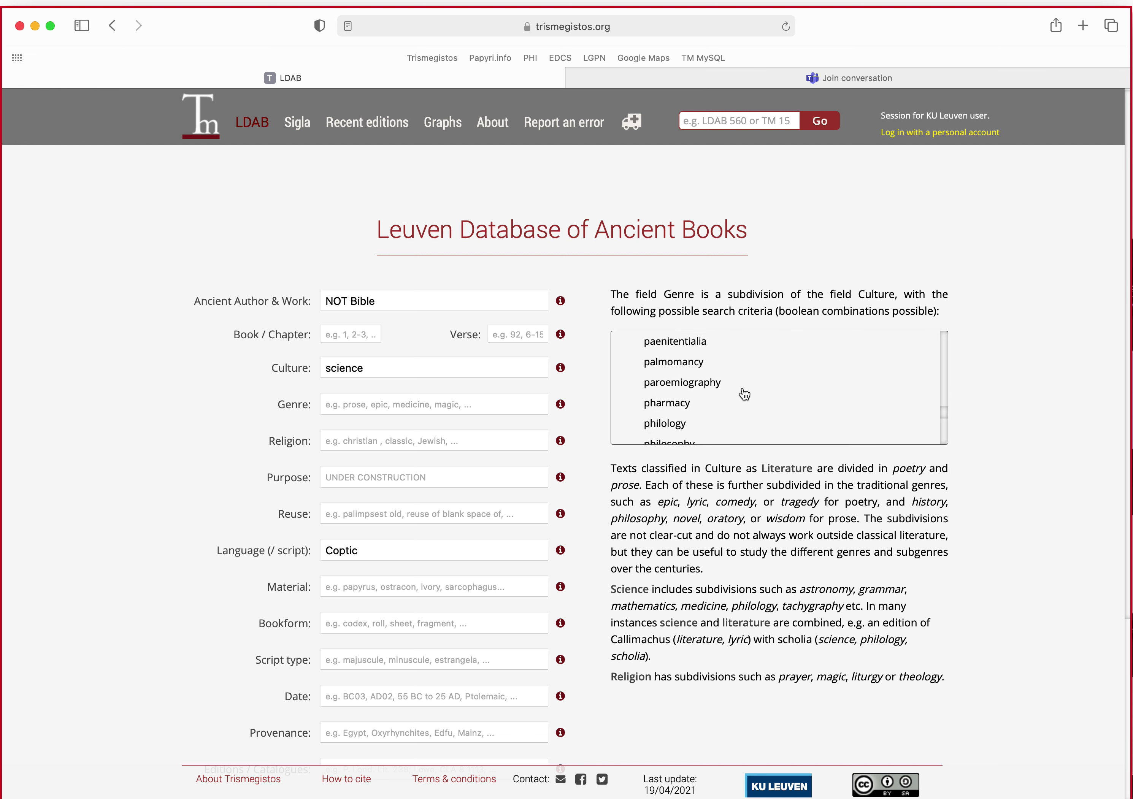
pyautogui.click(672, 392)
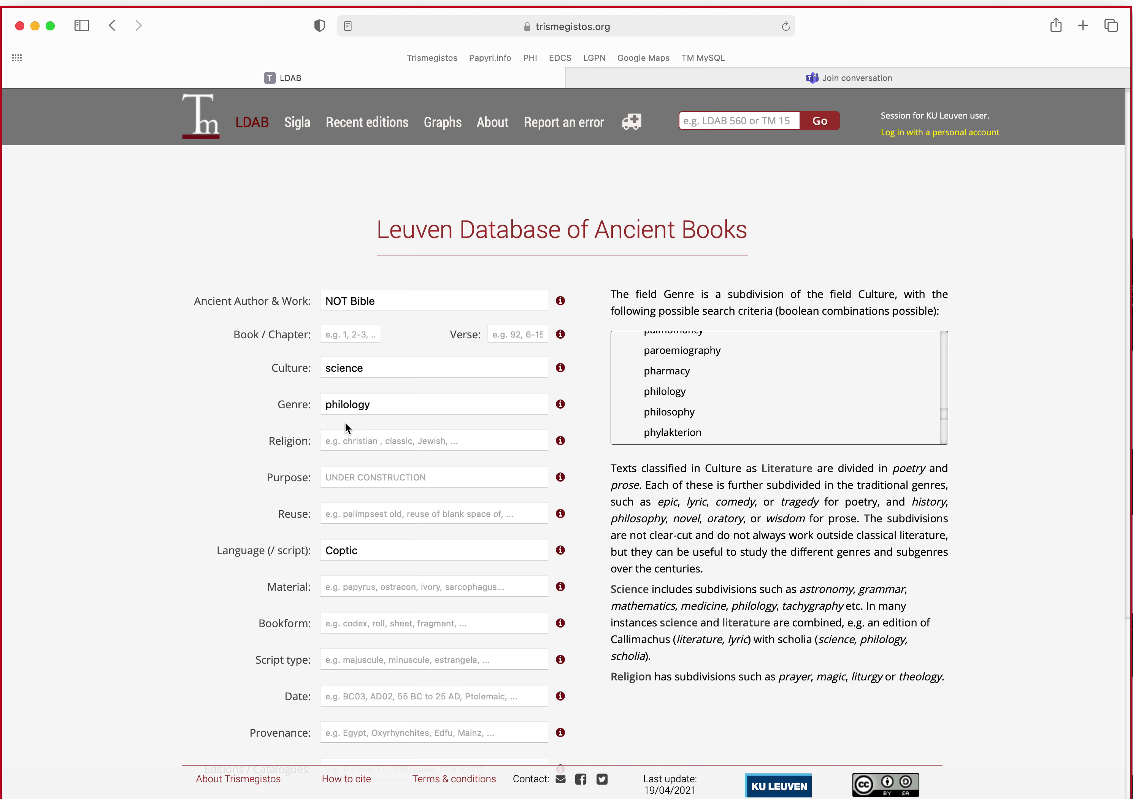
# Change the genre criterion to NOT philology and run the search
pyautogui.click(324, 405)
pyautogui.write('NOT')
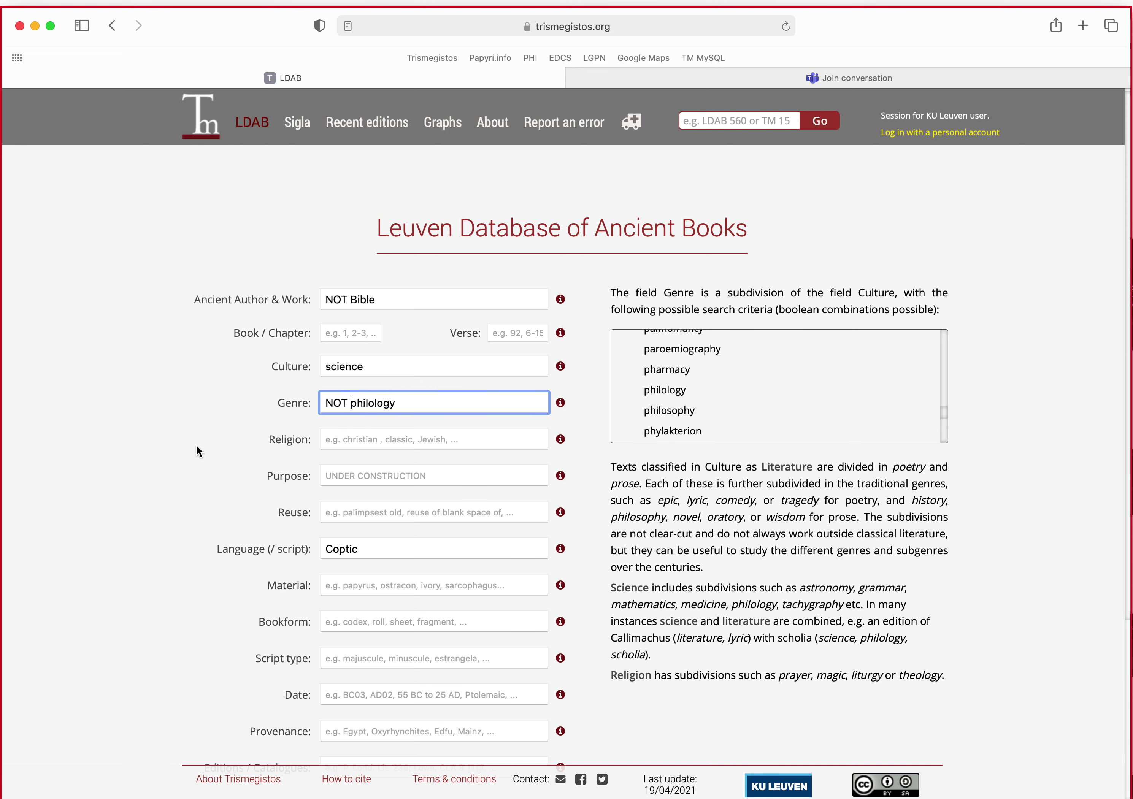
pyautogui.scroll(-1, 196, 445)
pyautogui.press('Return')
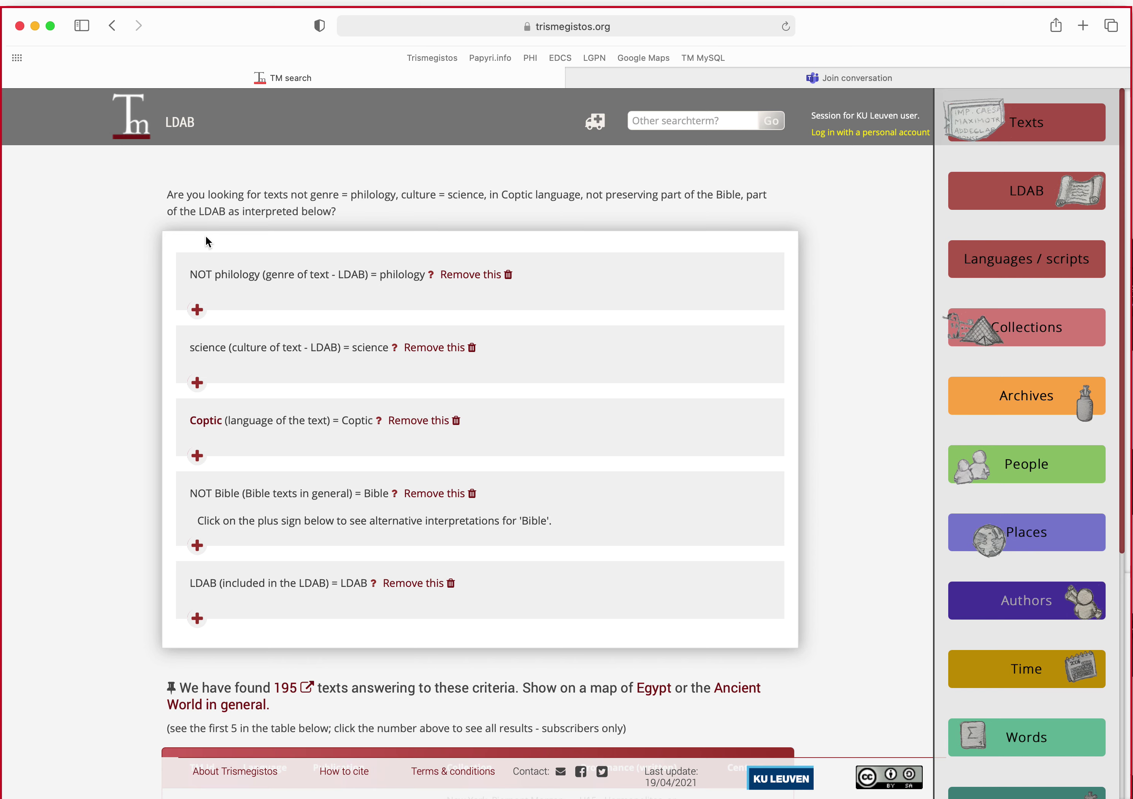
# Return to the search form, extend the genre criterion with NOT writing exercise using the genre list, and run the search
pyautogui.click(111, 26)
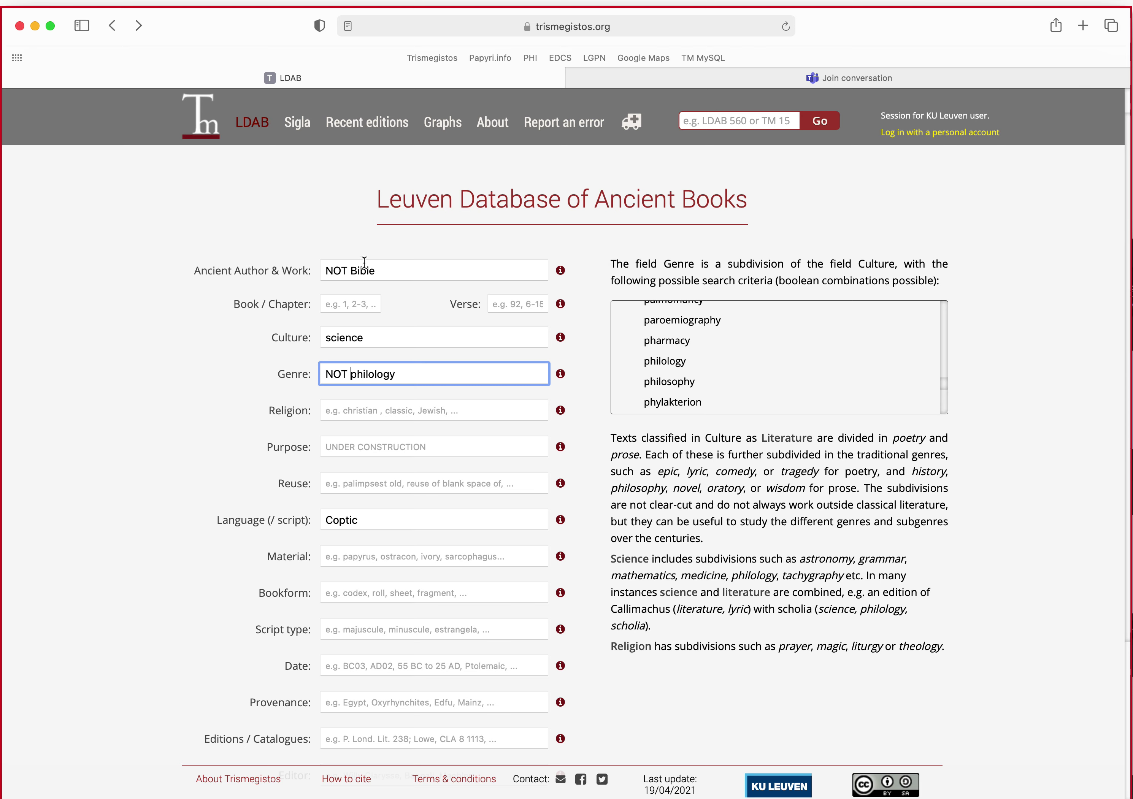
pyautogui.click(412, 372)
pyautogui.scroll(-5, 619, 371)
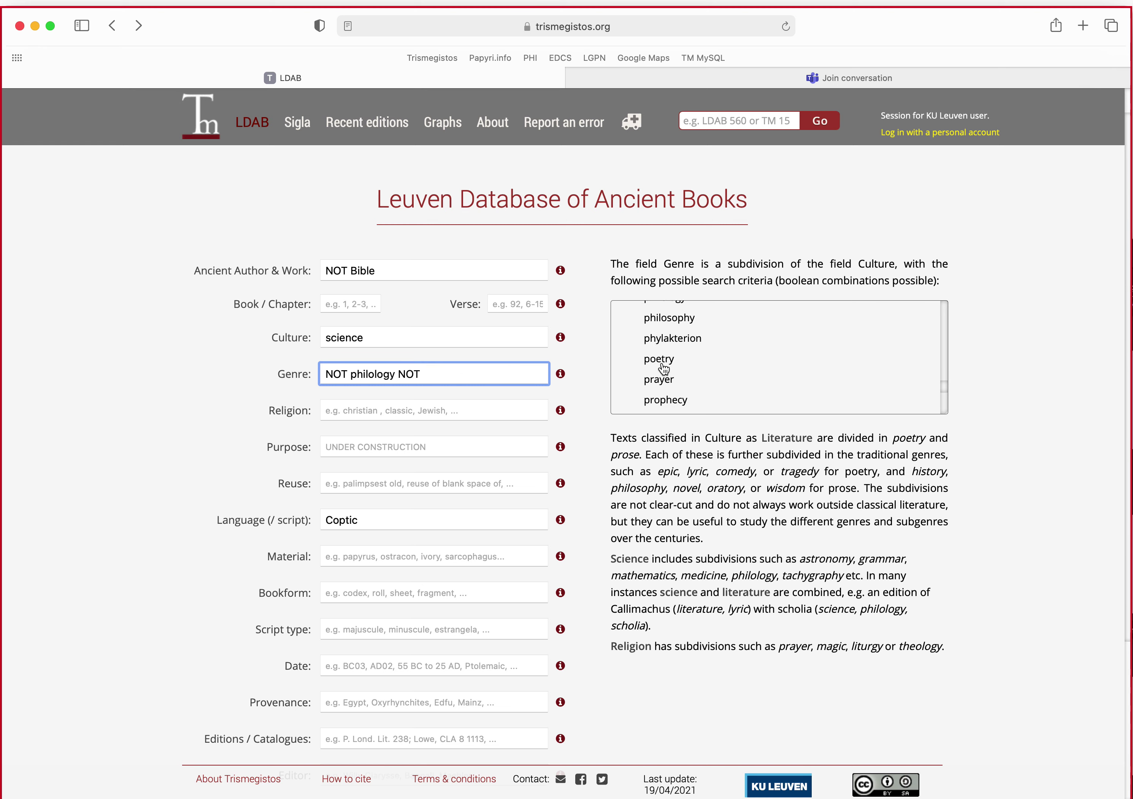
pyautogui.scroll(-10, 793, 371)
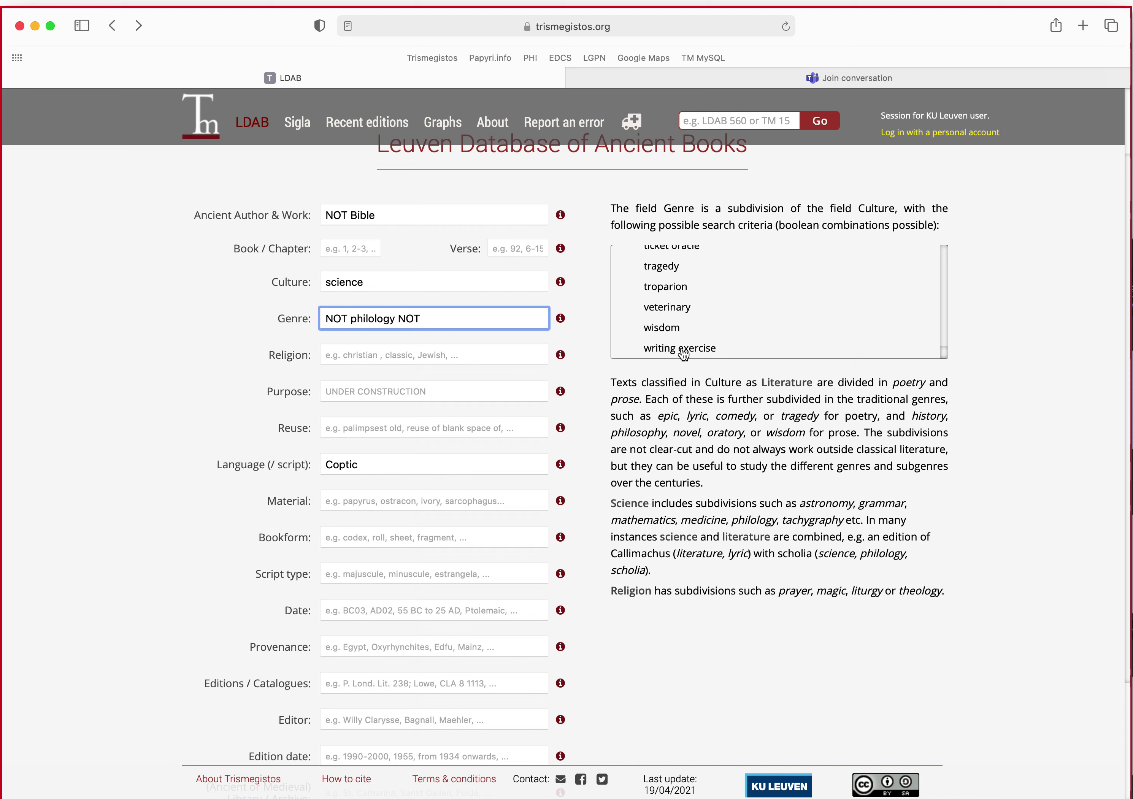
pyautogui.click(682, 352)
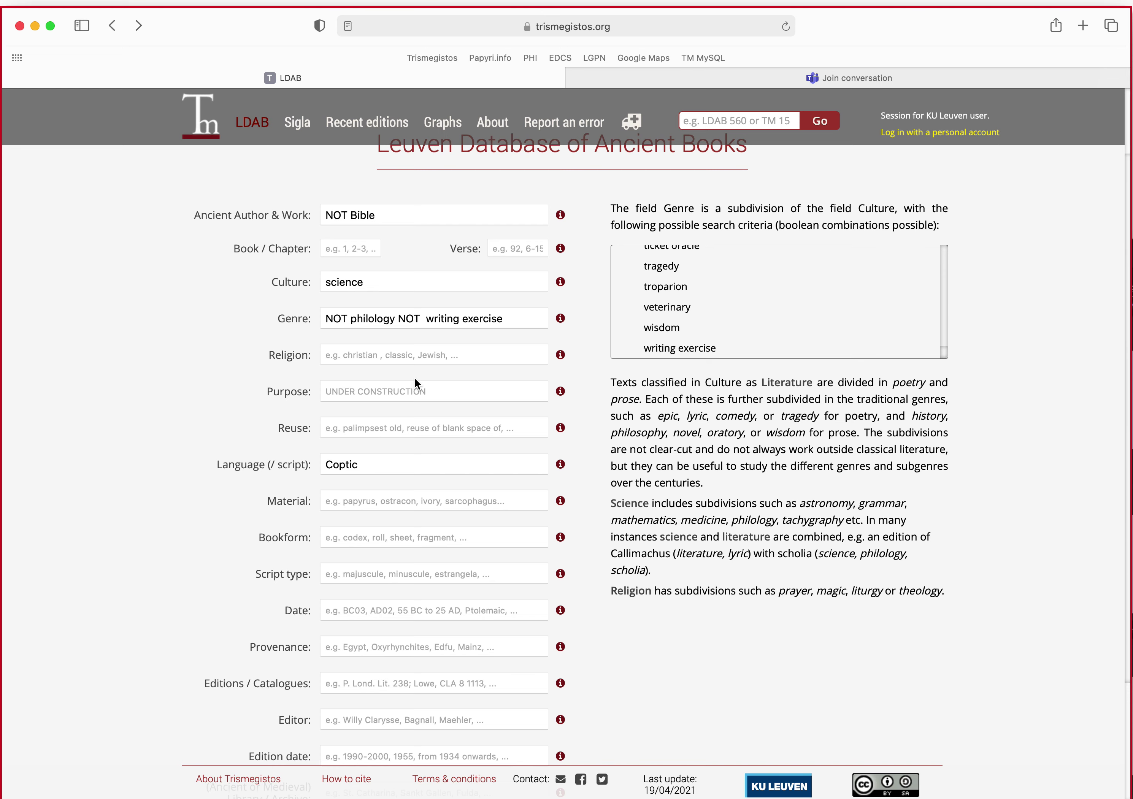
pyautogui.scroll(-3, 325, 370)
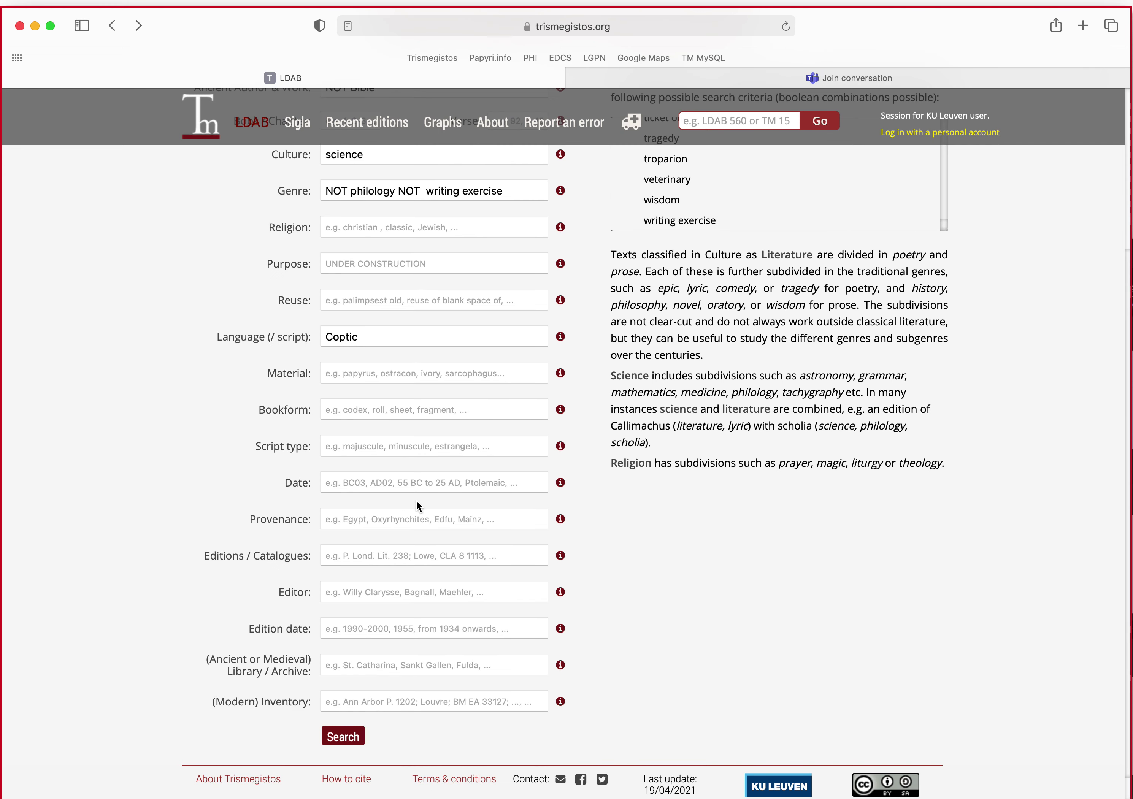
pyautogui.click(355, 738)
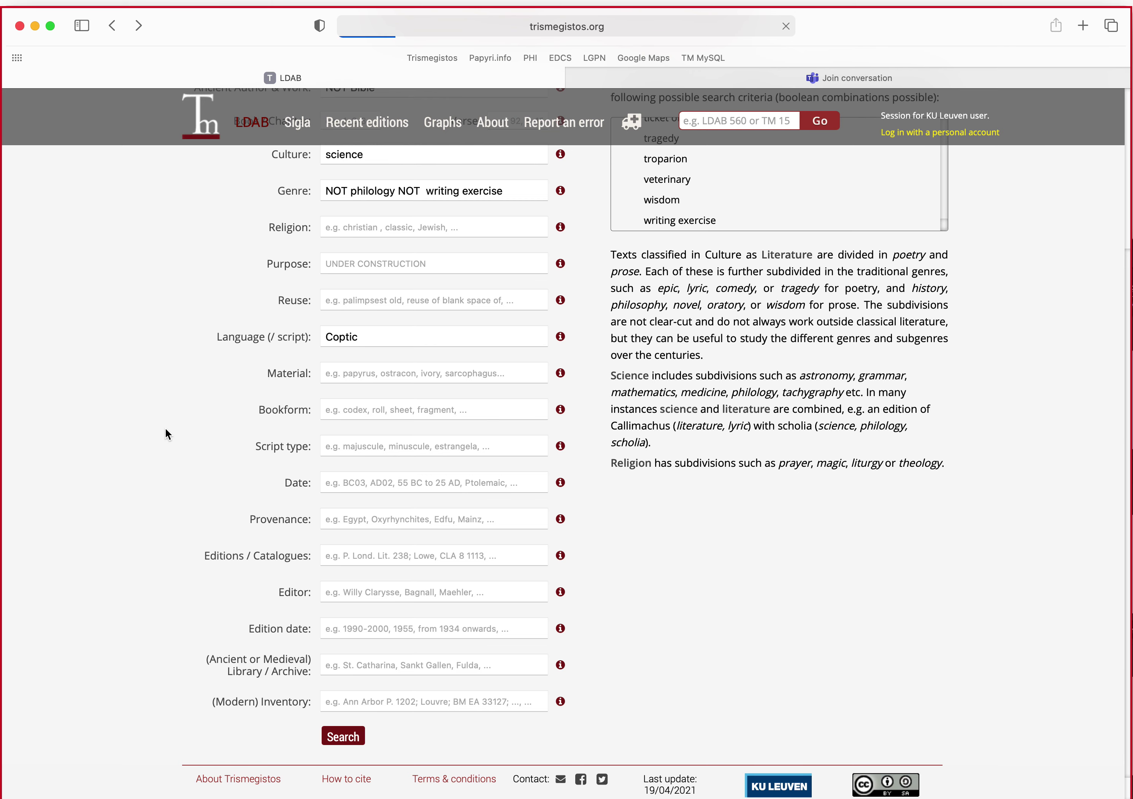
pyautogui.scroll(-2, 165, 428)
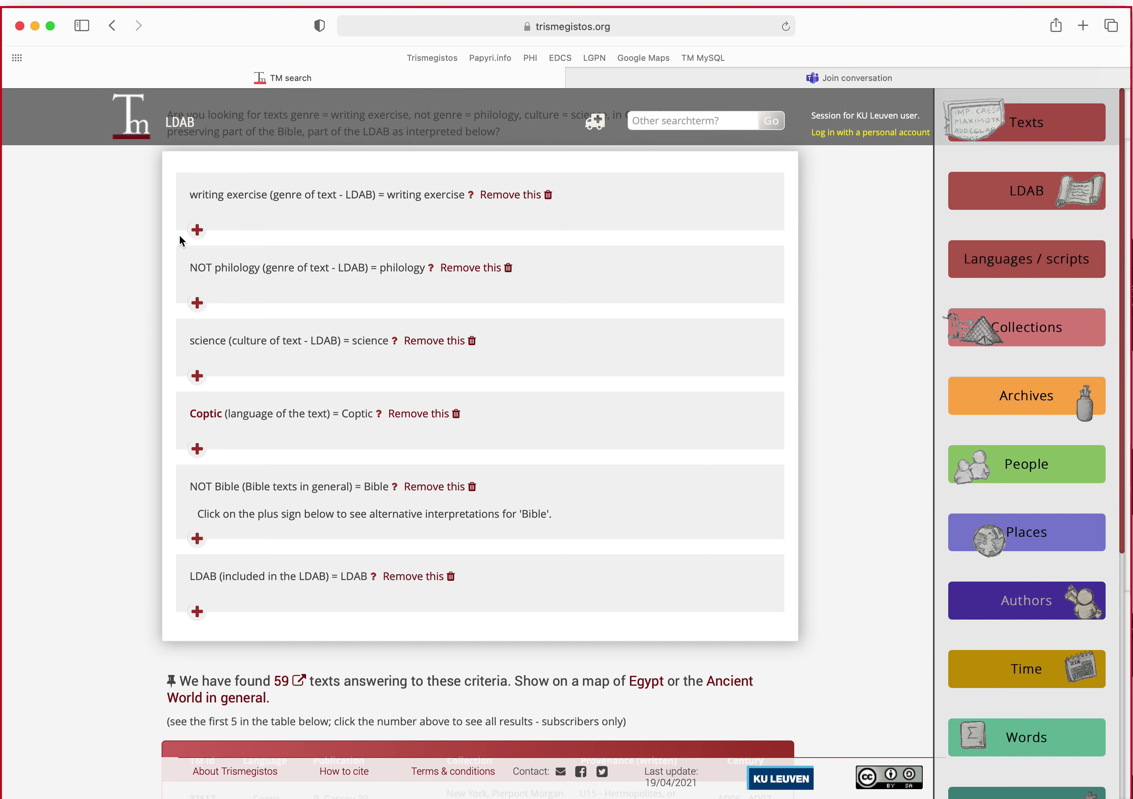
# Return to the filled-in search form and enter NOT christian as the religion criterion
pyautogui.click(113, 26)
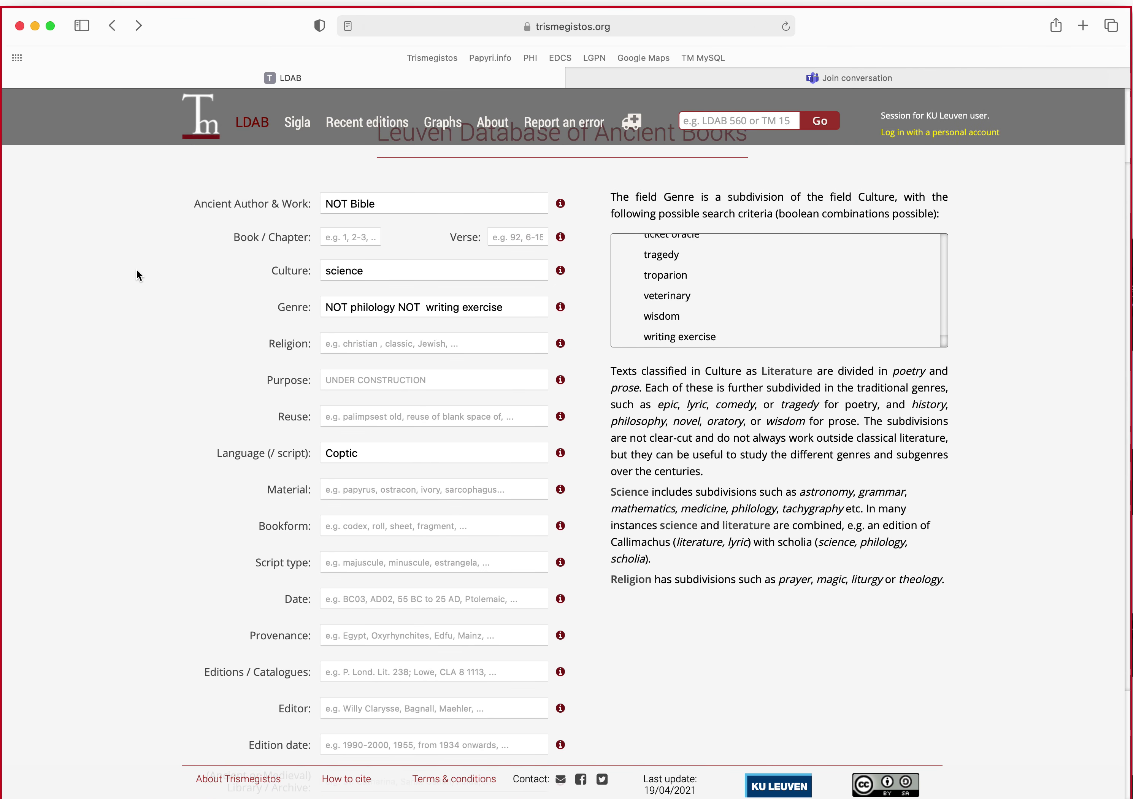
pyautogui.scroll(-2, 215, 370)
pyautogui.click(343, 305)
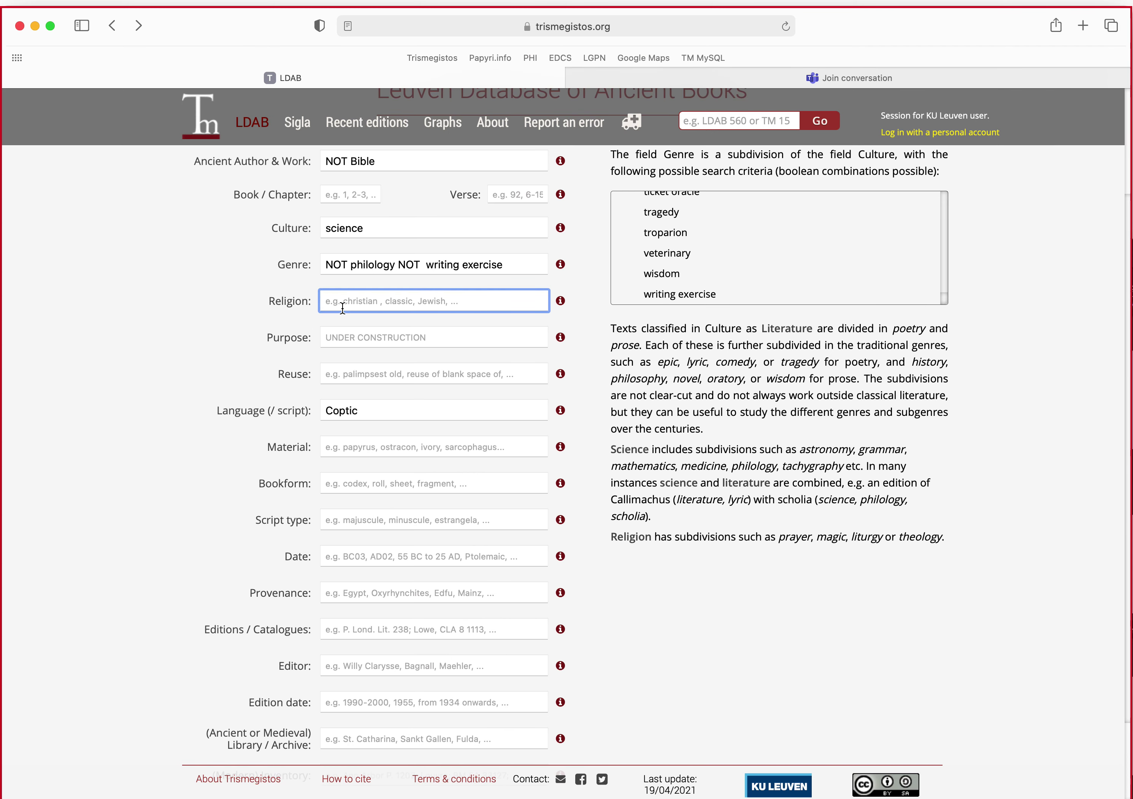
pyautogui.write('NOT')
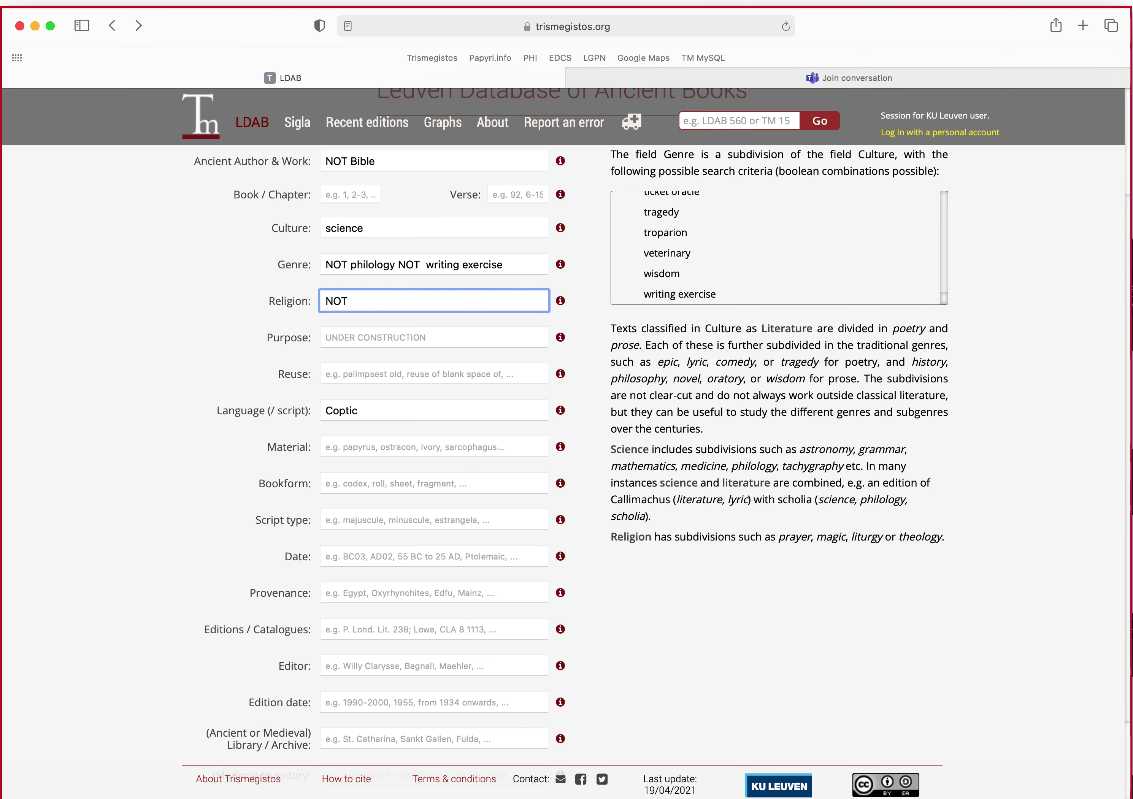
pyautogui.write(' christian')
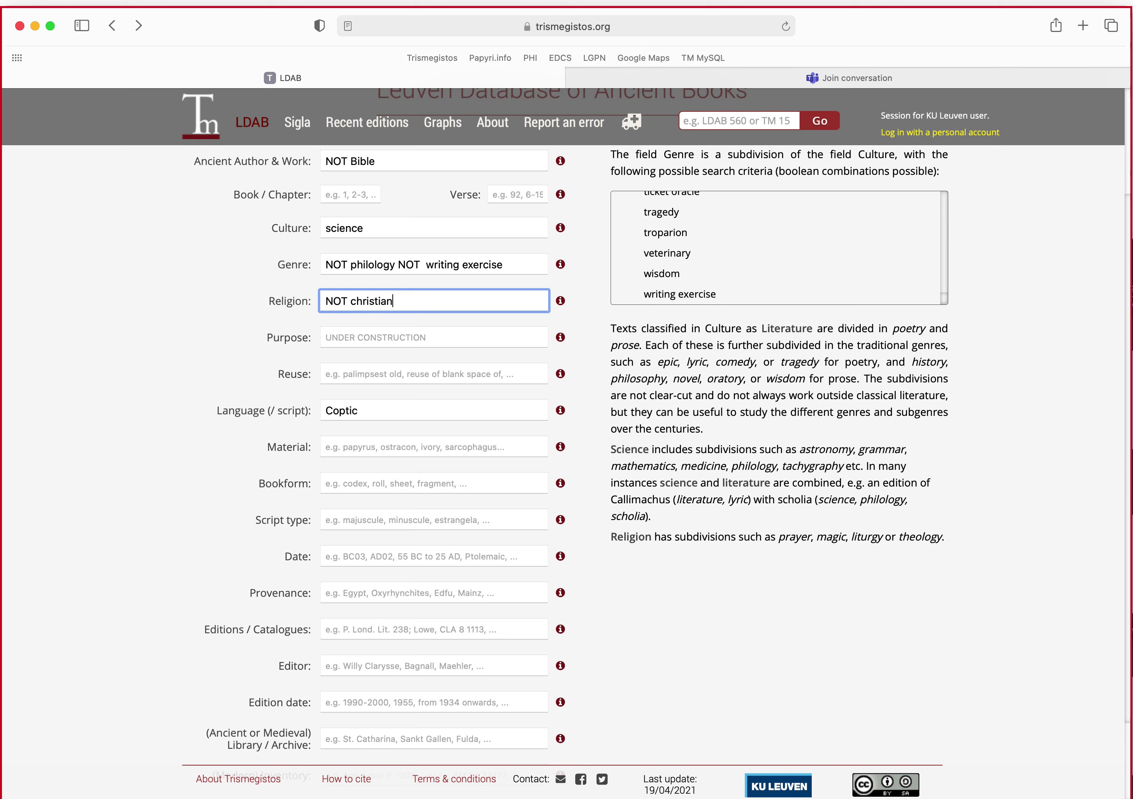
pyautogui.scroll(-4, 232, 443)
pyautogui.scroll(5, 186, 392)
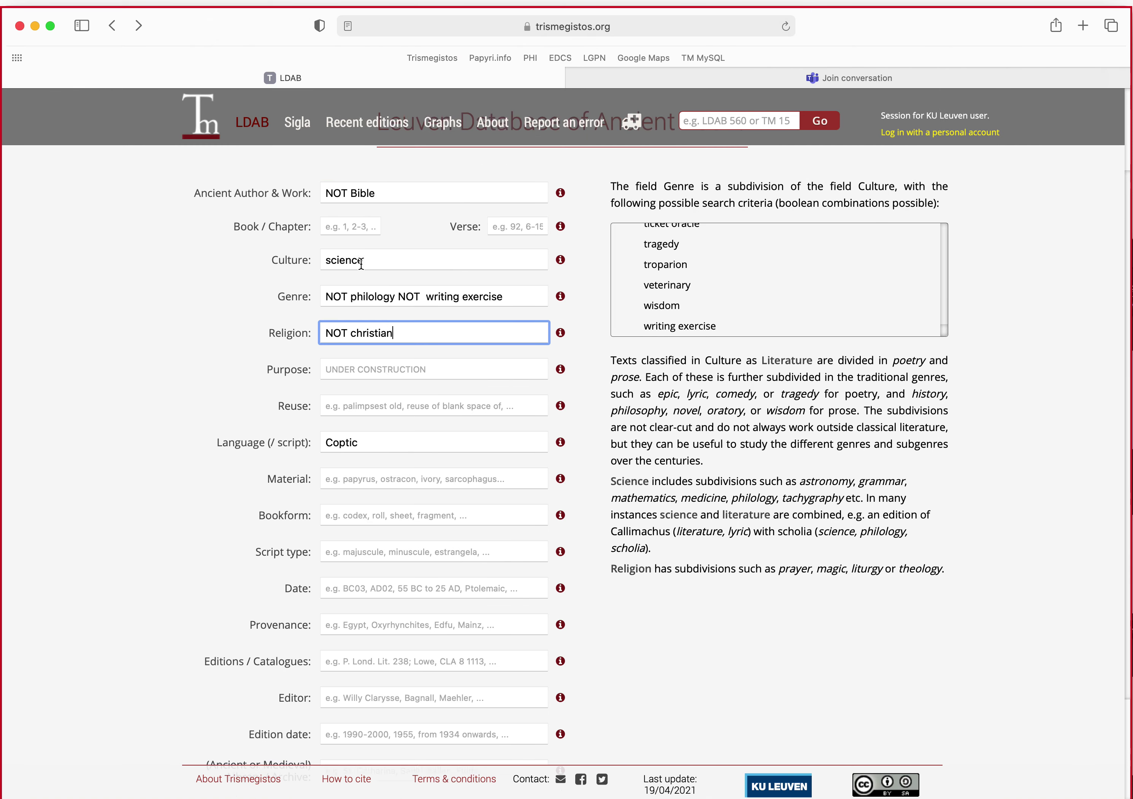
# Remove the extra space before writing exercise in the genre criterion and run the search with the NOT christian religion criterion
pyautogui.click(427, 304)
pyautogui.scroll(-3, 182, 397)
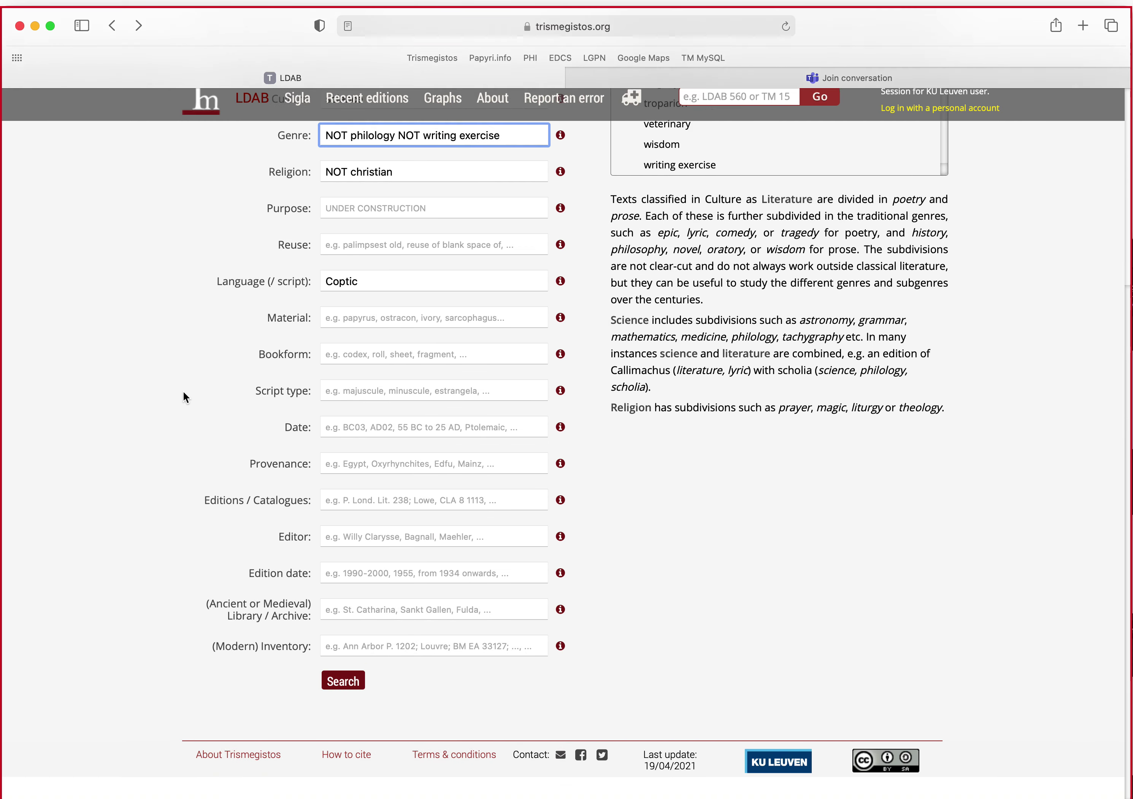
pyautogui.click(338, 703)
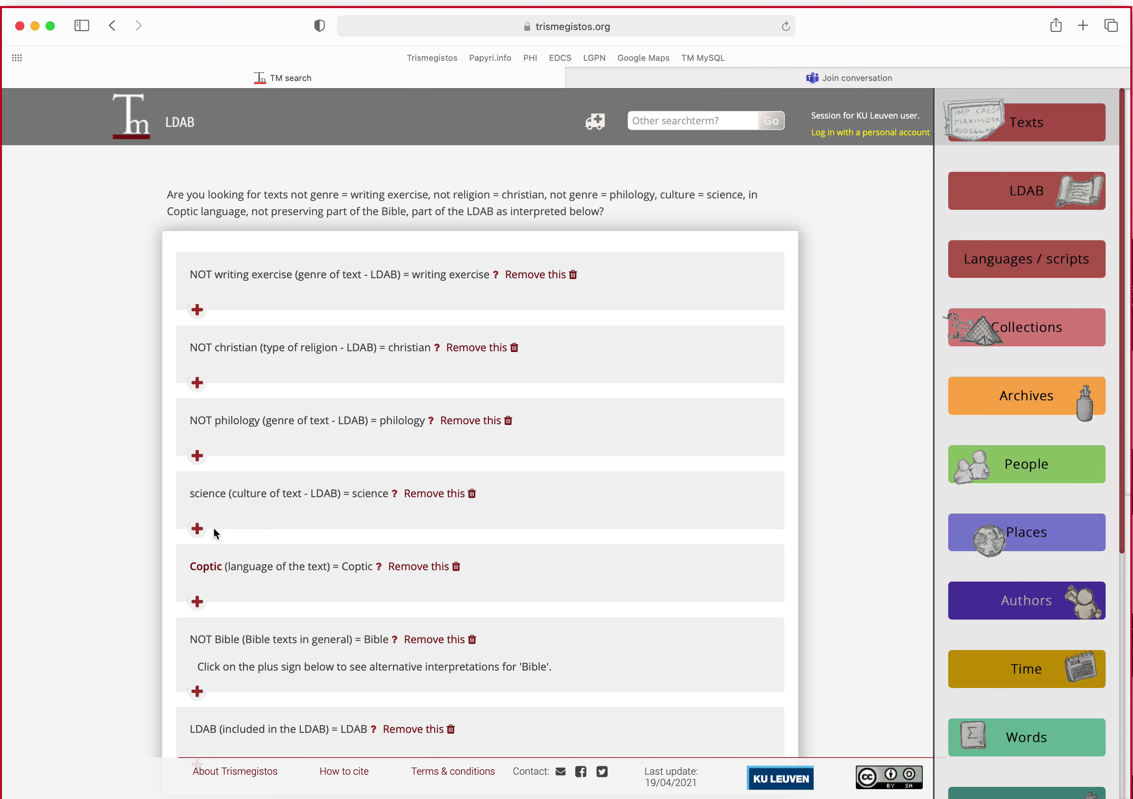
pyautogui.scroll(-4, 87, 503)
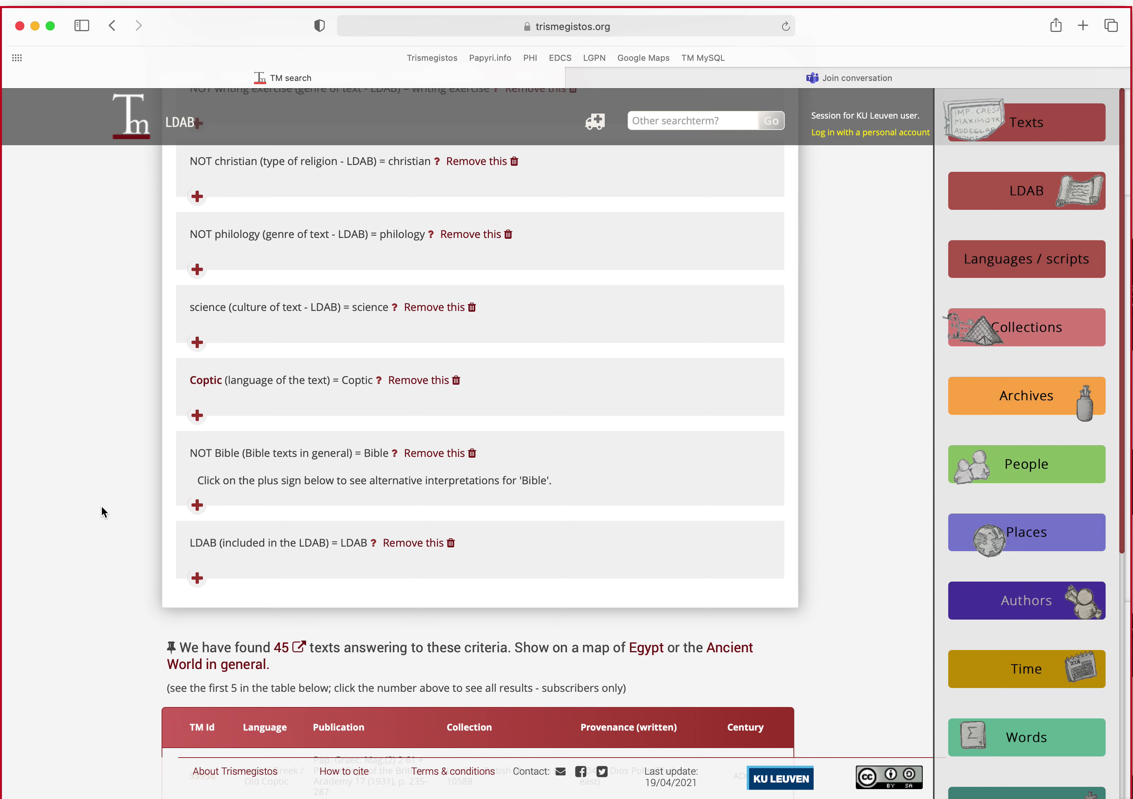
# Return to the filled-in search form, extend the genre criterion with NOT medecine, and run the search
pyautogui.scroll(5, 102, 502)
pyautogui.click(112, 25)
pyautogui.scroll(3, 143, 279)
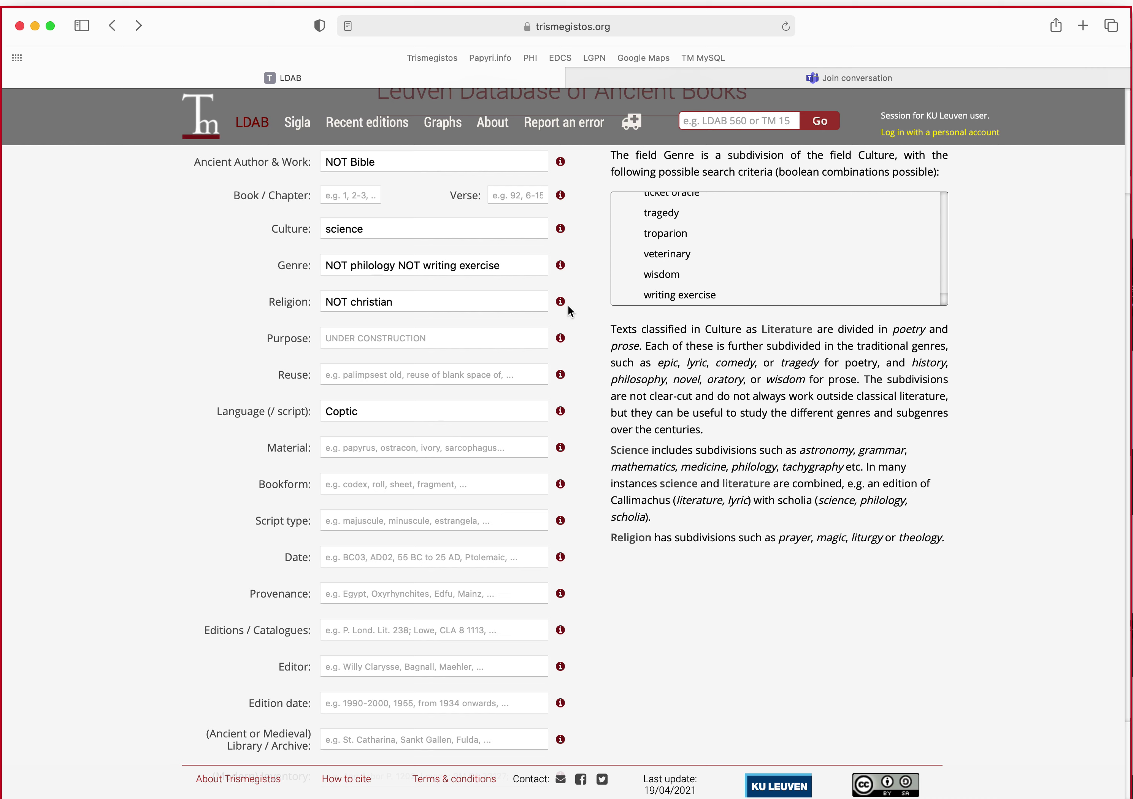
pyautogui.click(530, 265)
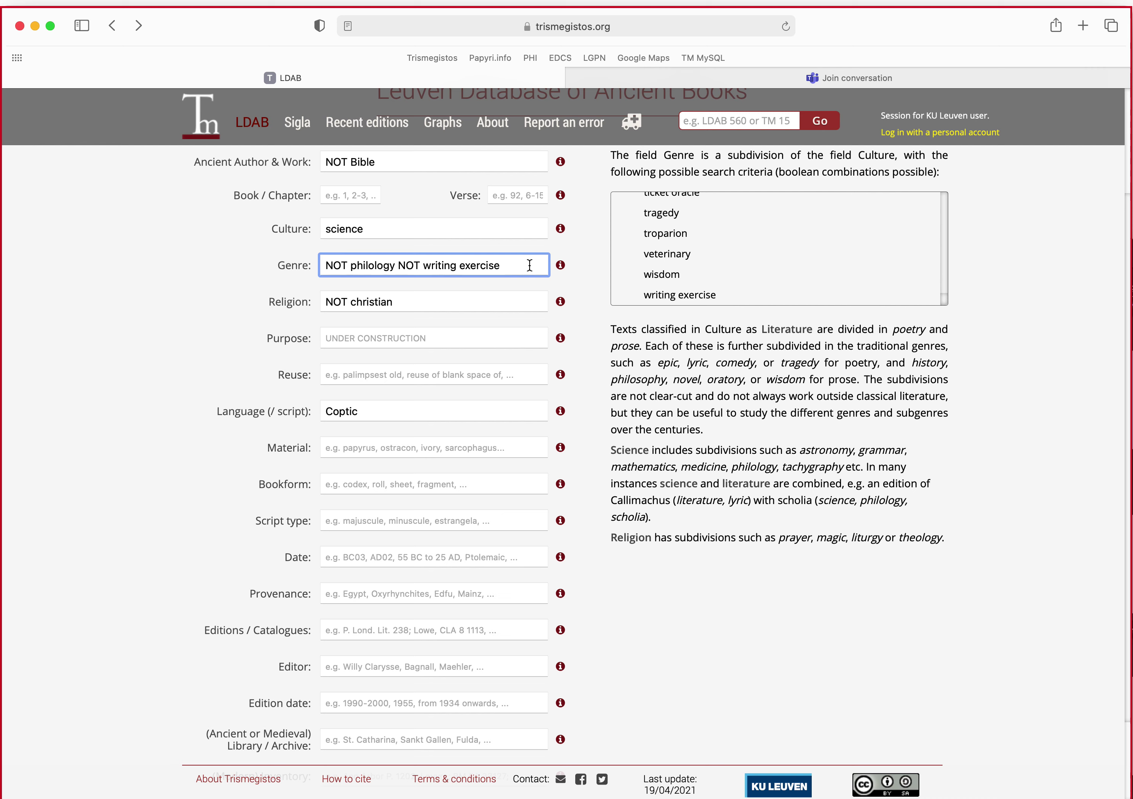
pyautogui.write('NOT medecine')
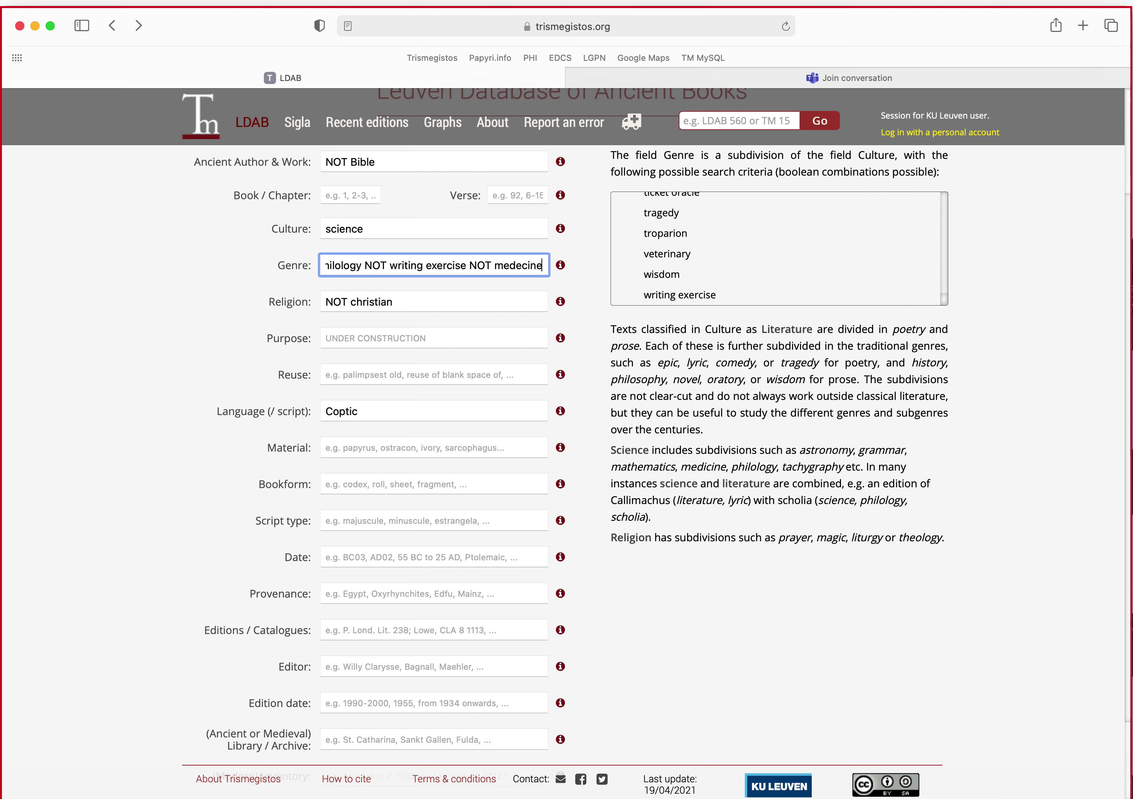
pyautogui.scroll(3, 729, 249)
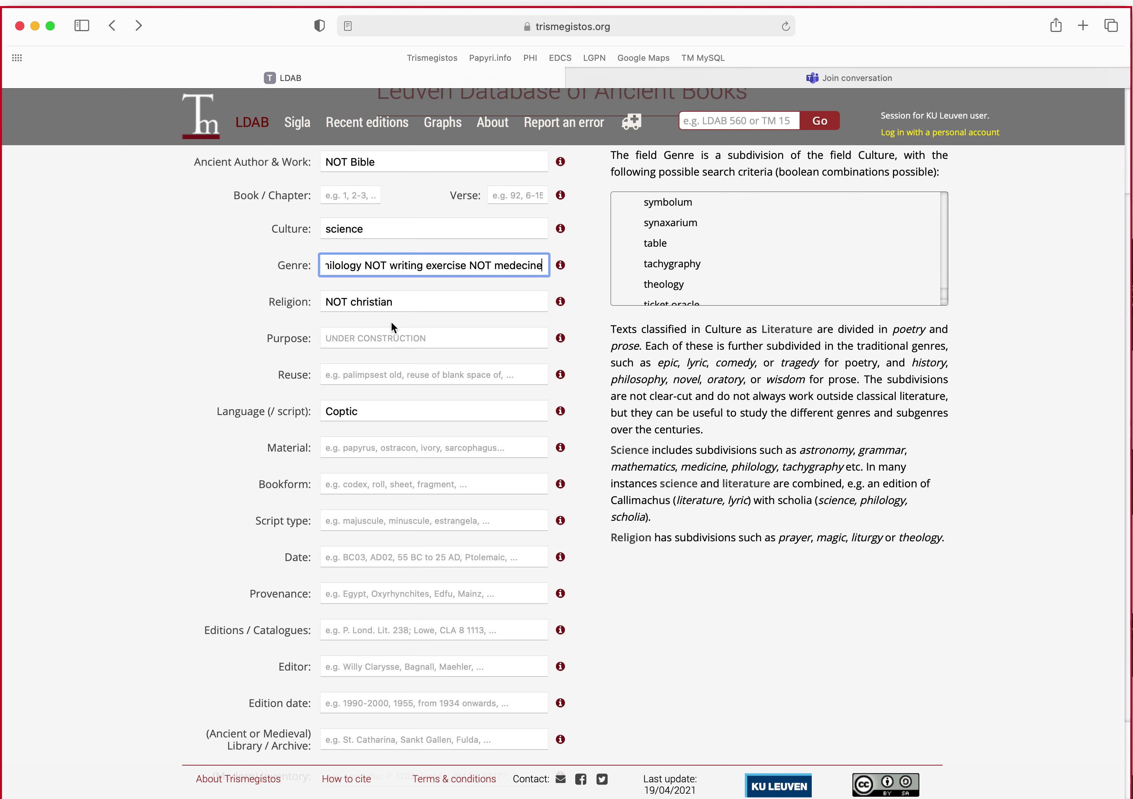
pyautogui.scroll(-2, 144, 344)
pyautogui.click(337, 706)
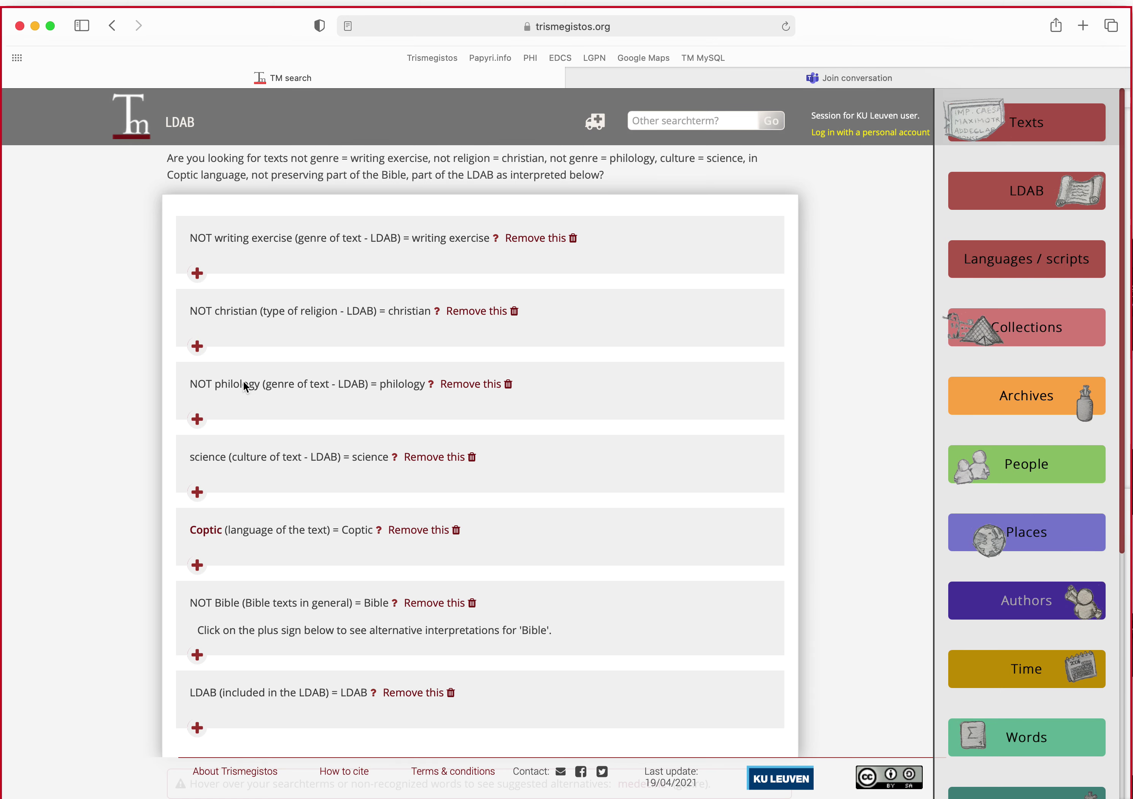
# Open the suggested alternatives for the unrecognized genre term medecine and rerun the search with medicine instead
pyautogui.scroll(-2, 218, 462)
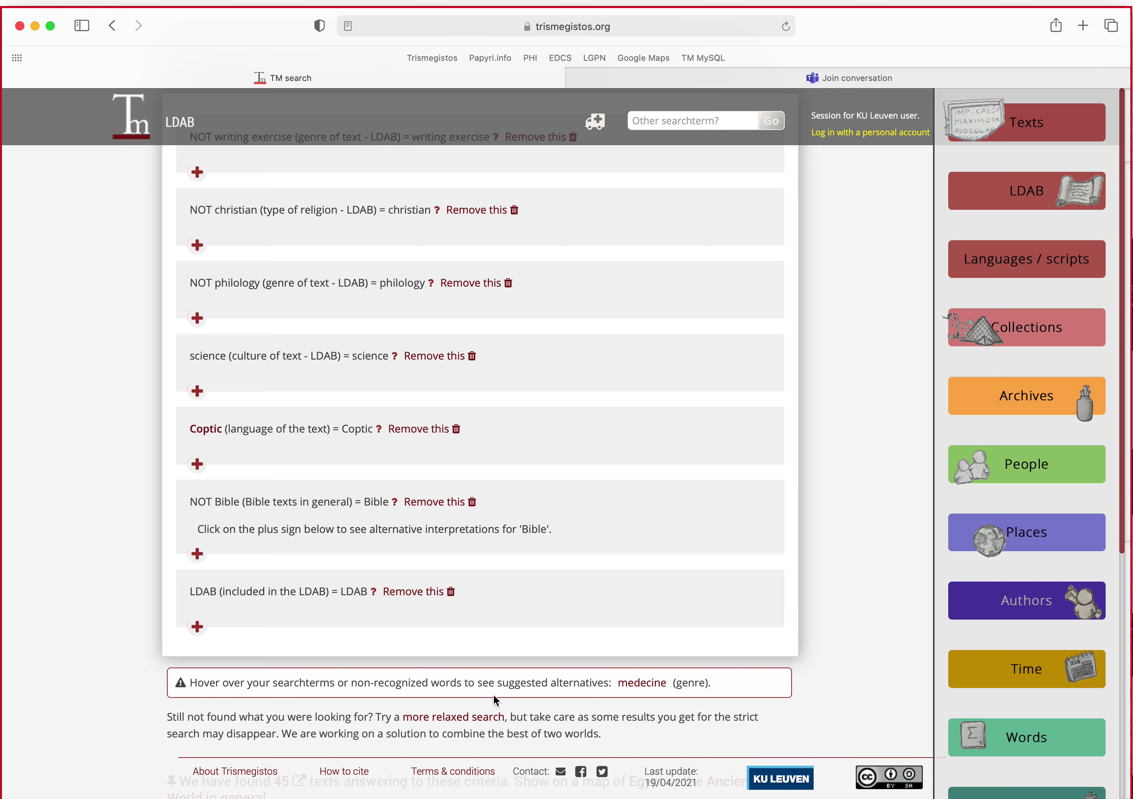
pyautogui.scroll(-1, 376, 694)
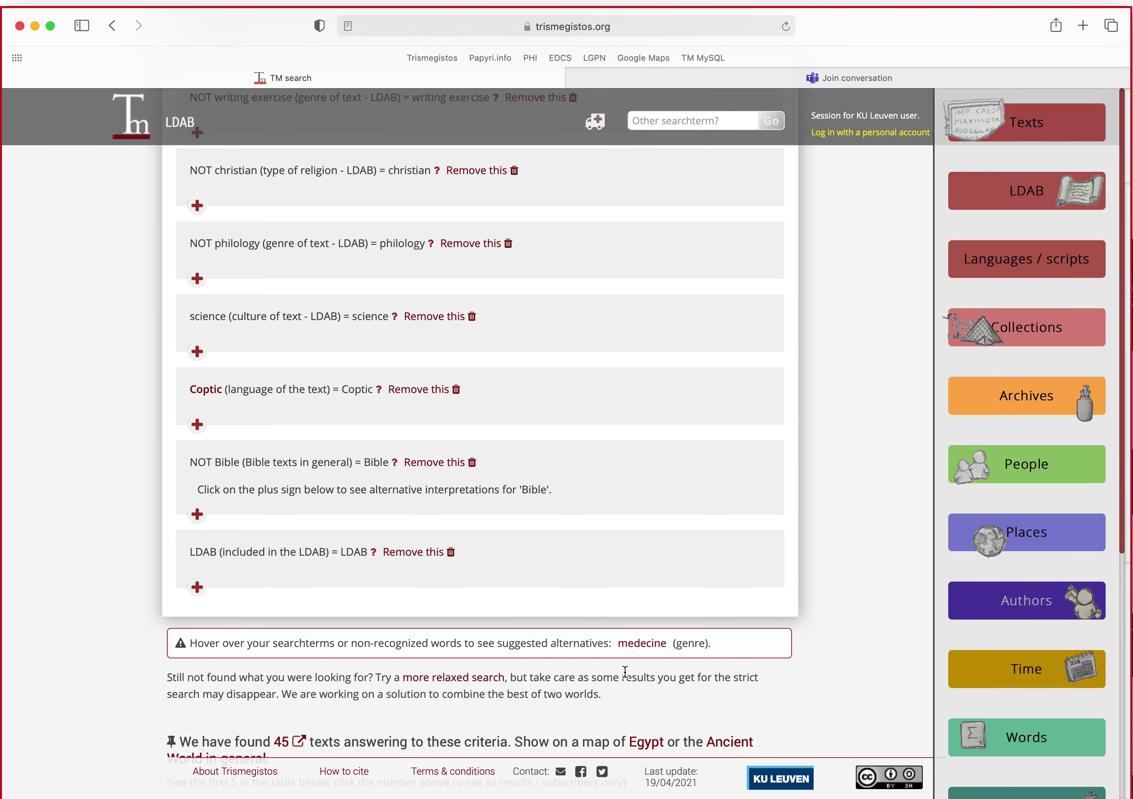
pyautogui.scroll(-1, 646, 673)
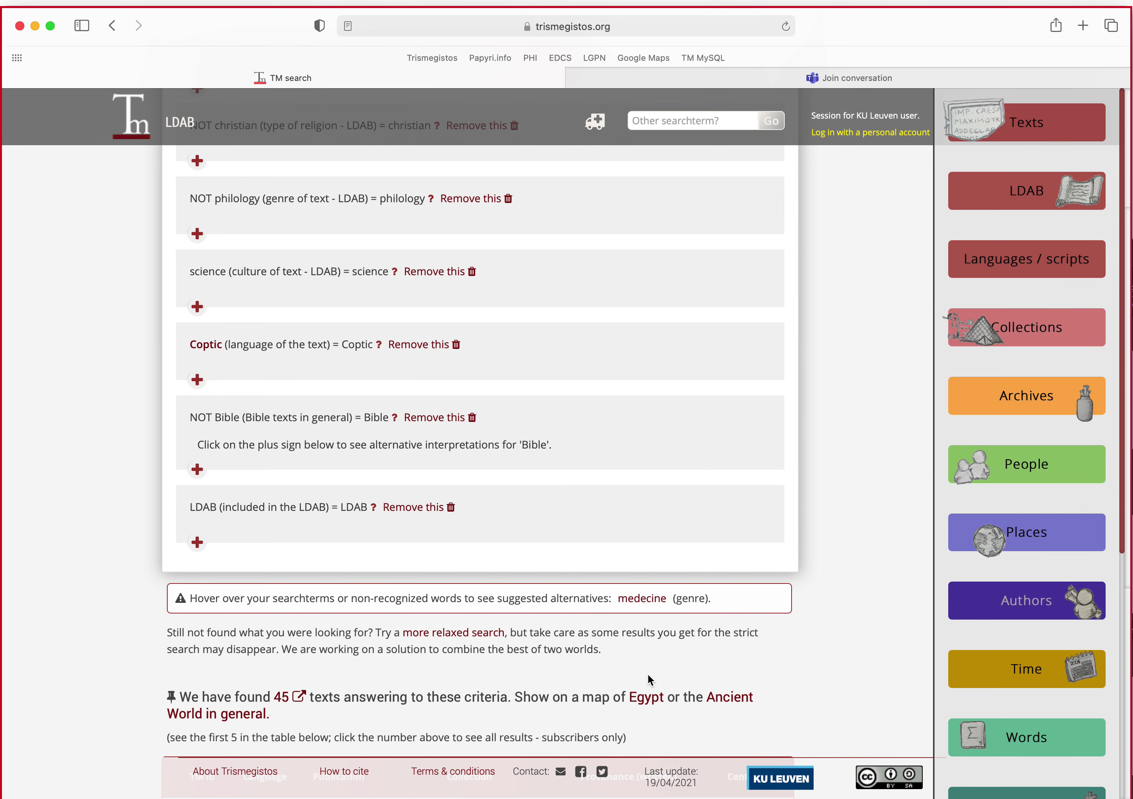
pyautogui.moveTo(650, 603)
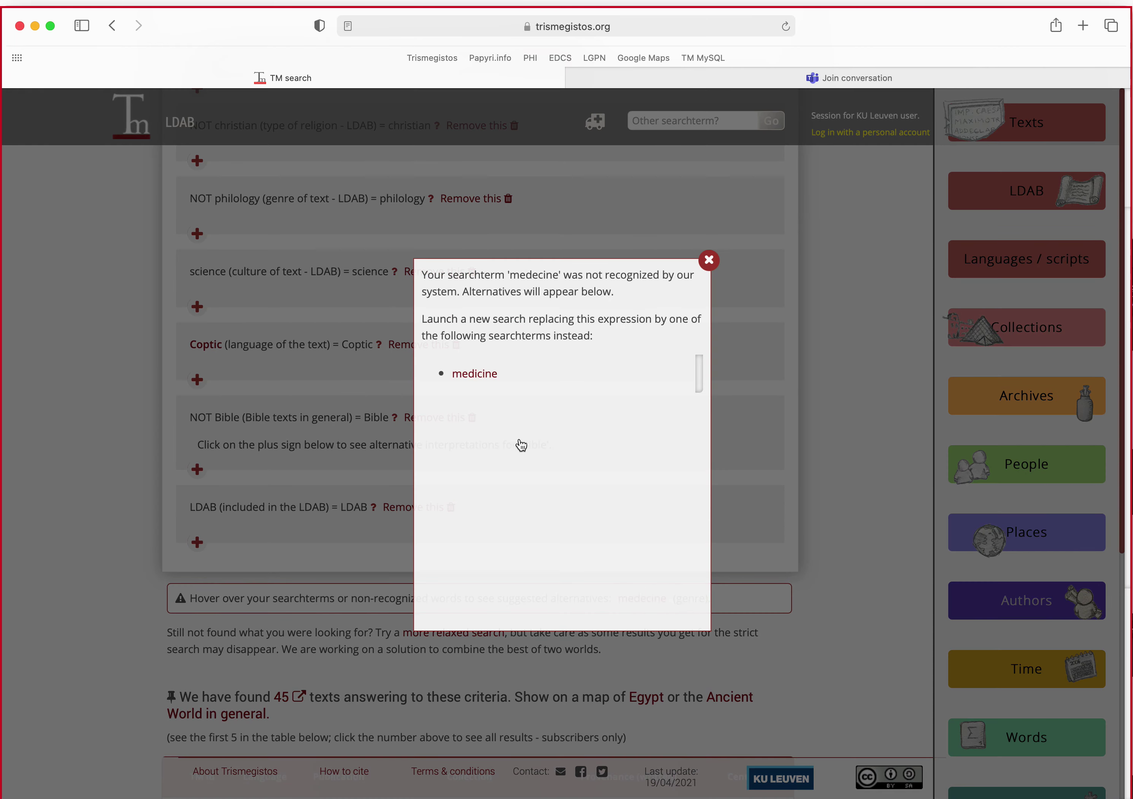
pyautogui.click(470, 375)
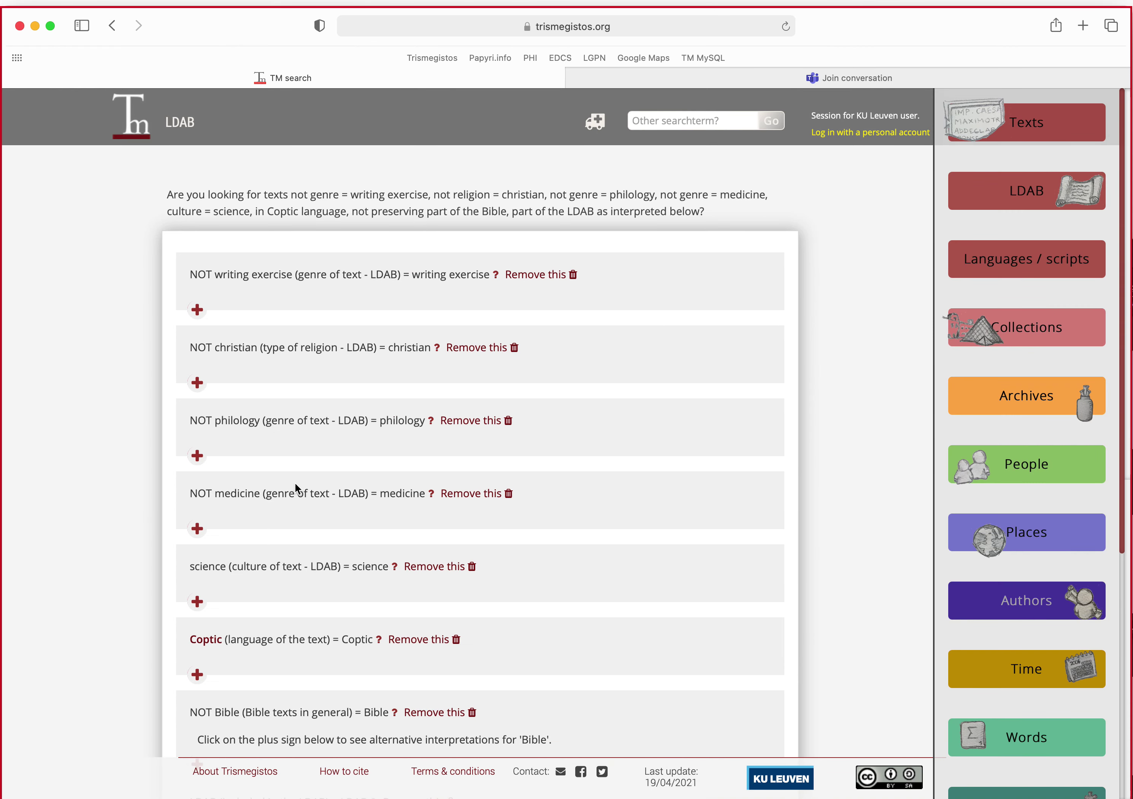
pyautogui.scroll(-7, 153, 518)
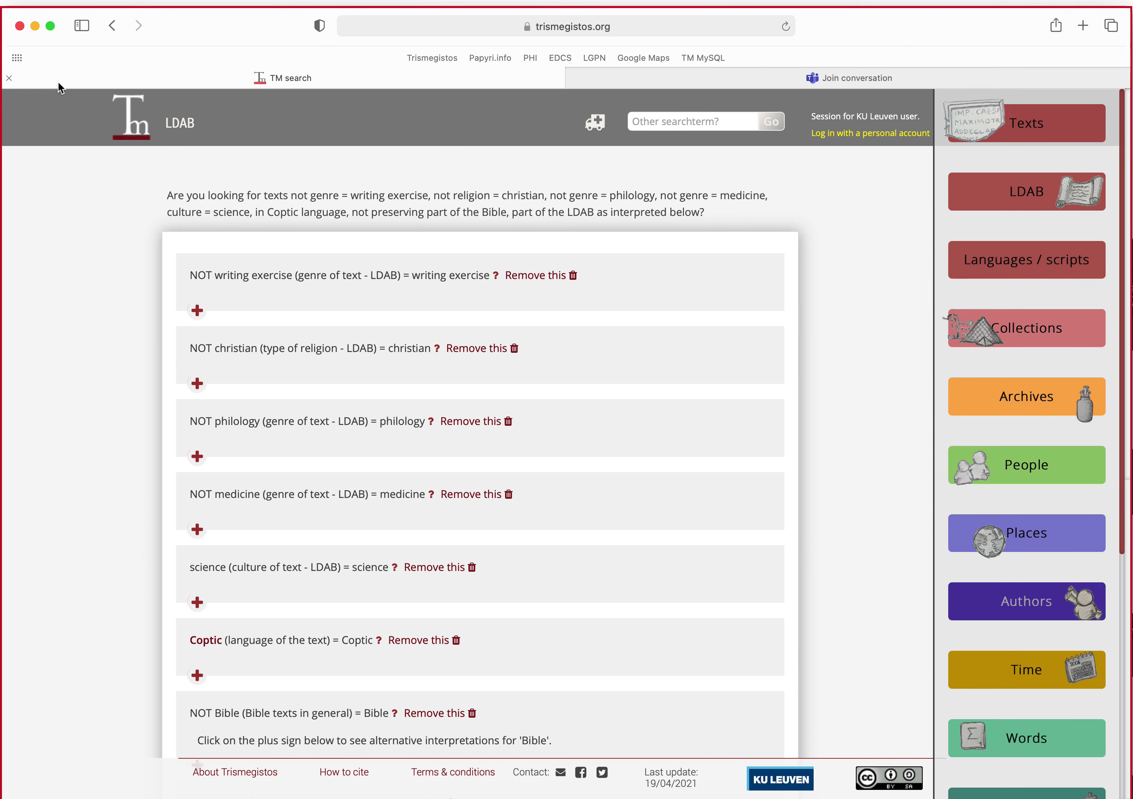
# Return to the filled-in search form and correct the spelling of medecine to medicine in the genre criterion
pyautogui.click(112, 25)
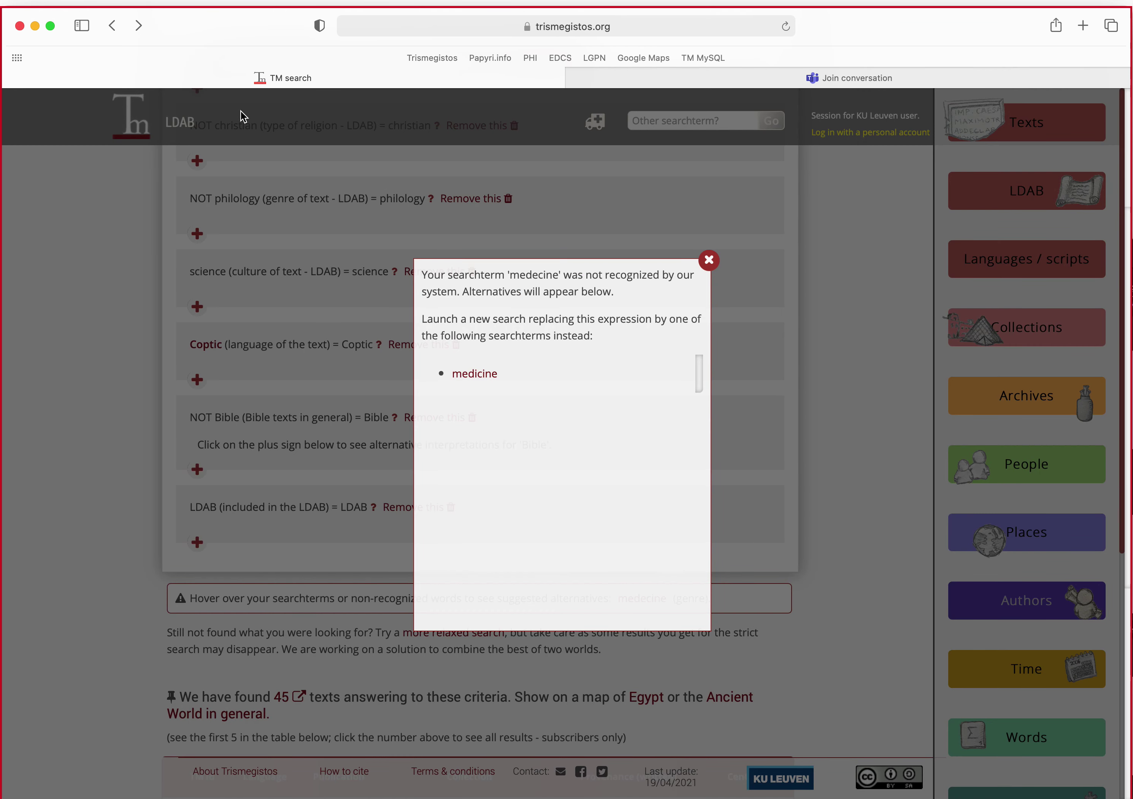
pyautogui.click(112, 25)
pyautogui.scroll(3, 288, 287)
pyautogui.click(545, 301)
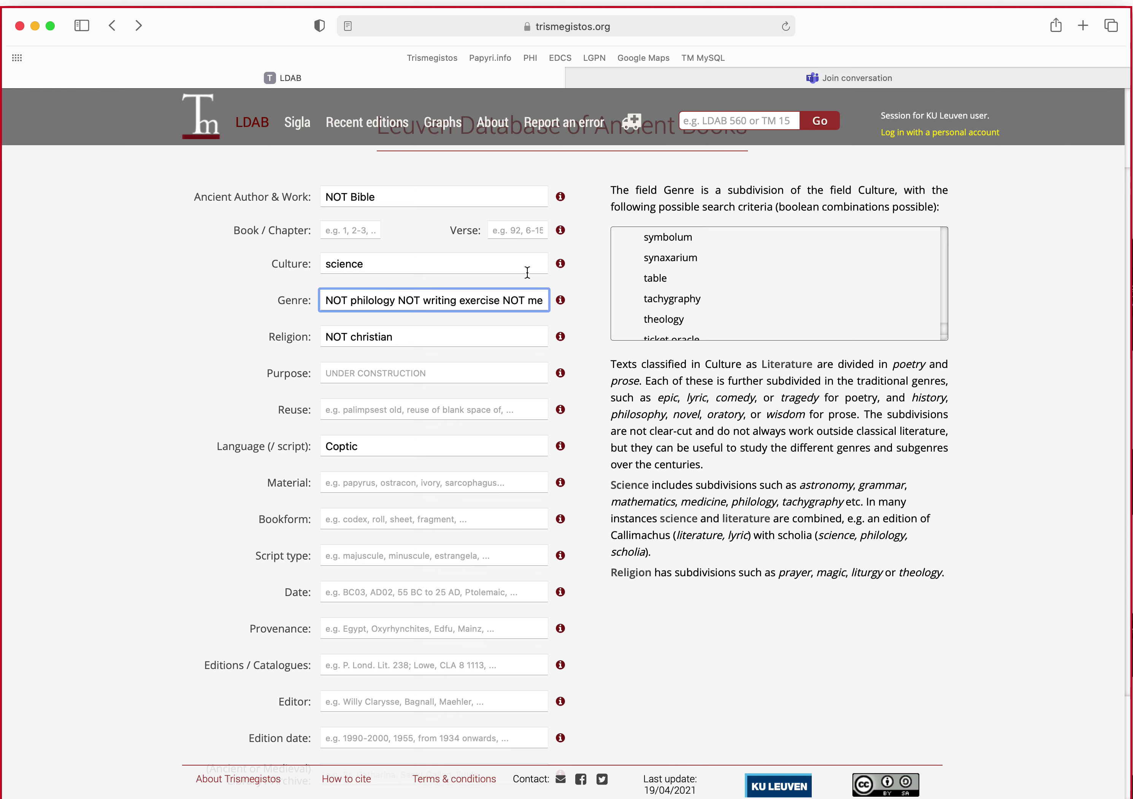
pyautogui.press('Right')
pyautogui.press('Right')
pyautogui.press('BackSpace')
pyautogui.write('i')
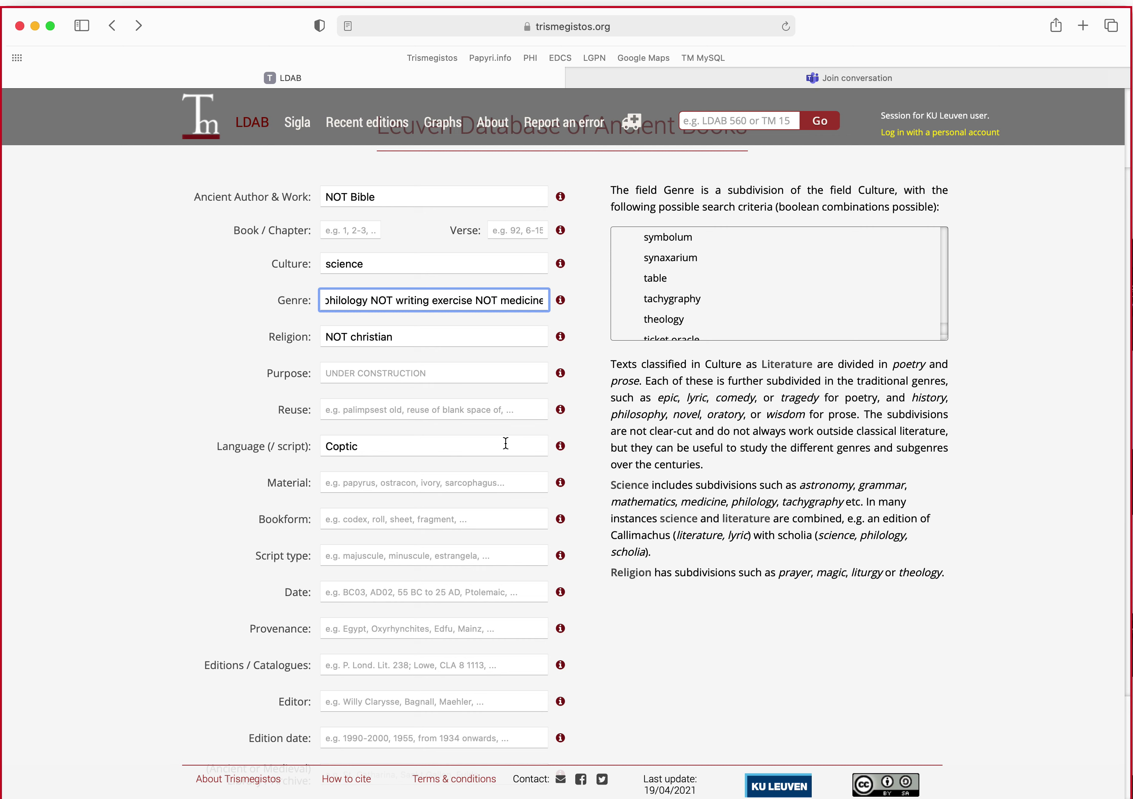
# Extend the Coptic language criterion with NOT Old Coptic, picking Old Coptic from the list of languages
pyautogui.click(425, 440)
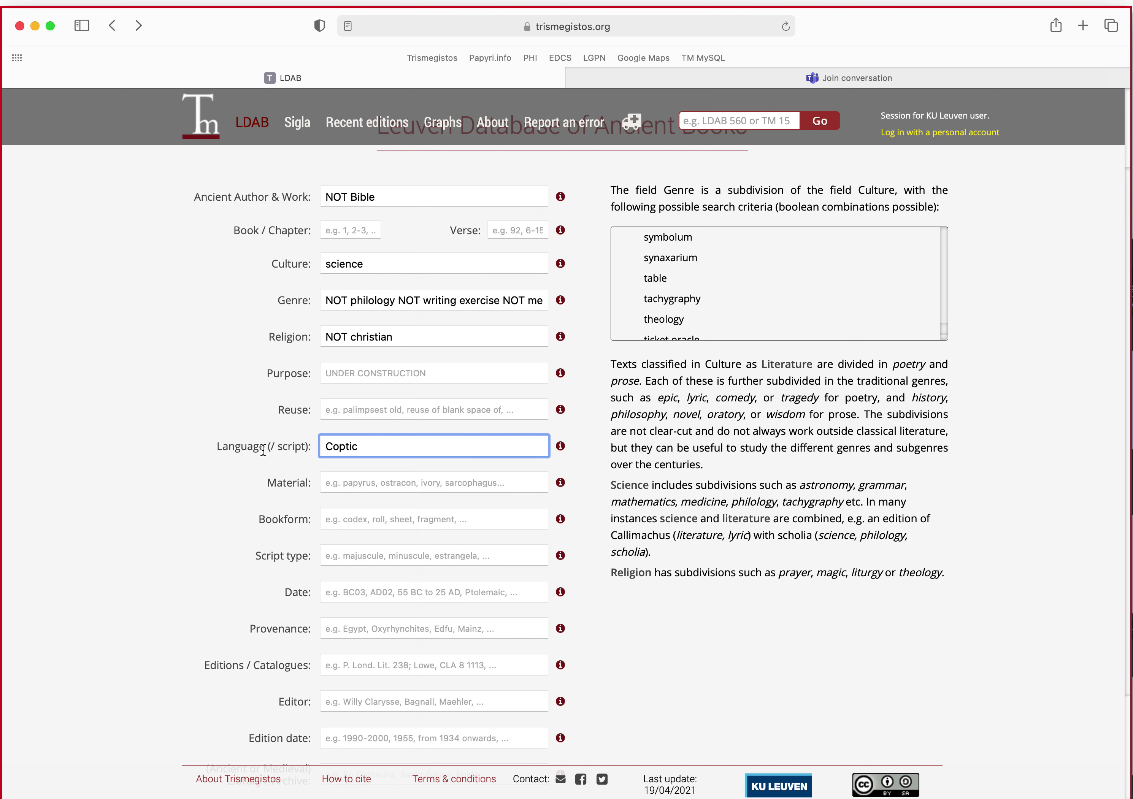
pyautogui.click(561, 446)
pyautogui.click(403, 546)
pyautogui.write('NOT')
pyautogui.scroll(-15, 848, 500)
pyautogui.scroll(-20, 852, 514)
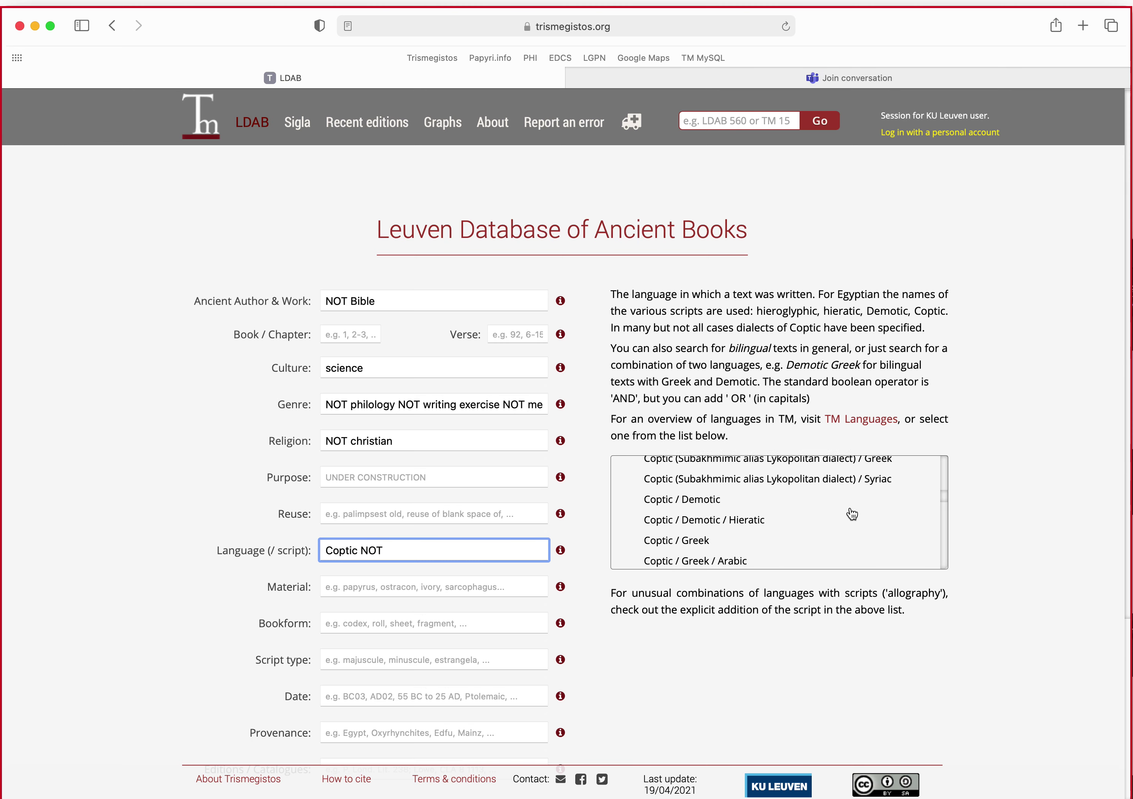
pyautogui.scroll(-15, 852, 514)
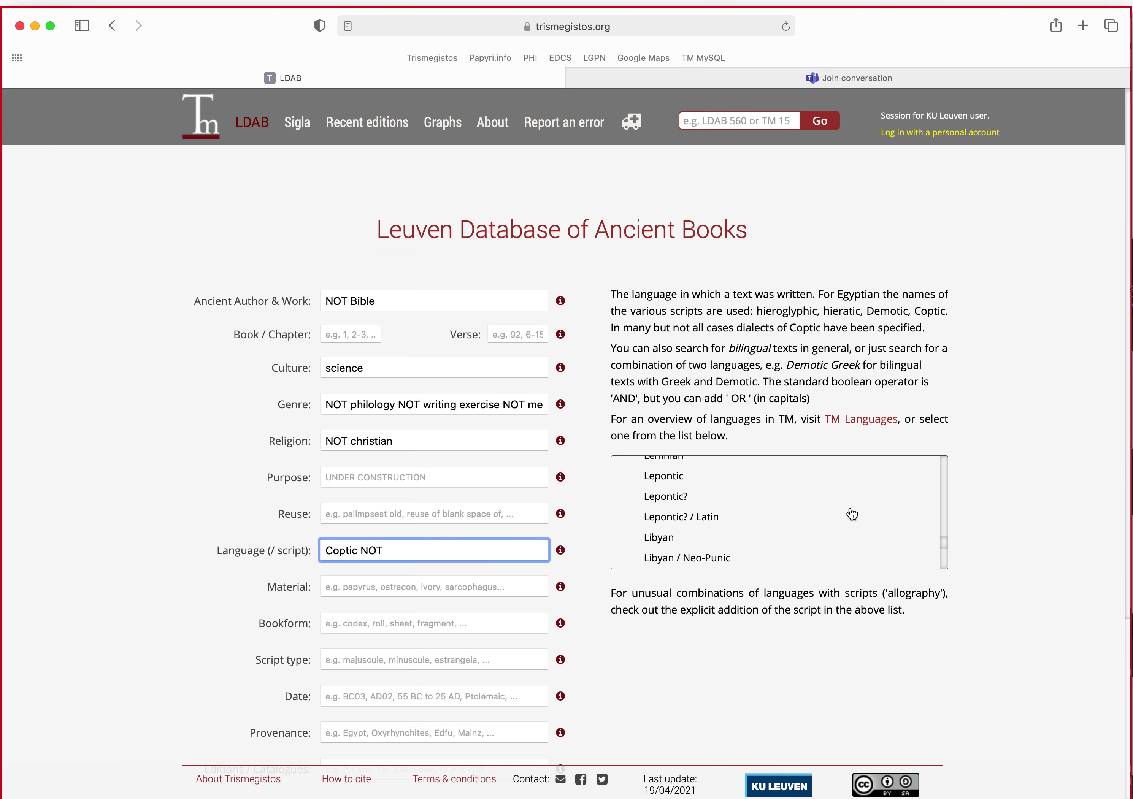
pyautogui.scroll(3, 845, 513)
pyautogui.scroll(6, 845, 513)
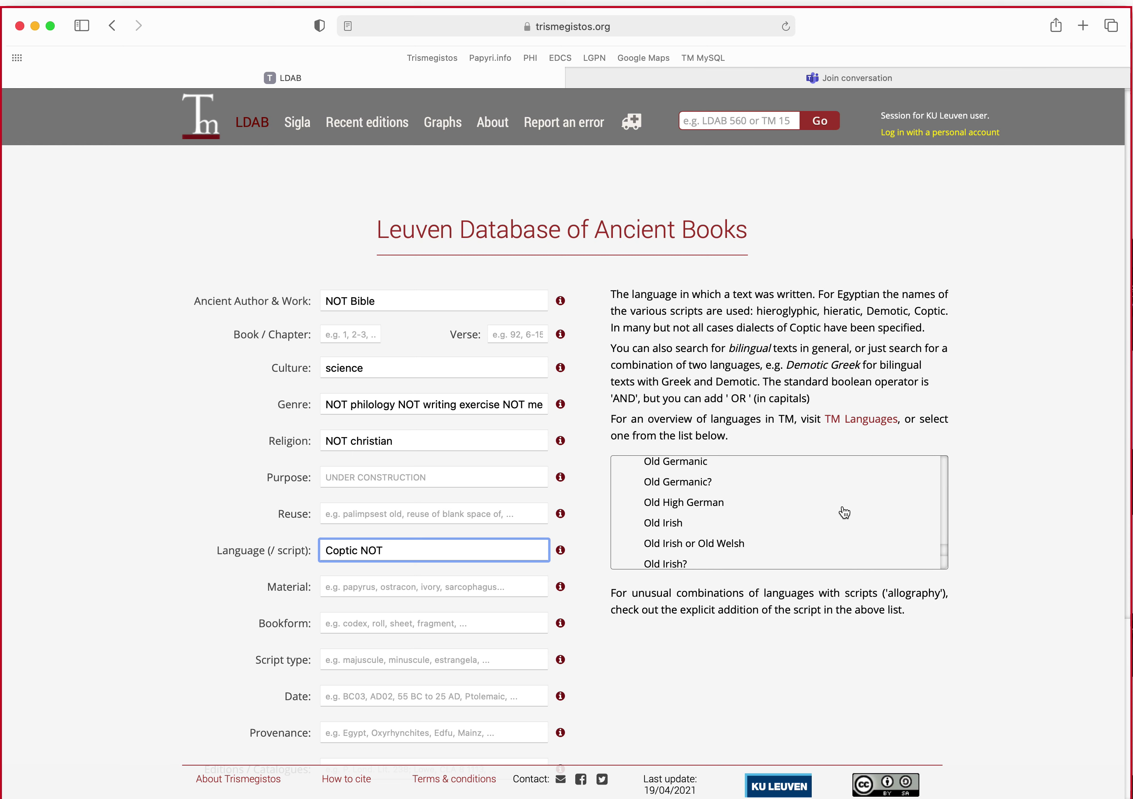
pyautogui.click(672, 510)
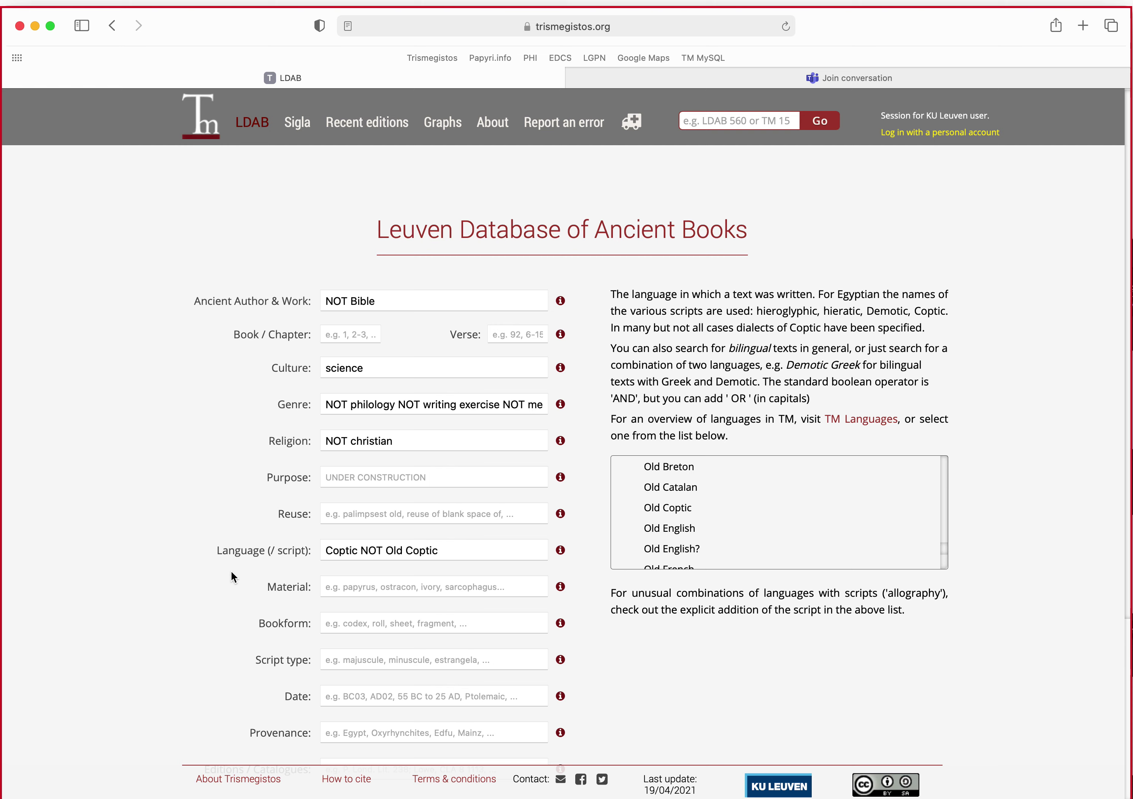
# Run the search with the extended criteria and open the full list of matching texts
pyautogui.scroll(-5, 223, 562)
pyautogui.click(345, 708)
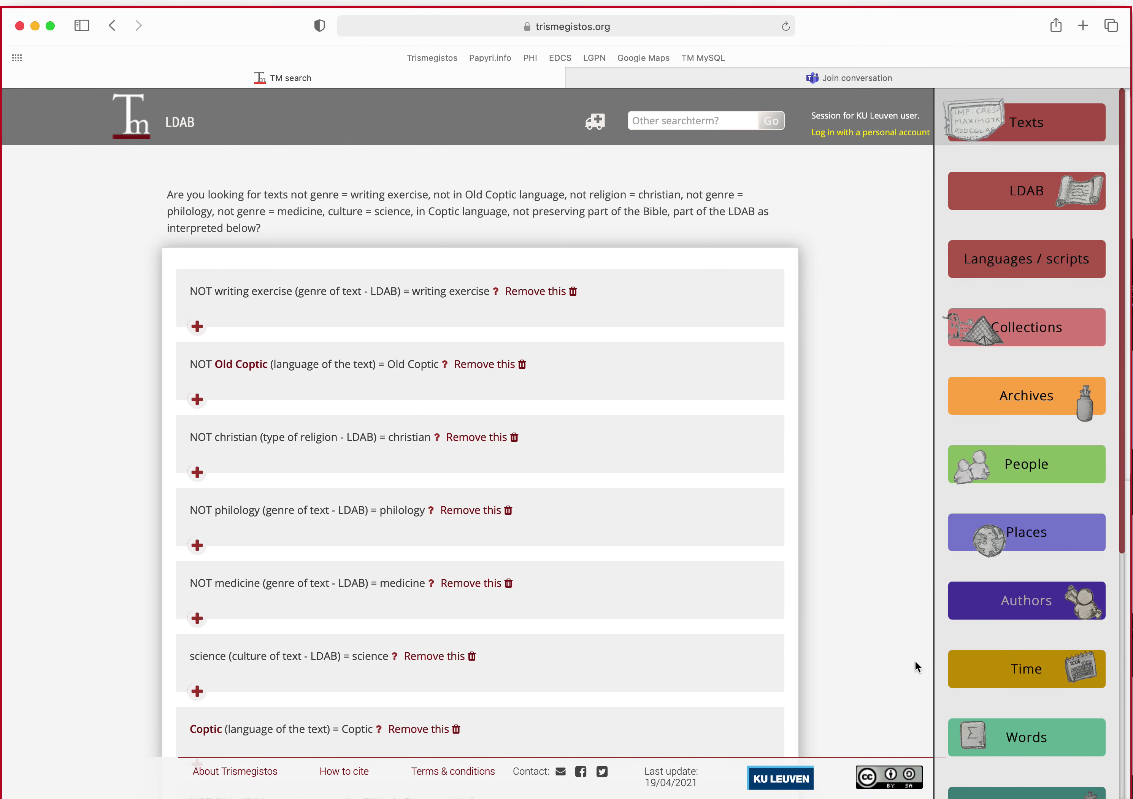
pyautogui.scroll(-8, 756, 591)
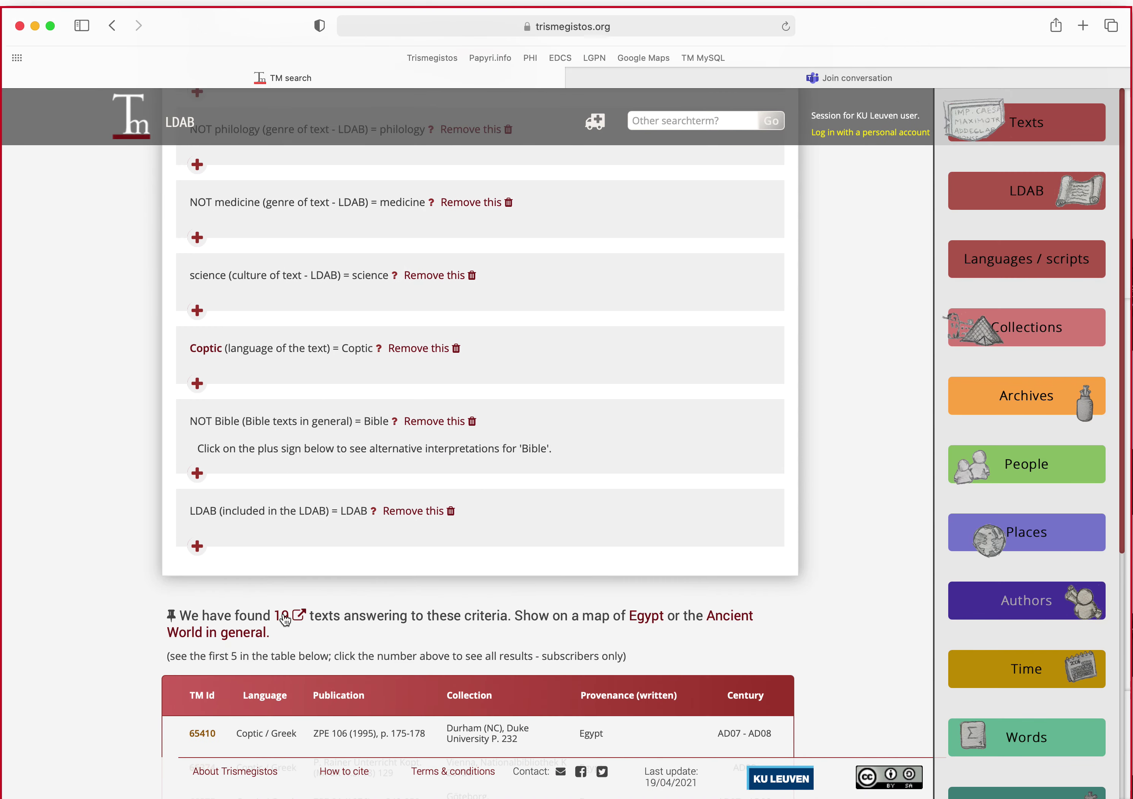
pyautogui.click(281, 616)
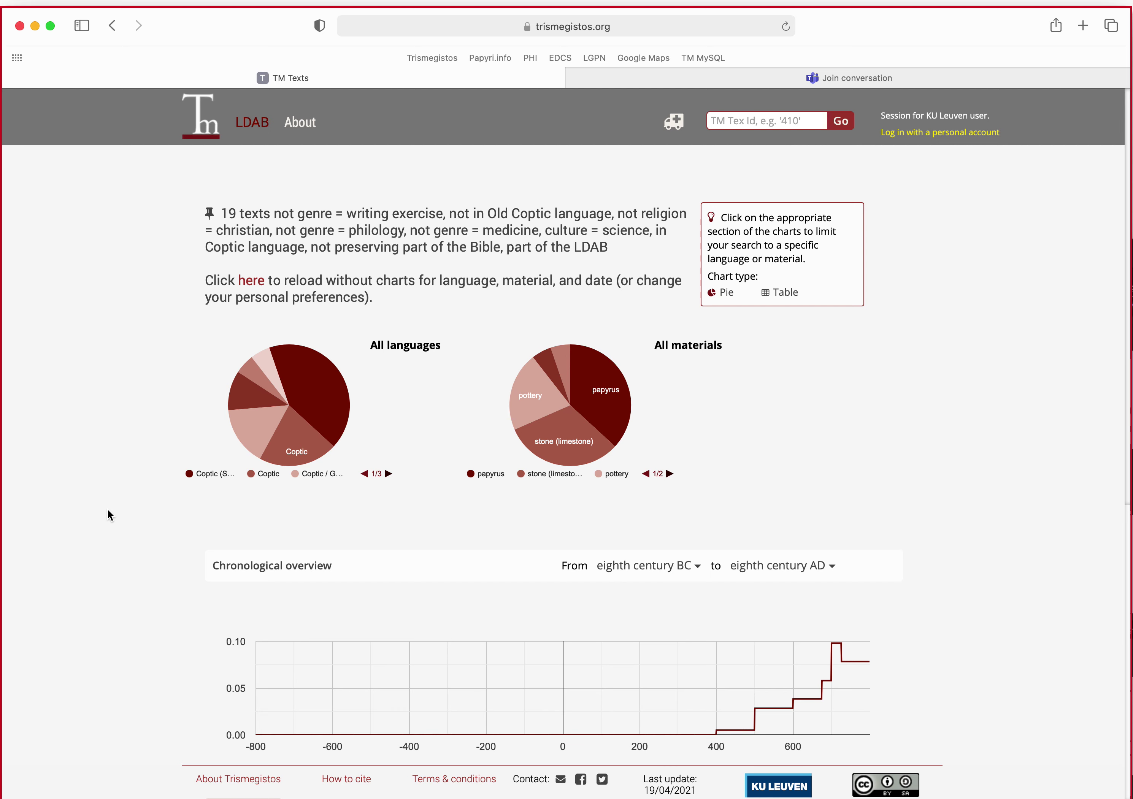
# Examine the language and material charts, the chronological overview and the table of the matching texts
pyautogui.moveTo(333, 400)
pyautogui.moveTo(291, 442)
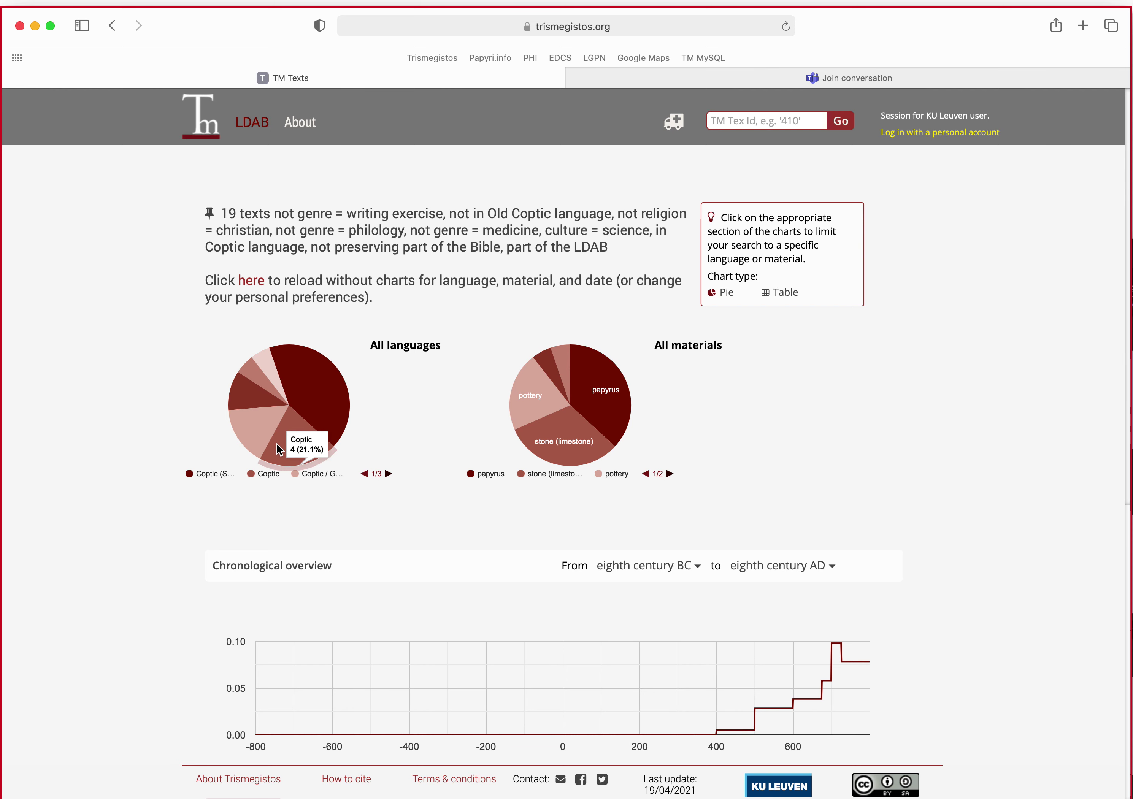
pyautogui.moveTo(245, 440)
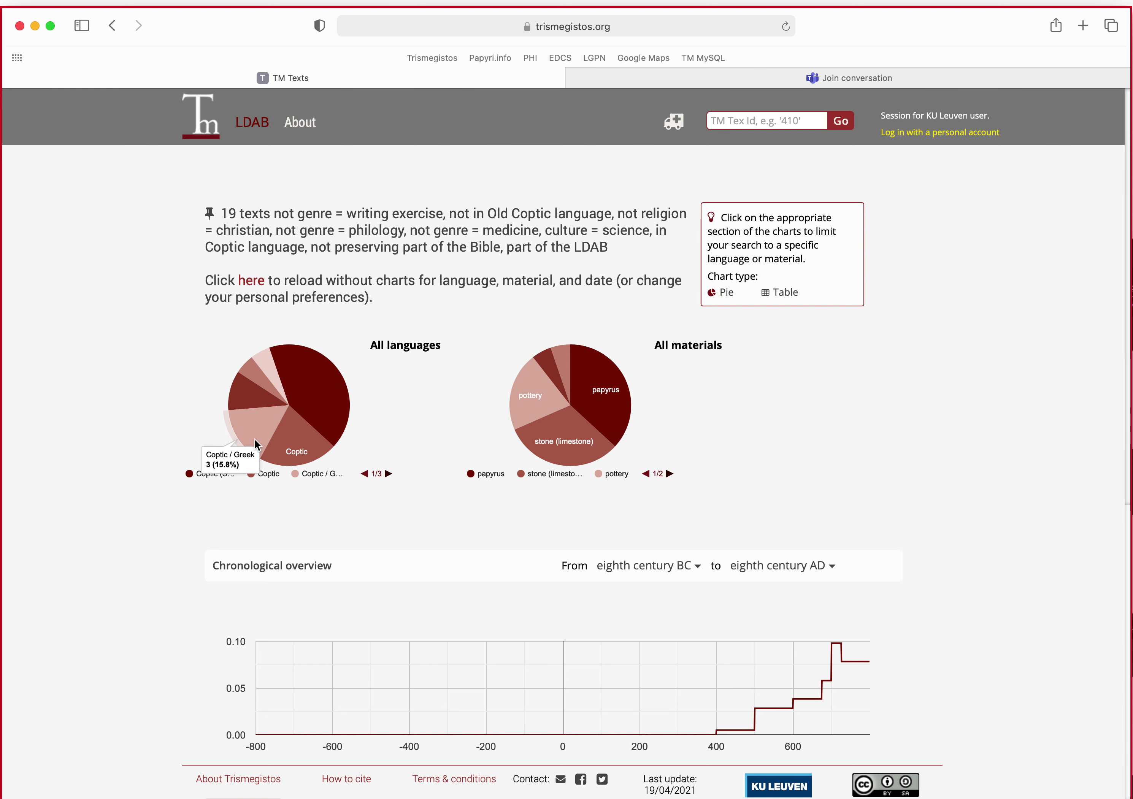
pyautogui.moveTo(245, 391)
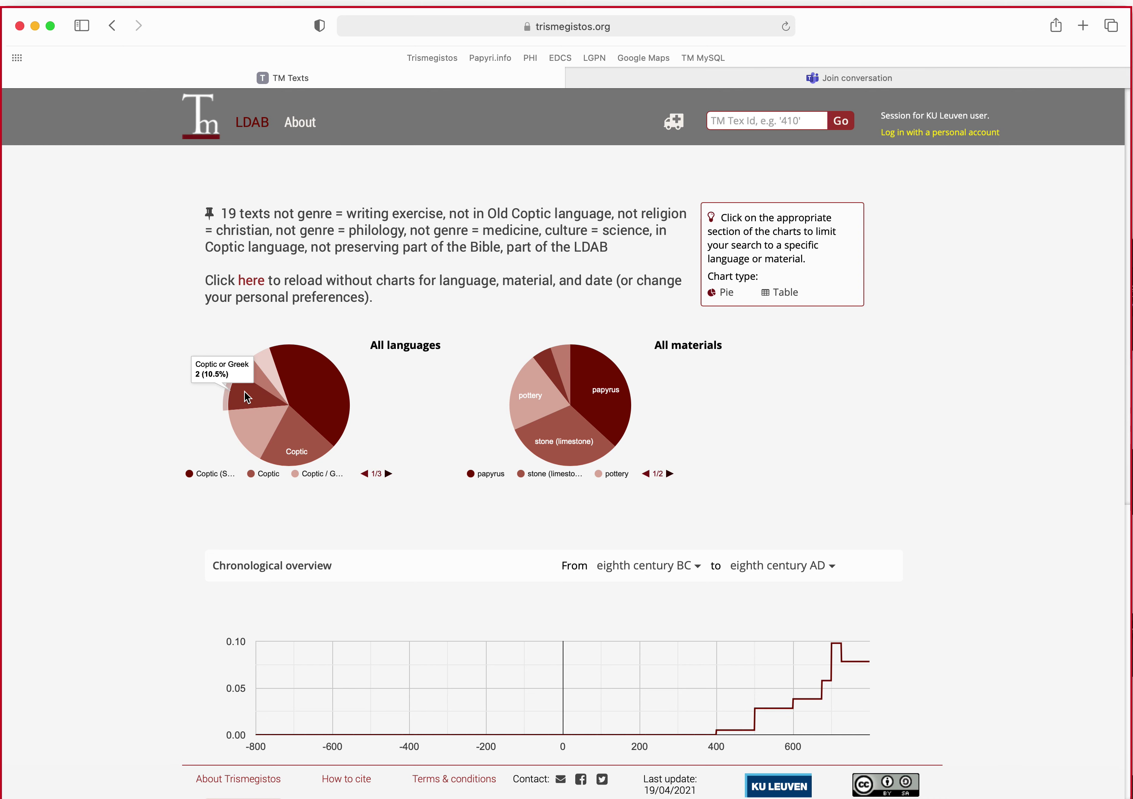
pyautogui.moveTo(247, 368)
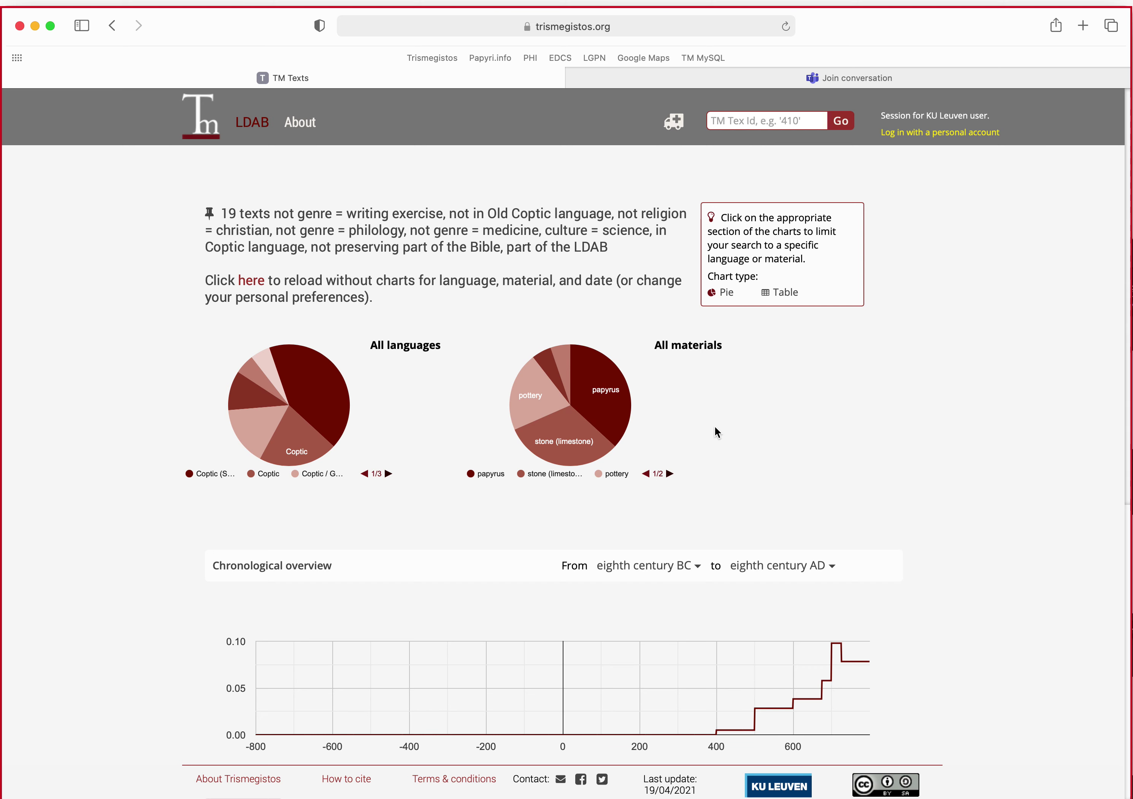
pyautogui.moveTo(577, 442)
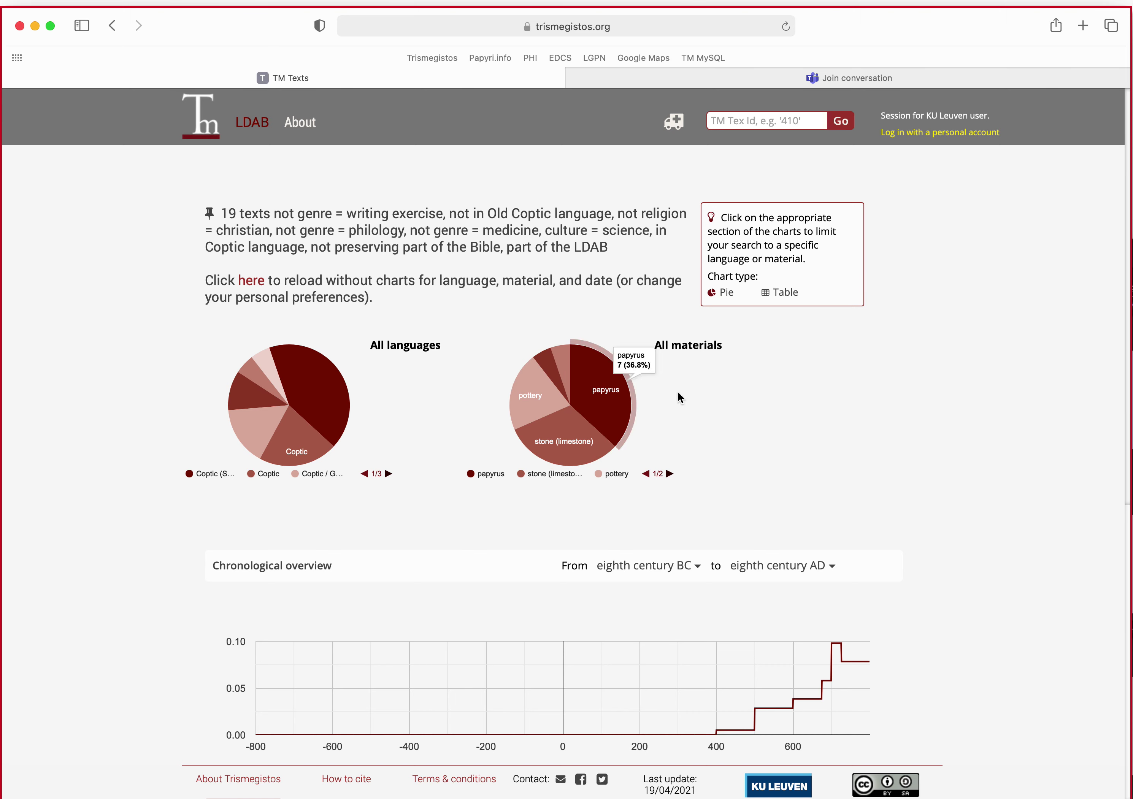
pyautogui.scroll(-3, 995, 489)
pyautogui.scroll(-2, 994, 489)
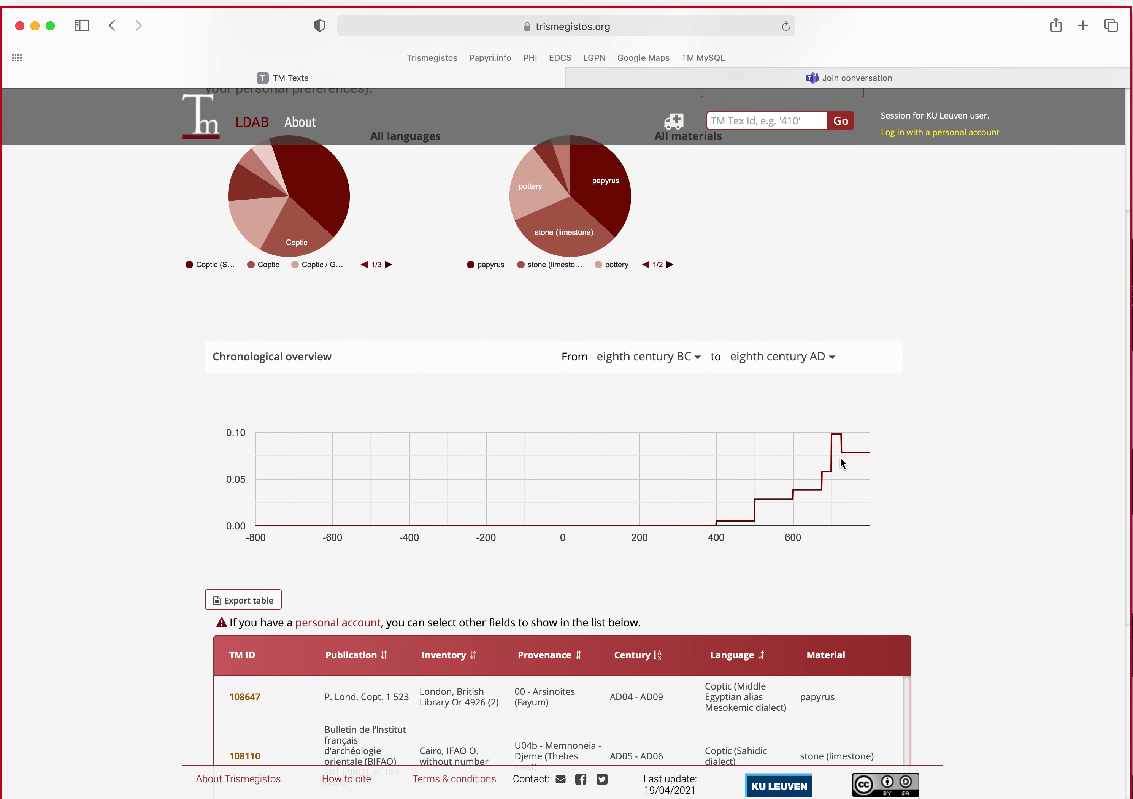
pyautogui.scroll(-8, 967, 542)
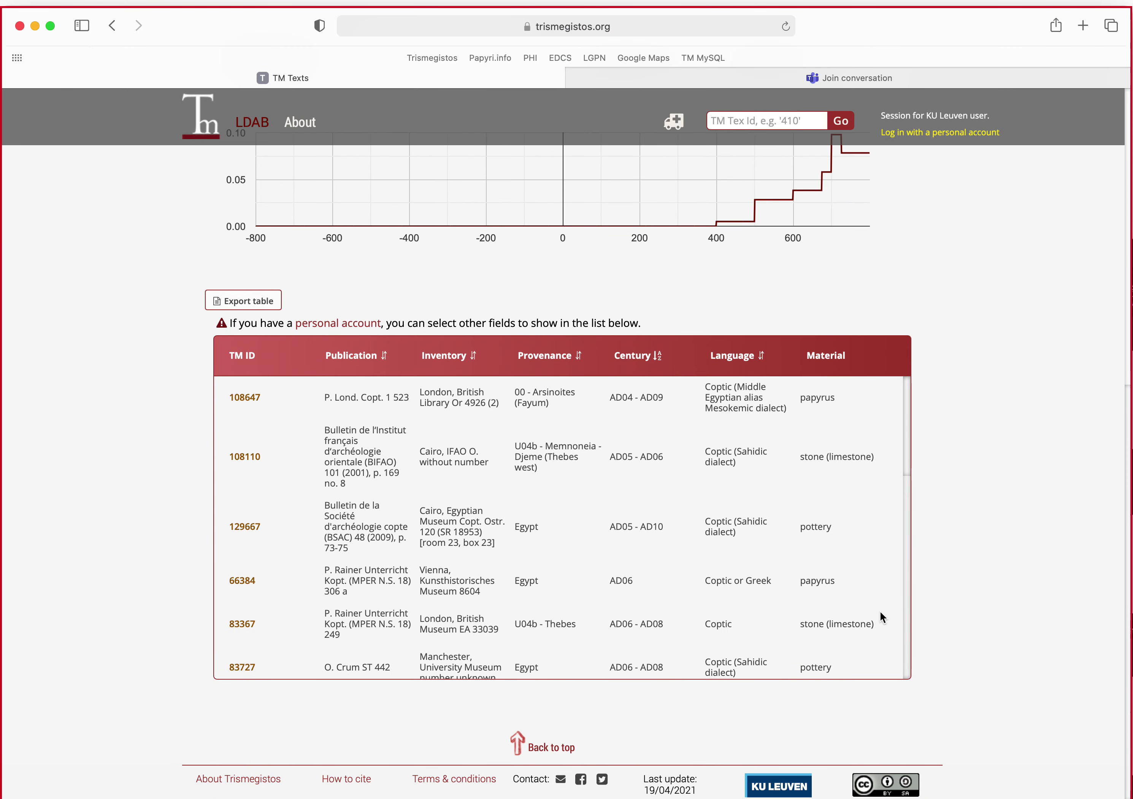
pyautogui.moveTo(907, 446)
pyautogui.mouseDown()
pyautogui.moveTo(890, 653)
pyautogui.moveTo(902, 427)
pyautogui.mouseUp()
pyautogui.scroll(12, 1001, 522)
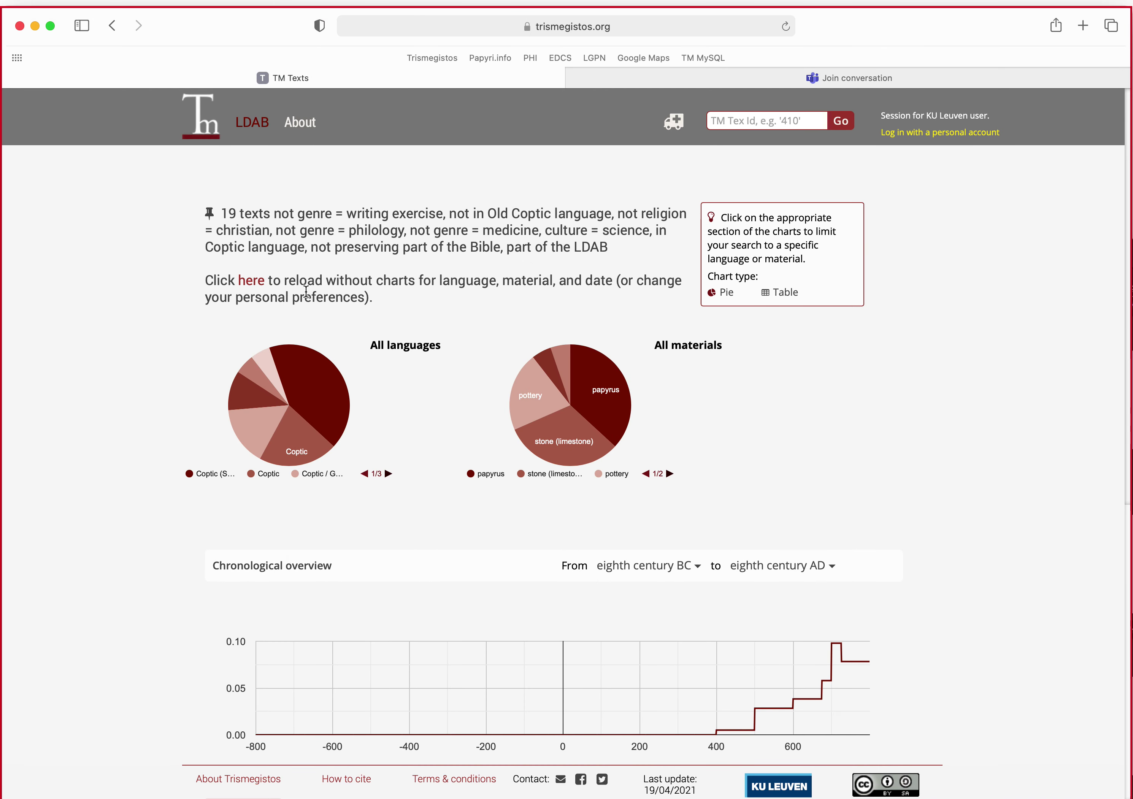
# Open a blank LDAB search form and search for texts by the ancient author Augustine
pyautogui.click(248, 124)
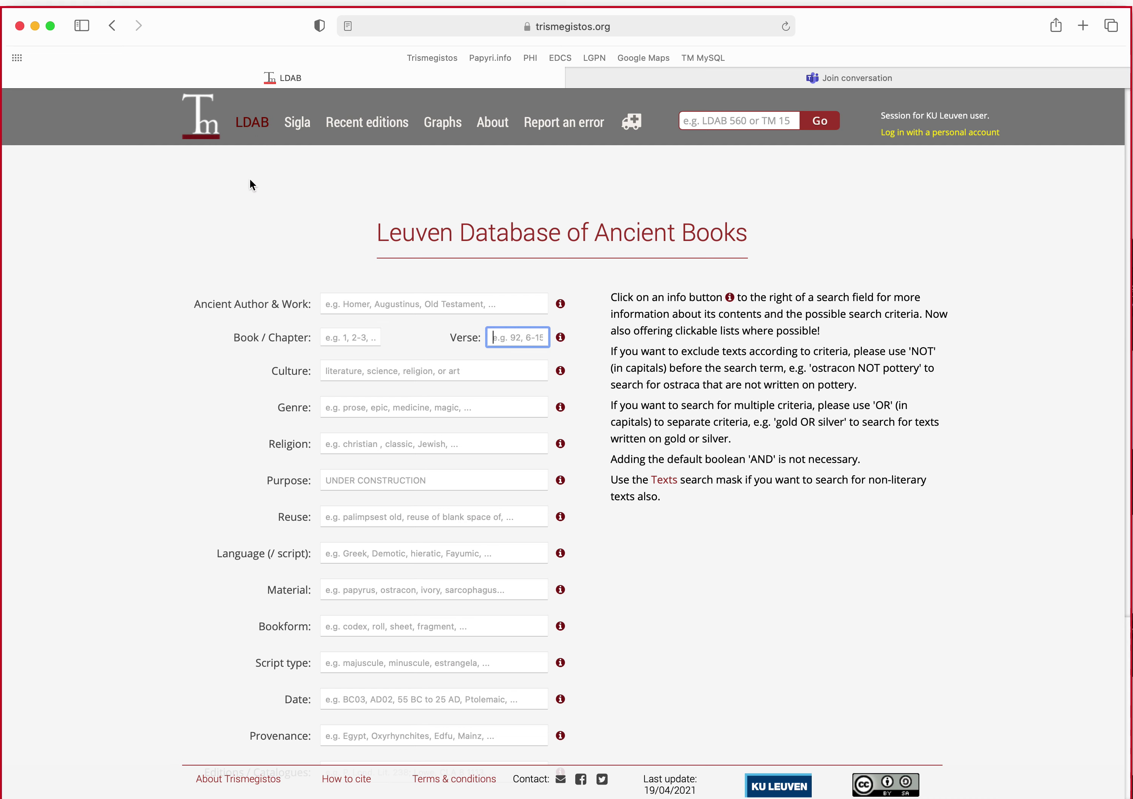
pyautogui.click(331, 304)
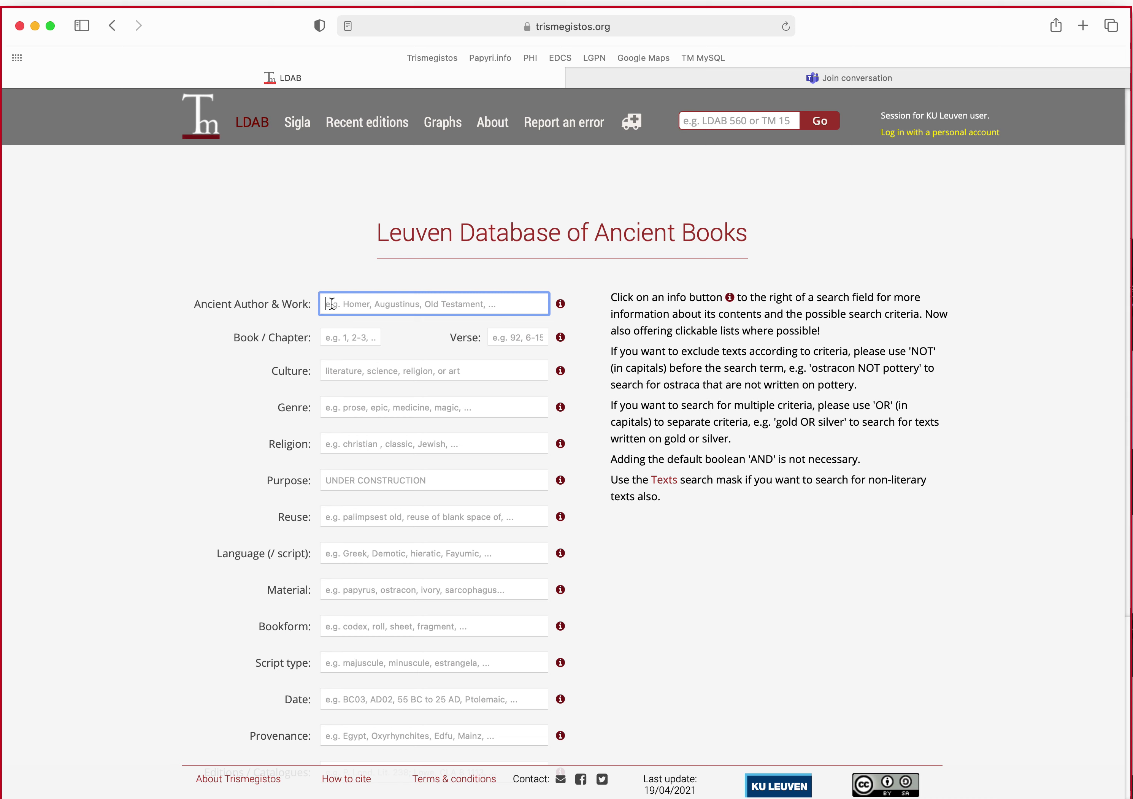
pyautogui.write('Agu')
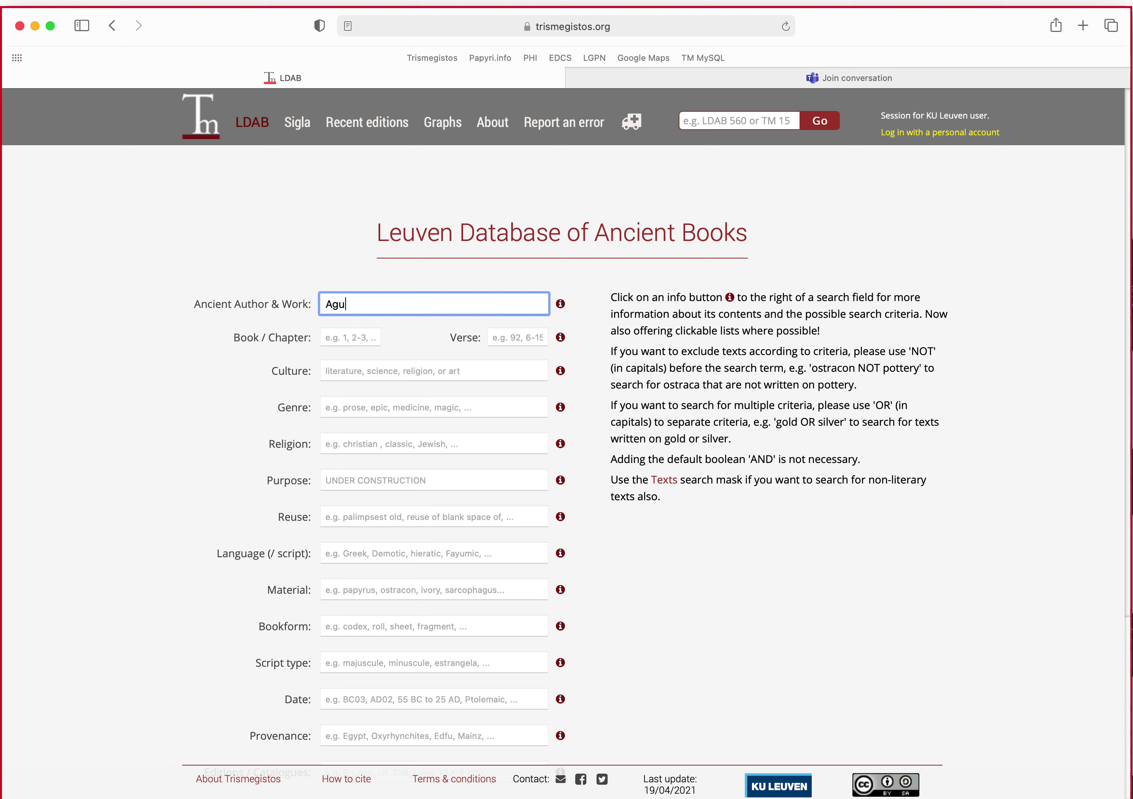
pyautogui.press('BackSpace')
pyautogui.press('BackSpace')
pyautogui.write('ugustine')
pyautogui.press('Return')
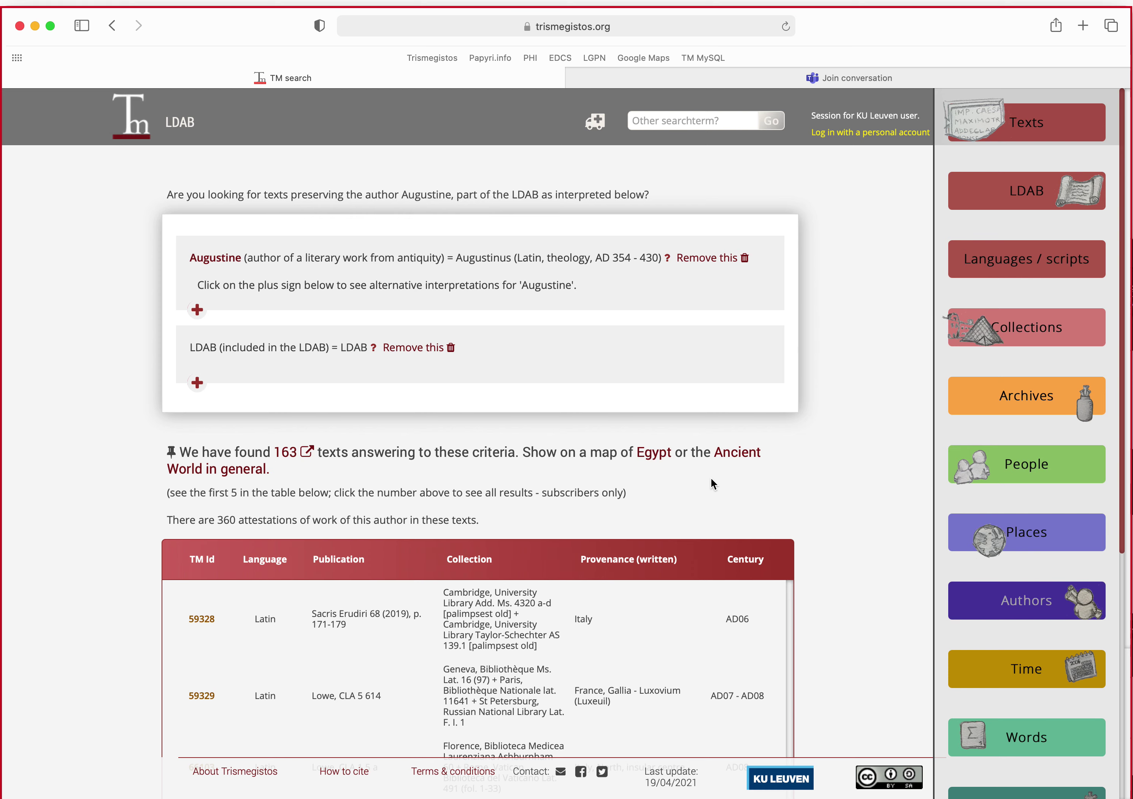
# Show the matching Augustine texts on the map of the Ancient World and group the data by Roman provinces
pyautogui.click(726, 456)
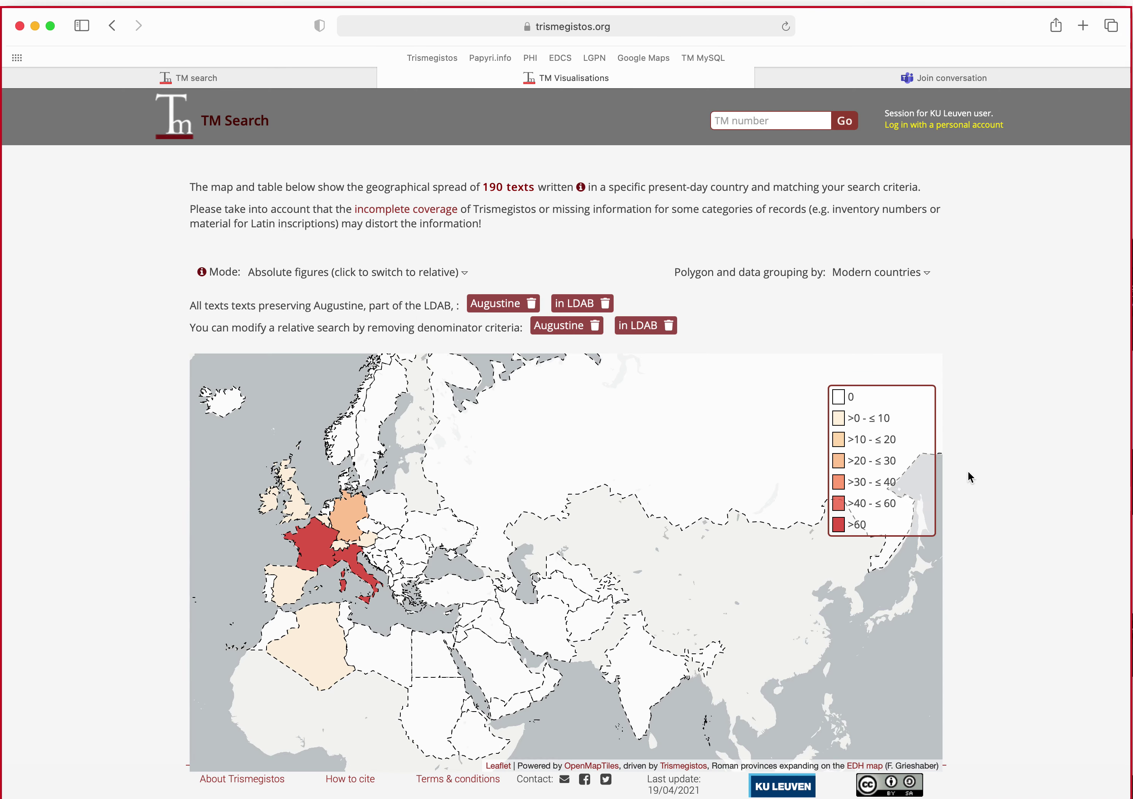
pyautogui.scroll(-3, 967, 471)
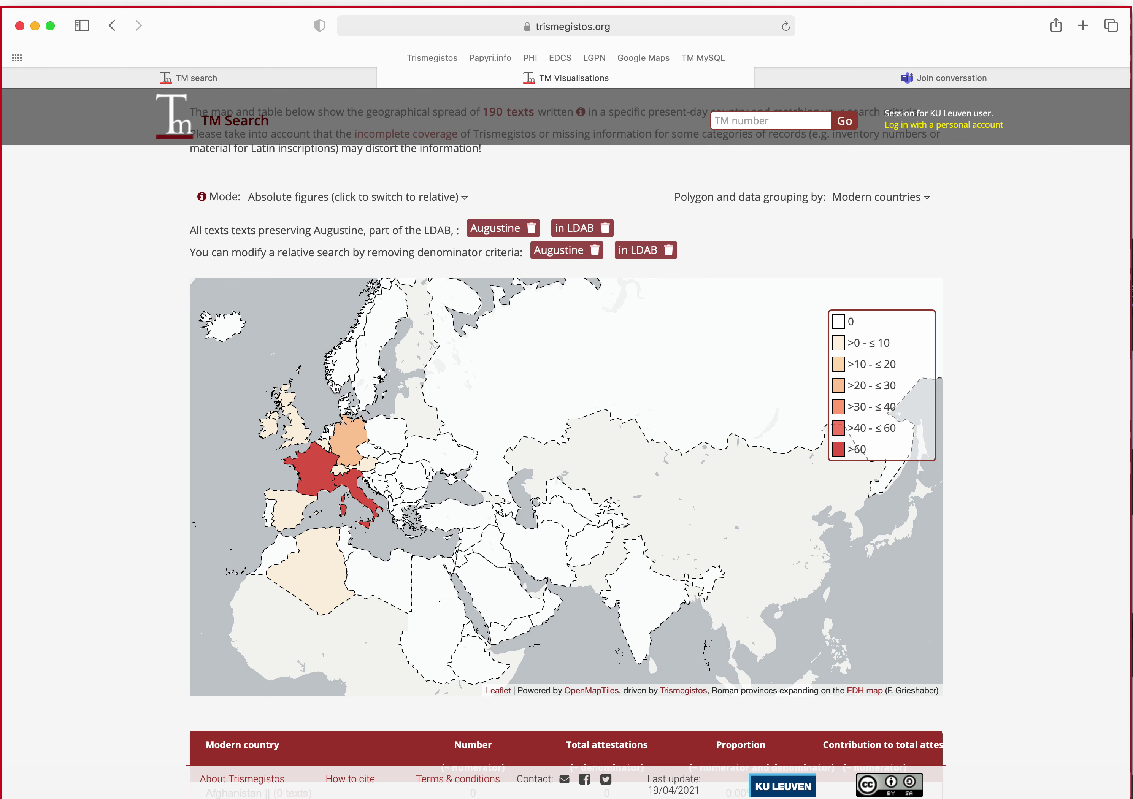
pyautogui.scroll(1, 894, 229)
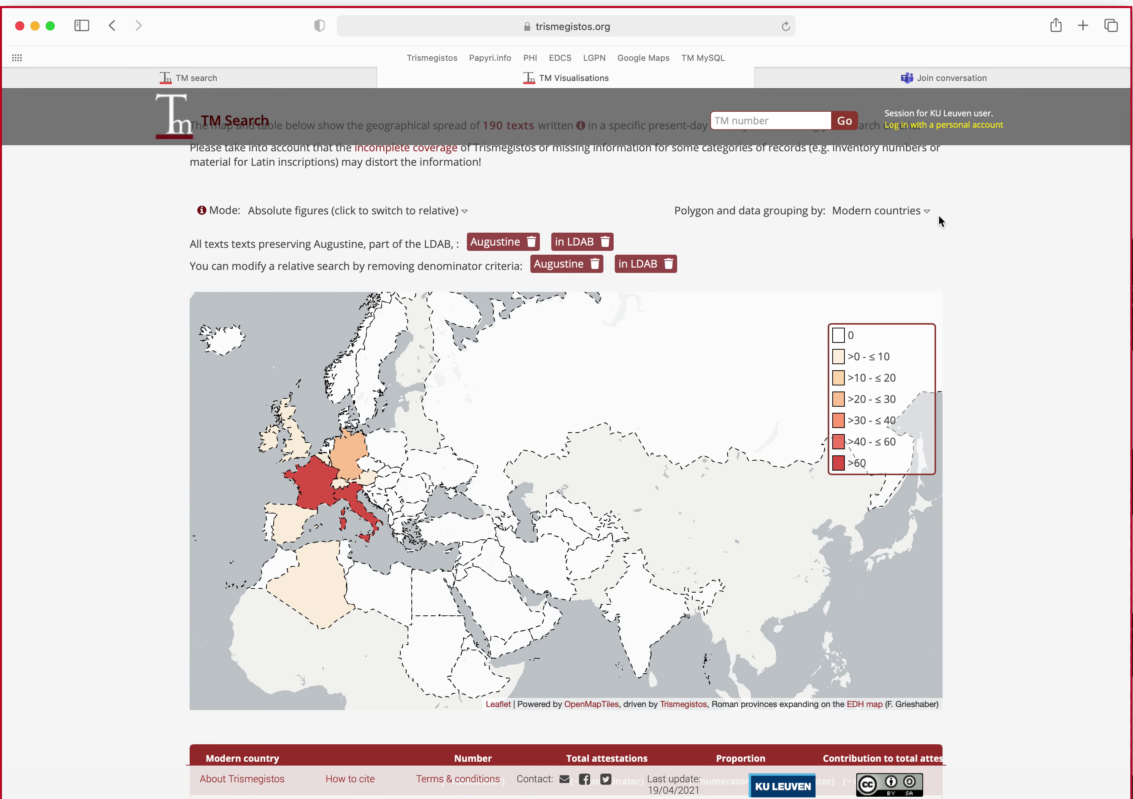
pyautogui.click(926, 212)
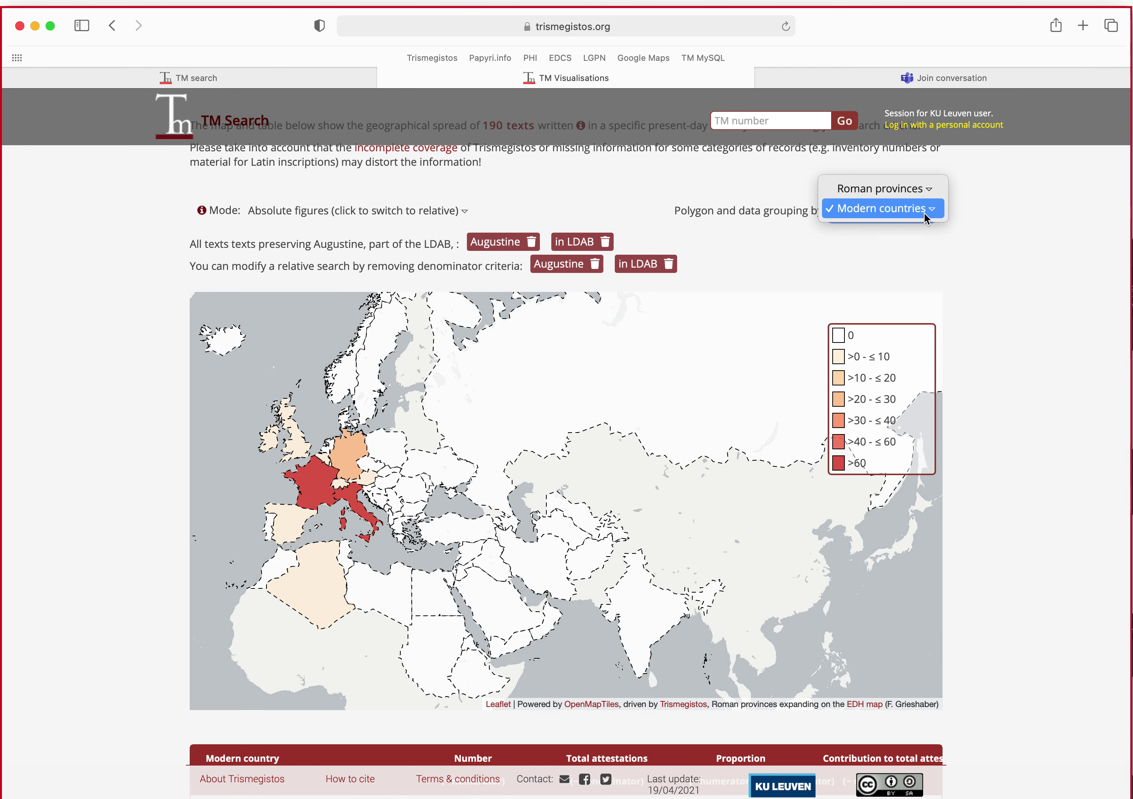
pyautogui.click(930, 191)
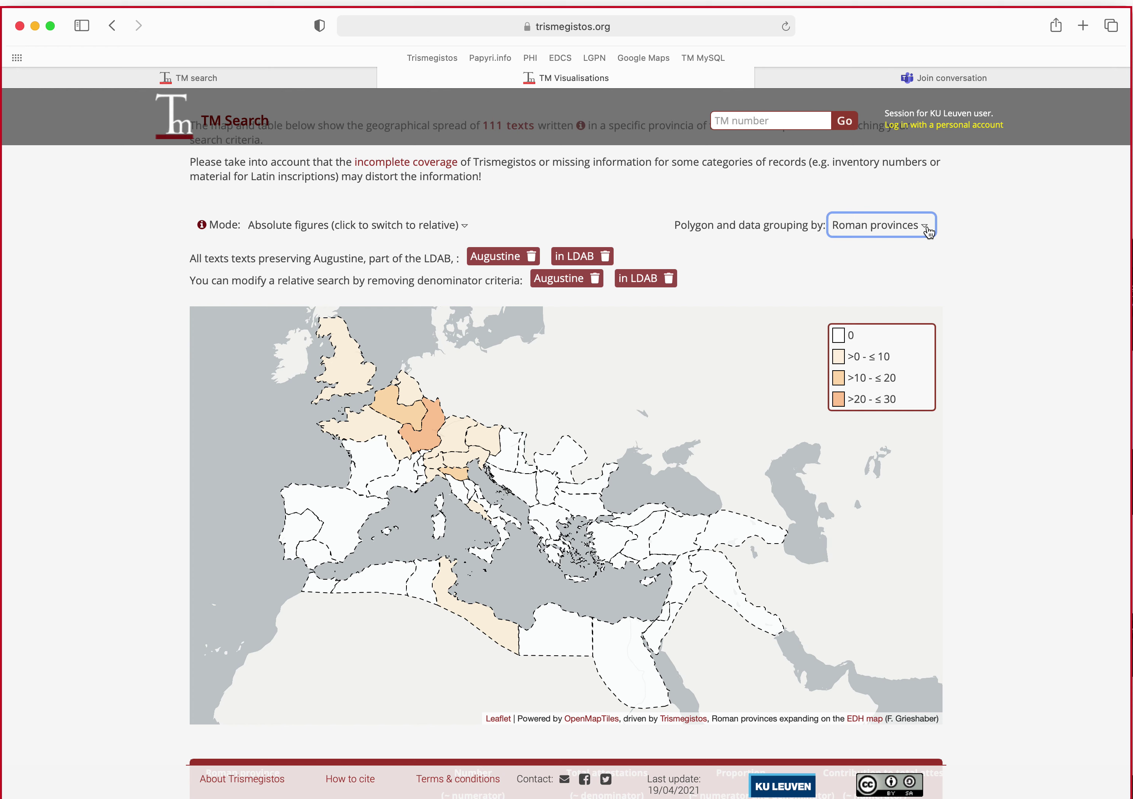
pyautogui.click(985, 256)
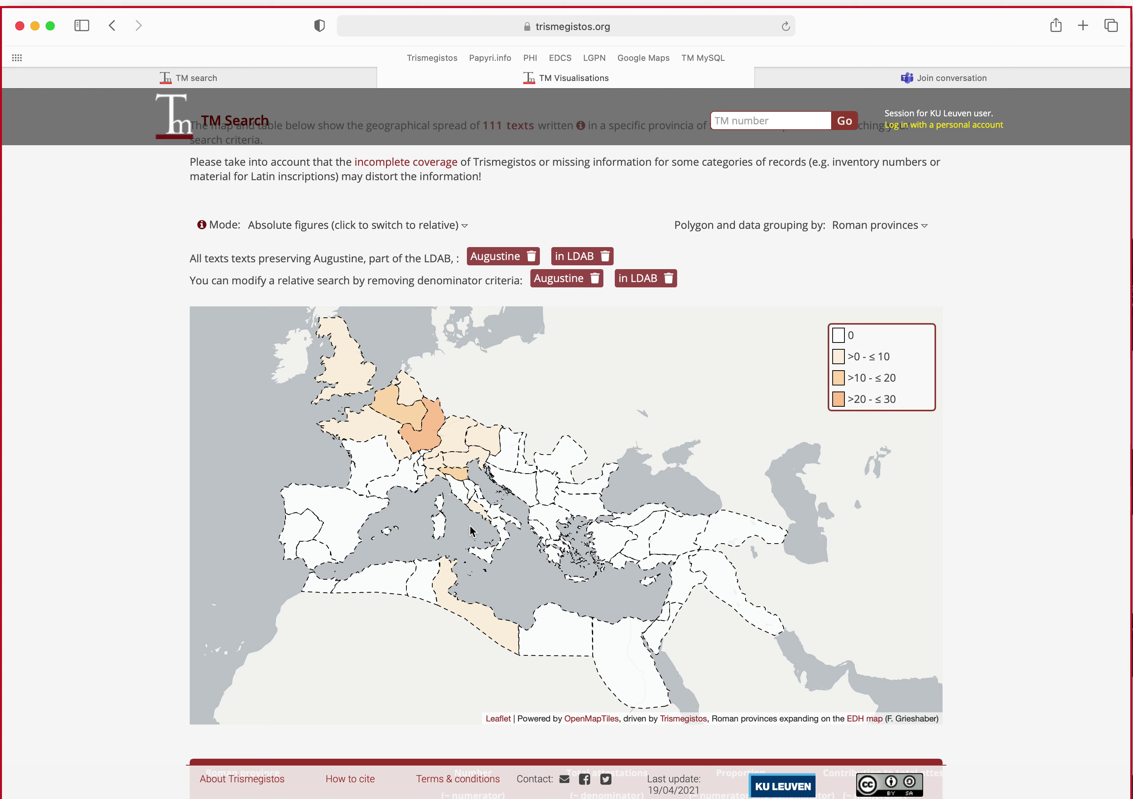
# Switch the map mode to percentages and remove Augustine from the denominator criteria
pyautogui.click(320, 225)
pyautogui.click(320, 238)
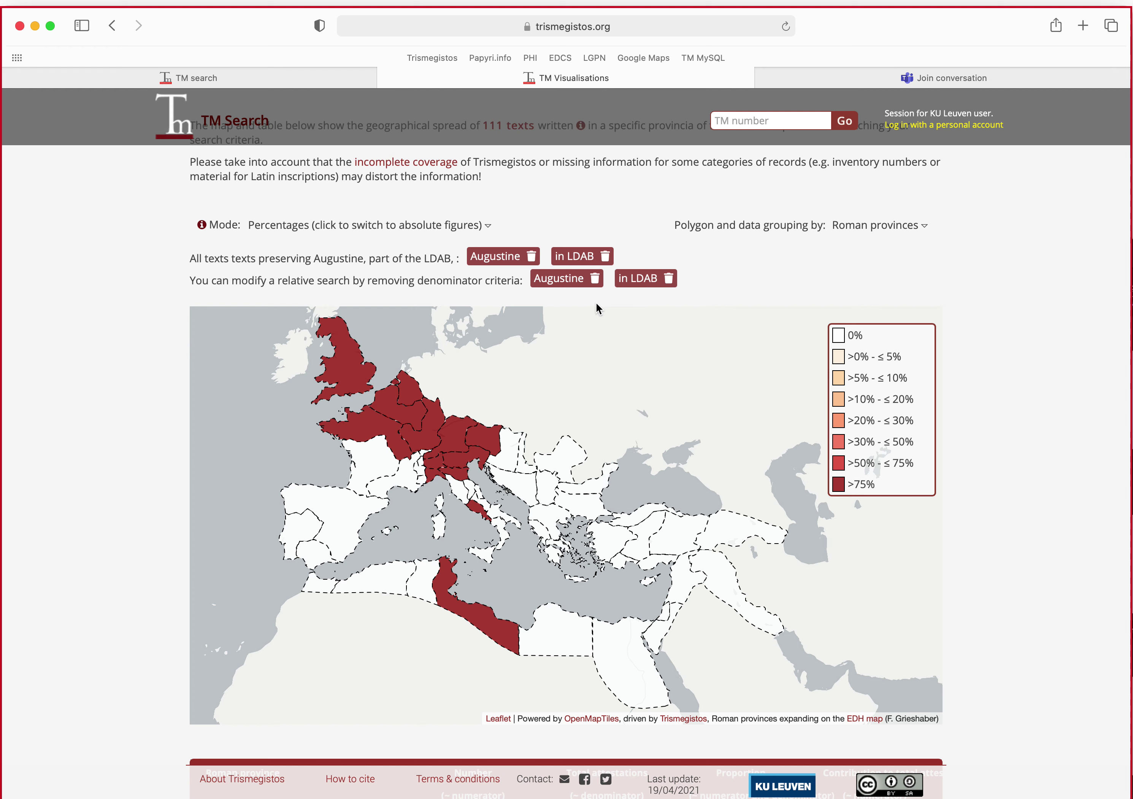
pyautogui.click(594, 278)
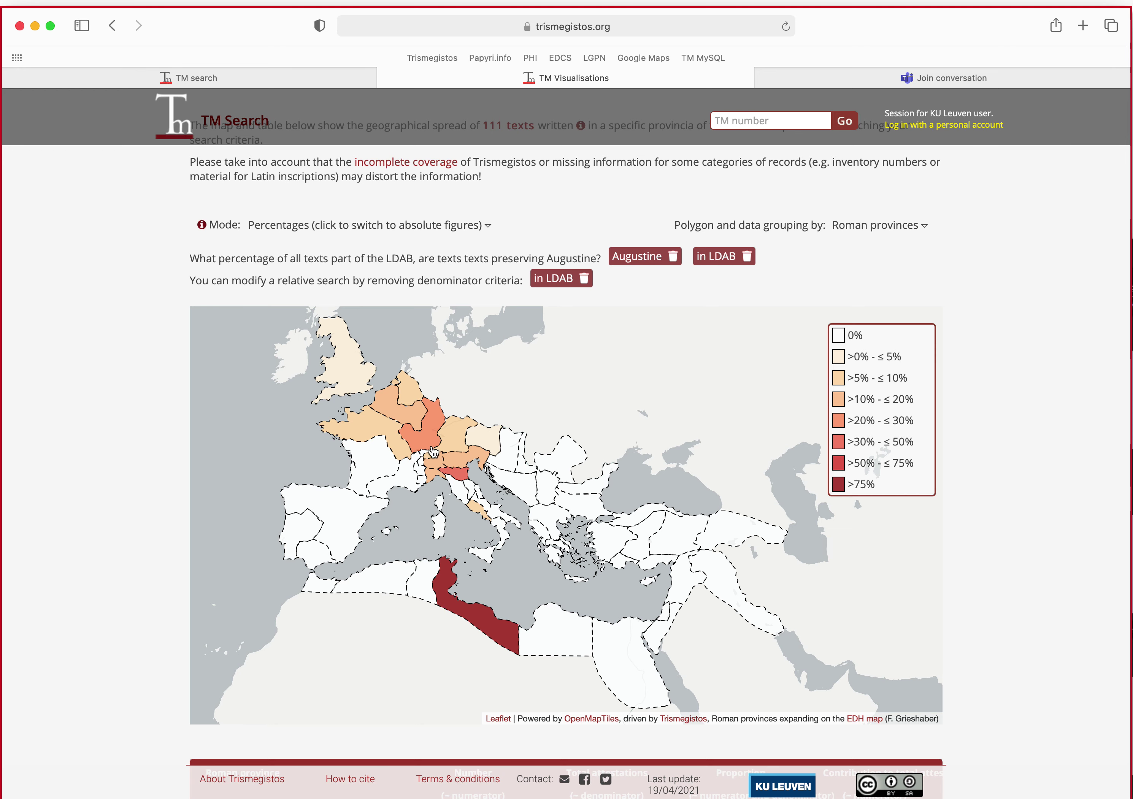
# Inspect the map figures for the provinces Aemilia (Regio VIII) and Germania Superior, closing each information box
pyautogui.click(460, 481)
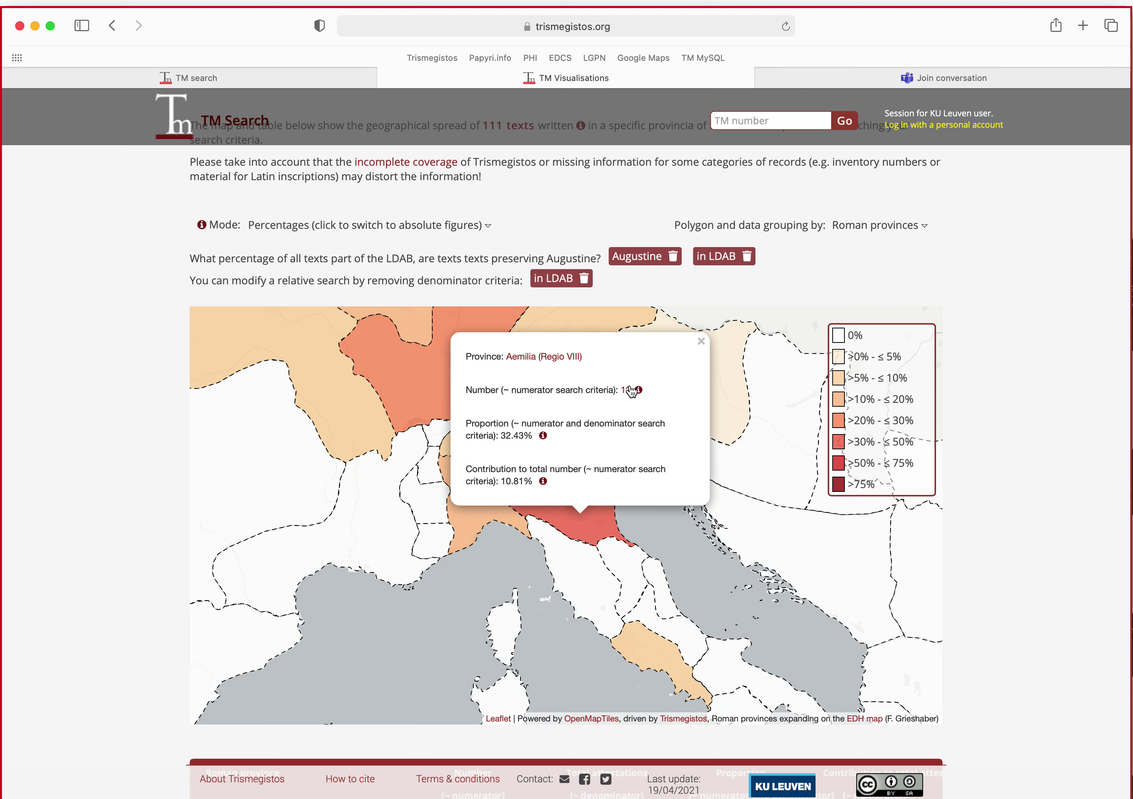
pyautogui.click(702, 342)
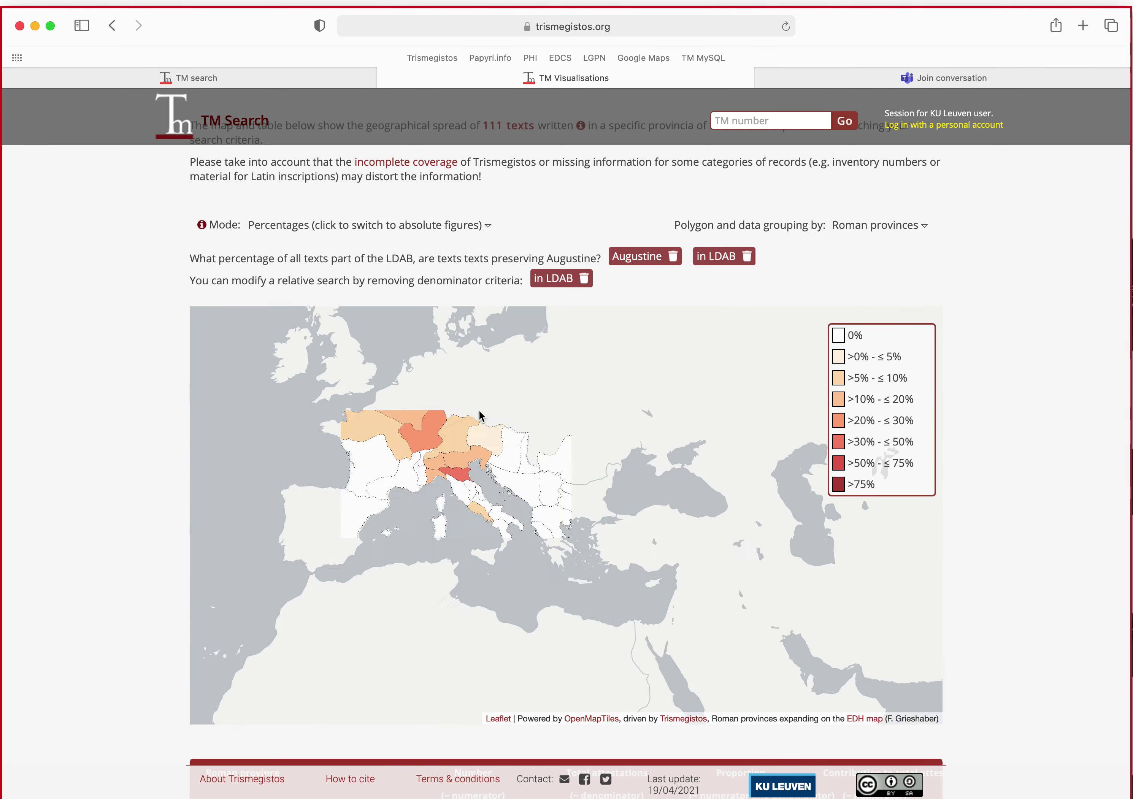
pyautogui.click(437, 431)
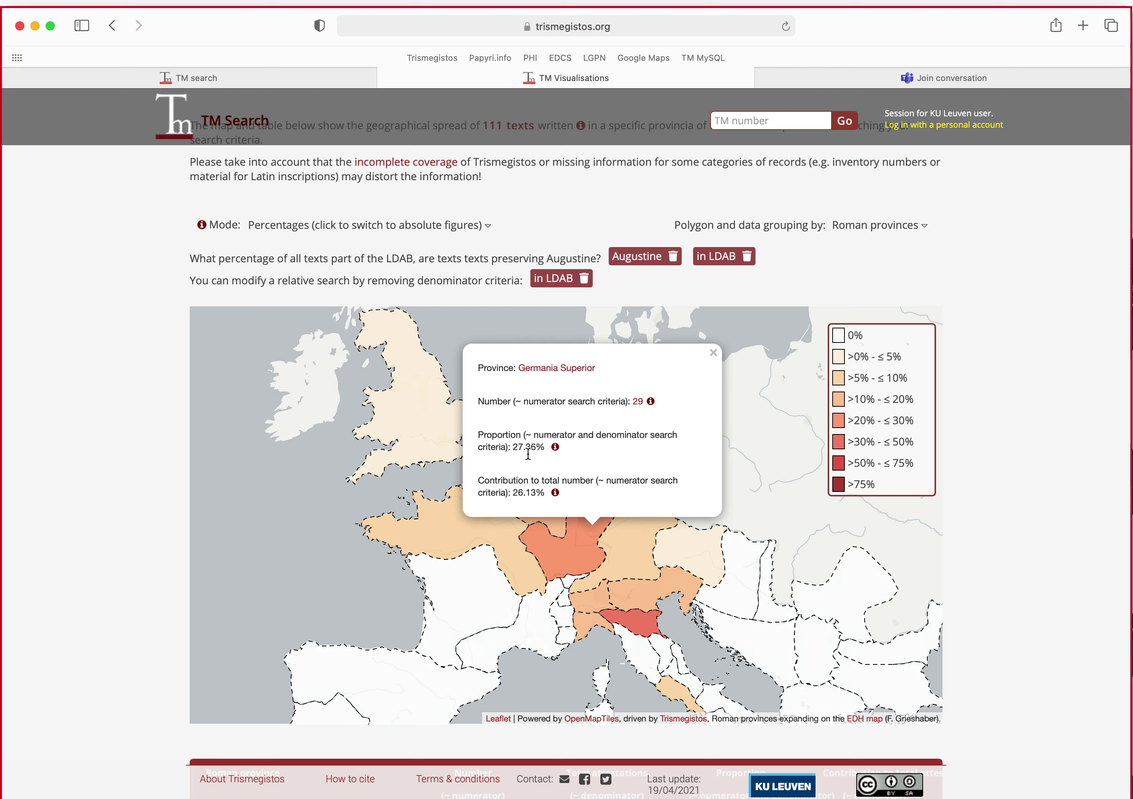
pyautogui.click(713, 354)
pyautogui.scroll(-3, 417, 513)
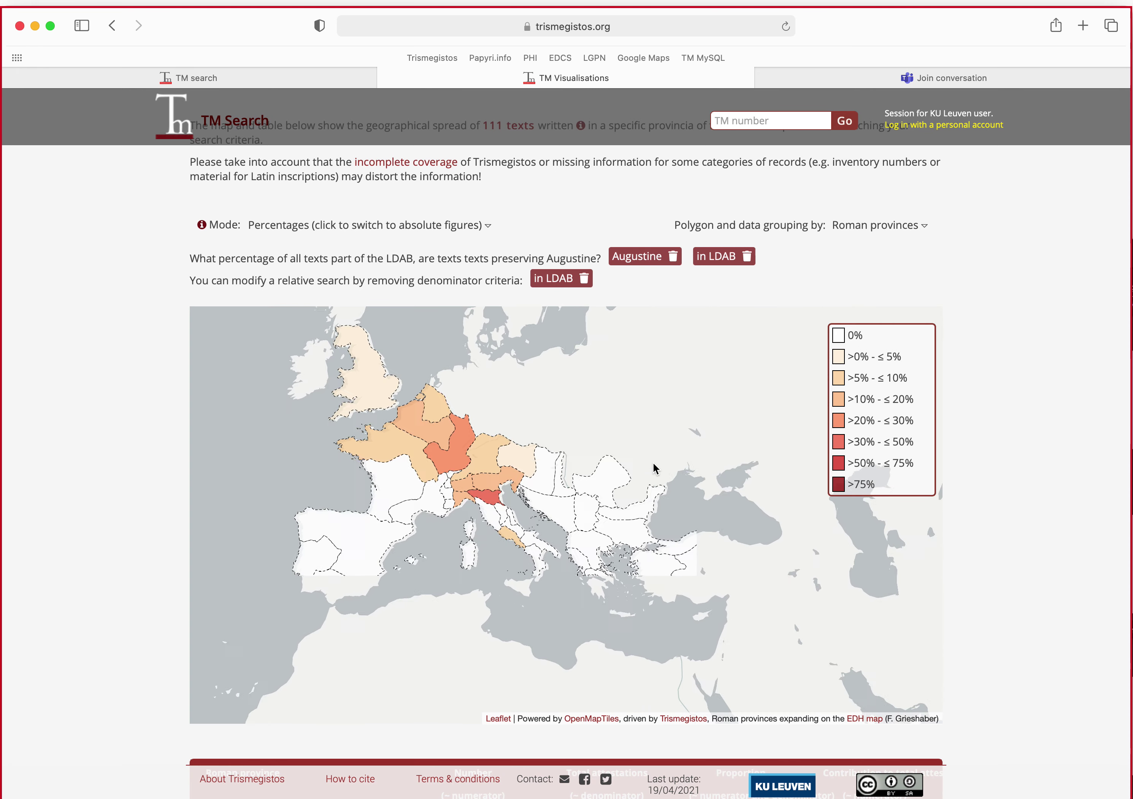
pyautogui.click(459, 481)
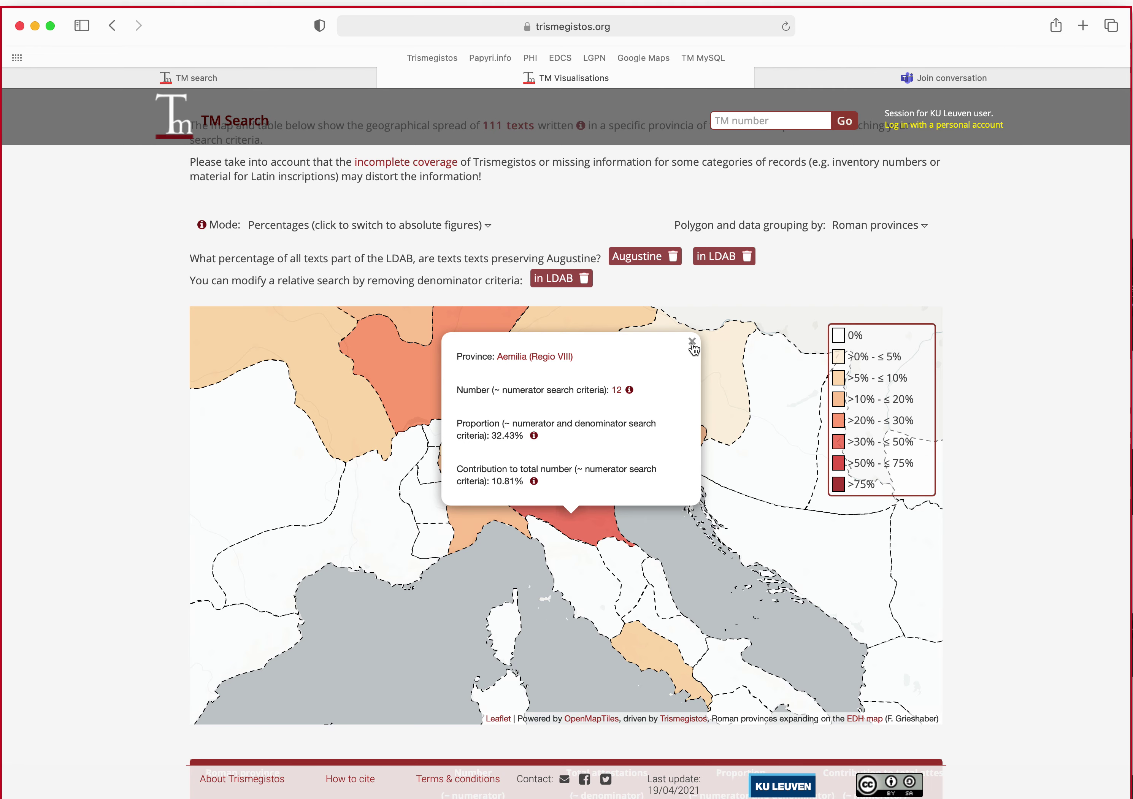
pyautogui.click(692, 343)
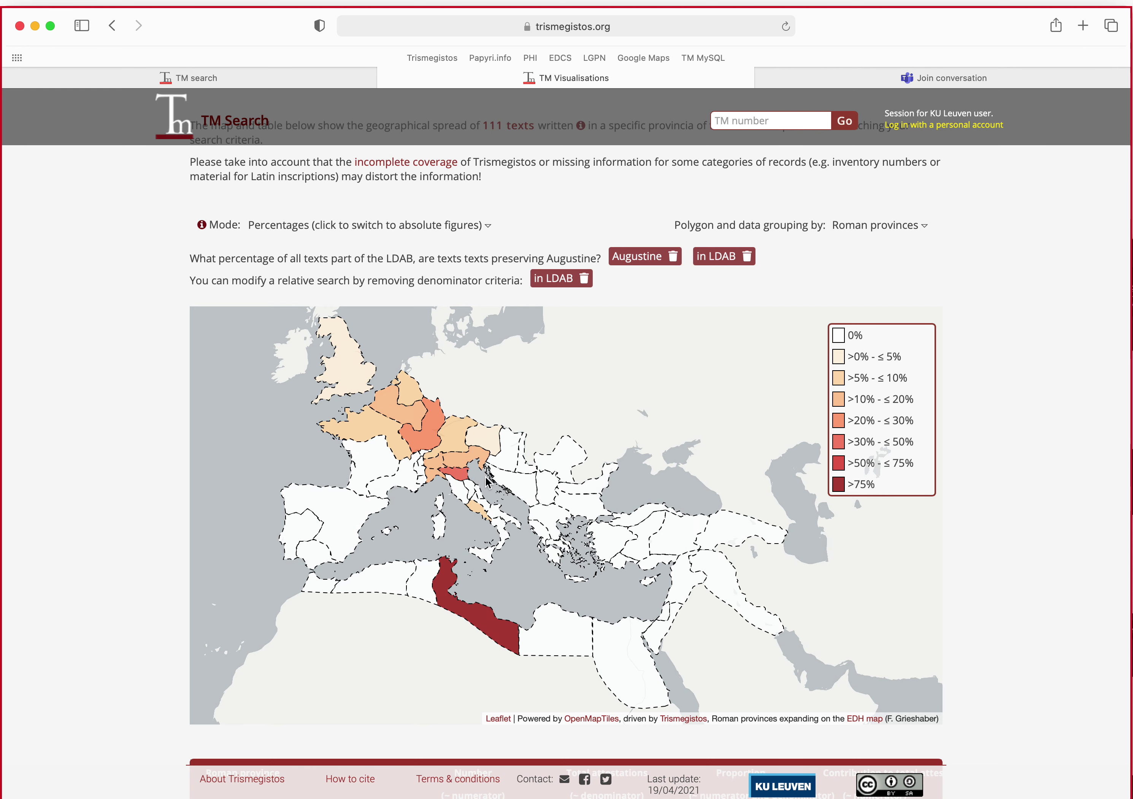
# Check the map figures for Africa Proconsularis and compare them with the Augustine search results page
pyautogui.click(483, 624)
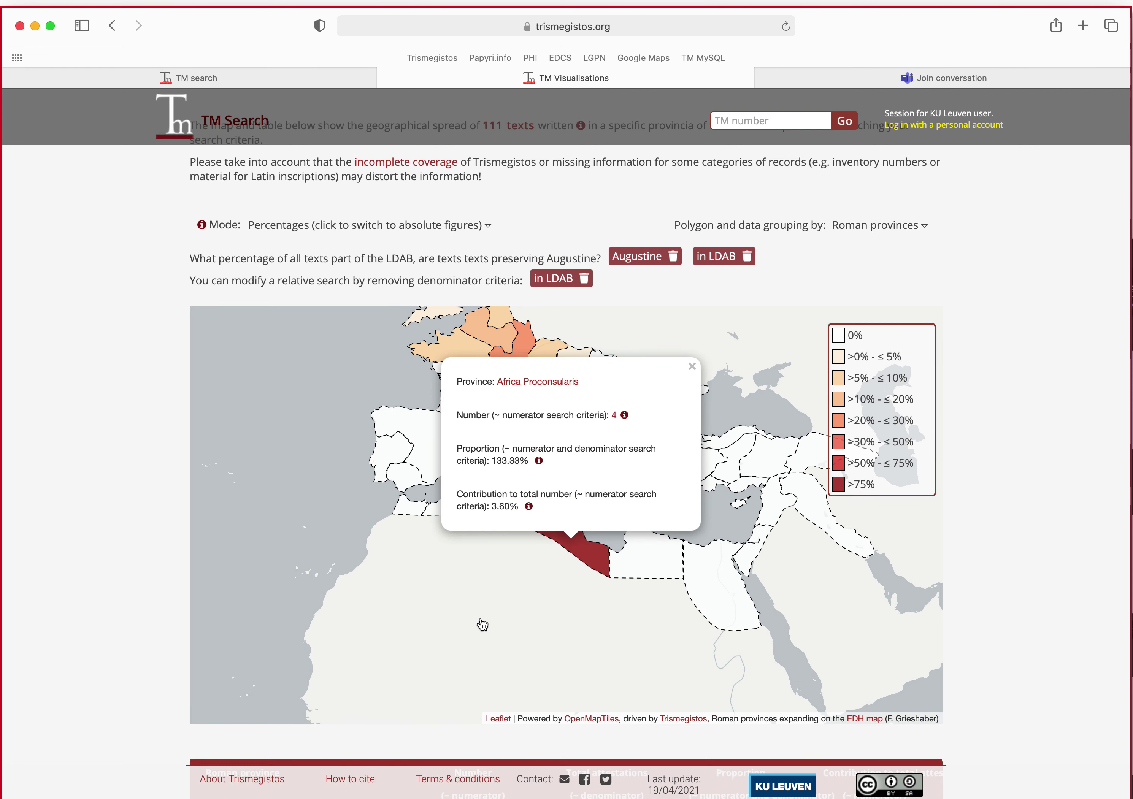
pyautogui.click(693, 367)
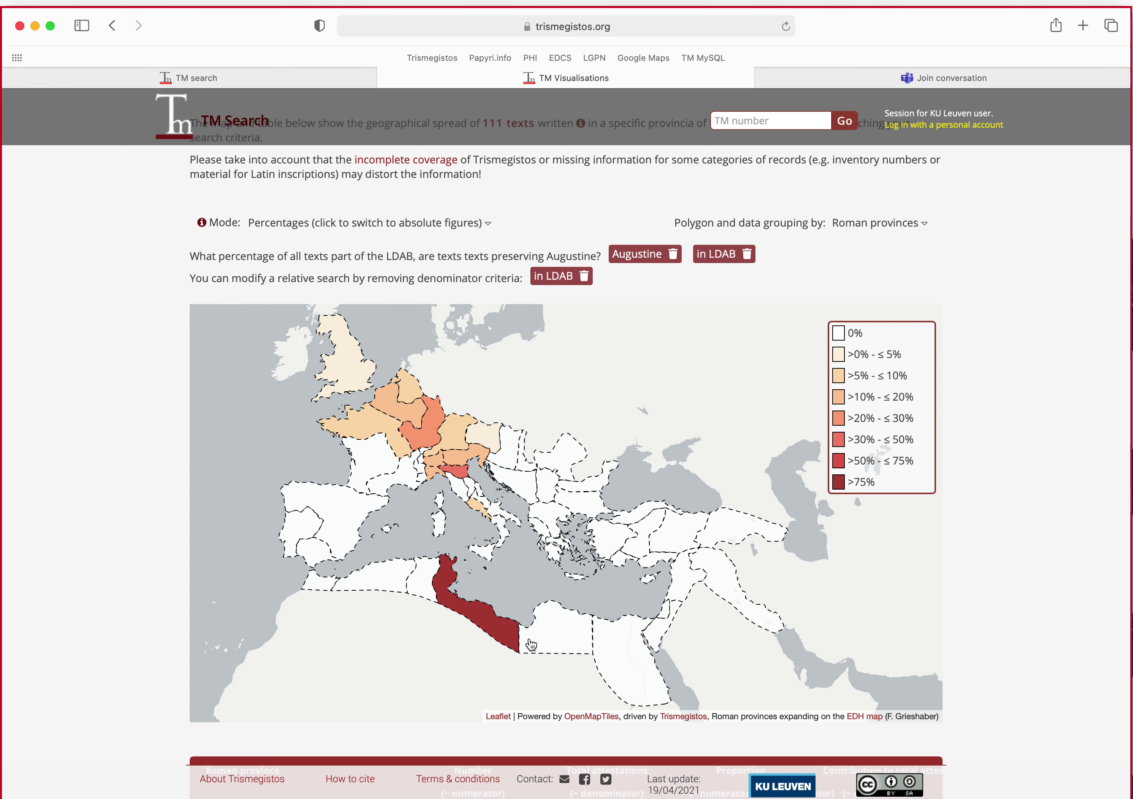
pyautogui.click(506, 639)
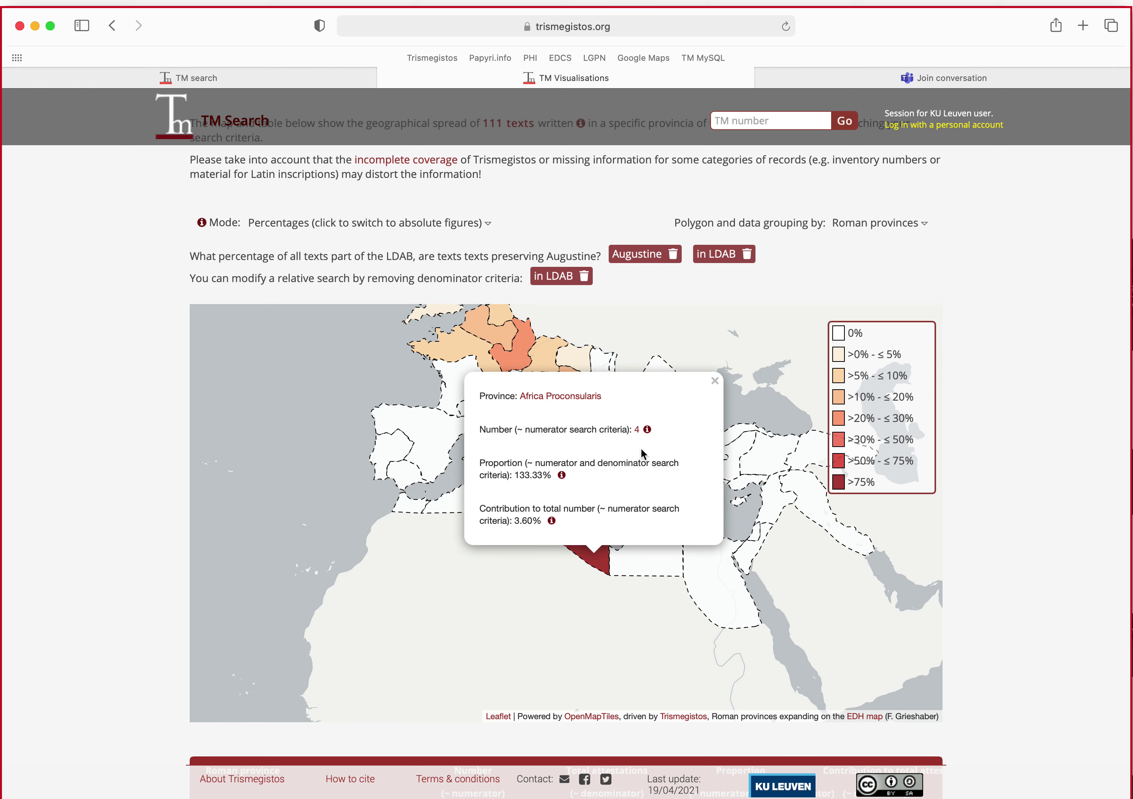
pyautogui.click(714, 380)
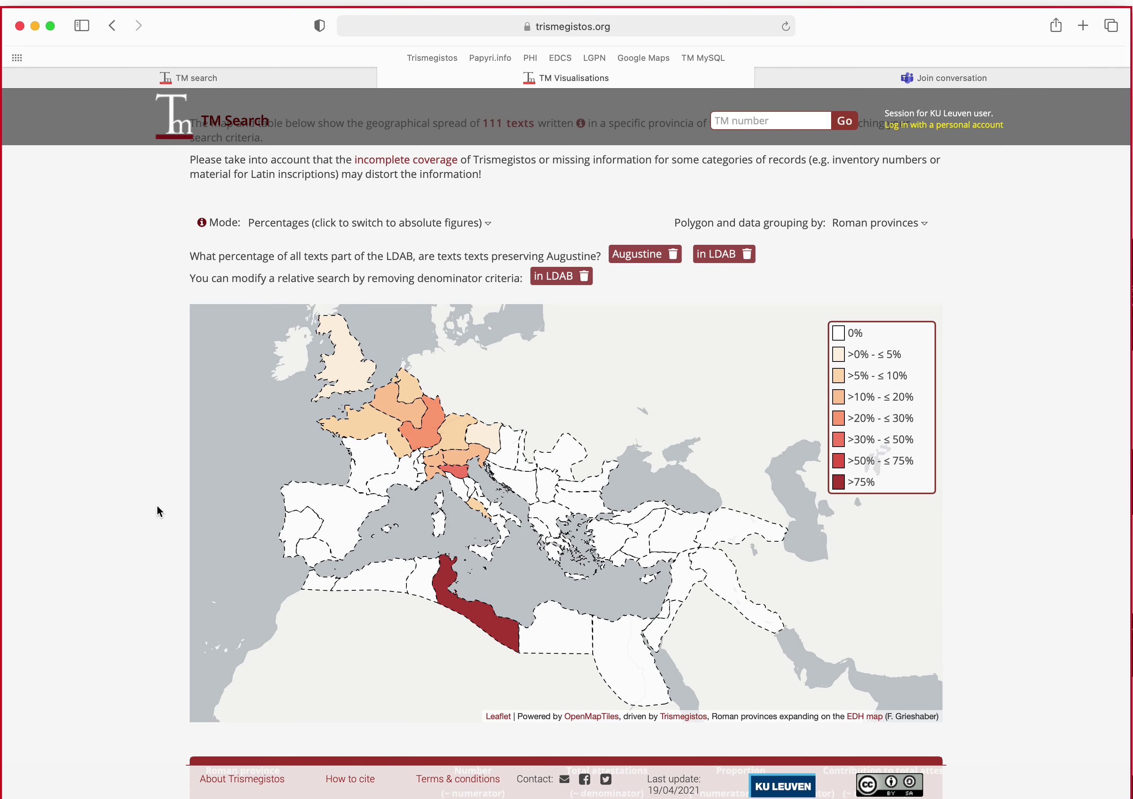
pyautogui.click(128, 75)
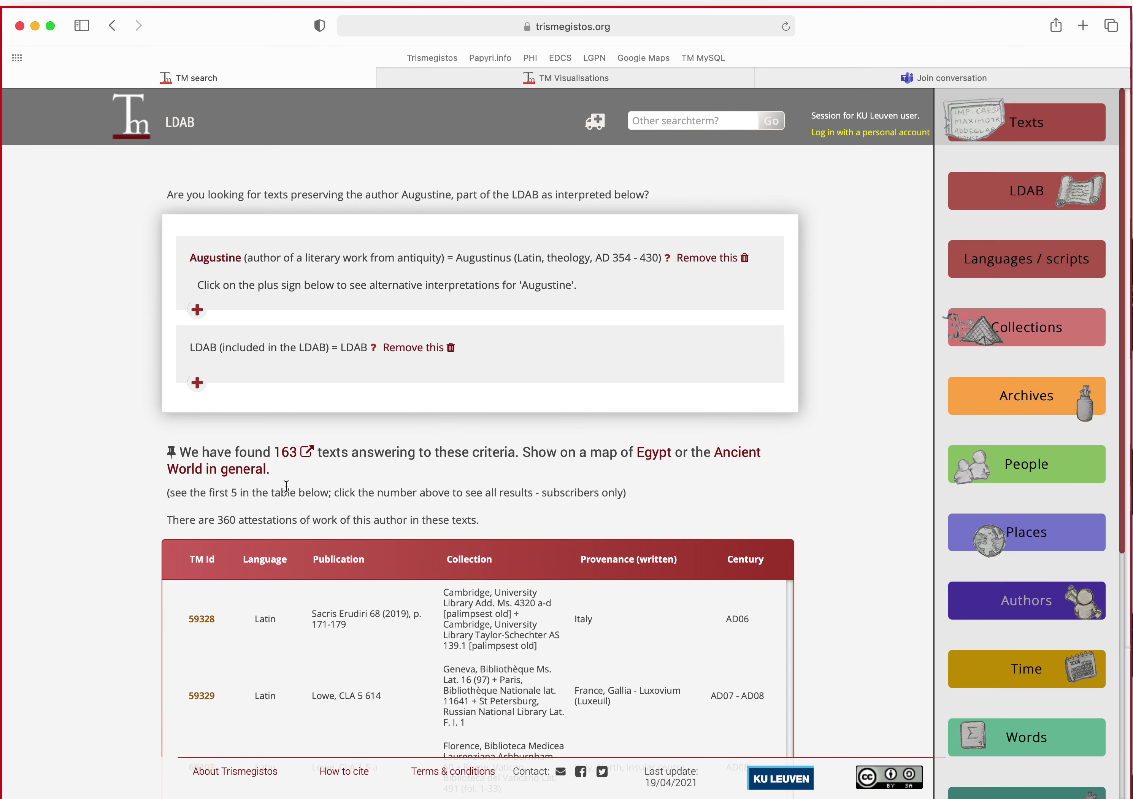
pyautogui.click(544, 80)
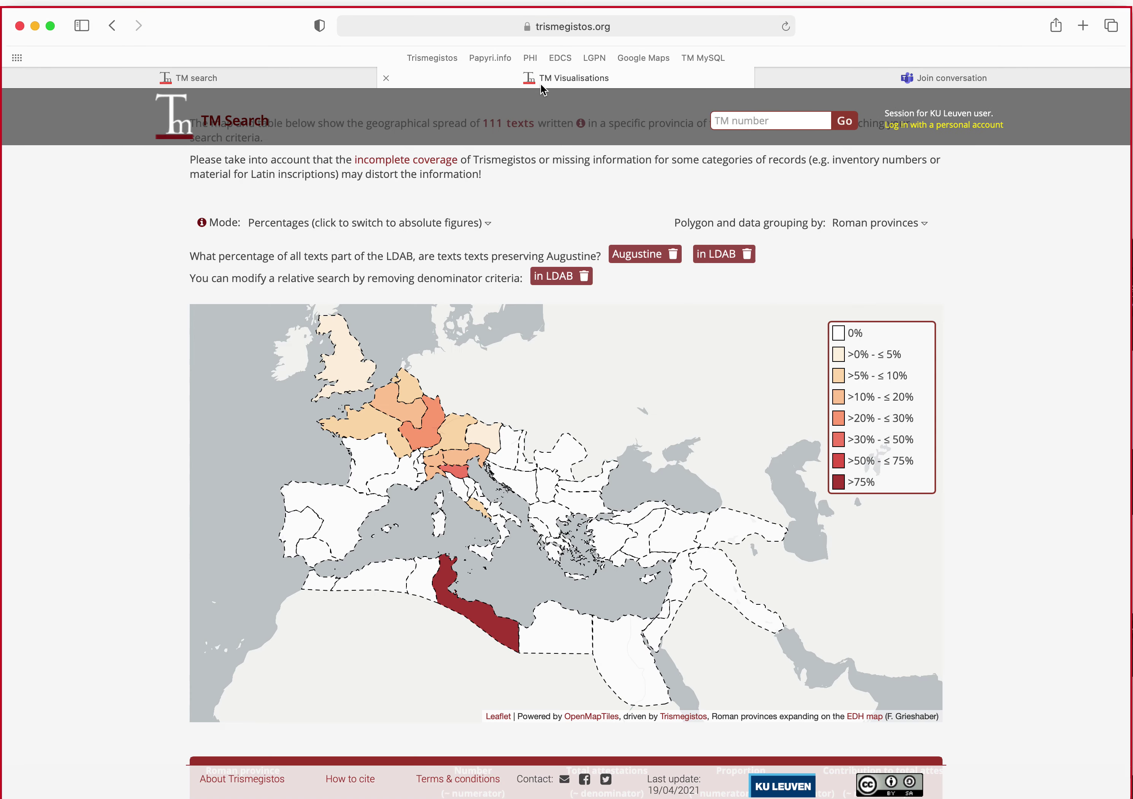
# List the matching texts from Africa Proconsularis and examine the record of TM 67778
pyautogui.click(494, 634)
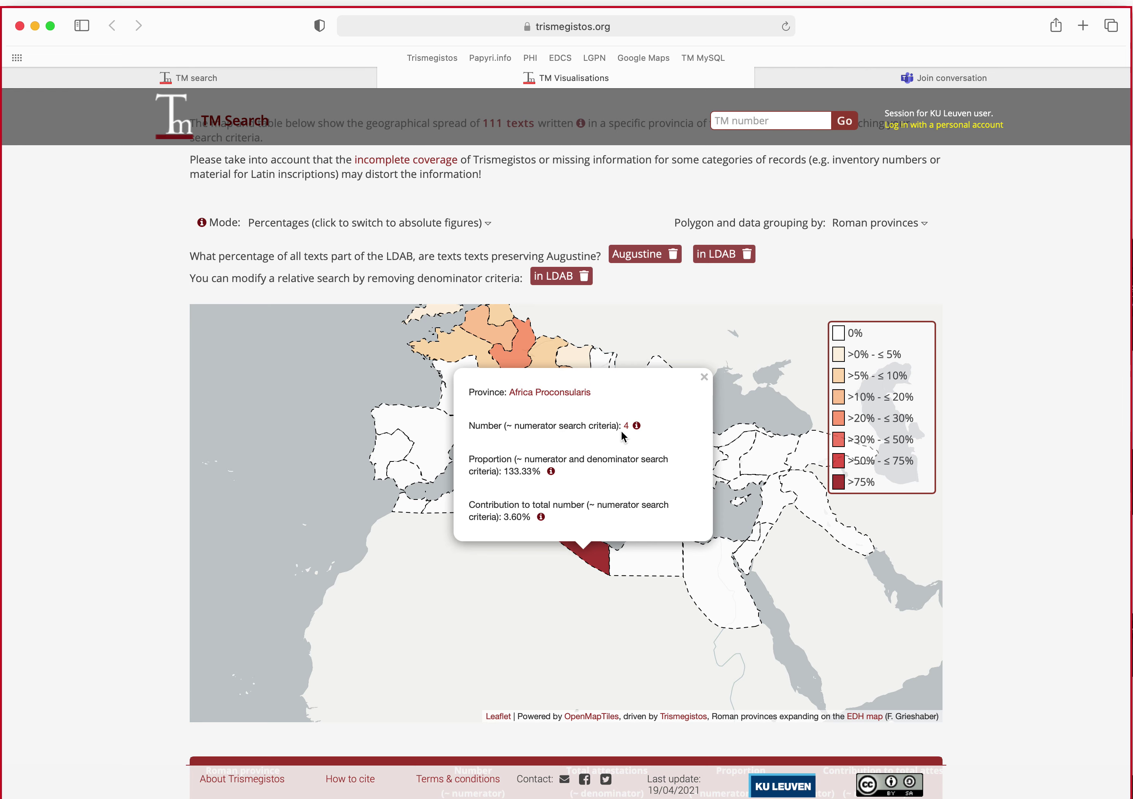
pyautogui.click(626, 426)
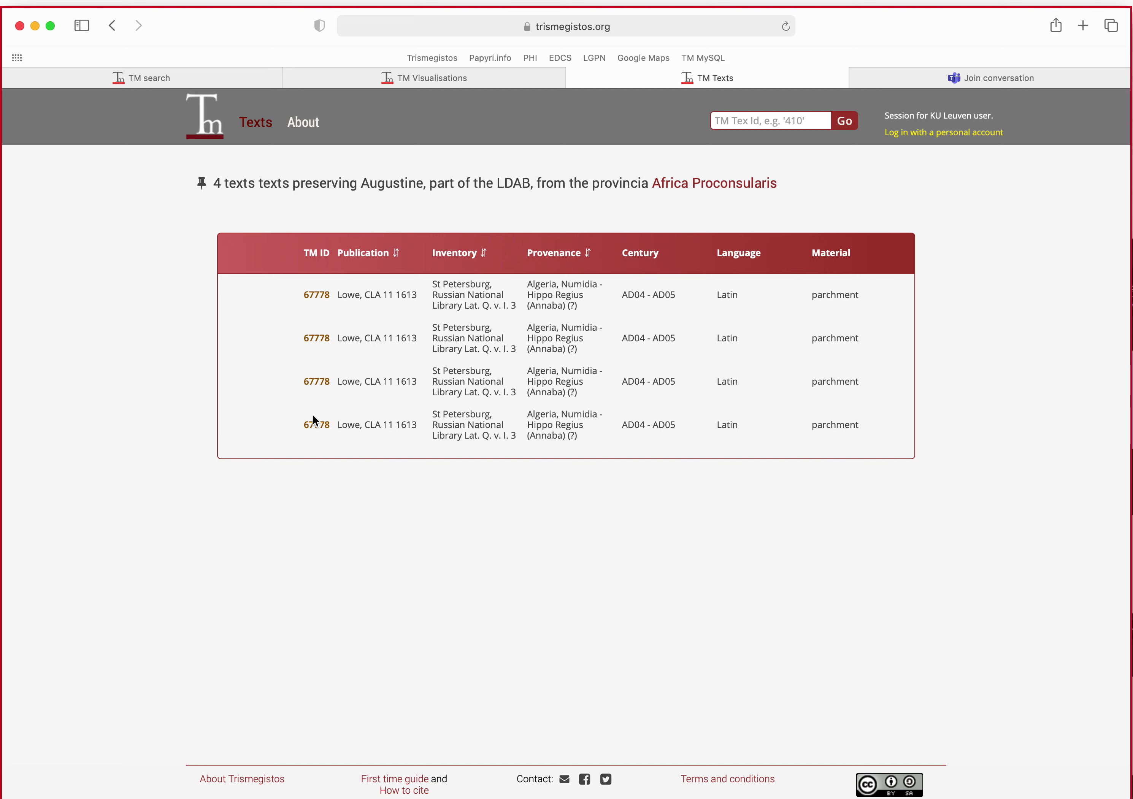
pyautogui.click(324, 295)
pyautogui.scroll(-6, 367, 424)
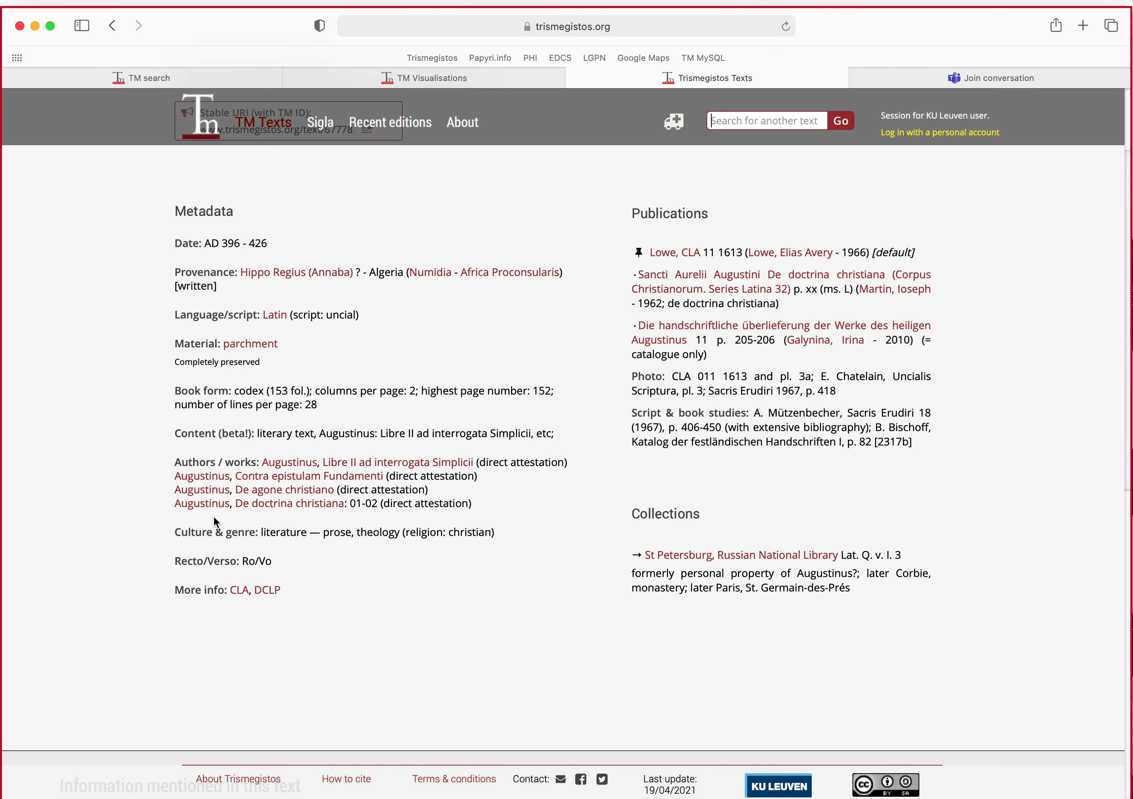
pyautogui.scroll(5, 394, 420)
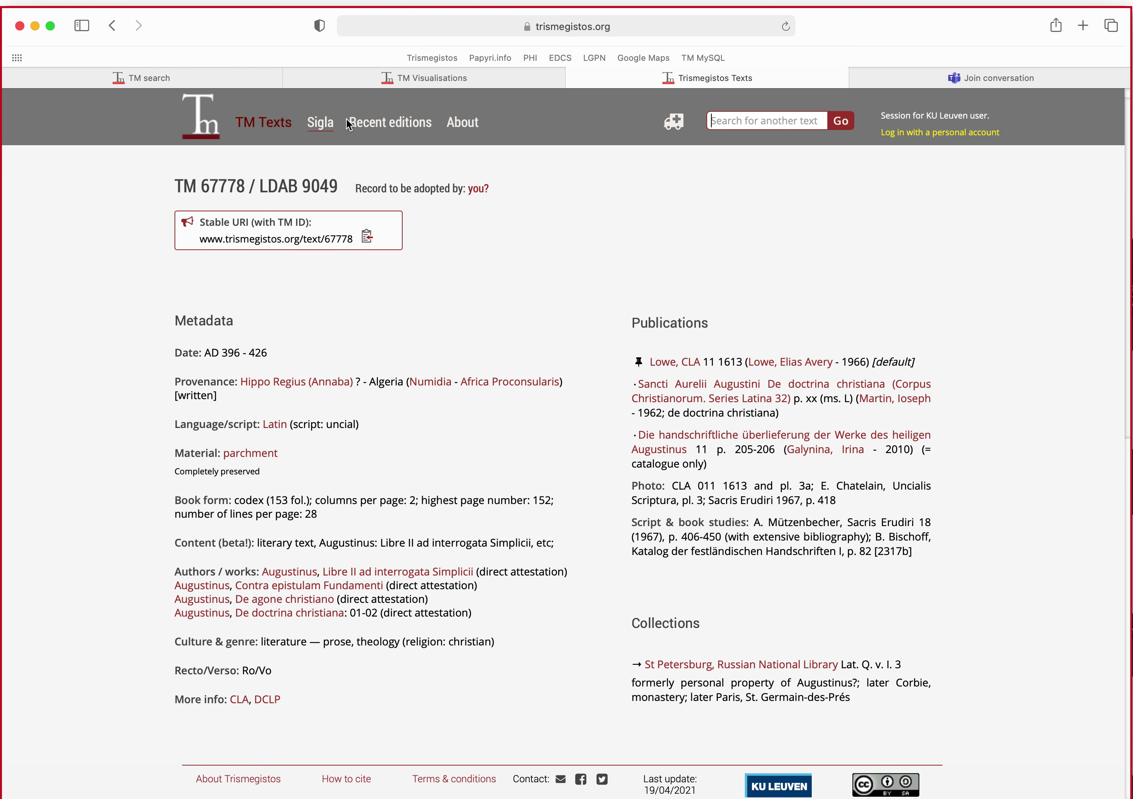
# Close the province details and the map page, and return from the text record to the Trismegistos home page
pyautogui.click(430, 78)
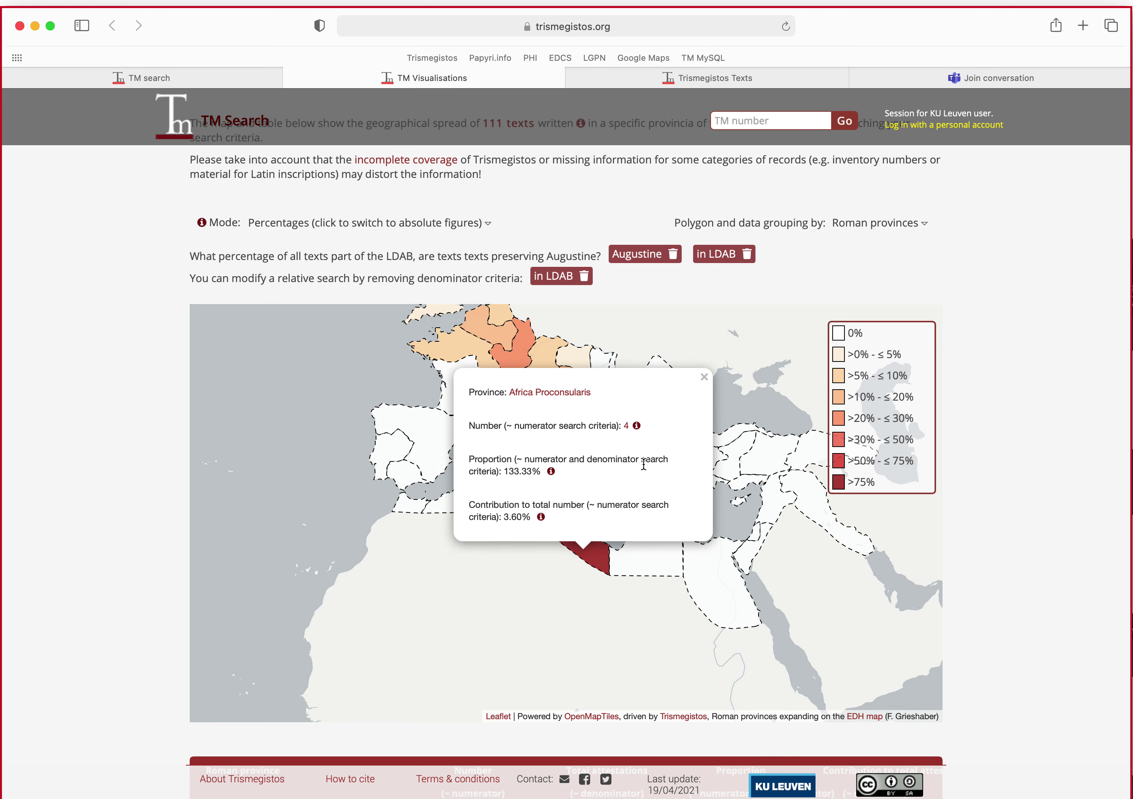
pyautogui.click(704, 377)
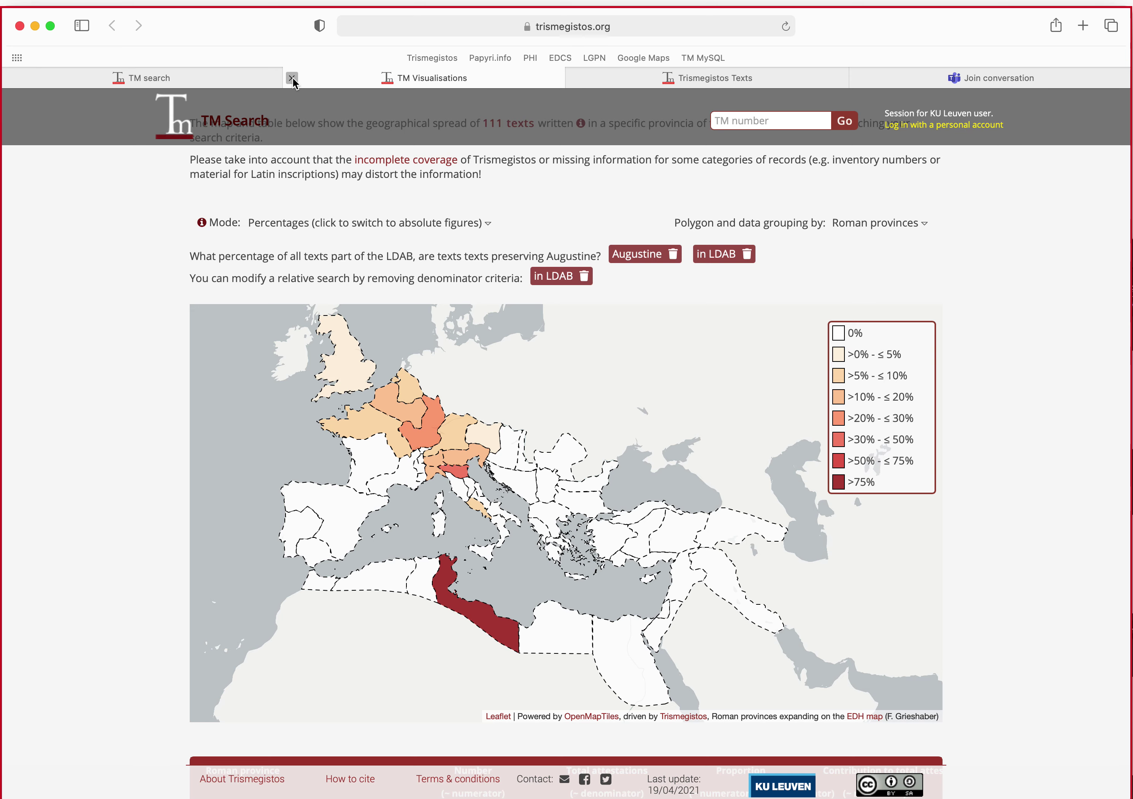
pyautogui.click(292, 78)
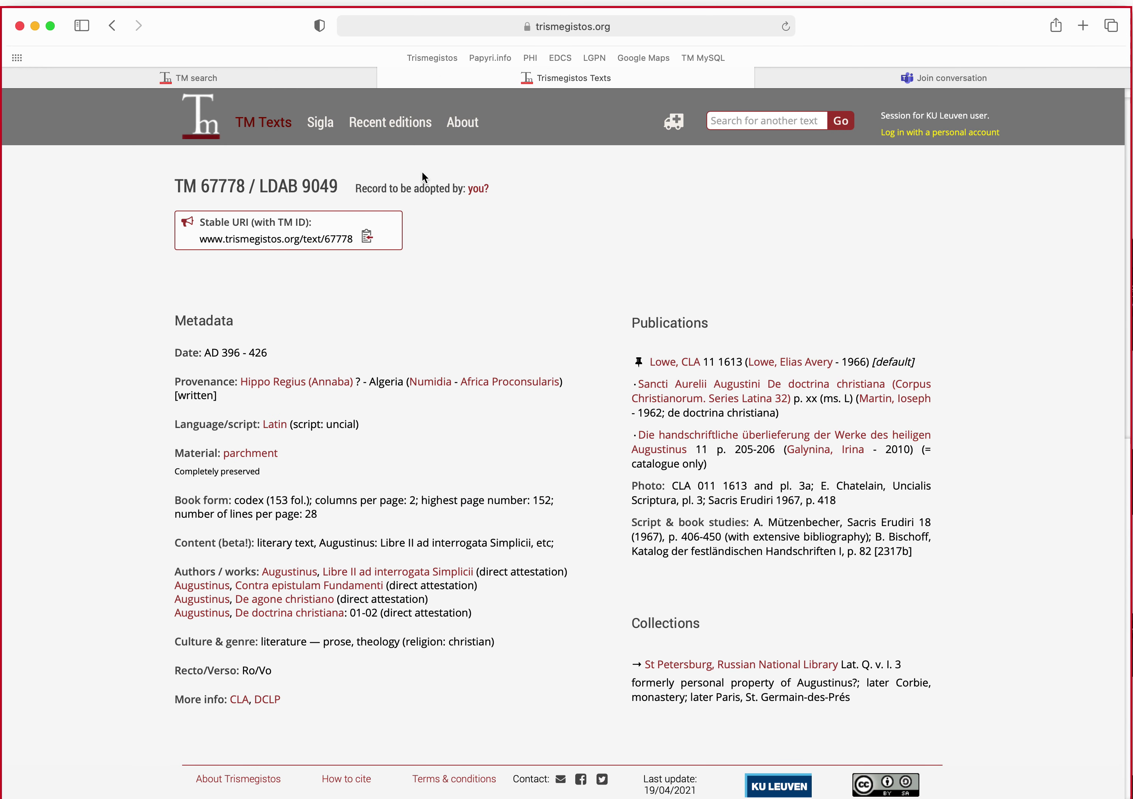
pyautogui.click(114, 26)
pyautogui.click(218, 129)
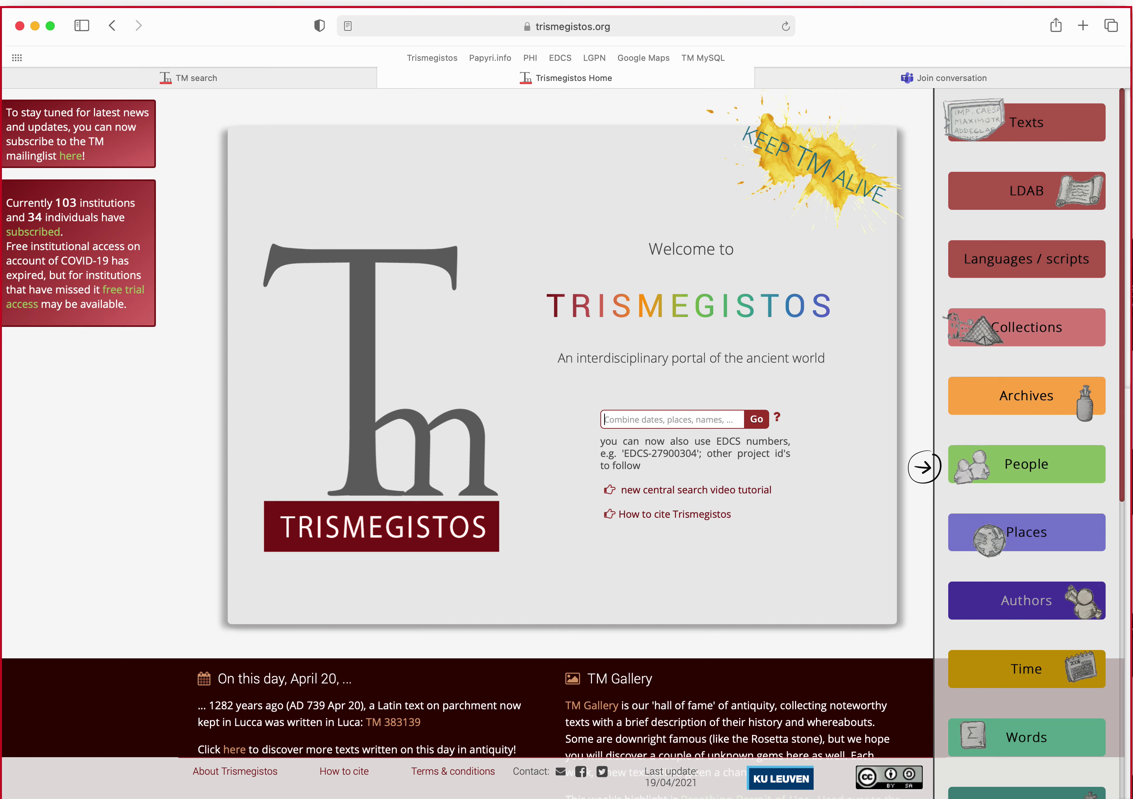
pyautogui.press('super+Tab')
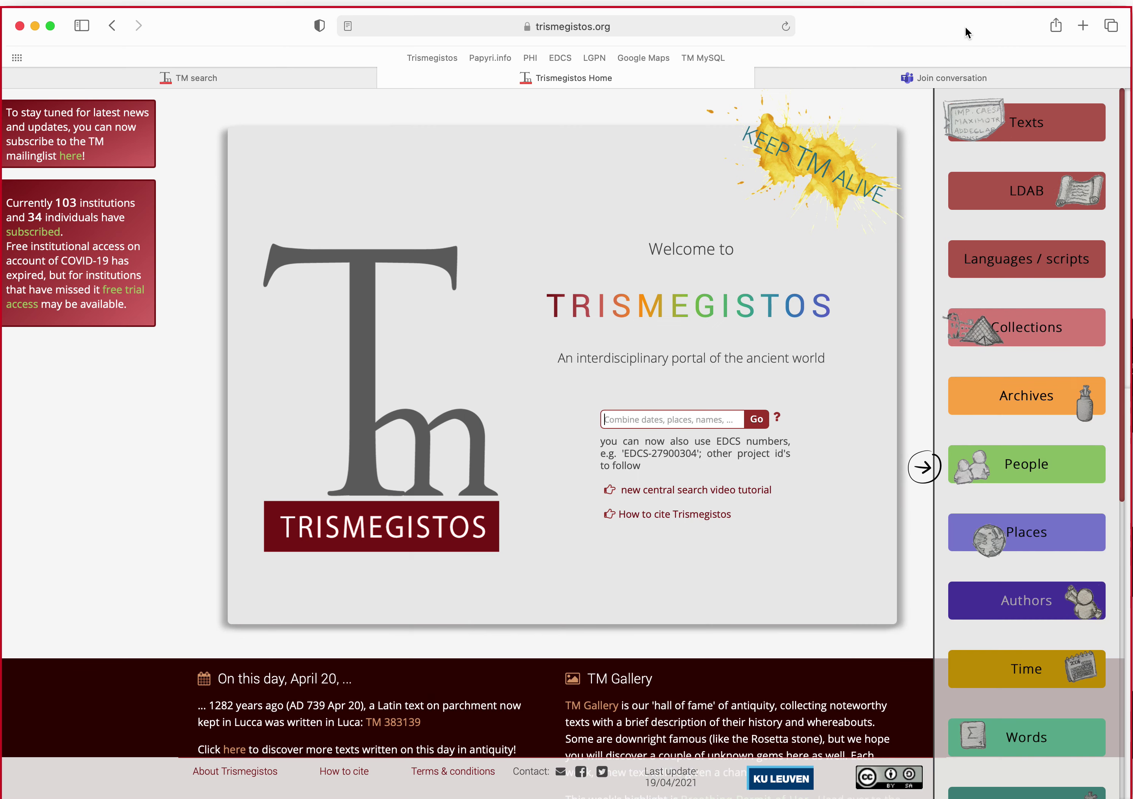
pyautogui.click(965, 26)
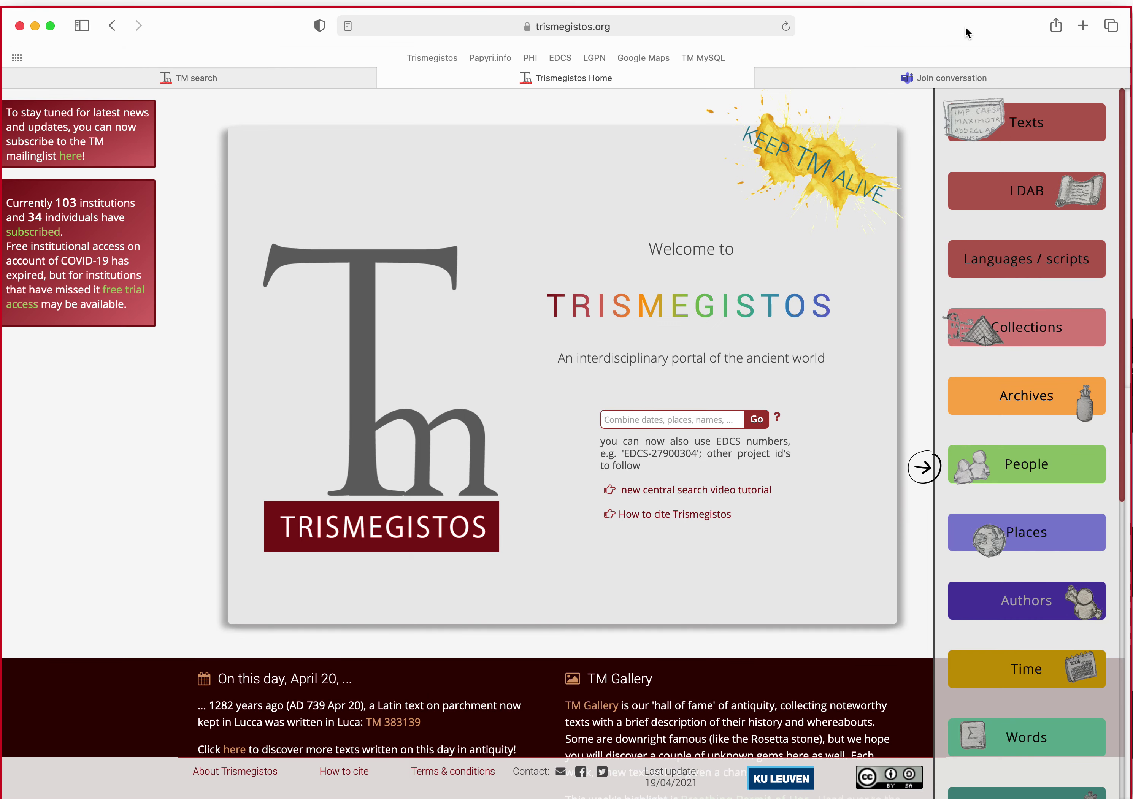